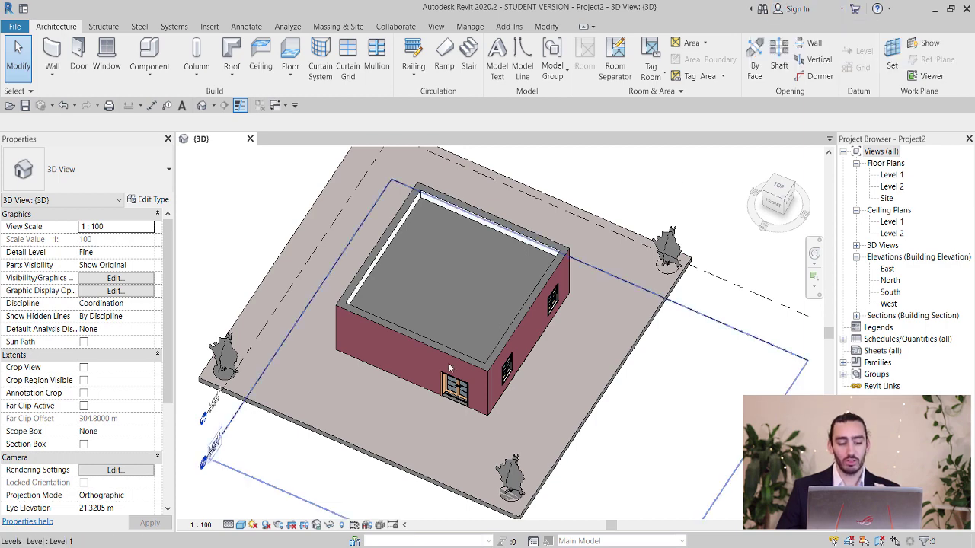
Switch from Revit to the browser showing Autodesk's student education account article.
key(alt+Tab)
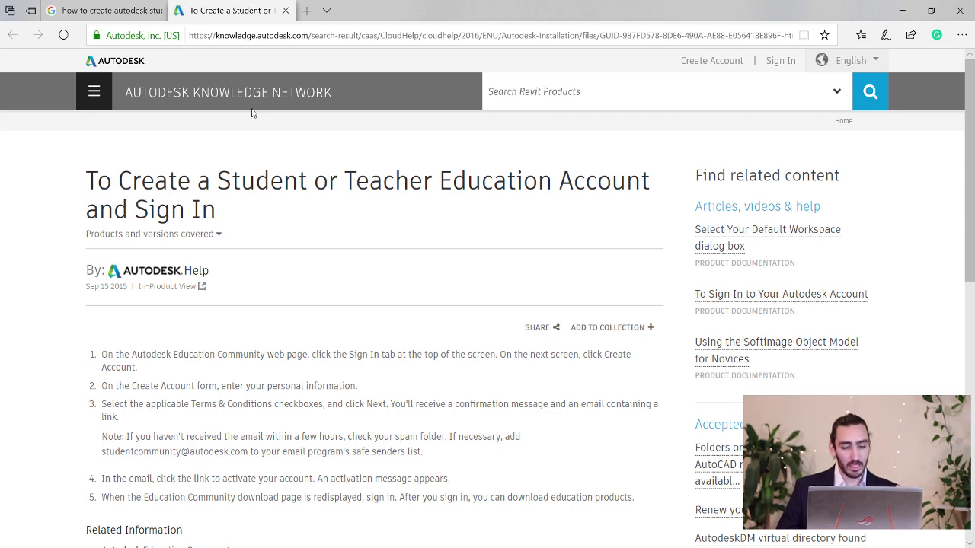
click(106, 9)
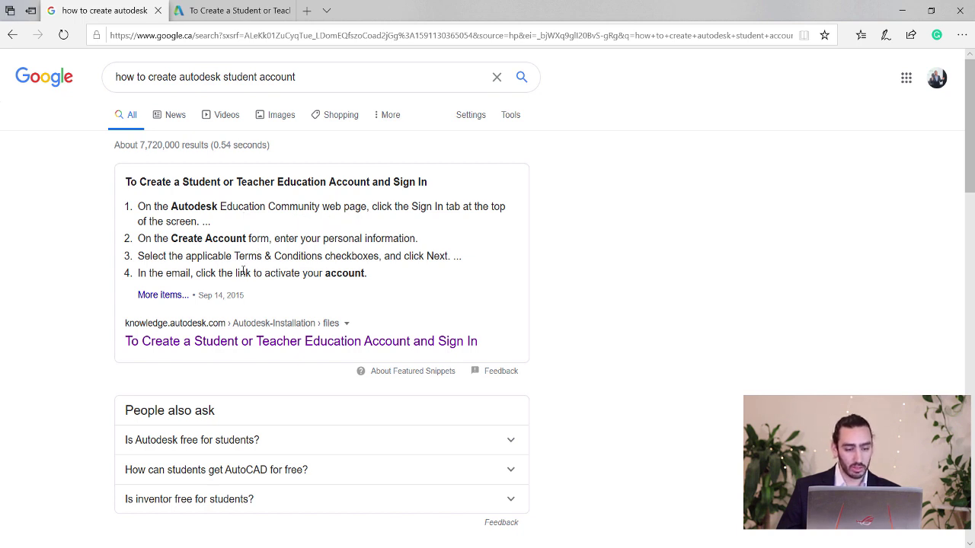
click(221, 12)
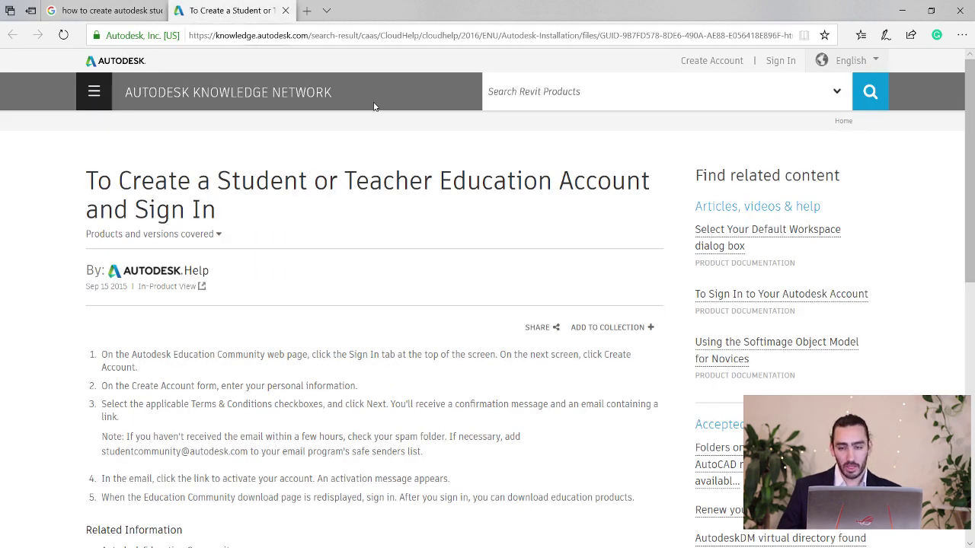
click(712, 61)
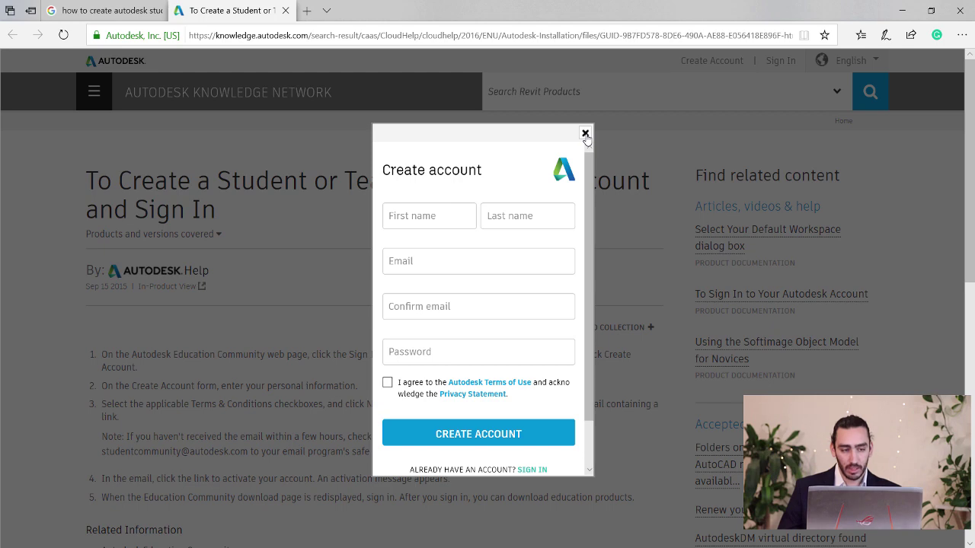
click(585, 133)
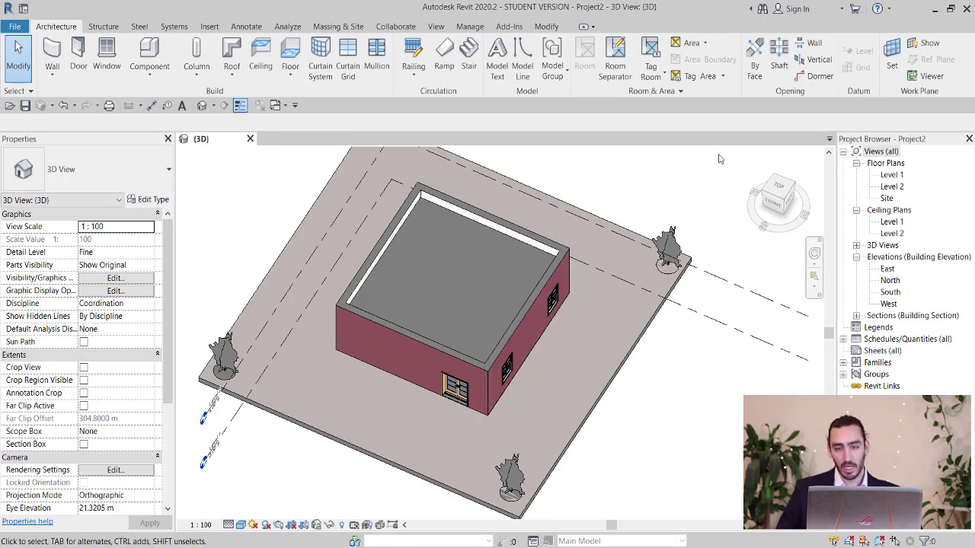
Choose Sign In to Autodesk 360 from the title-bar sign-in menu.
click(796, 11)
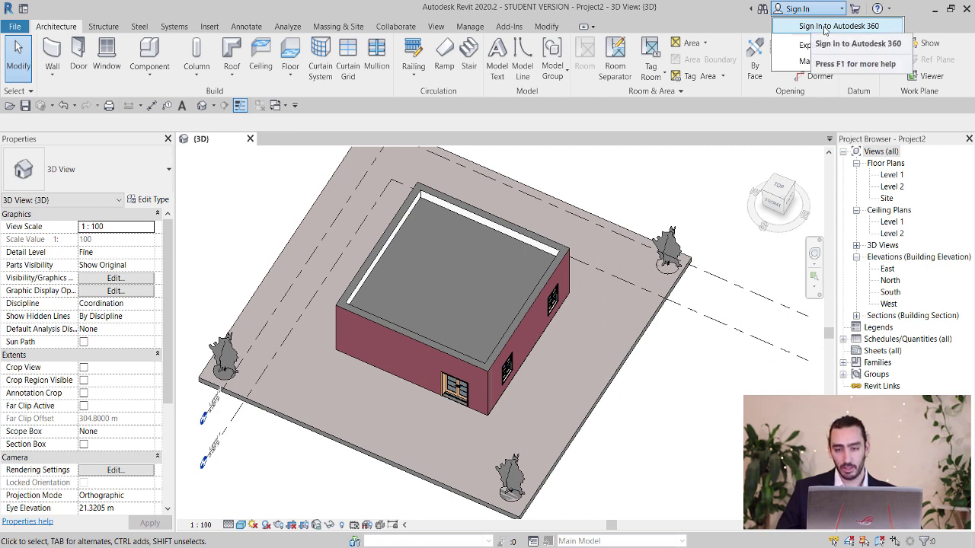
click(824, 27)
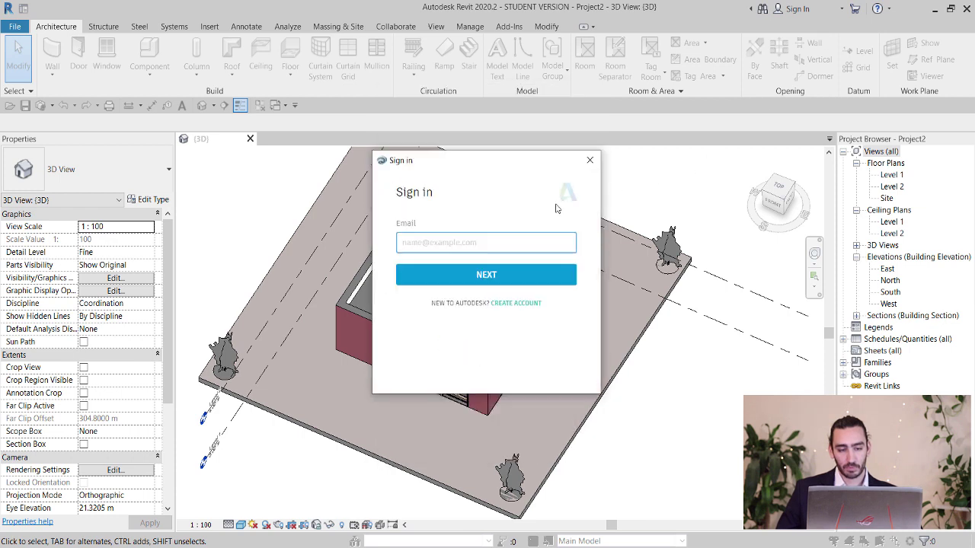
Sign in to Autodesk with the account e-mail address and password.
click(436, 239)
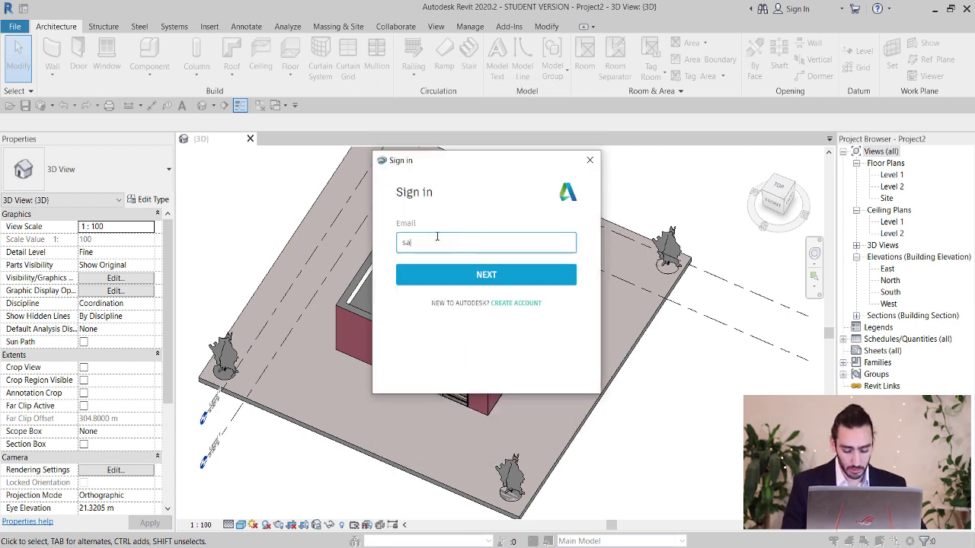
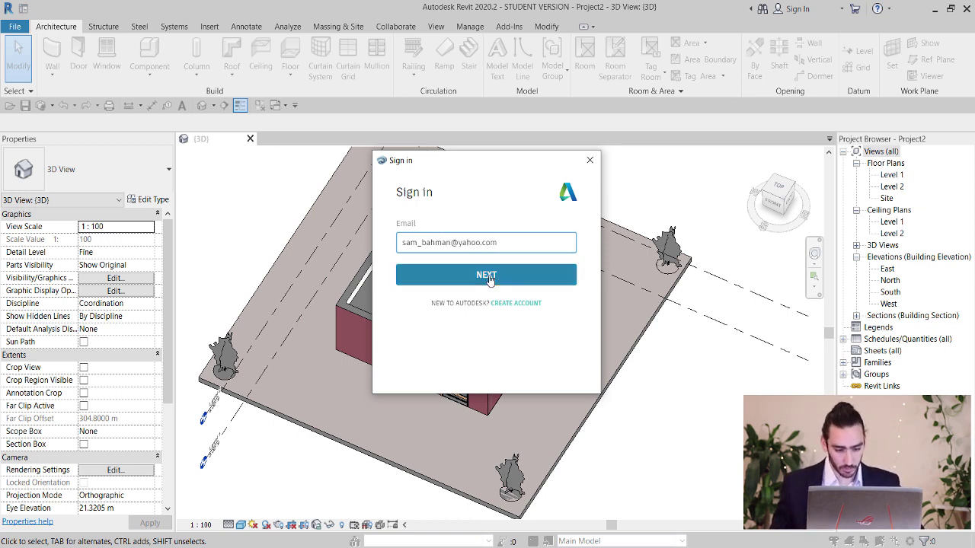
click(488, 276)
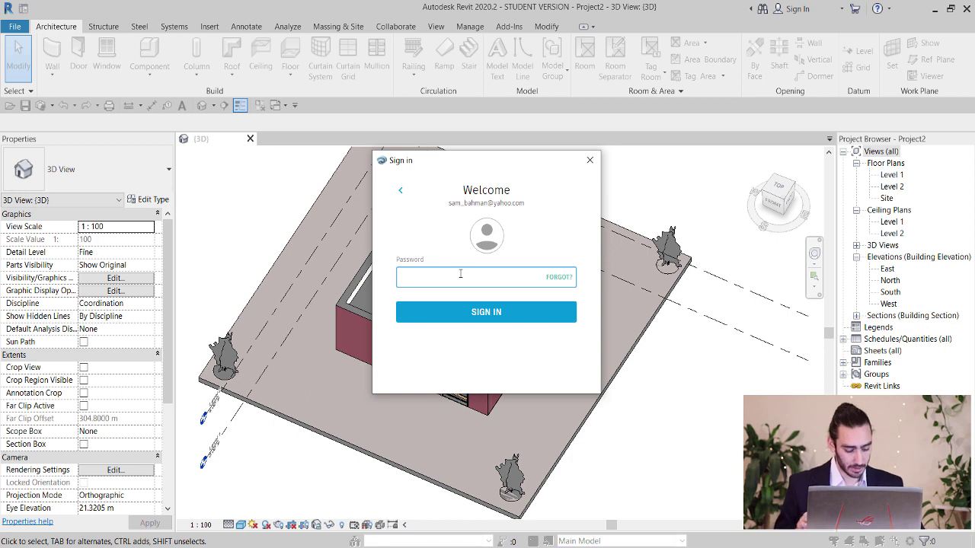
text(•••••••••)
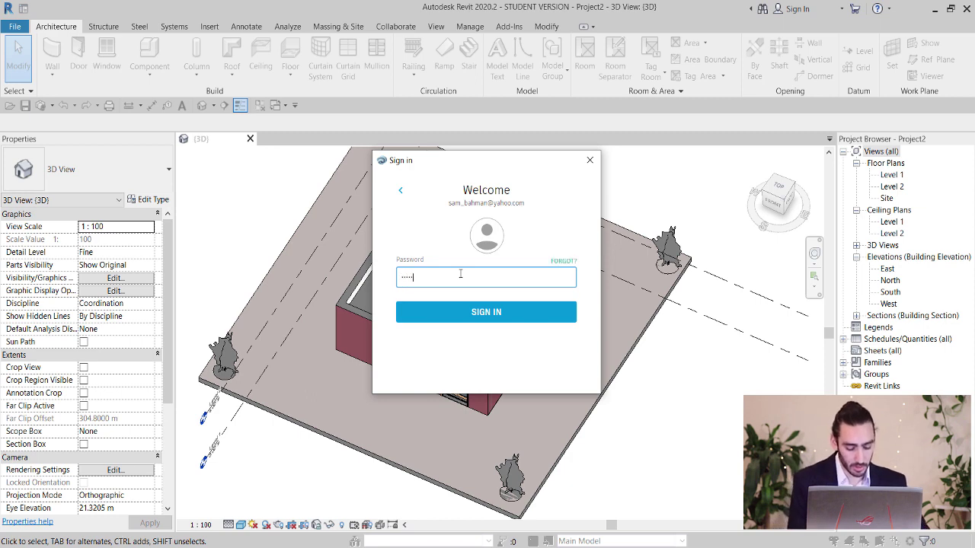
text(•)
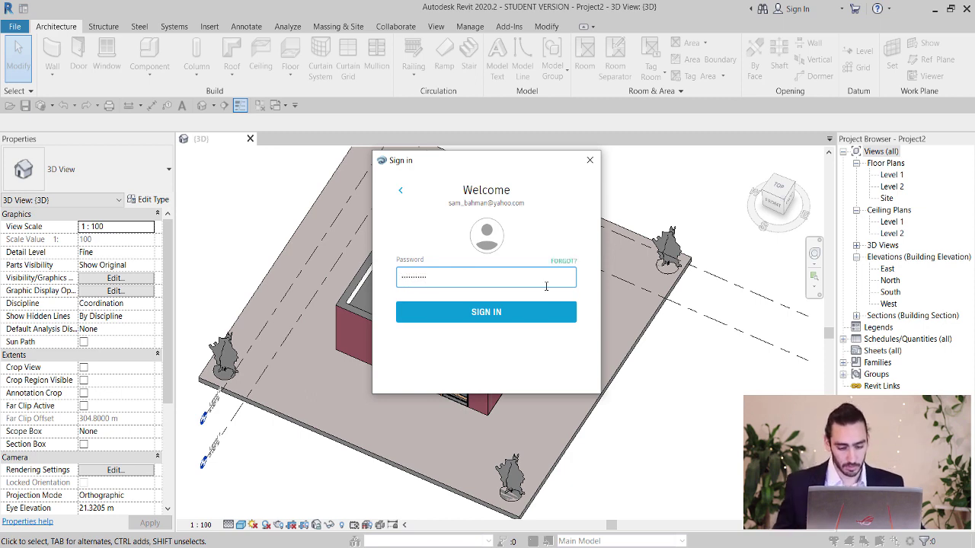
click(499, 313)
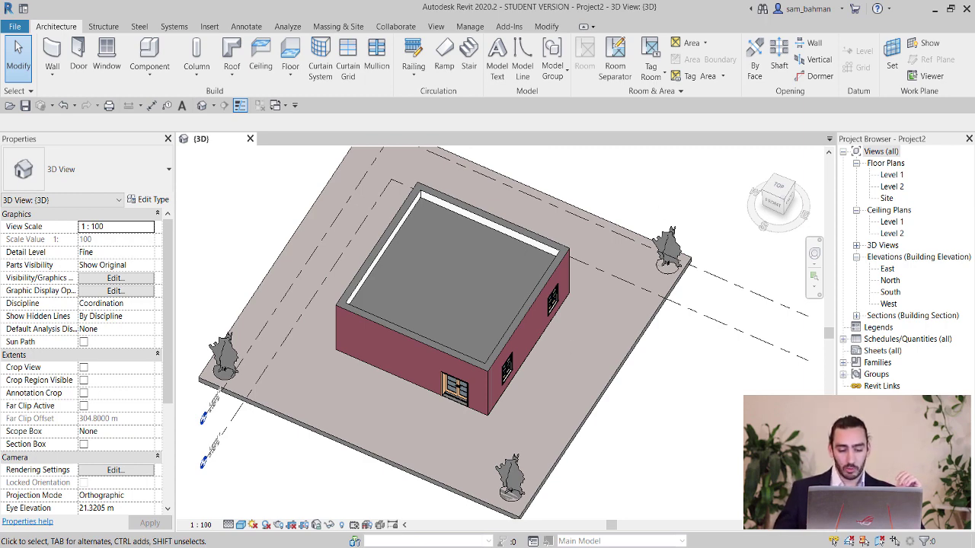
Switch to the Photos app showing the R-values (Thermal Resistance) slide.
key(alt+Tab)
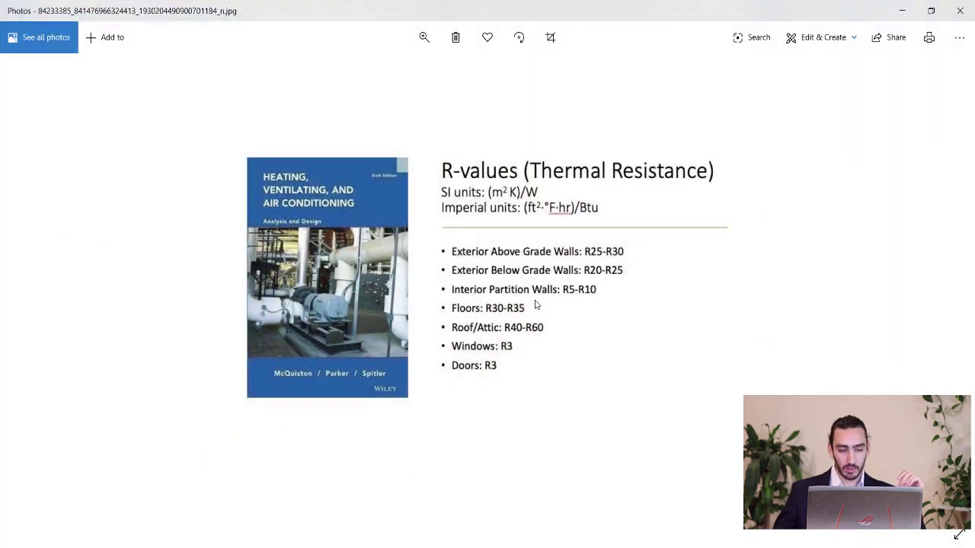
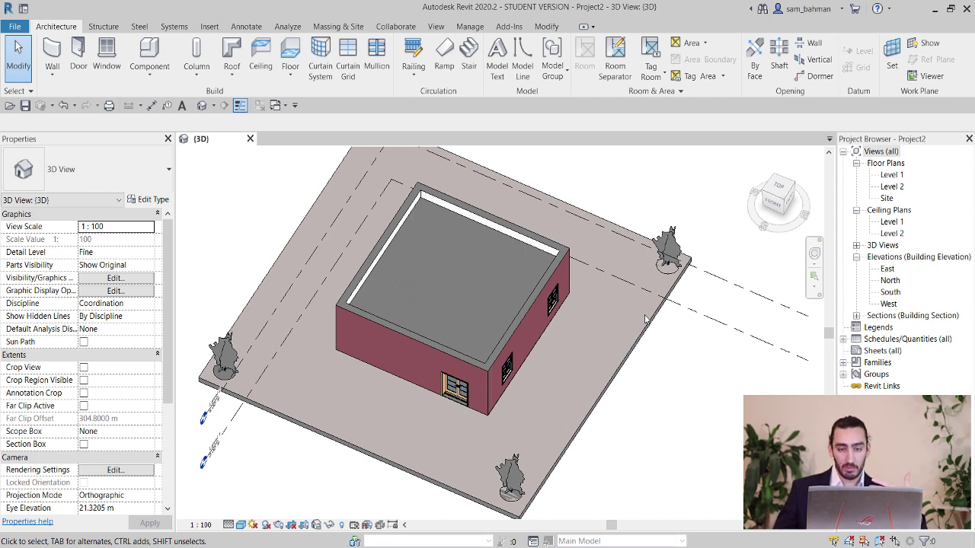
From Analyze > Energy Settings, open the Other Options advanced settings, with Building Type Office.
click(288, 27)
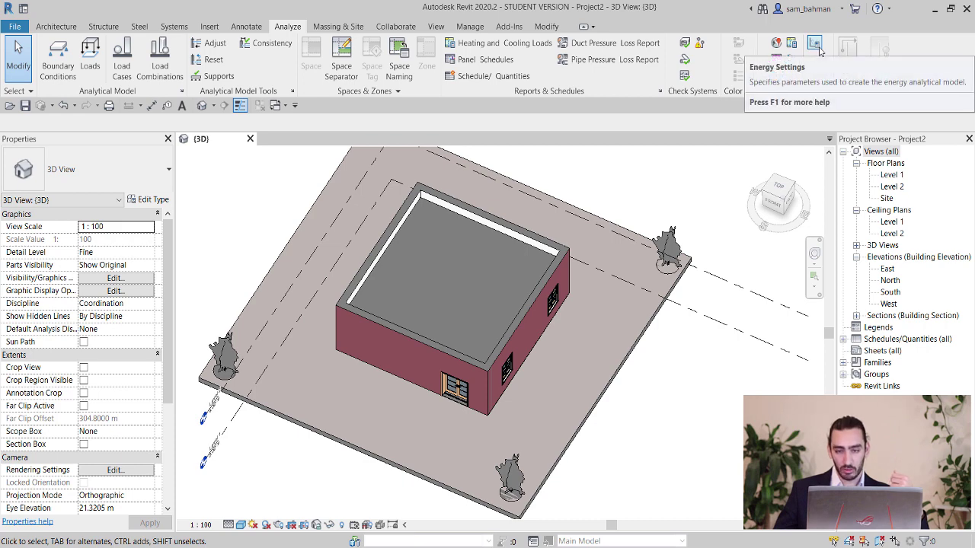
click(815, 46)
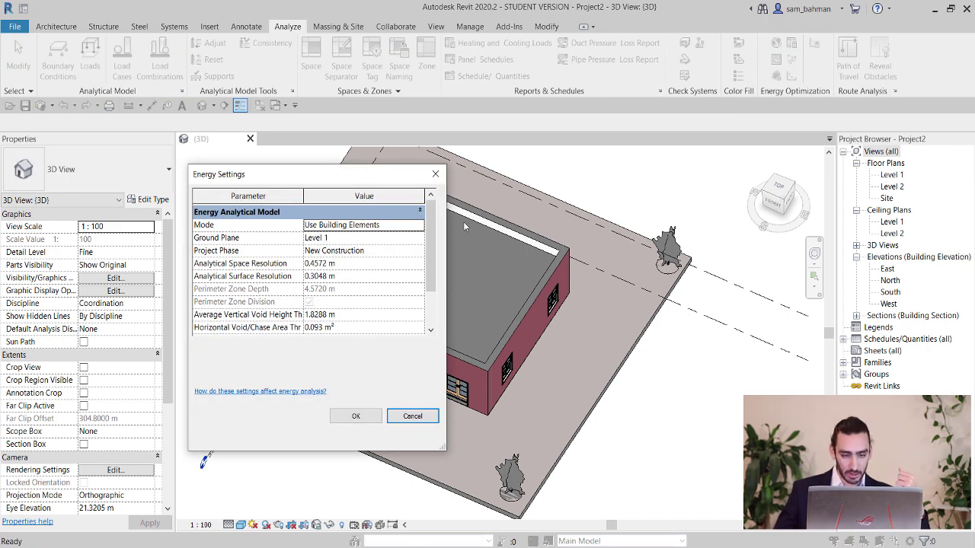
drag(429, 223, 432, 276)
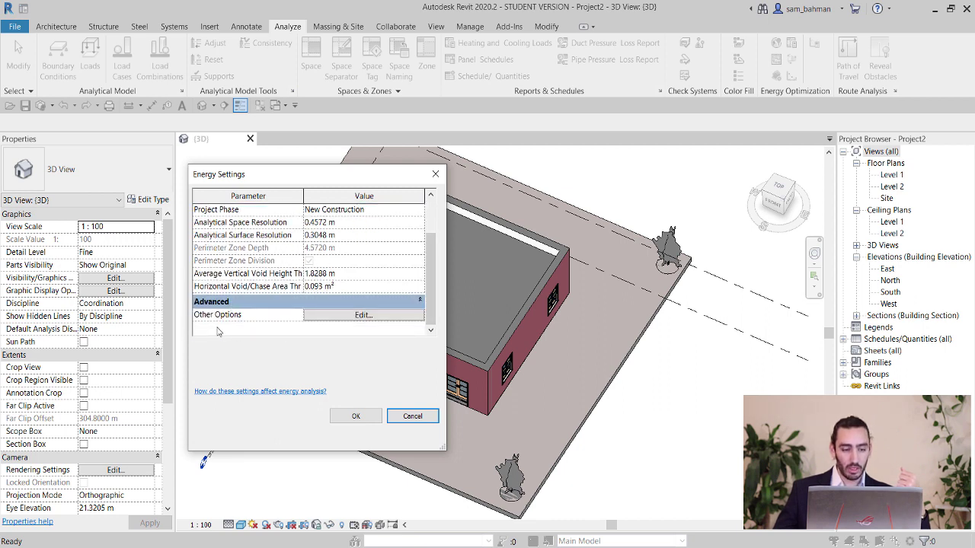
click(363, 315)
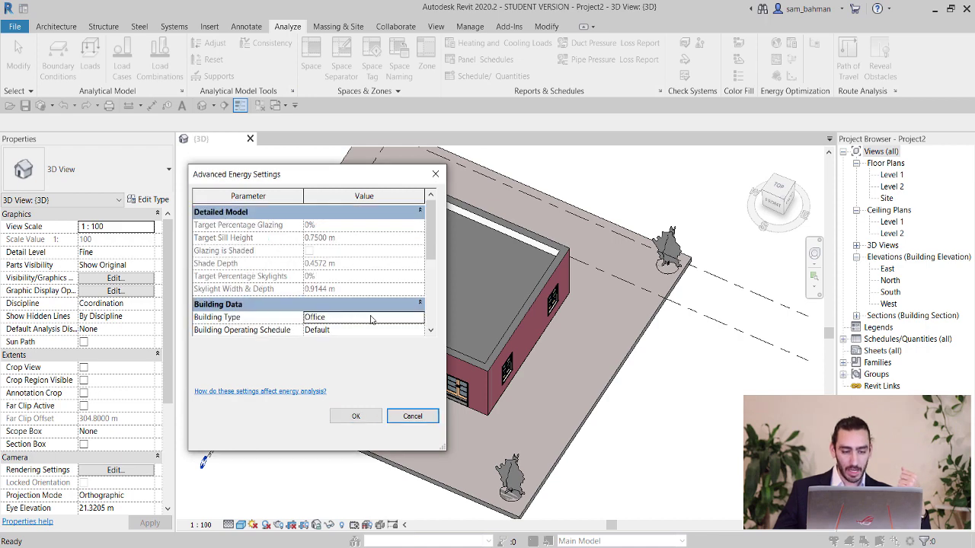
Scroll to Material Thermal Properties and open the Schematic Types construction overrides.
drag(435, 254, 426, 314)
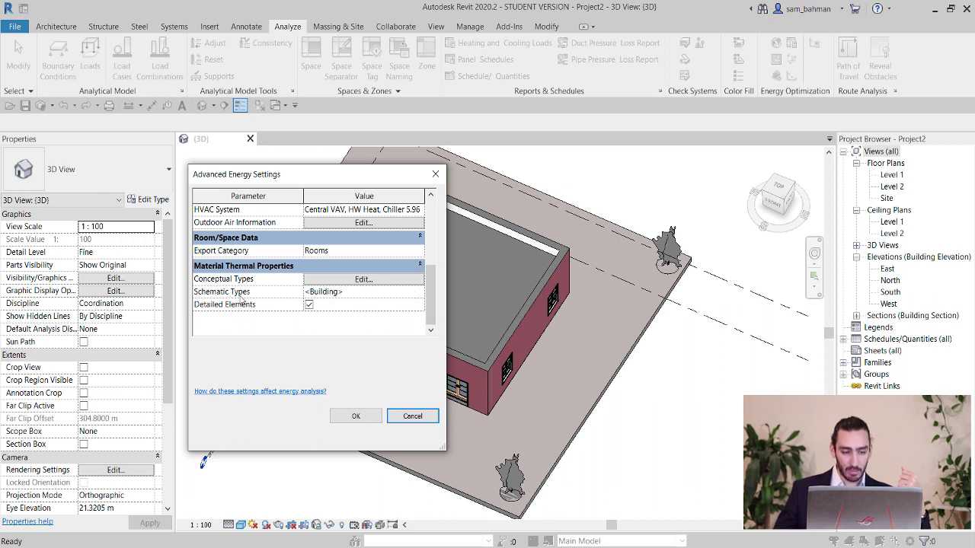
double_click(417, 295)
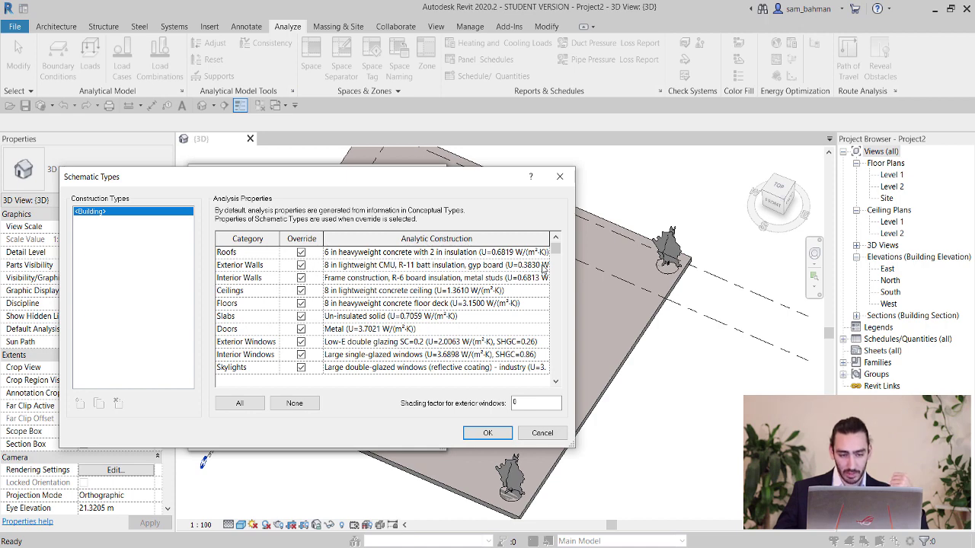
Keep exterior walls at 8 in lightweight CMU with R-11 batt insulation and accept Schematic Types.
double_click(543, 267)
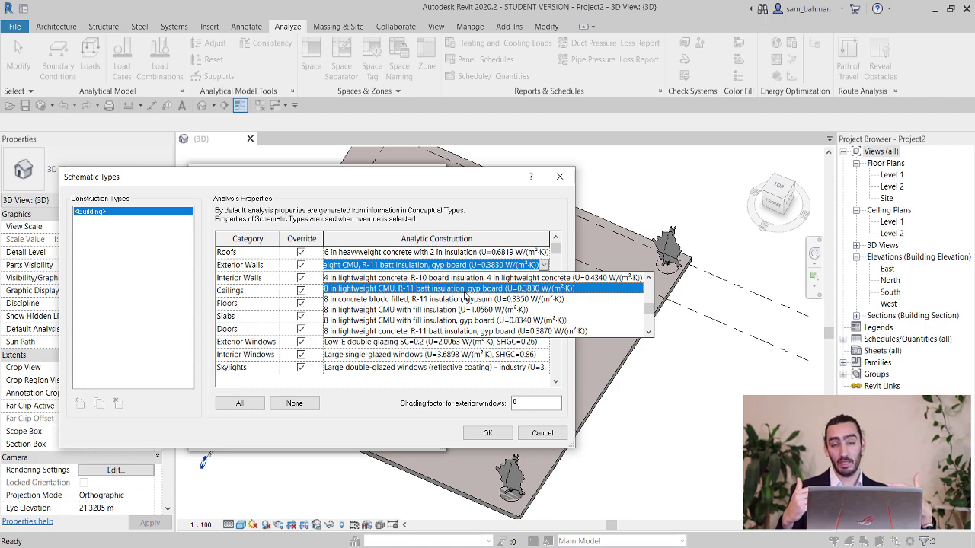
click(537, 441)
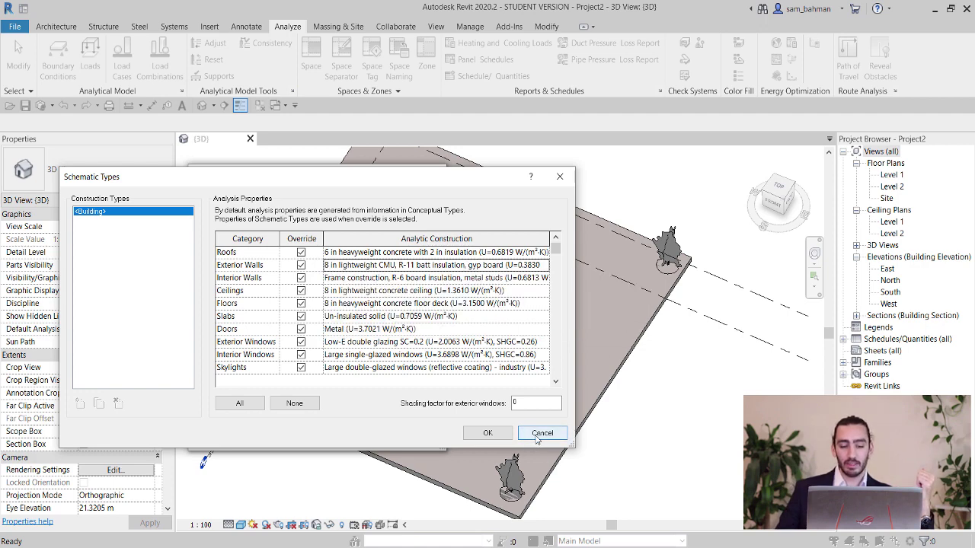
click(488, 434)
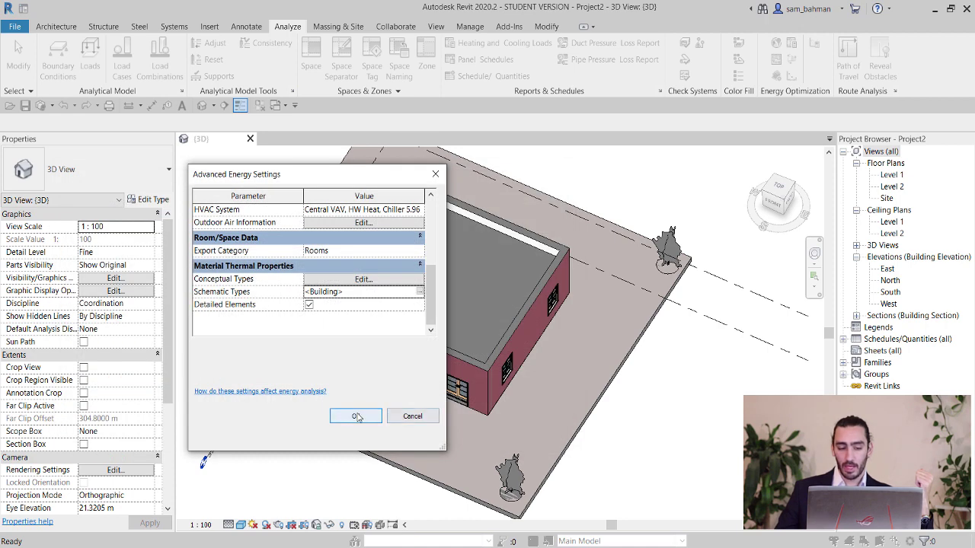
Accept both energy settings dialogs, centre the building in 3D, and open Location Weather and Site.
click(357, 416)
click(354, 416)
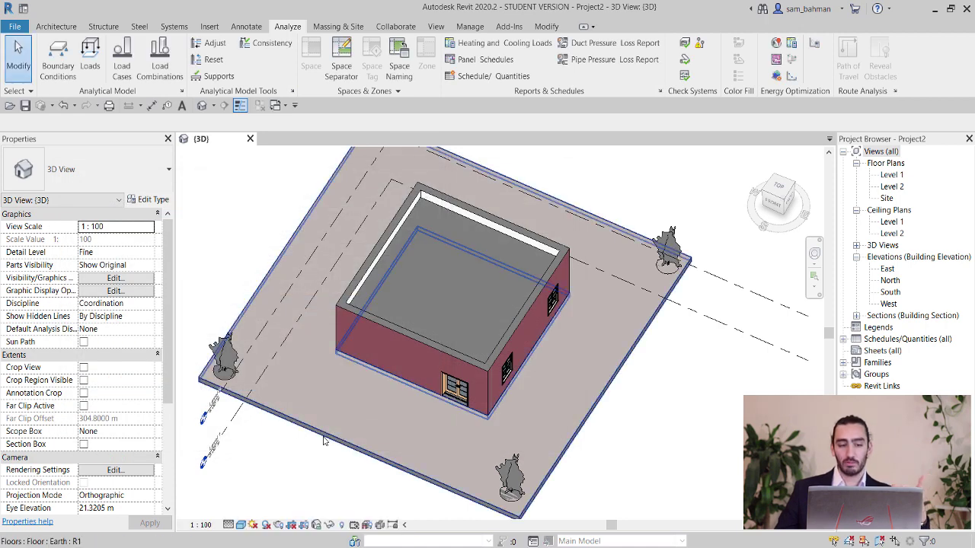
shift+middle_drag(324, 440, 476, 344)
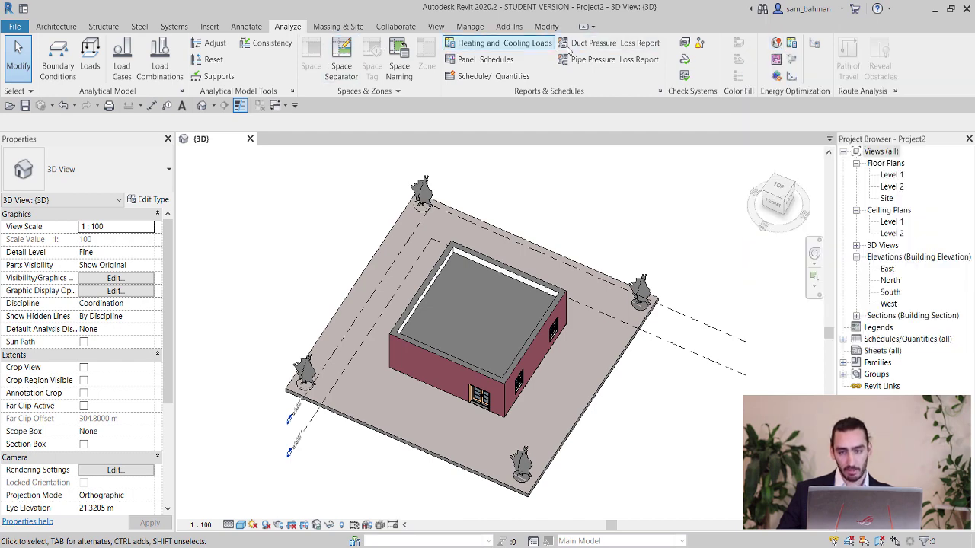
click(777, 49)
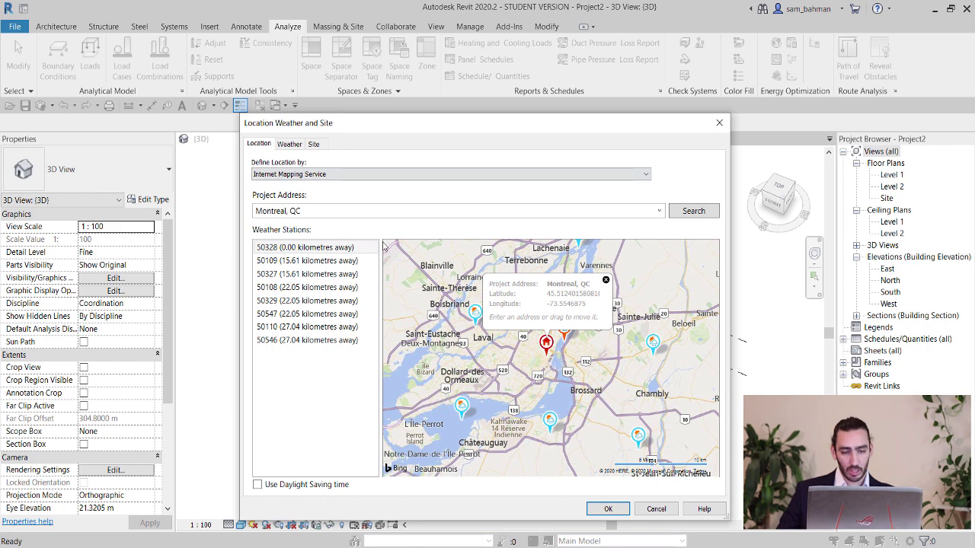
Set the project address to Montreal, QC and use nearby weather station 50328.
triple_click(350, 211)
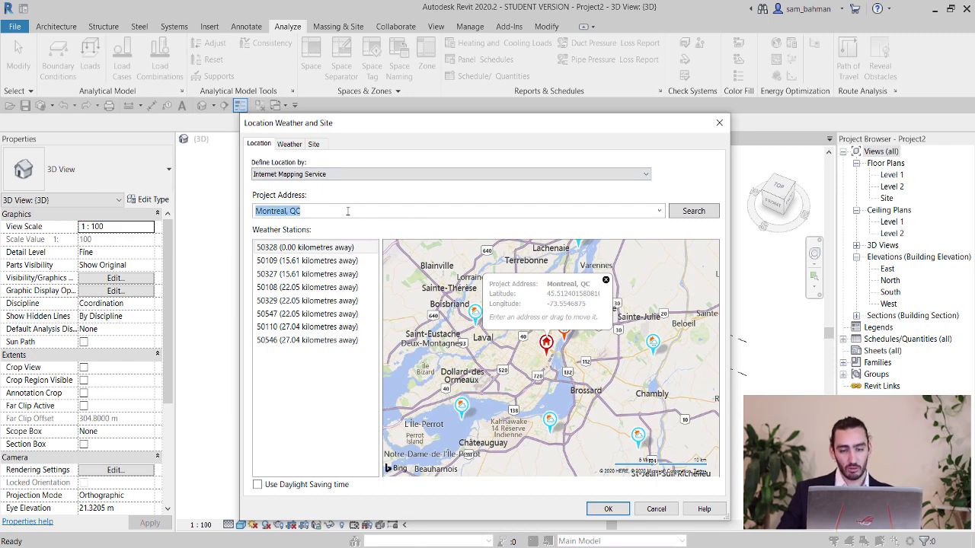
click(702, 219)
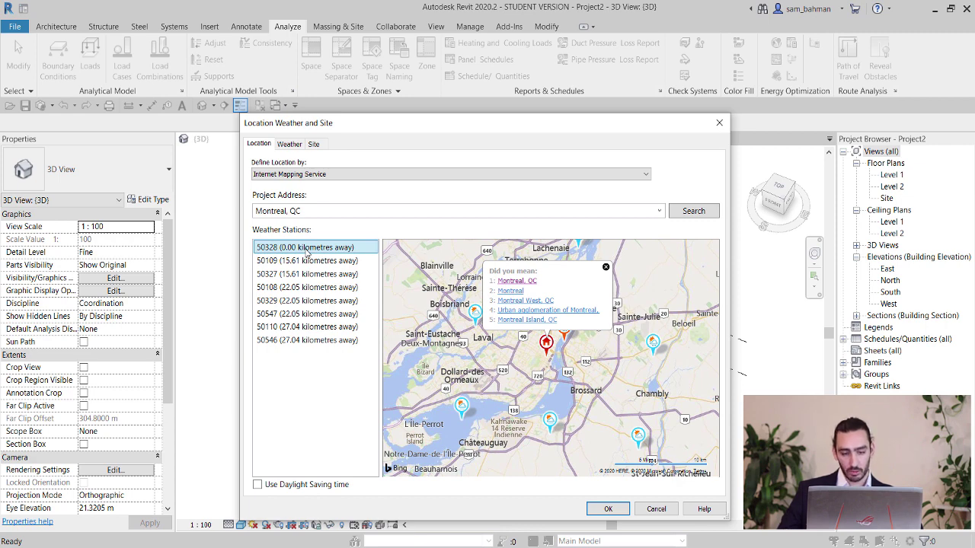
click(610, 511)
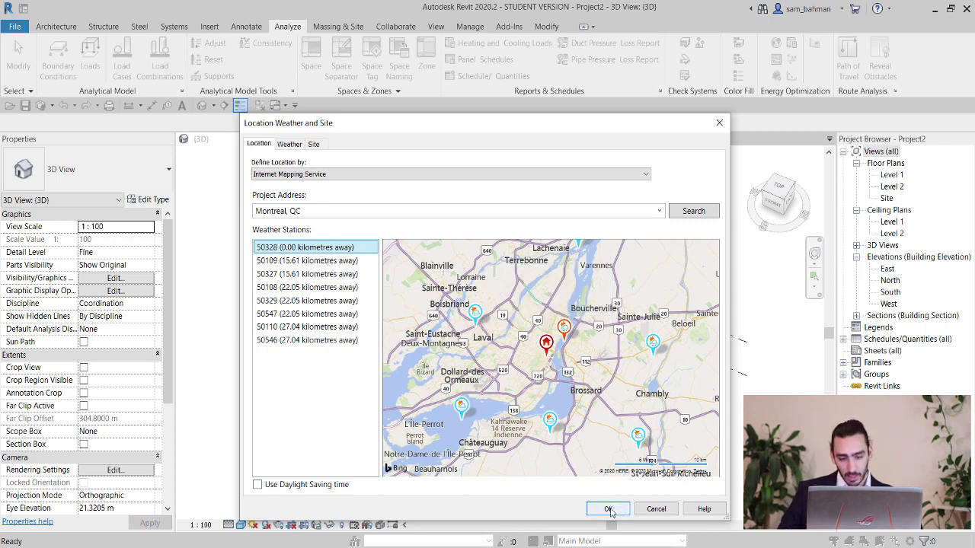
mouse_move(564, 336)
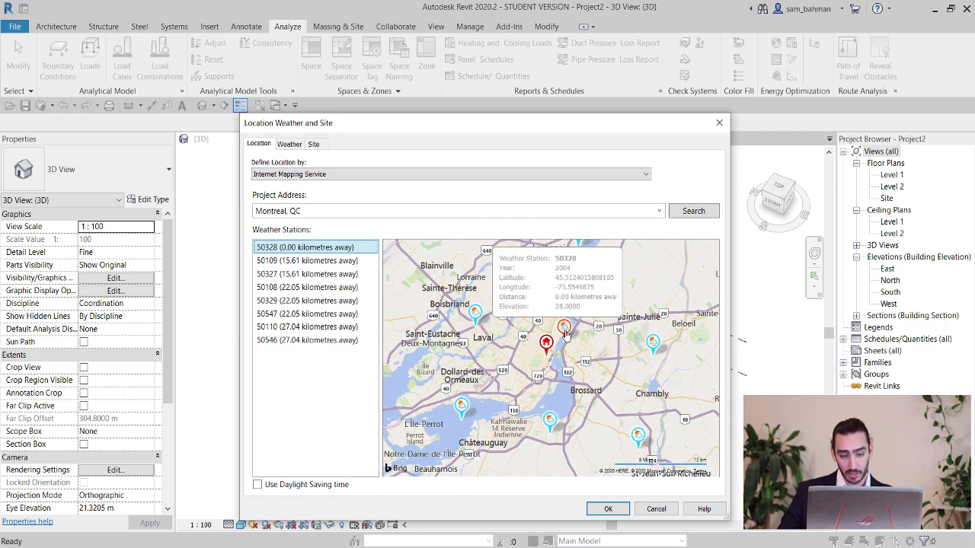
mouse_move(547, 351)
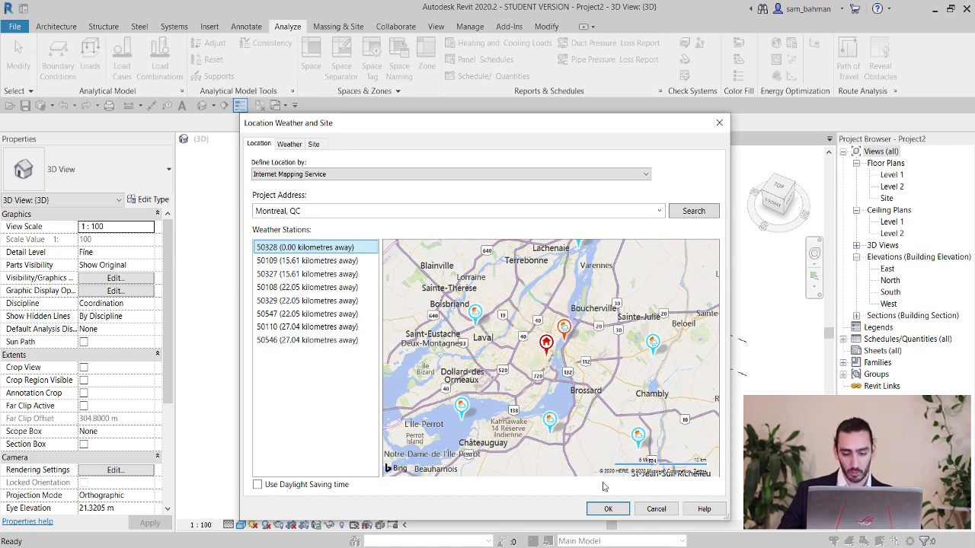
click(608, 509)
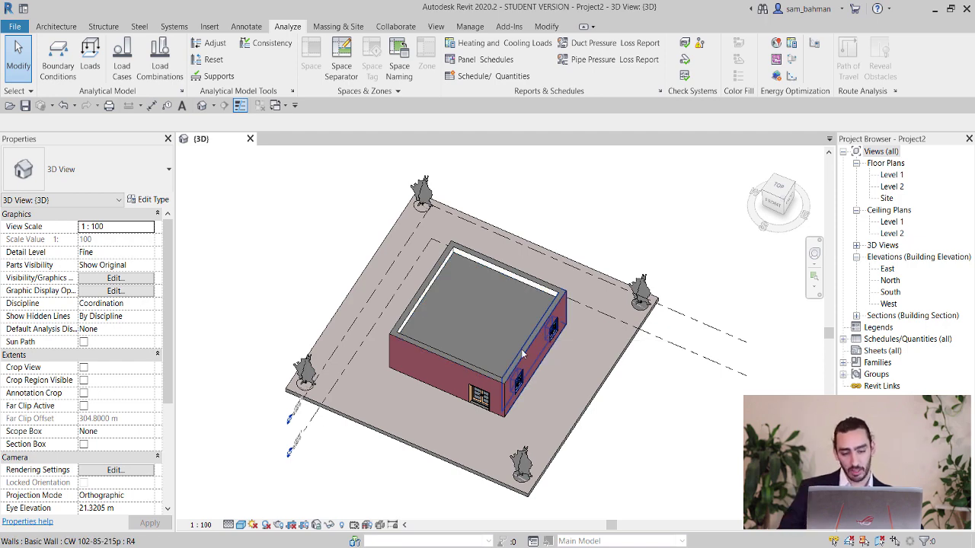
scroll(550, 324, up, 2)
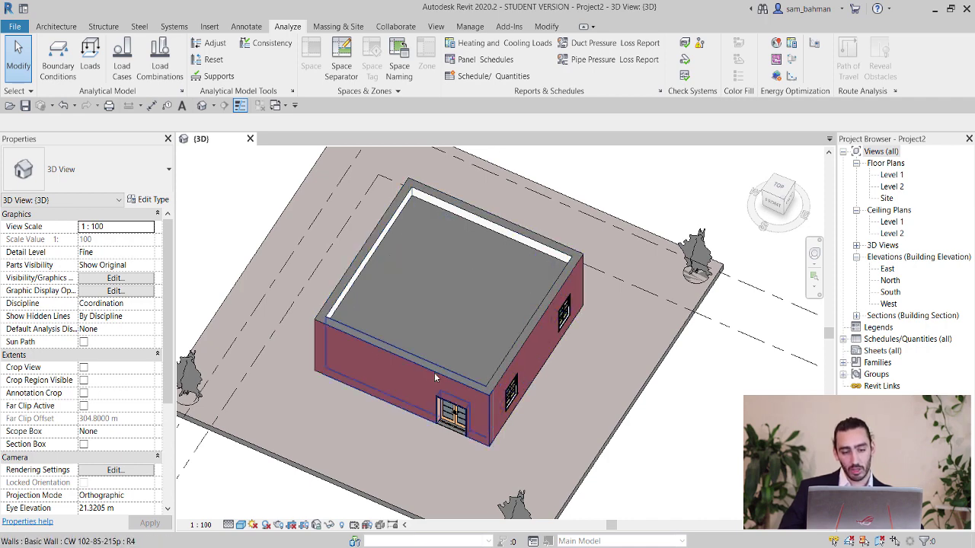
click(413, 362)
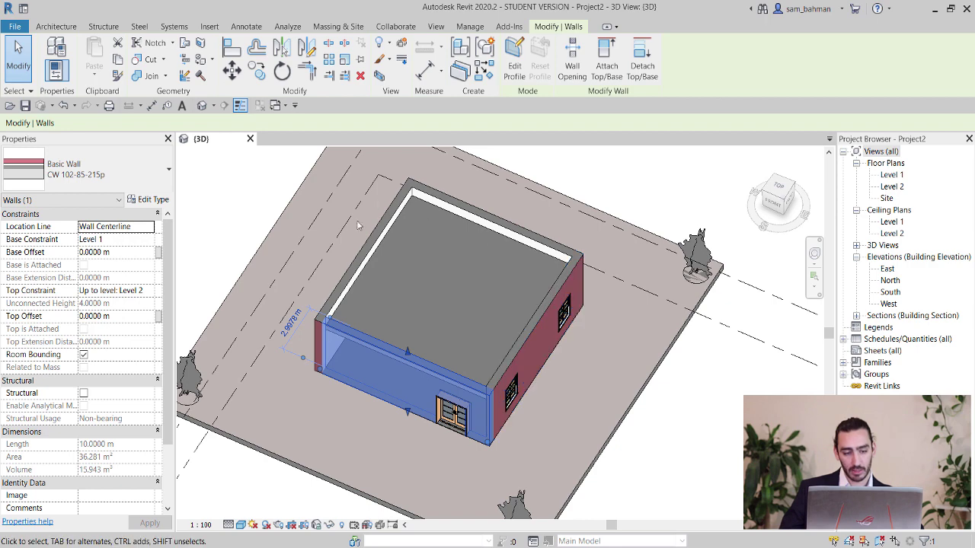
click(144, 199)
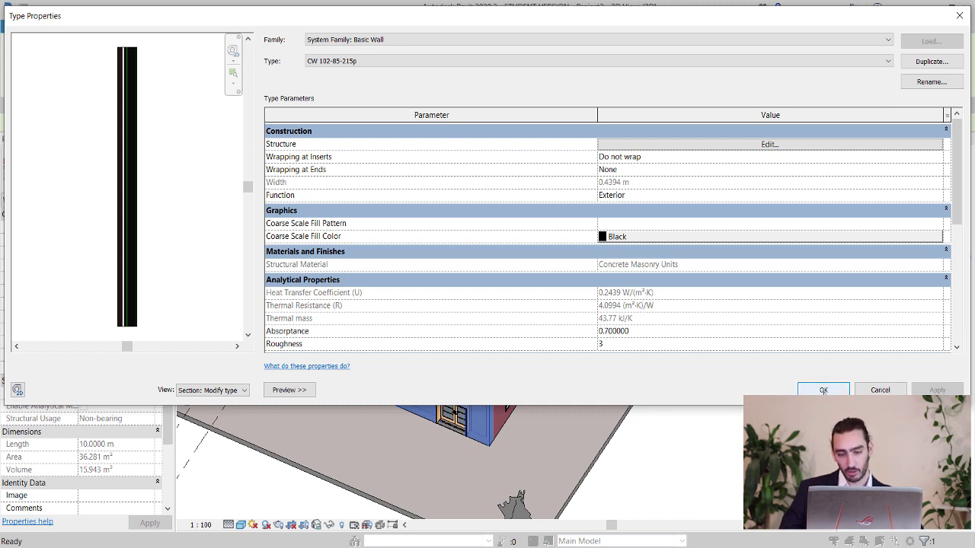
click(823, 390)
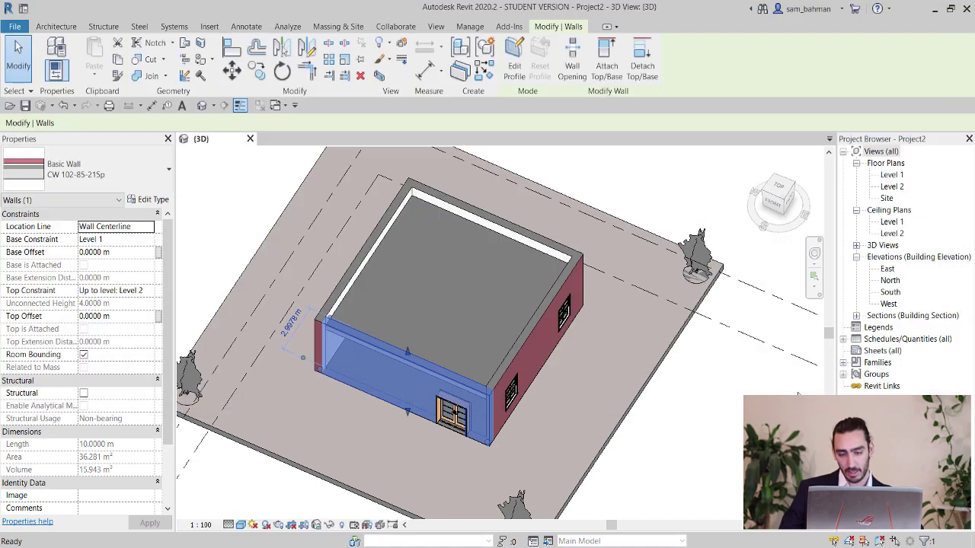
click(717, 392)
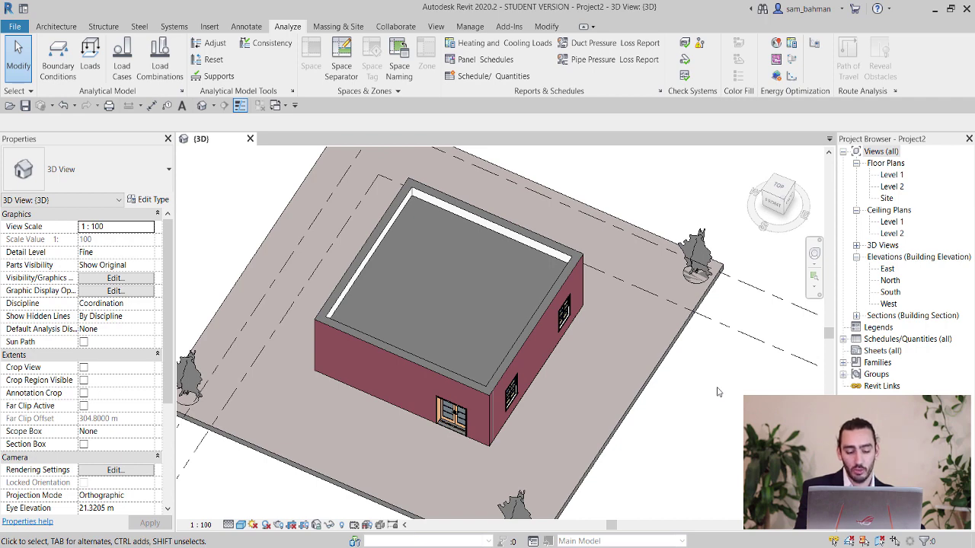
In Project Units (UN), Energy discipline, keep Thermal Resistance in square meter kelvin per watt.
key(u)
key(n)
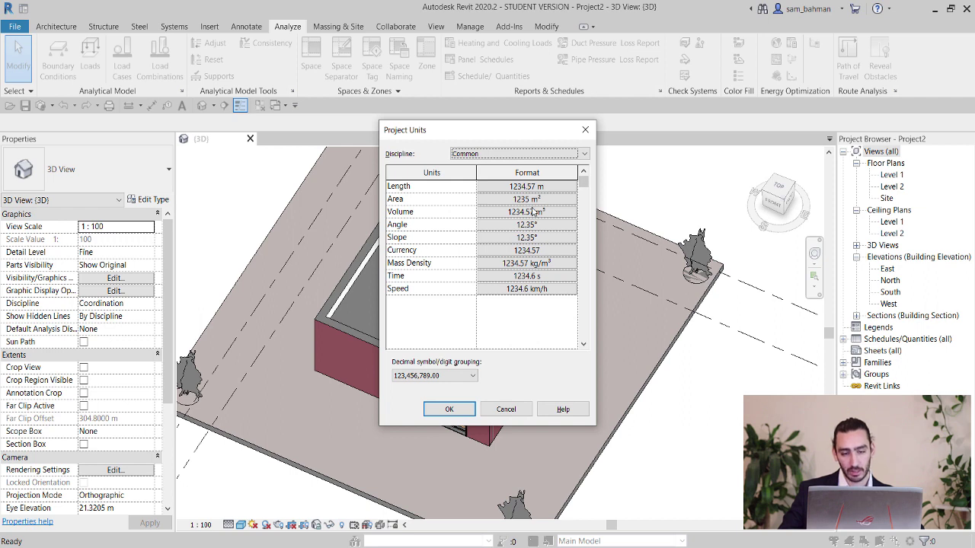
click(498, 156)
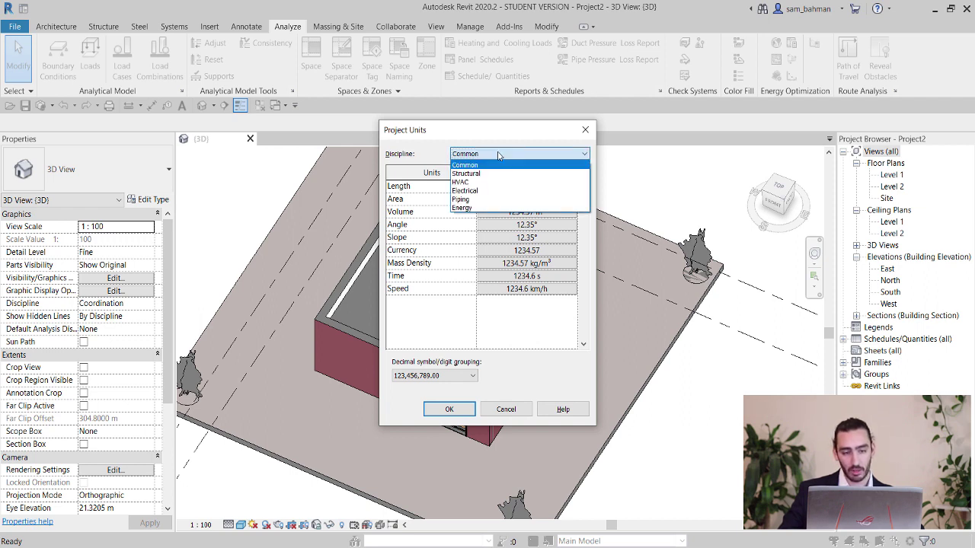
click(473, 208)
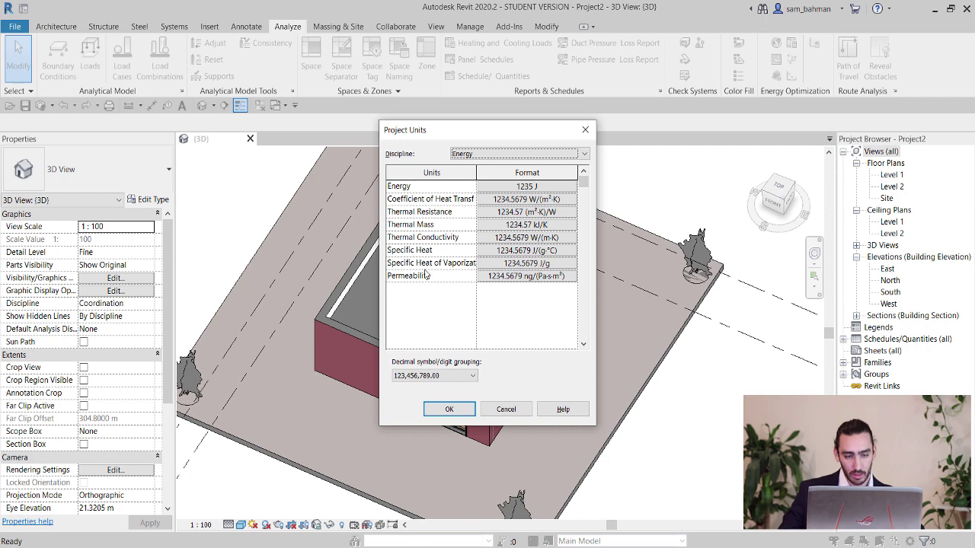
click(535, 213)
click(290, 201)
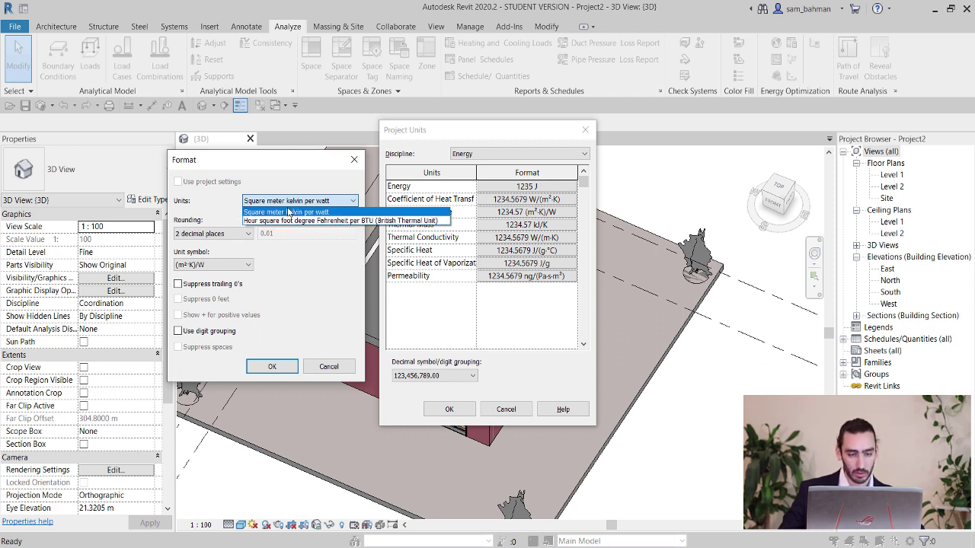
click(314, 212)
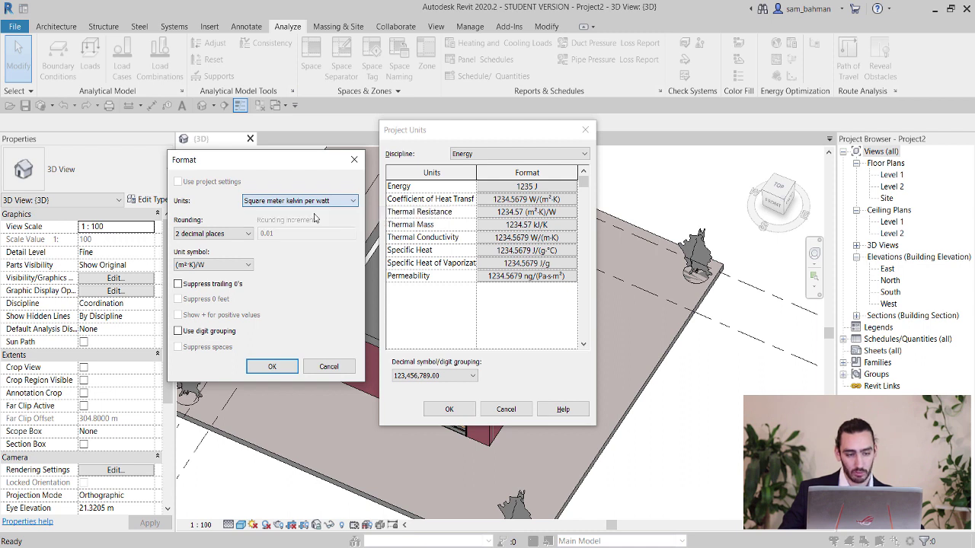
click(287, 362)
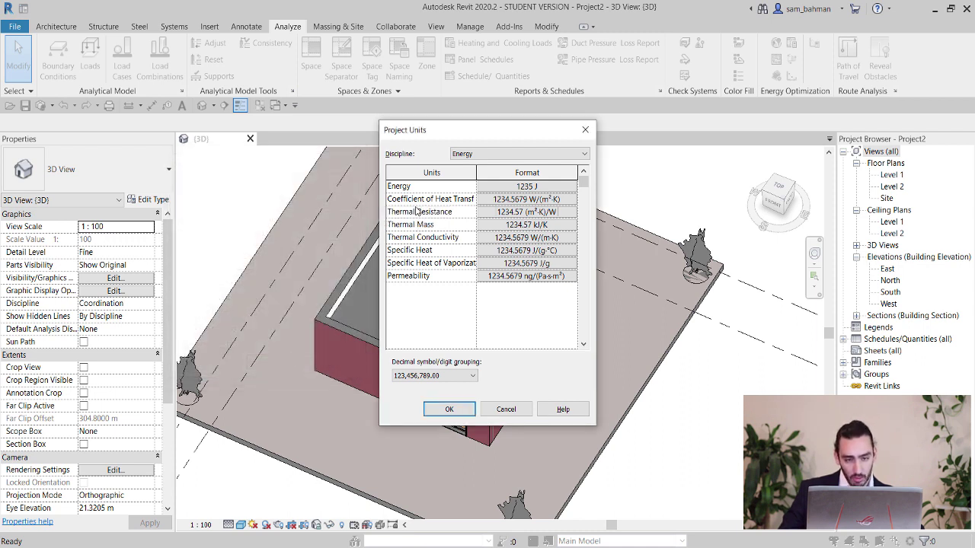
Format the heat transfer coefficient as W/(m²·K) rounded to 0.0001 and apply the units.
click(509, 199)
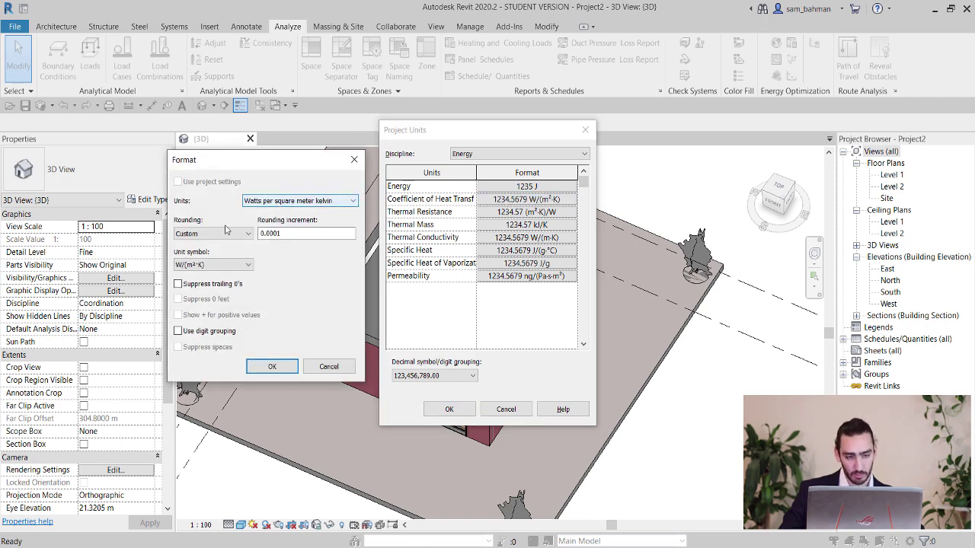
click(277, 370)
click(449, 410)
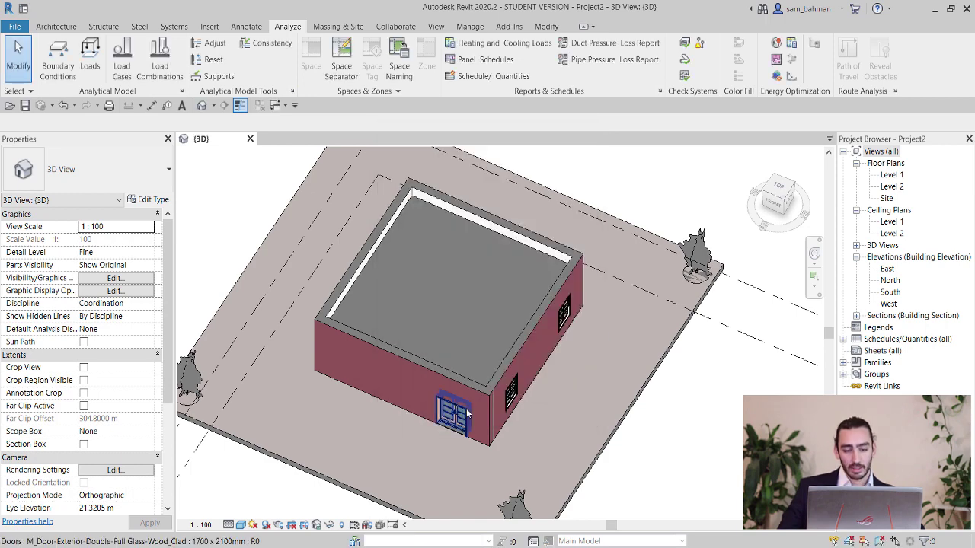
click(528, 330)
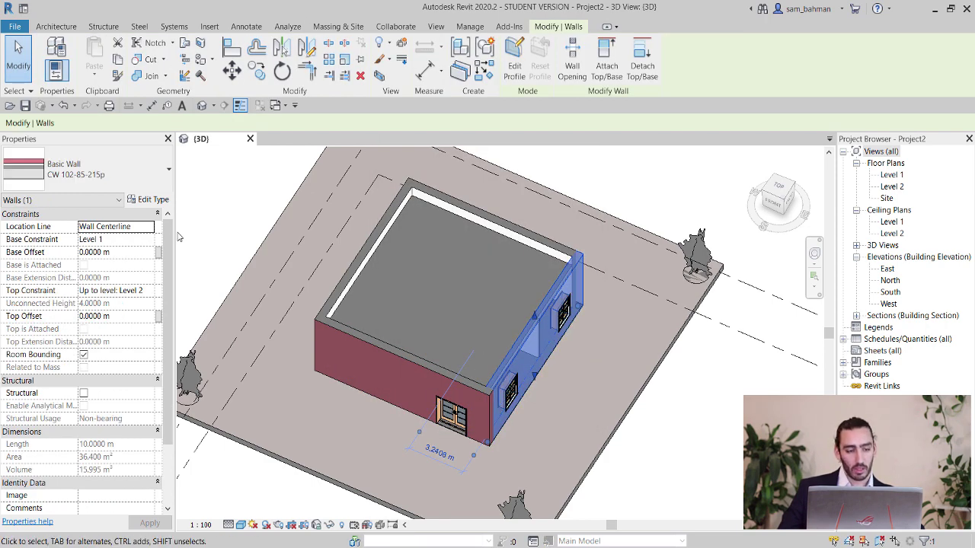
double_click(559, 326)
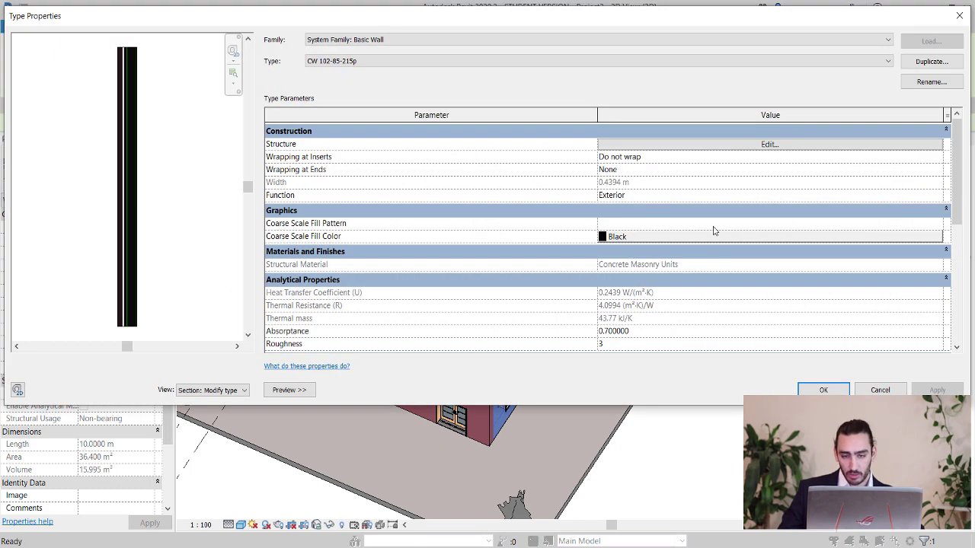
scroll(655, 294, down, 1)
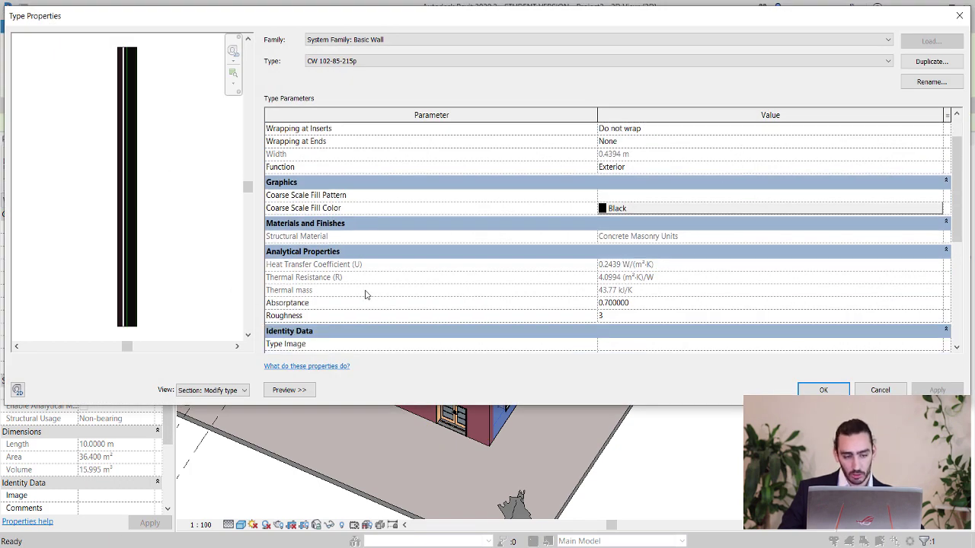
mouse_move(280, 278)
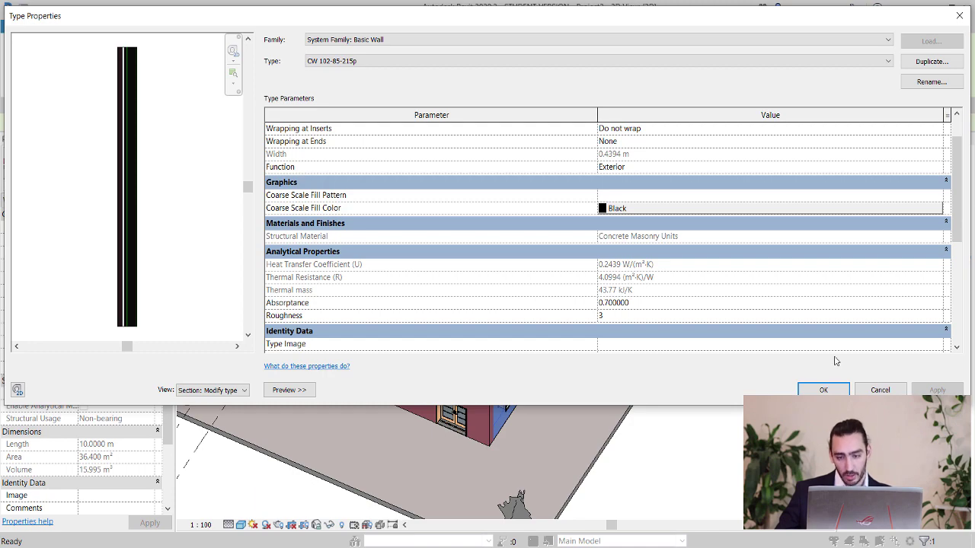
click(823, 390)
Reopen Energy Settings' advanced options and review the Schematic Types construction overrides.
click(691, 394)
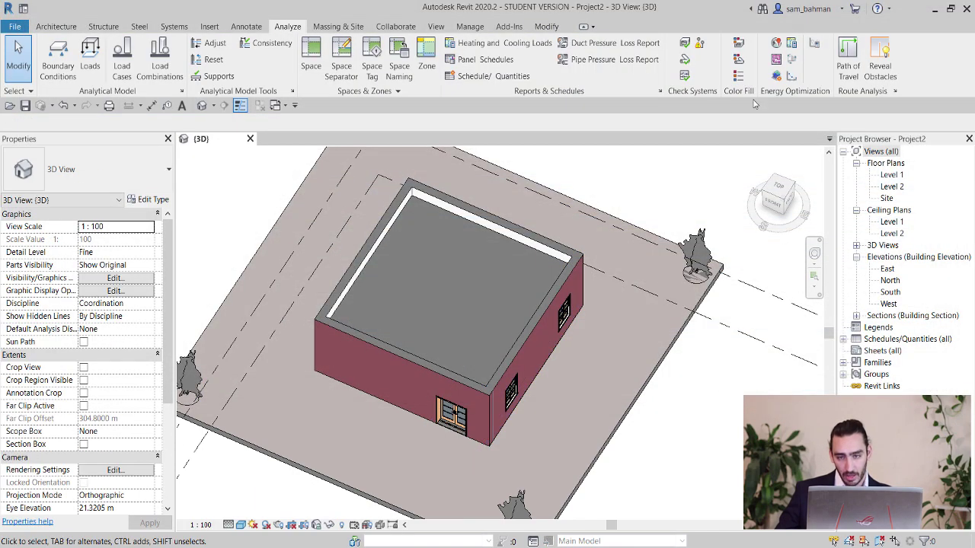
click(813, 48)
drag(432, 246, 432, 279)
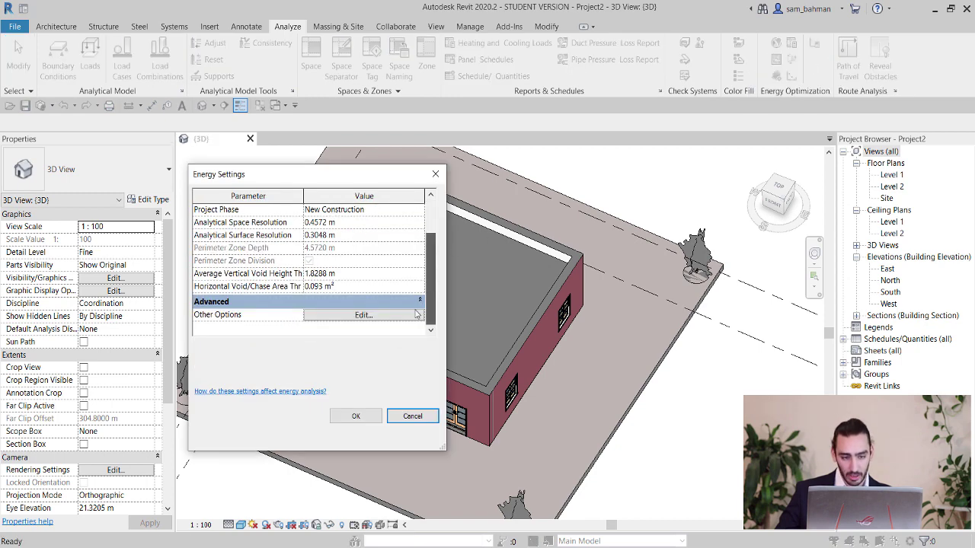
click(370, 321)
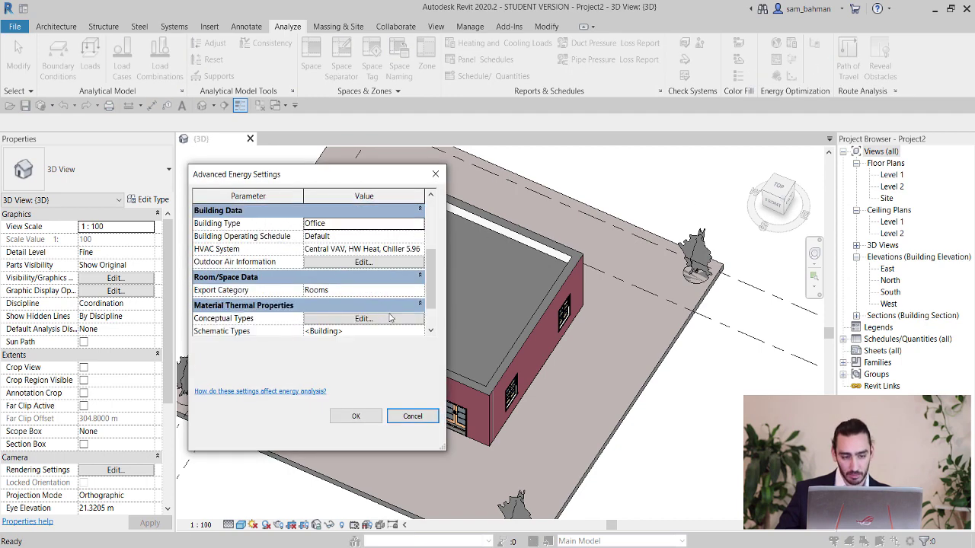
scroll(373, 320, down, 3)
scroll(396, 318, down, 1)
click(357, 297)
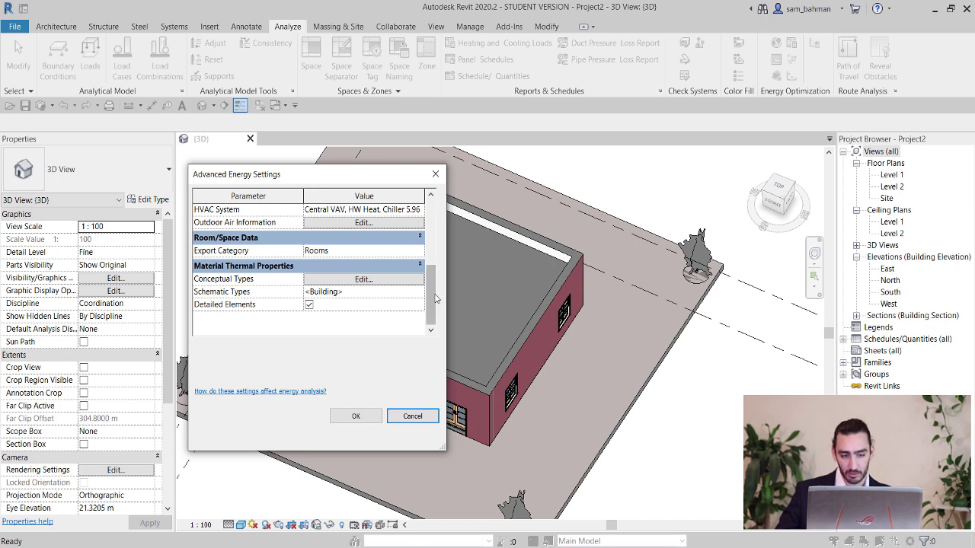
click(418, 292)
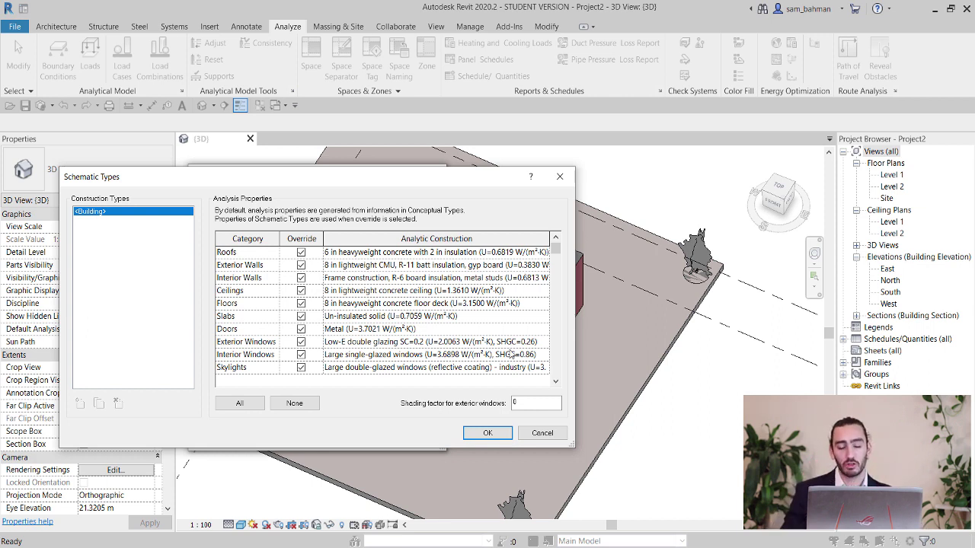
Accept Schematic Types, Advanced Energy Settings and Energy Settings, then select the front exterior wall.
click(488, 433)
click(355, 416)
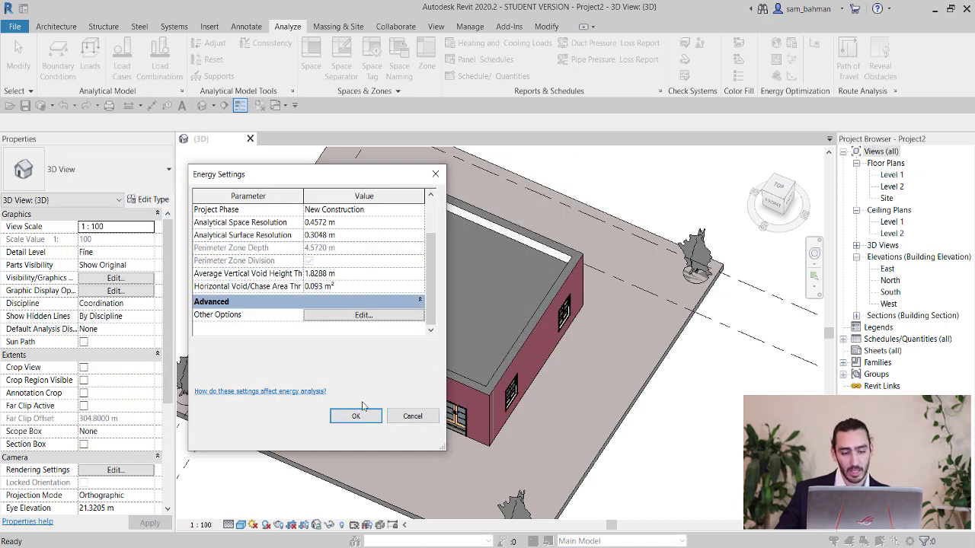
click(364, 415)
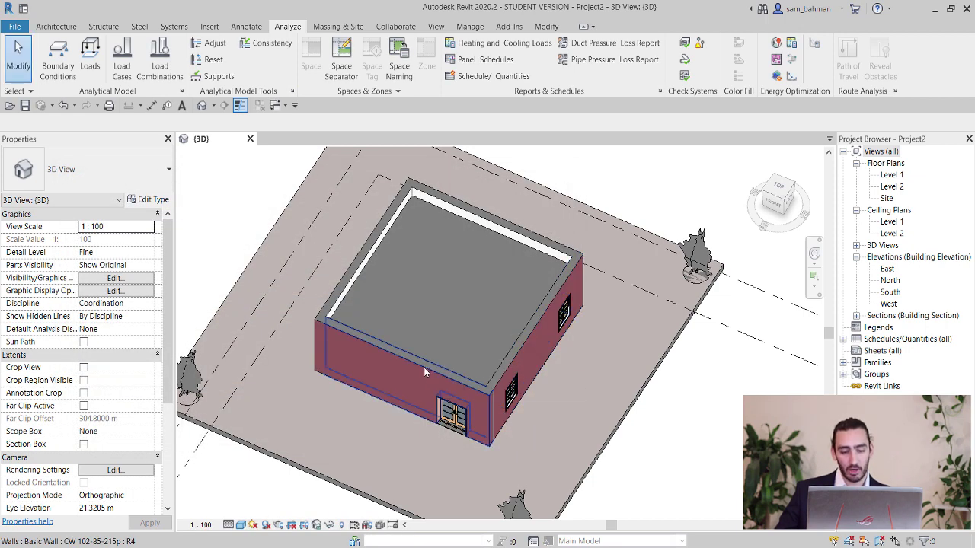
click(434, 368)
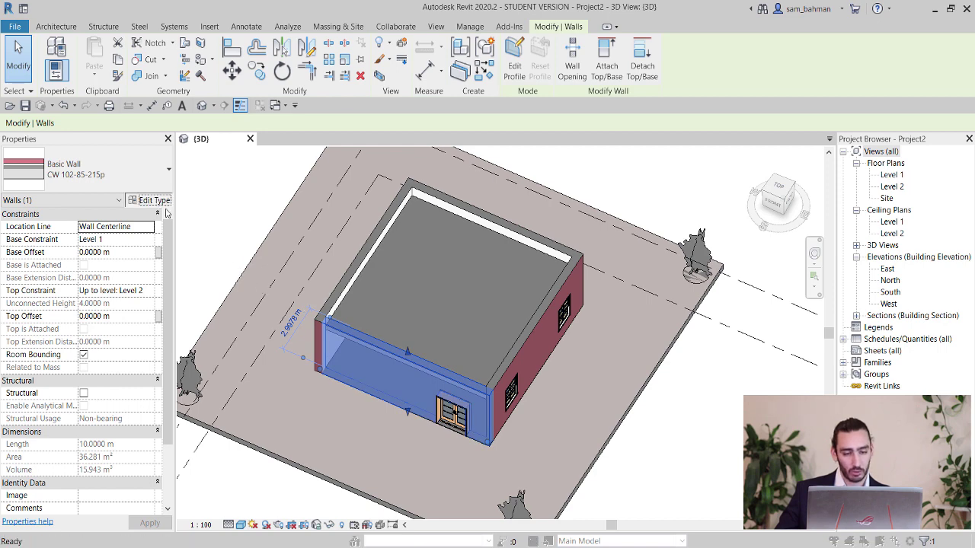
Edit wall type CW 102-85-215p's layer structure so its U-value becomes 0.2440 W/(m²·K).
click(154, 200)
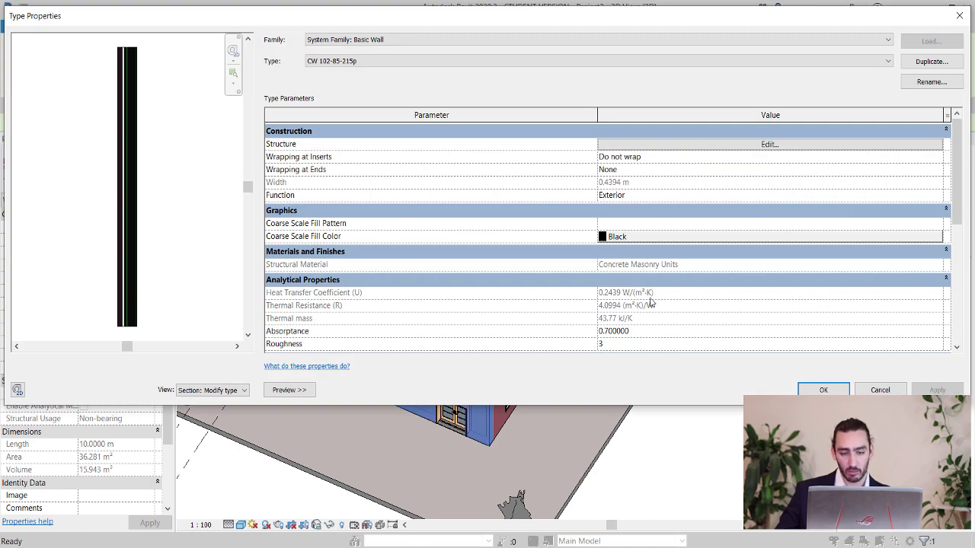
click(716, 145)
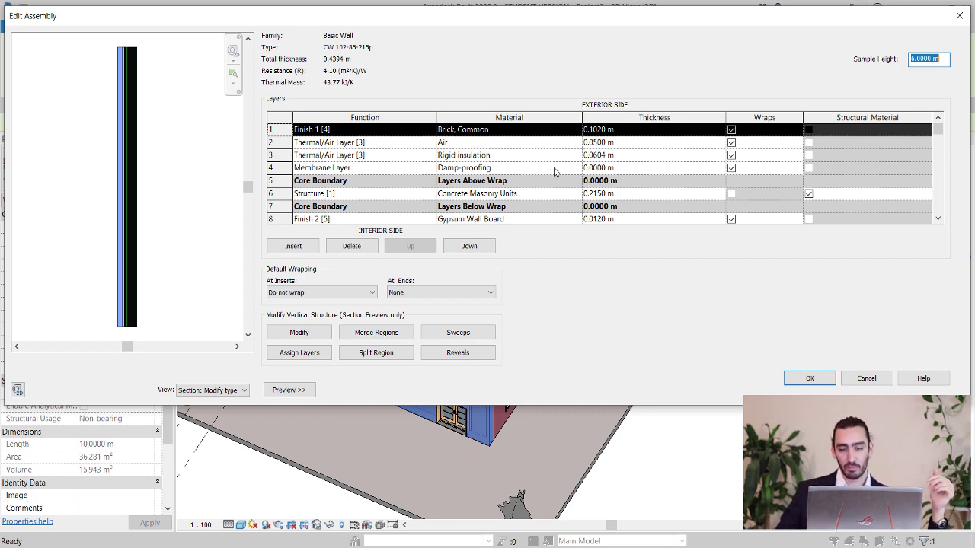
click(806, 379)
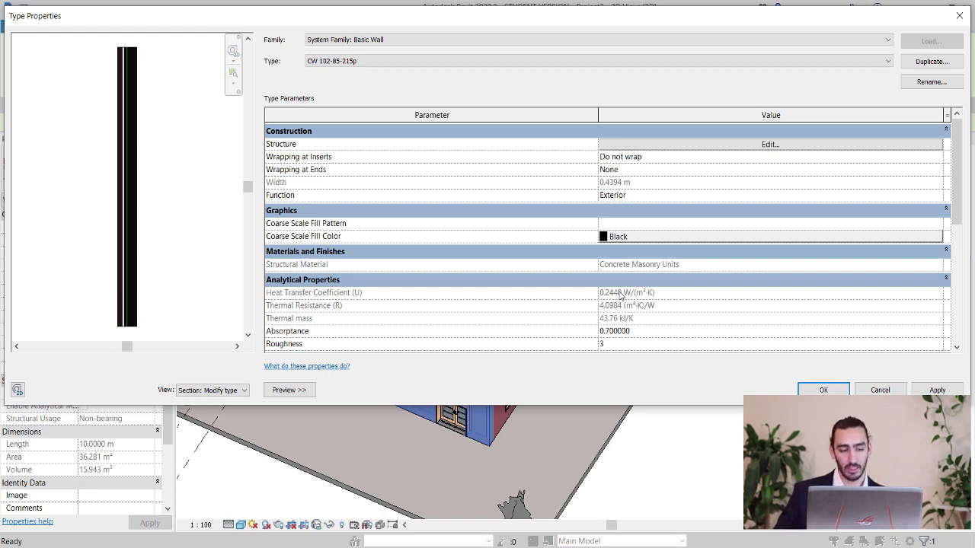
click(826, 390)
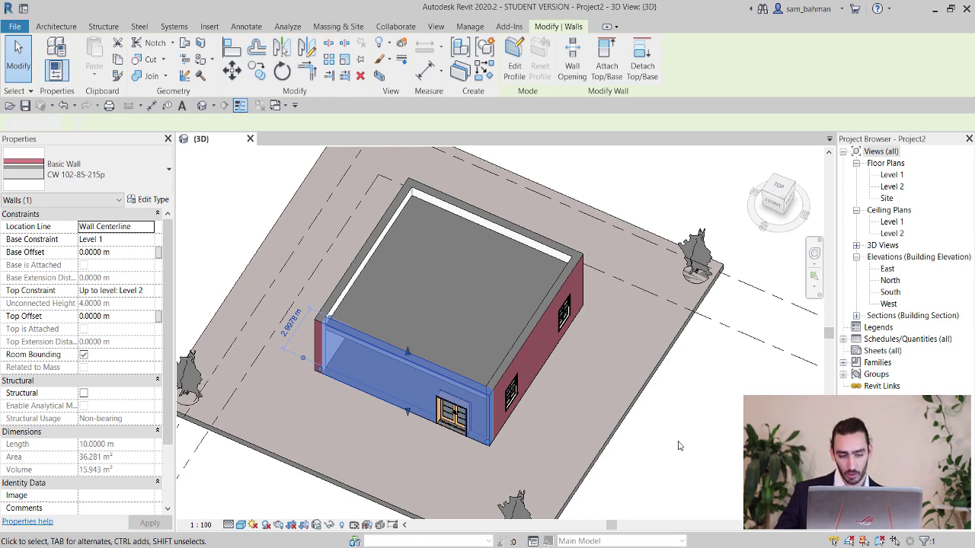
Review the Warm Roof - Concrete layer assembly (R 1.71), then enter UN for Project Units.
key(Escape)
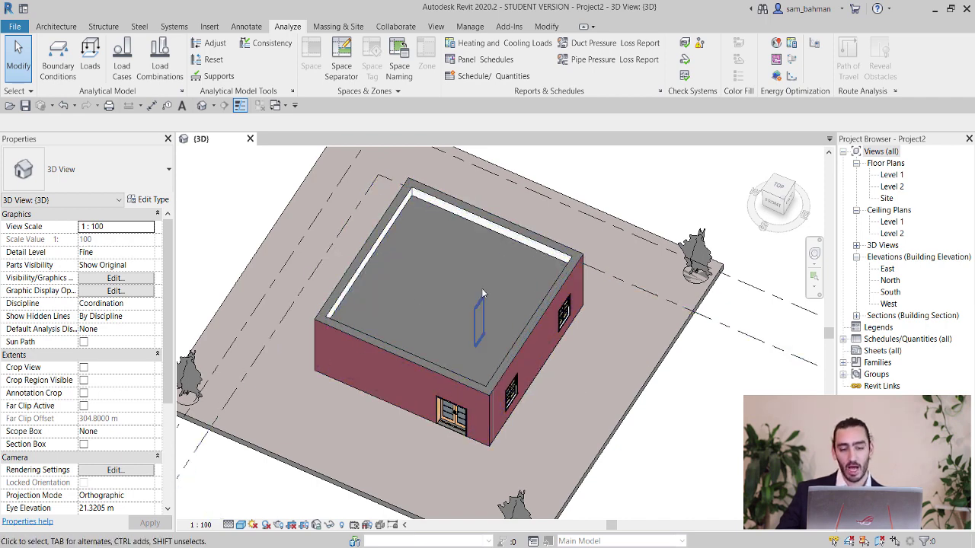
click(504, 240)
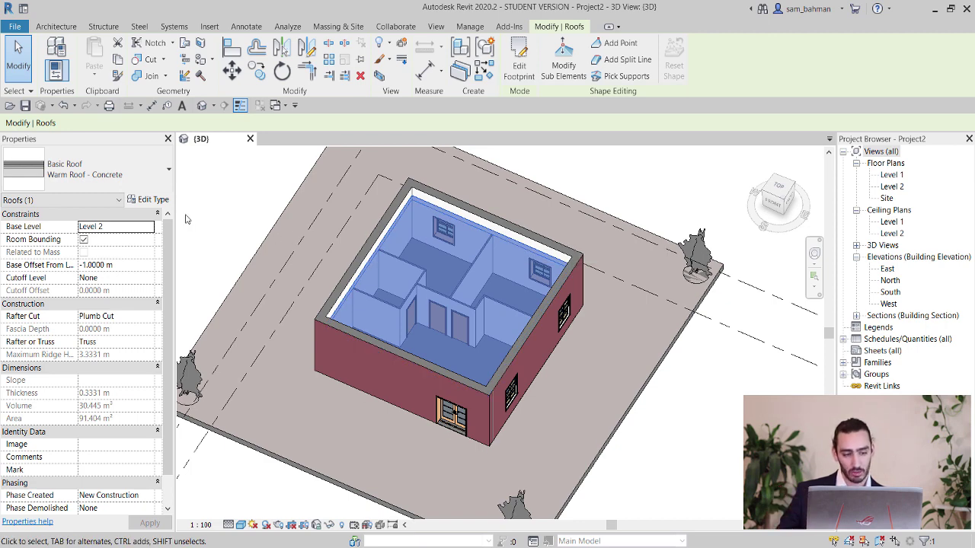
click(151, 199)
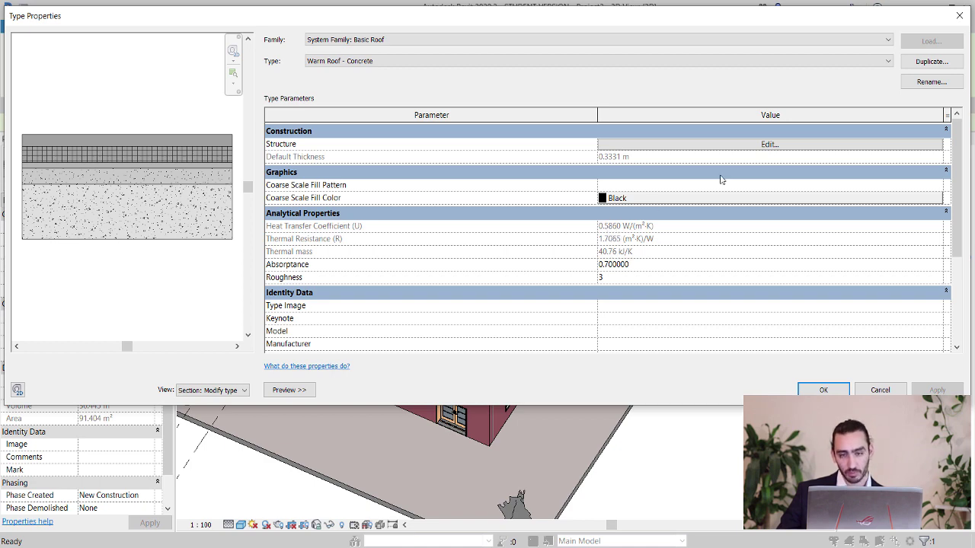
click(745, 145)
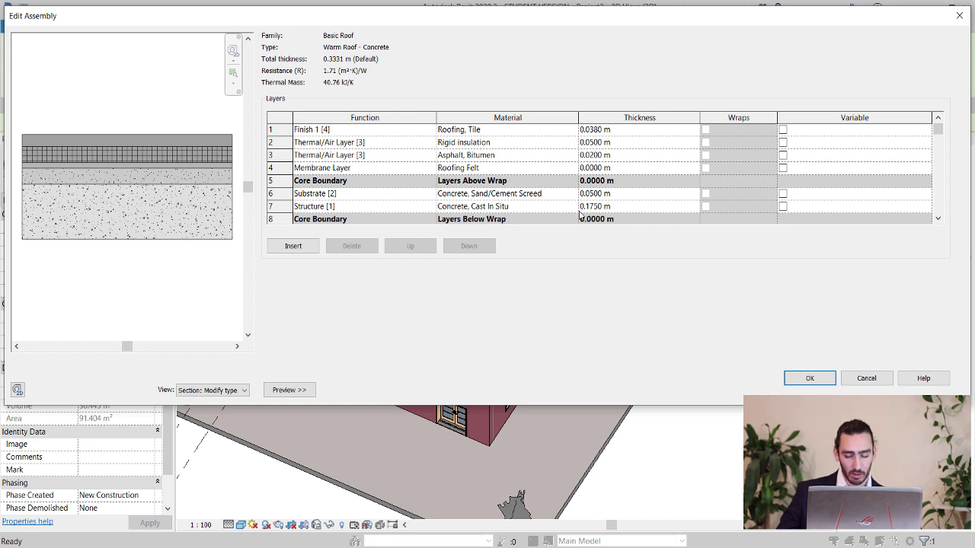
click(809, 378)
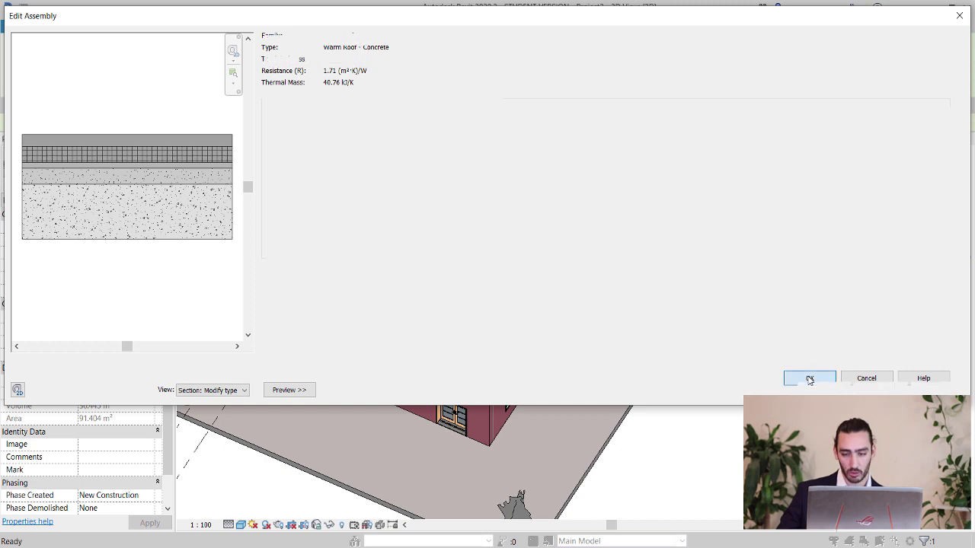
click(809, 383)
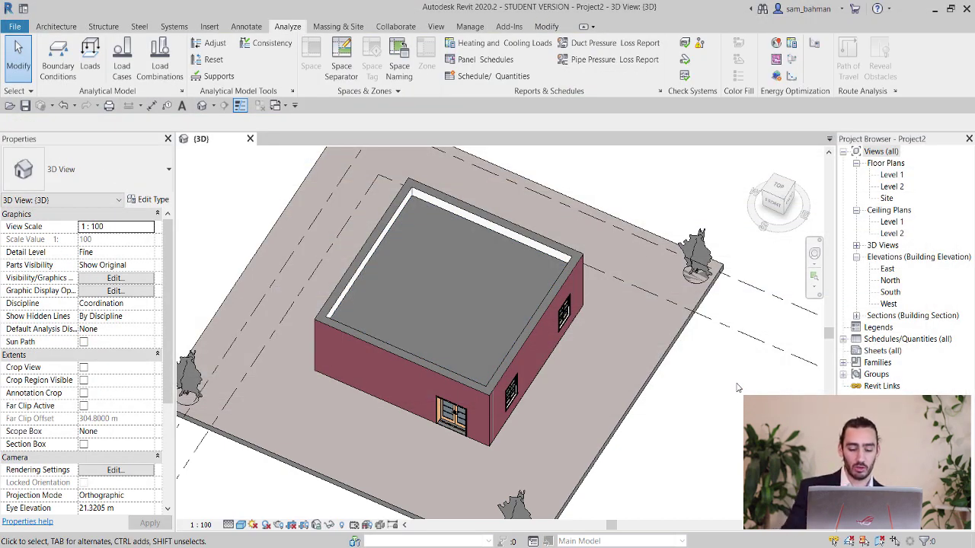
key(u)
key(n)
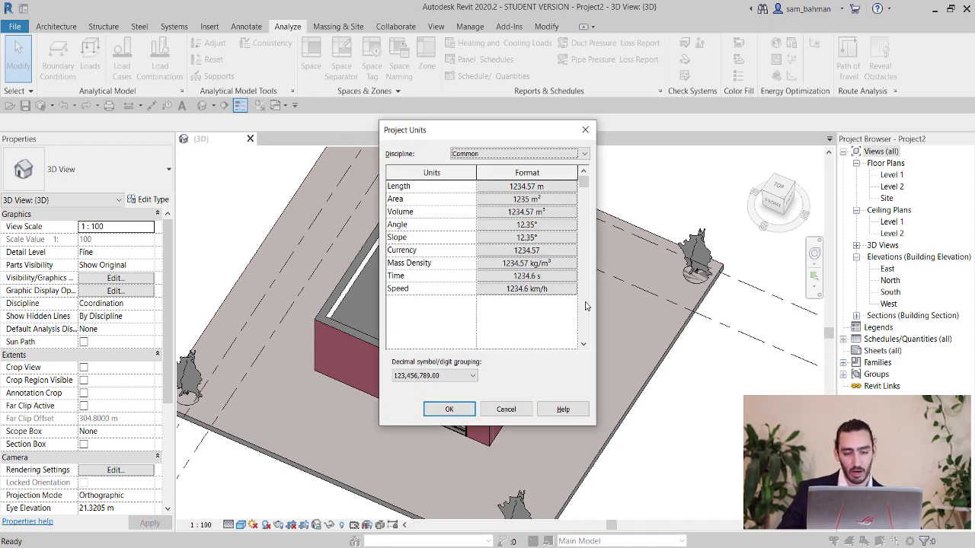
Set Common Length to feet and fractional inches rounded to 1/2" and apply project units.
click(543, 187)
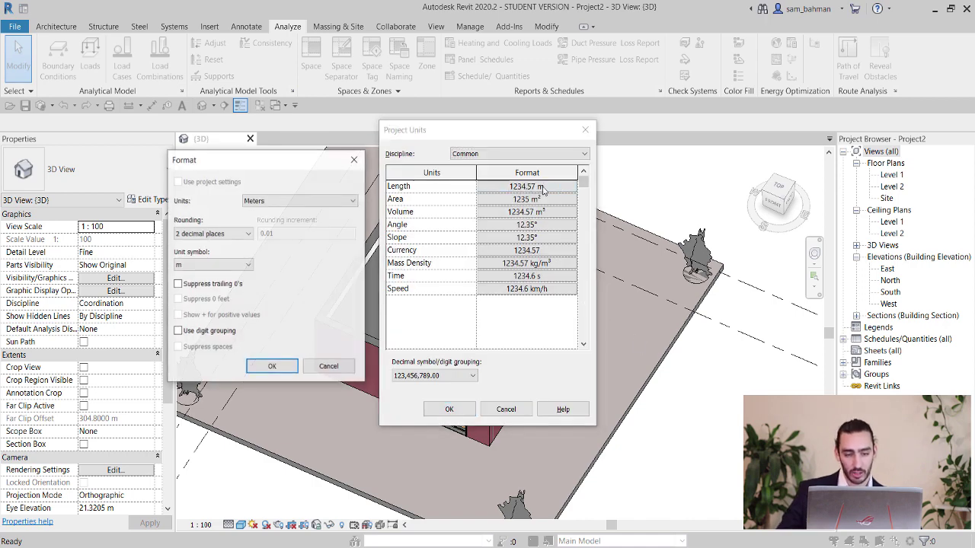
click(278, 202)
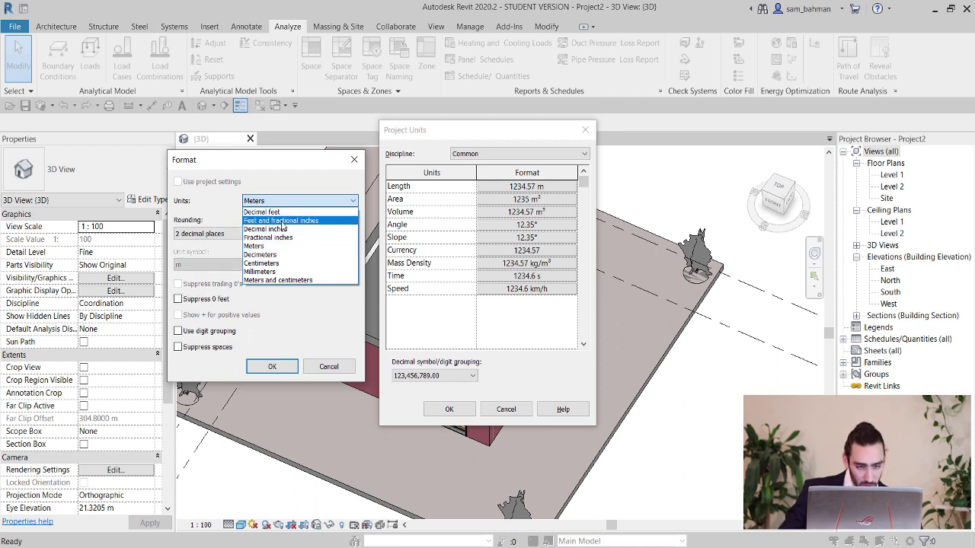
click(280, 221)
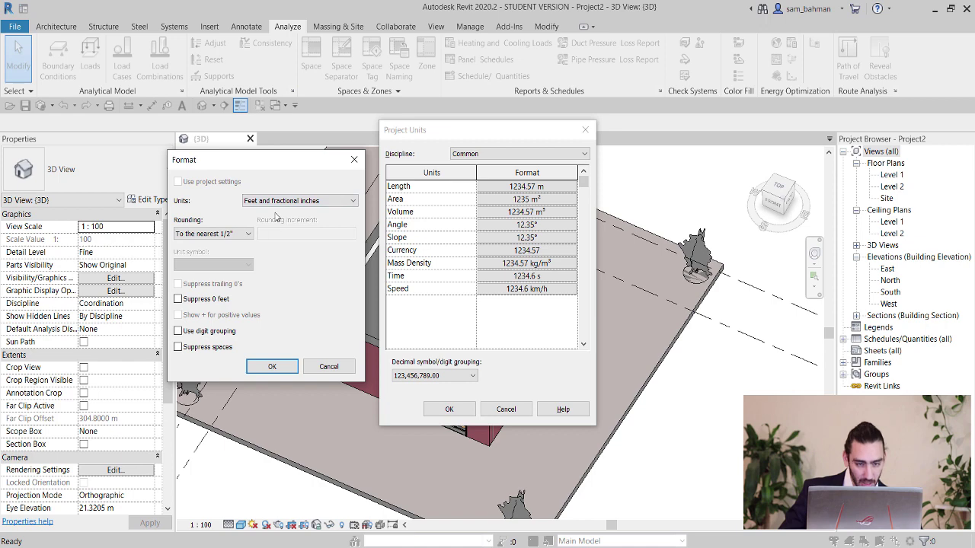
click(272, 367)
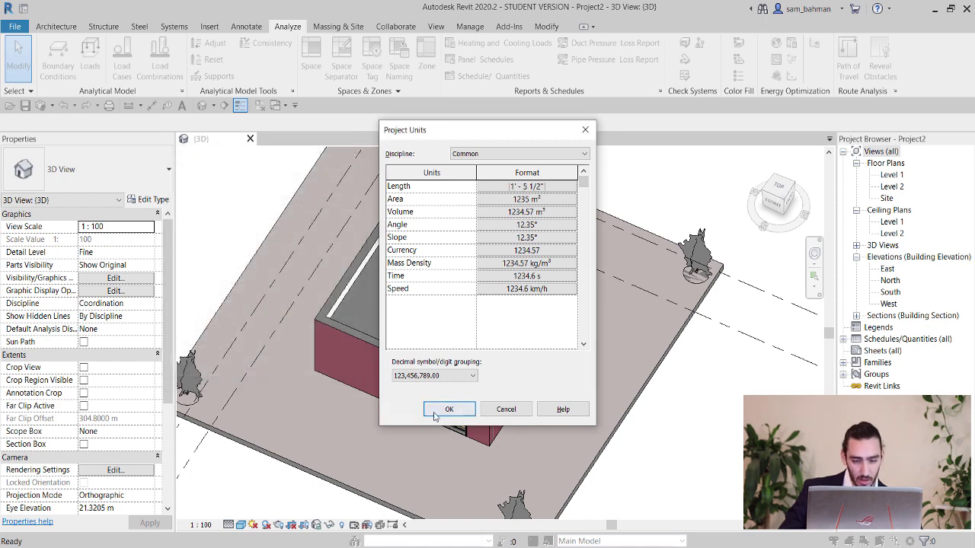
click(448, 409)
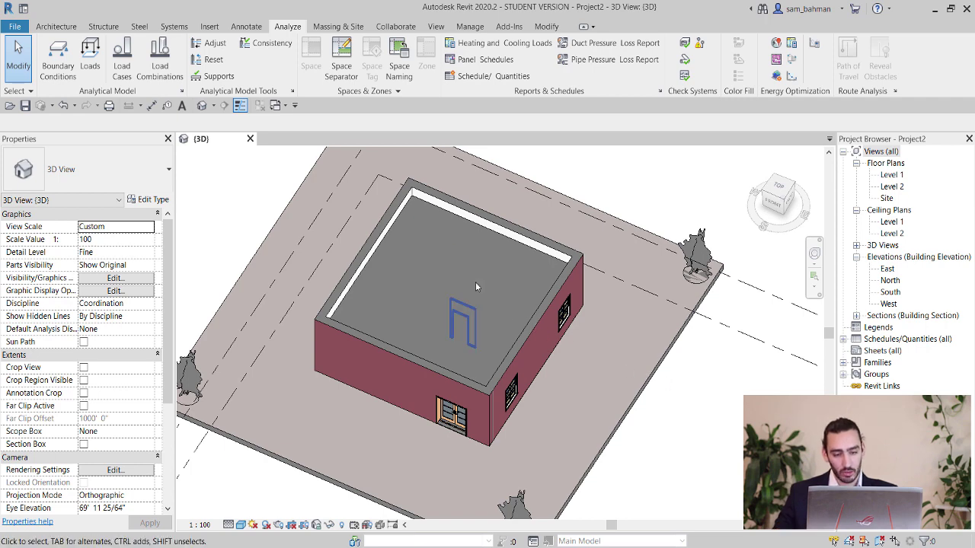
Review the Warm Roof - Concrete structure layers and apply the type, leaving it 1' 1 29/256" thick.
click(484, 230)
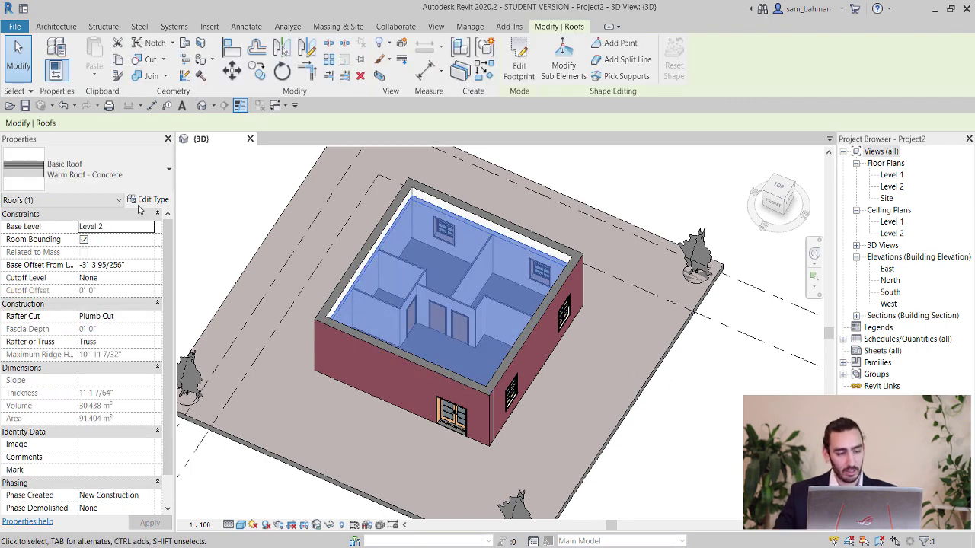
click(146, 200)
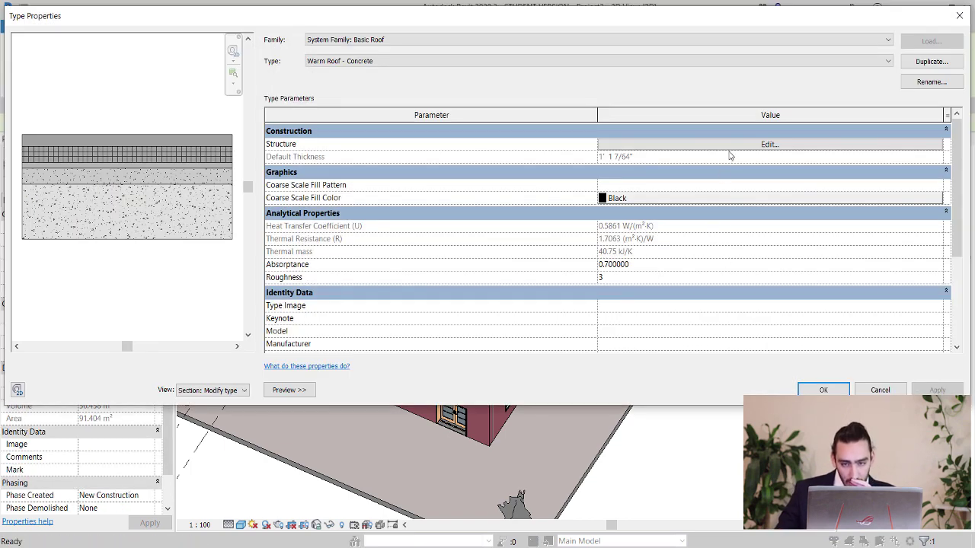
click(730, 149)
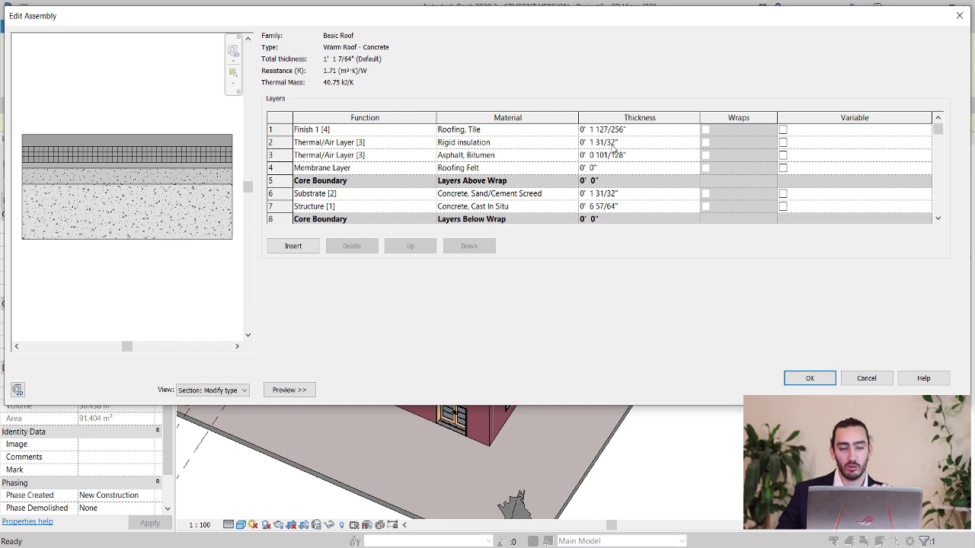
click(813, 376)
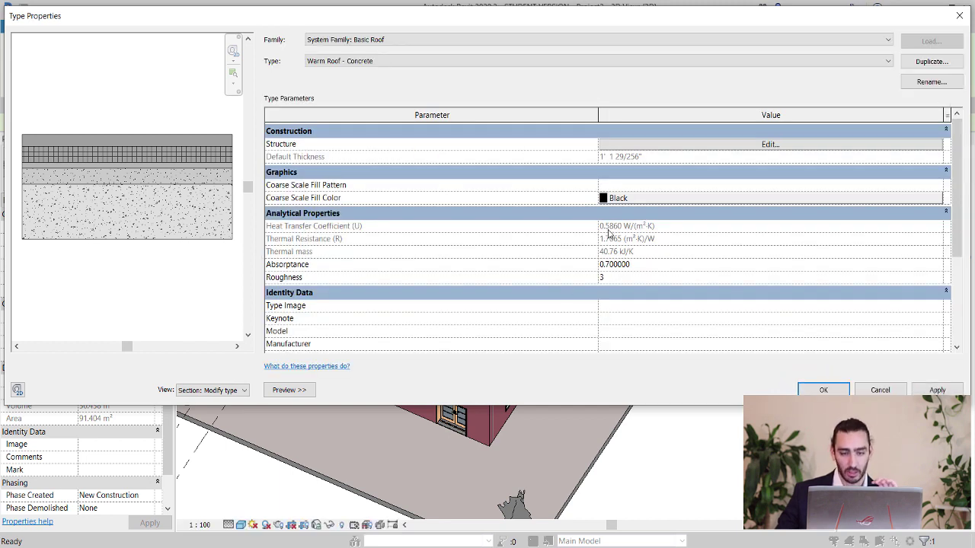
click(835, 388)
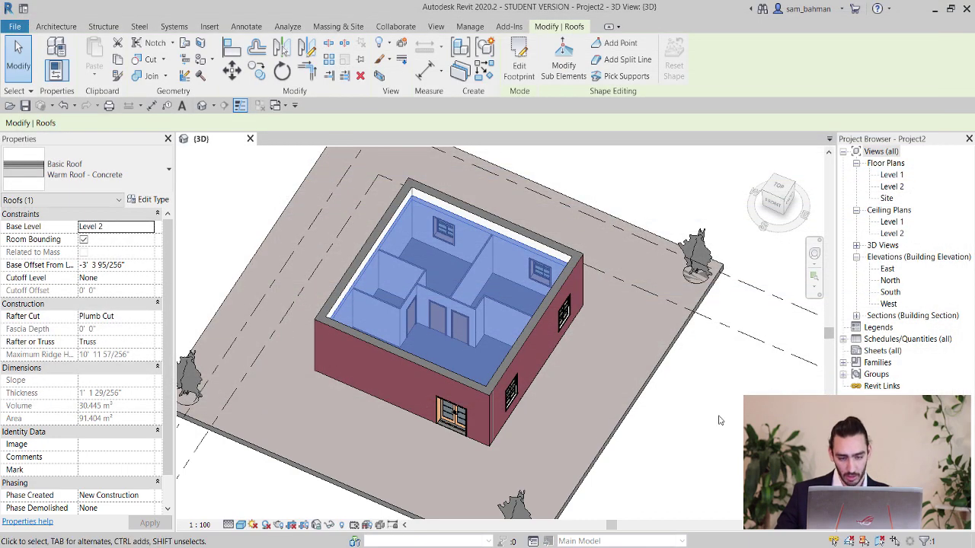
click(666, 225)
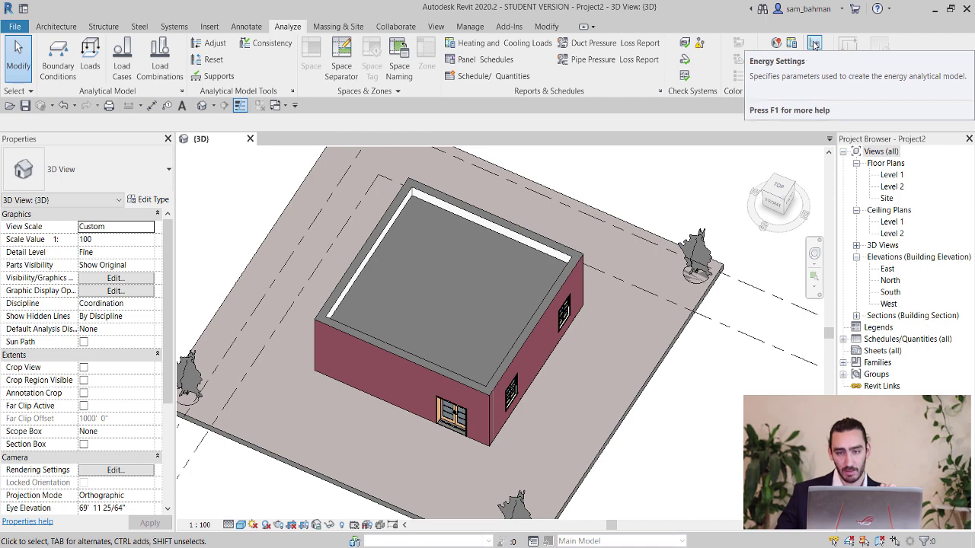
click(814, 44)
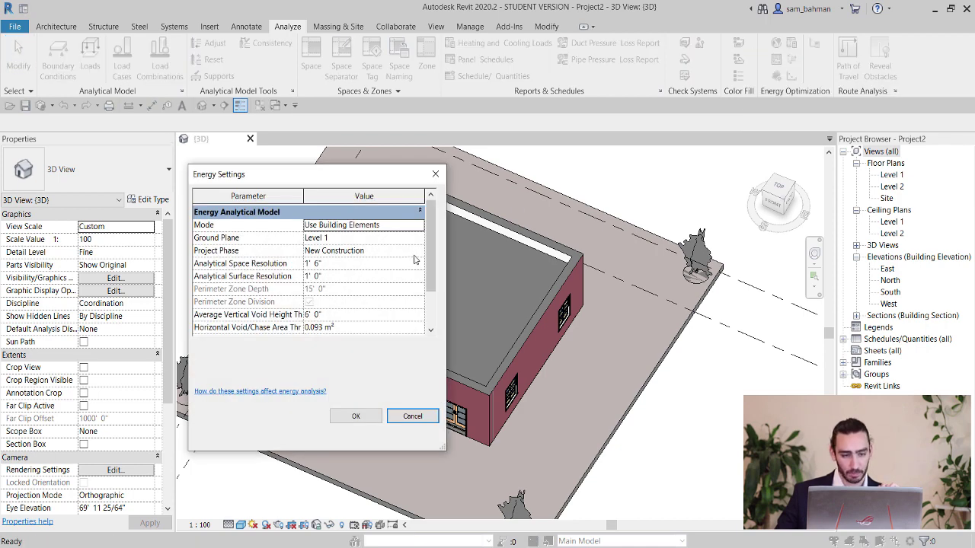
scroll(431, 251, down, 1)
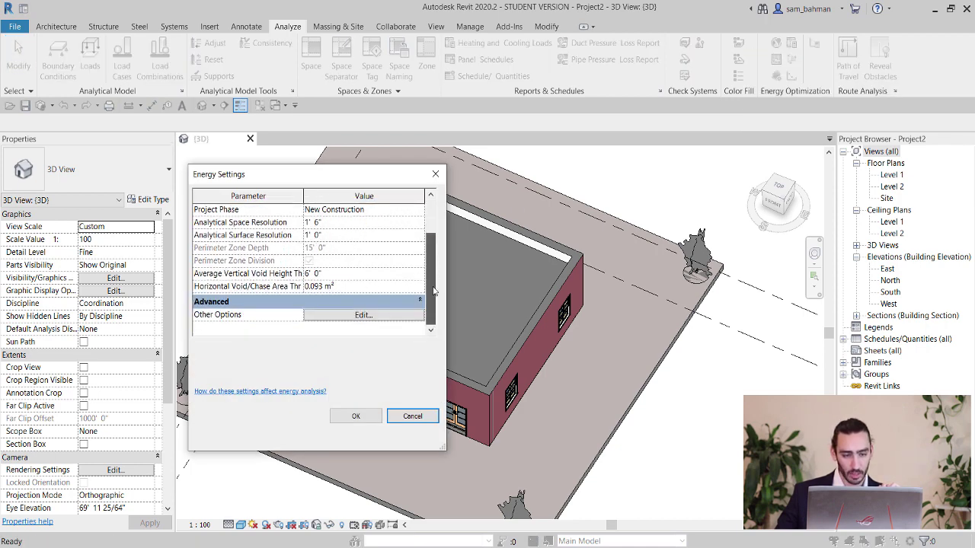
click(374, 315)
scroll(380, 290, down, 2)
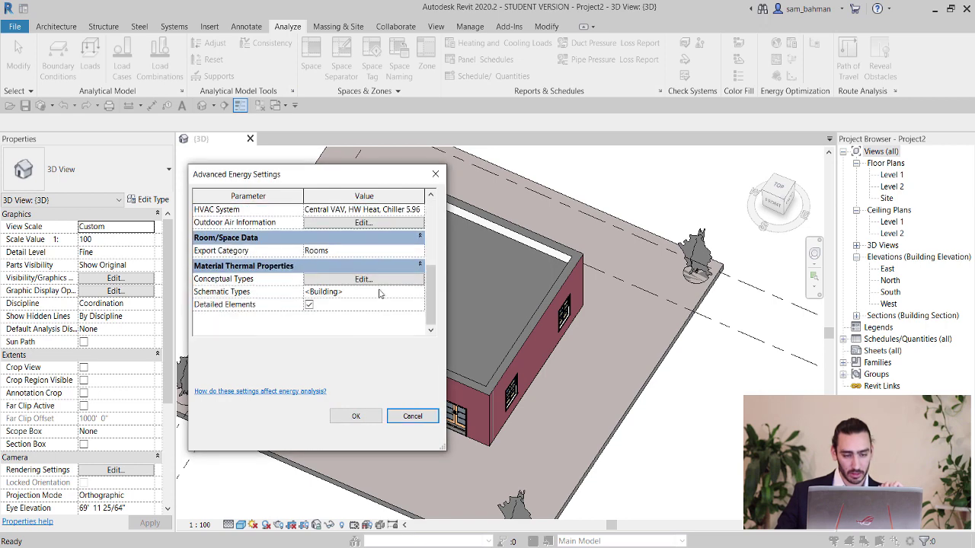
click(418, 291)
click(419, 292)
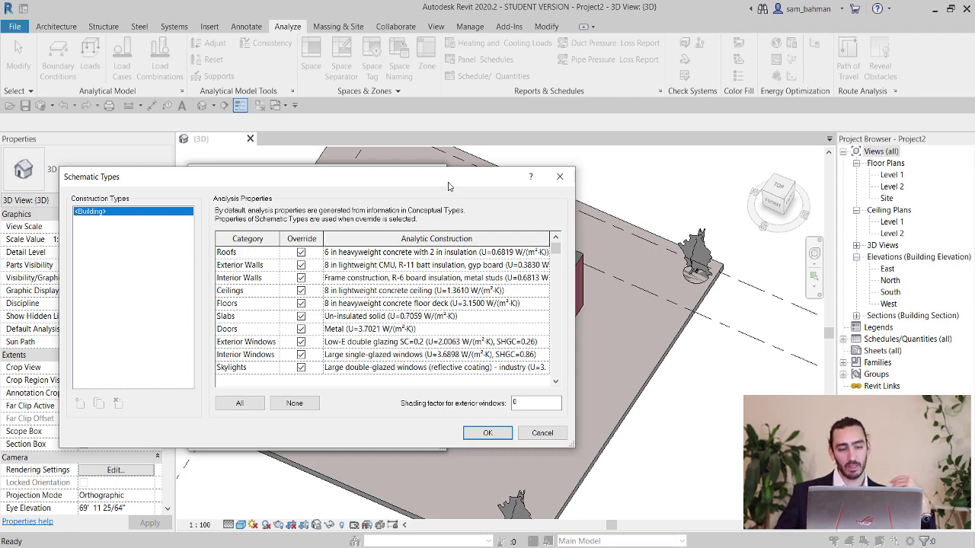
drag(449, 187, 369, 249)
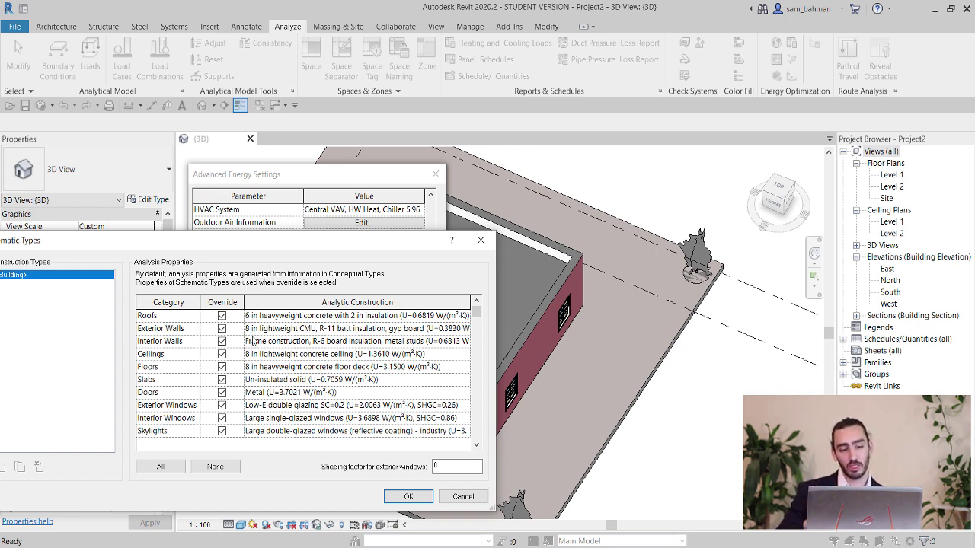
click(408, 497)
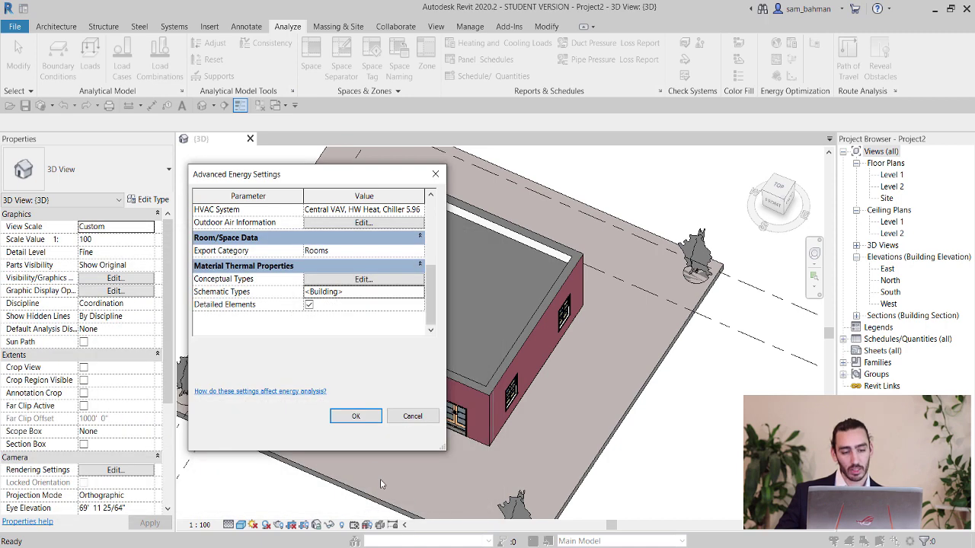
click(355, 417)
click(355, 416)
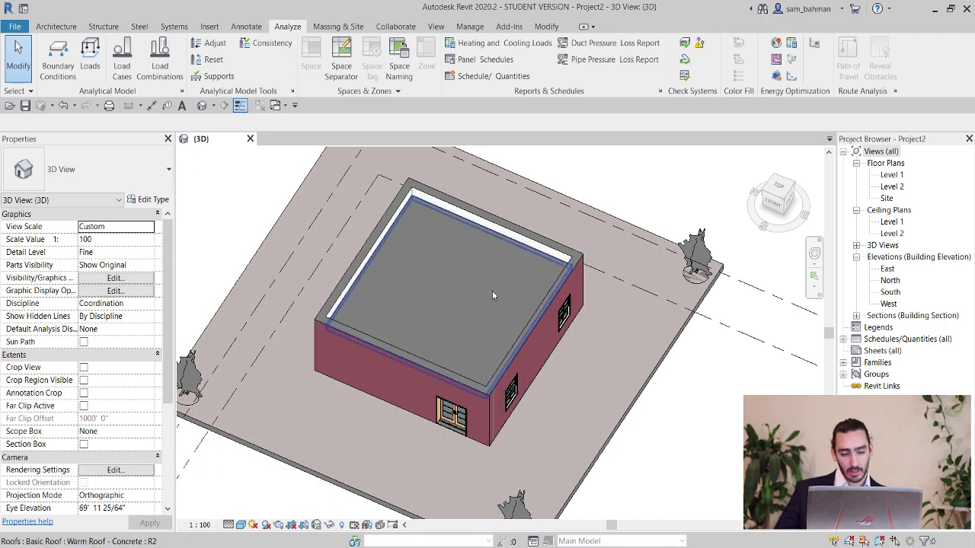
Temporarily hide the roof to expose the rooms below.
click(490, 233)
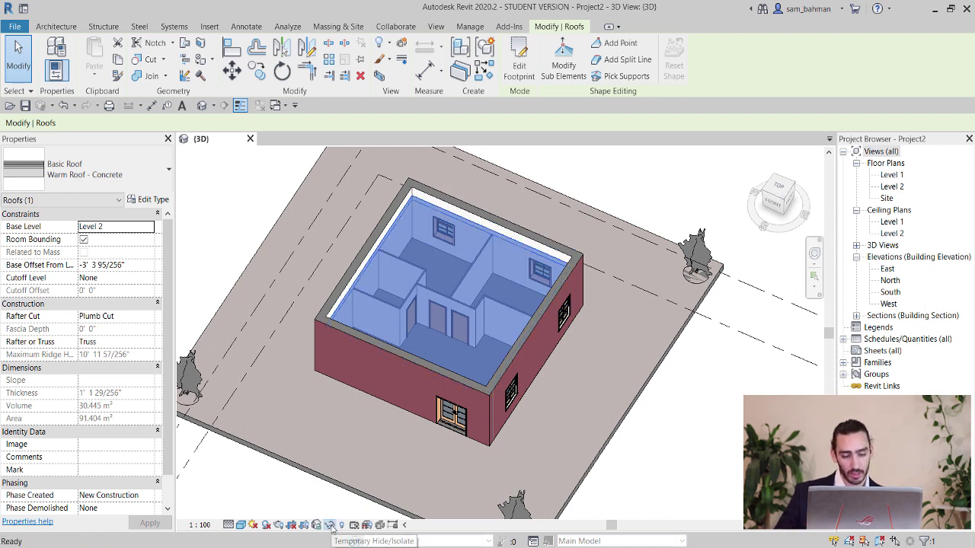
click(330, 526)
click(360, 492)
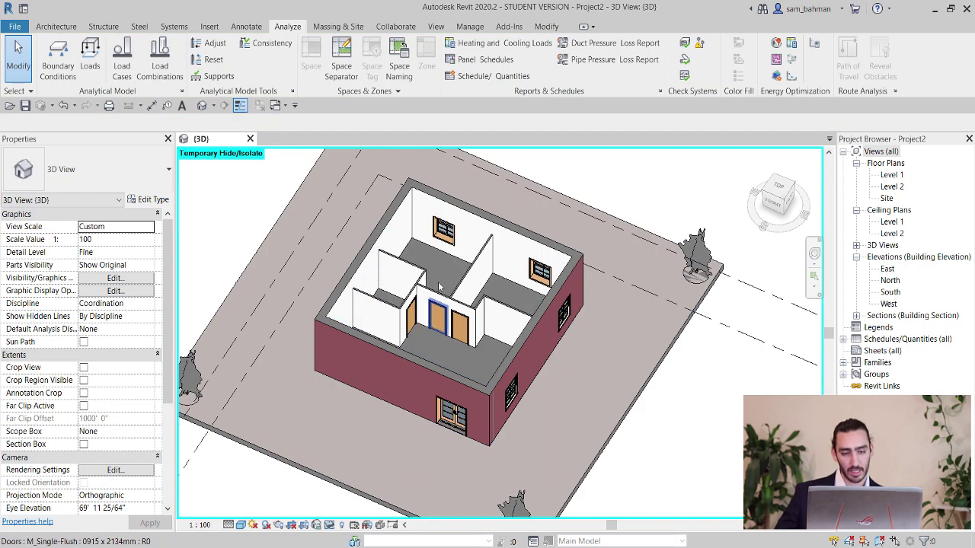
Review the Interior - 79mm Partition (1-hr) wall layers: U 0.5762 W/(m²·K), R 1.7356 (m²·K)/W.
scroll(467, 268, up, 3)
click(467, 276)
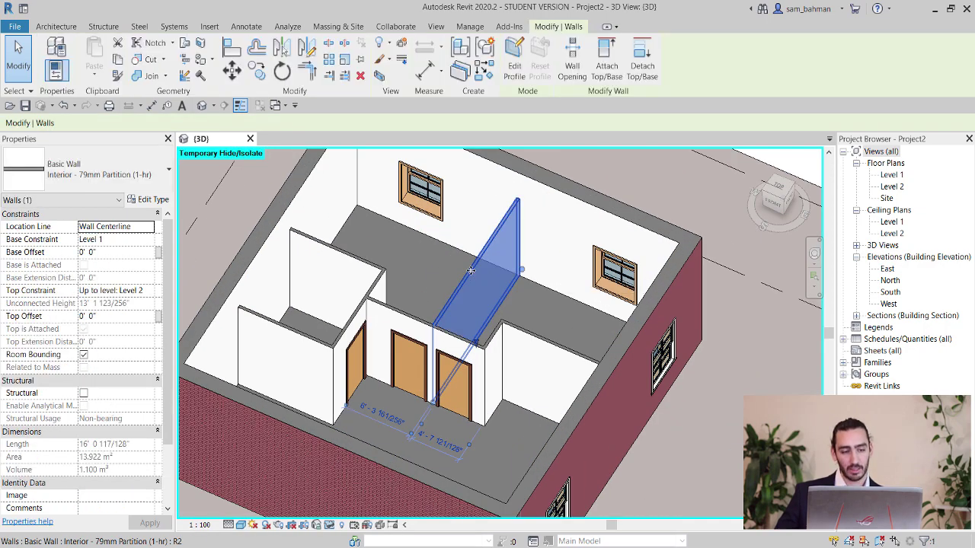
click(152, 199)
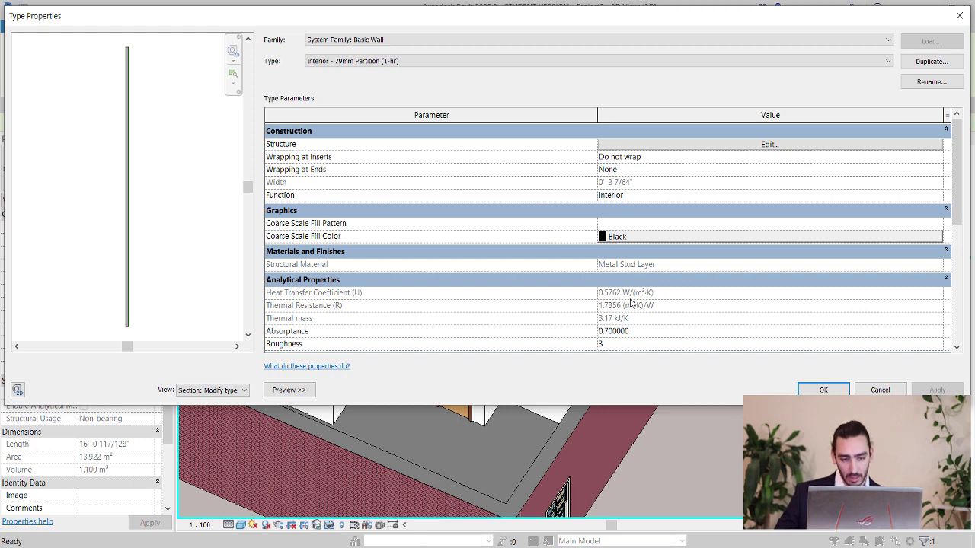
click(720, 145)
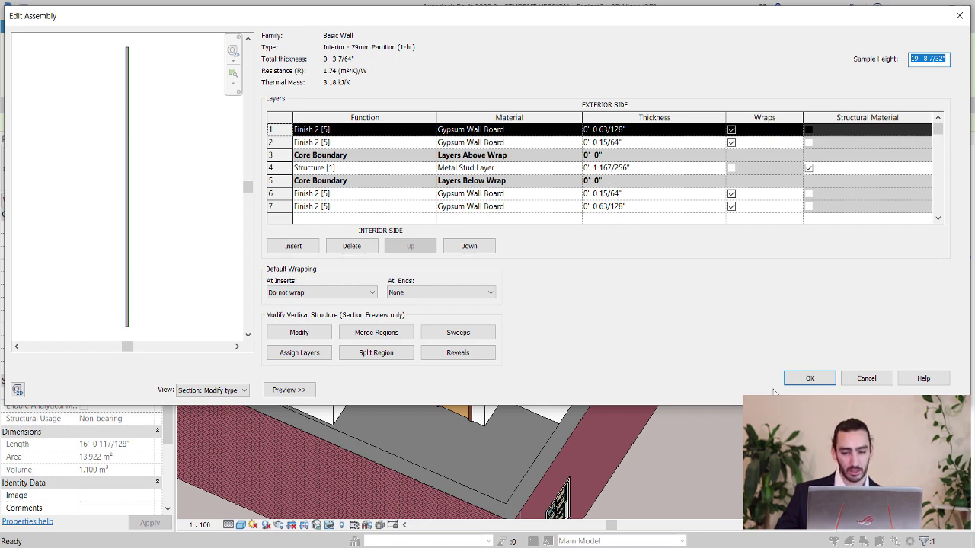
click(809, 378)
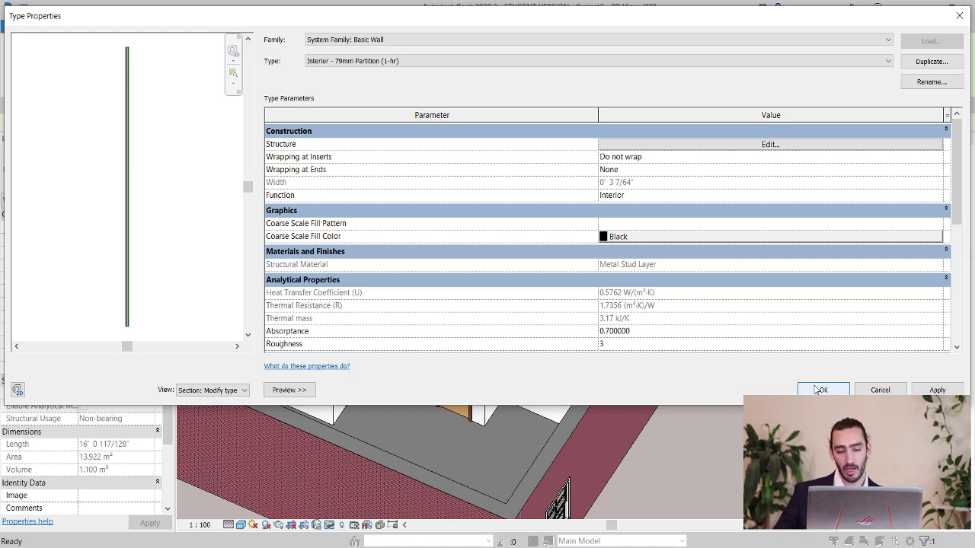
click(820, 390)
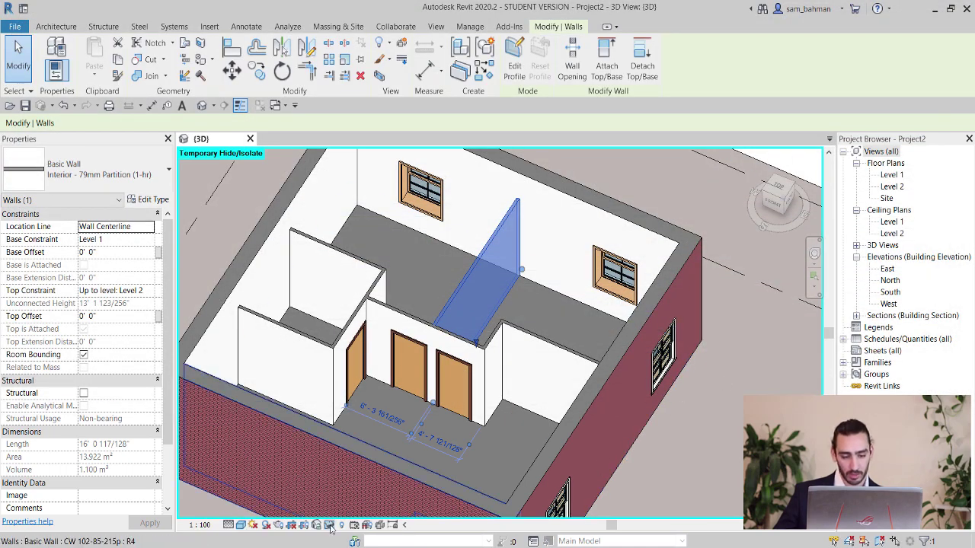
Reset Temporary Hide/Isolate so the roof reappears.
click(329, 524)
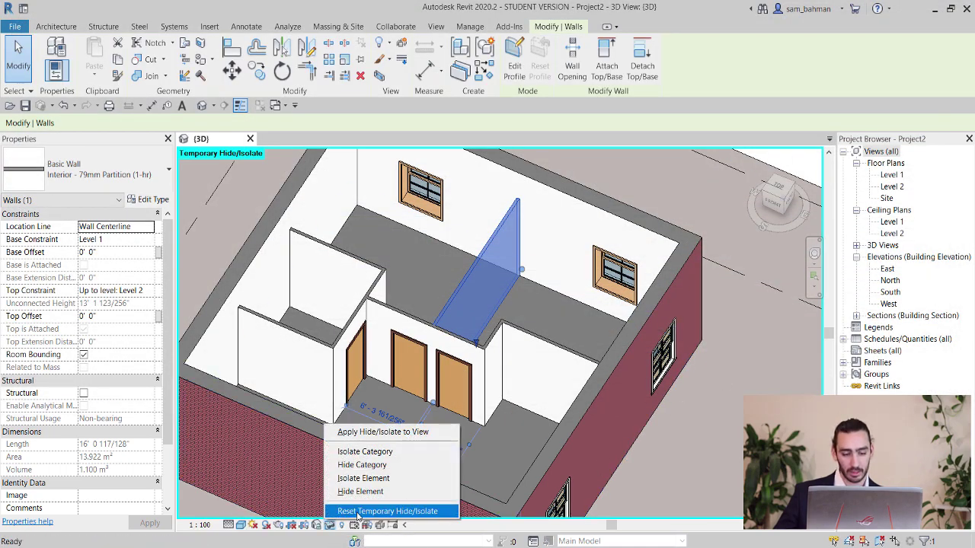
click(357, 513)
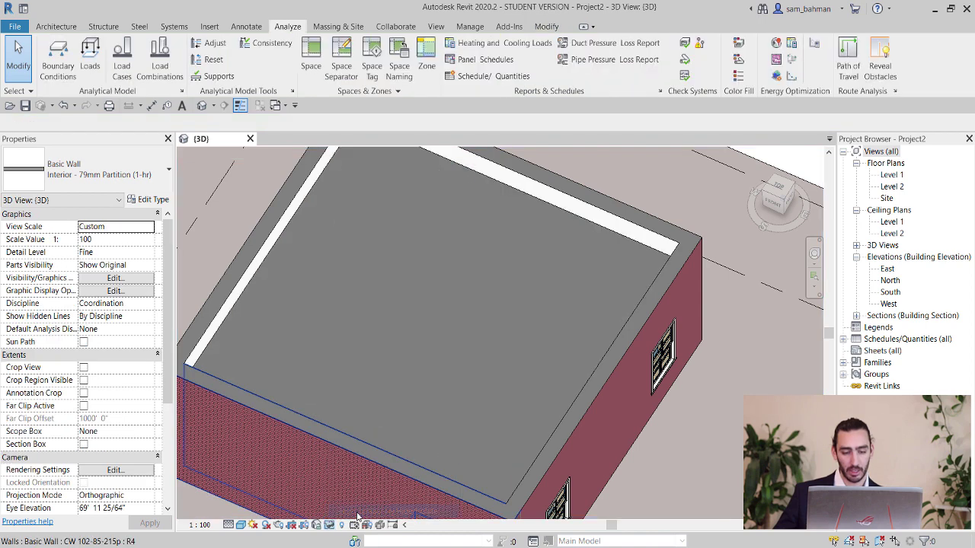
scroll(541, 320, down, 5)
scroll(524, 428, up, 5)
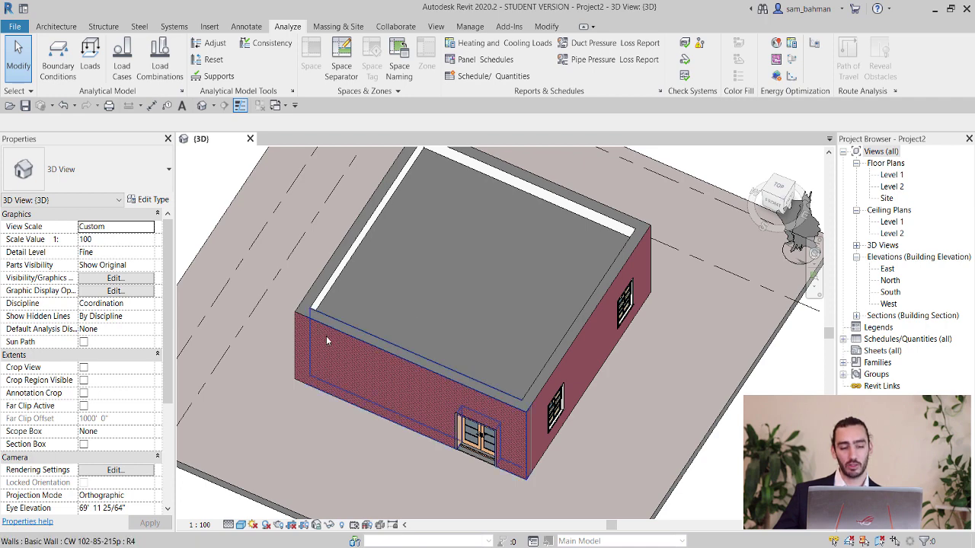
Orbit the model to view the ground floor slab from beneath and pick it.
shift+middle_drag(503, 425, 542, 421)
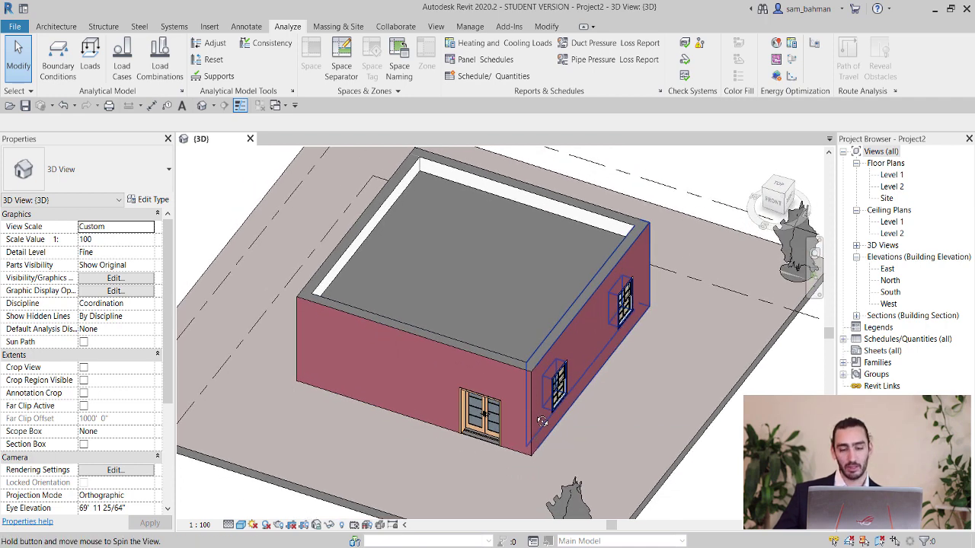
shift+middle_drag(542, 421, 563, 372)
scroll(563, 372, up, 6)
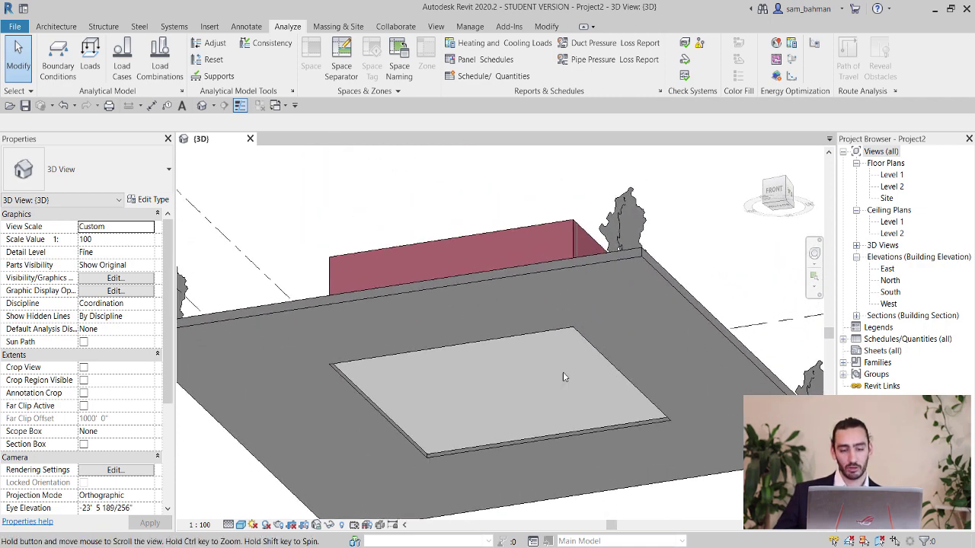
click(585, 324)
key(Escape)
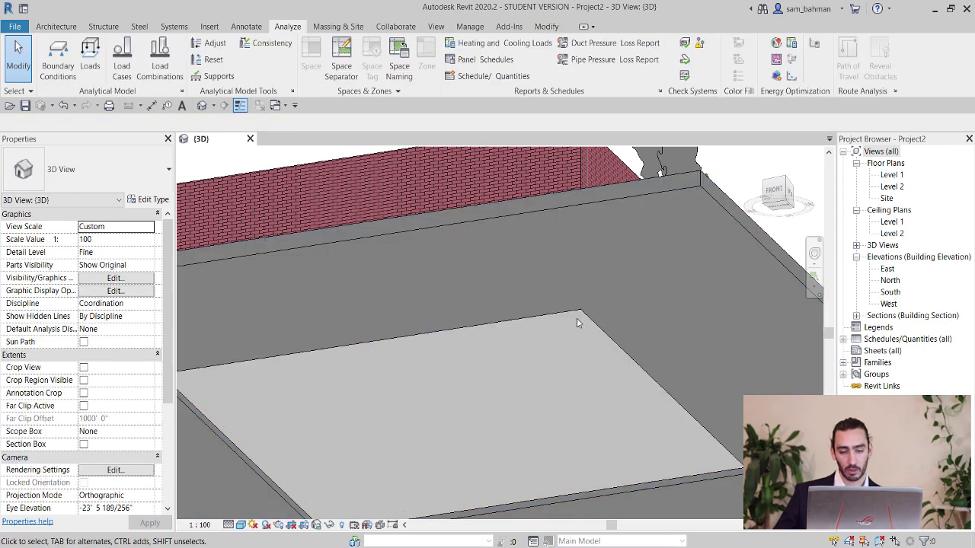
Review the Insitu Concrete 225mm floor's screed, damp-proofing and cast-in-situ concrete layers.
click(577, 314)
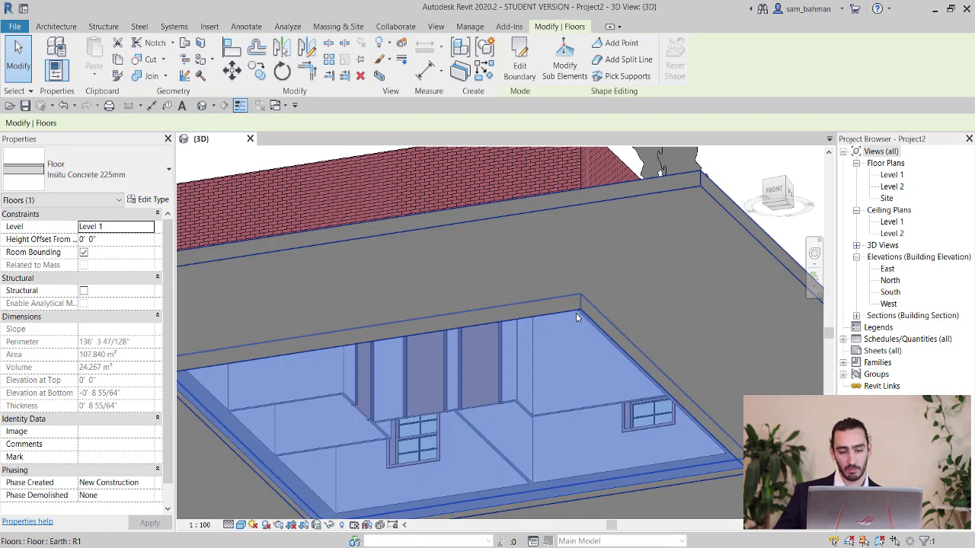
click(149, 199)
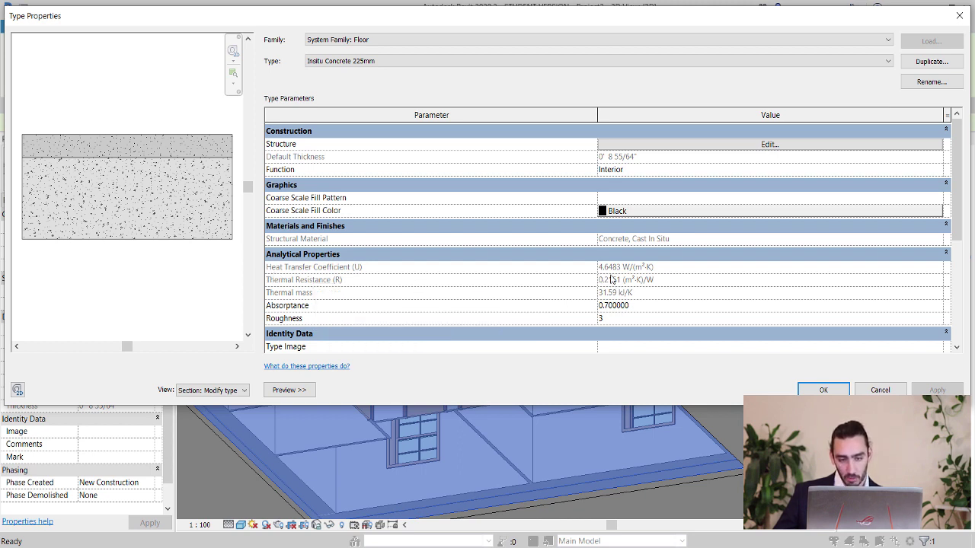
click(725, 145)
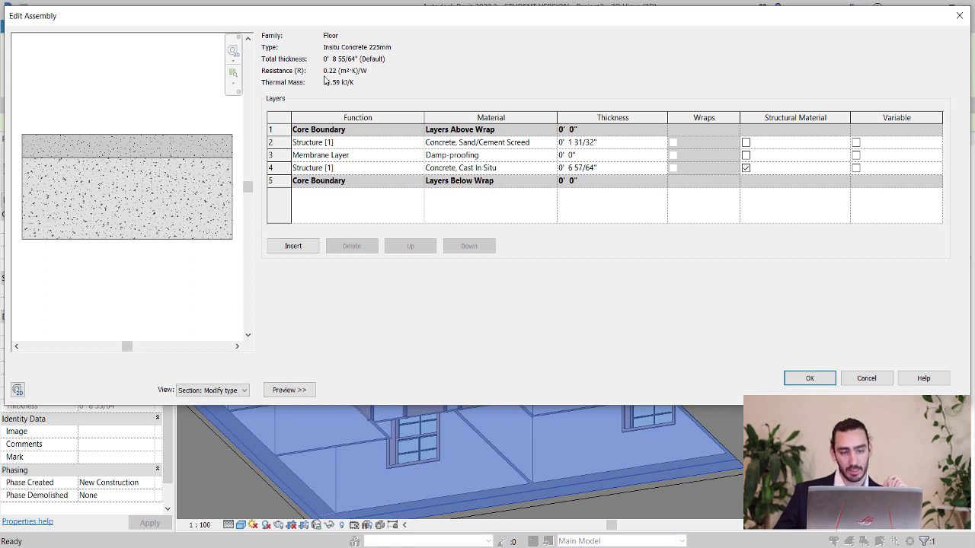
click(811, 377)
click(823, 388)
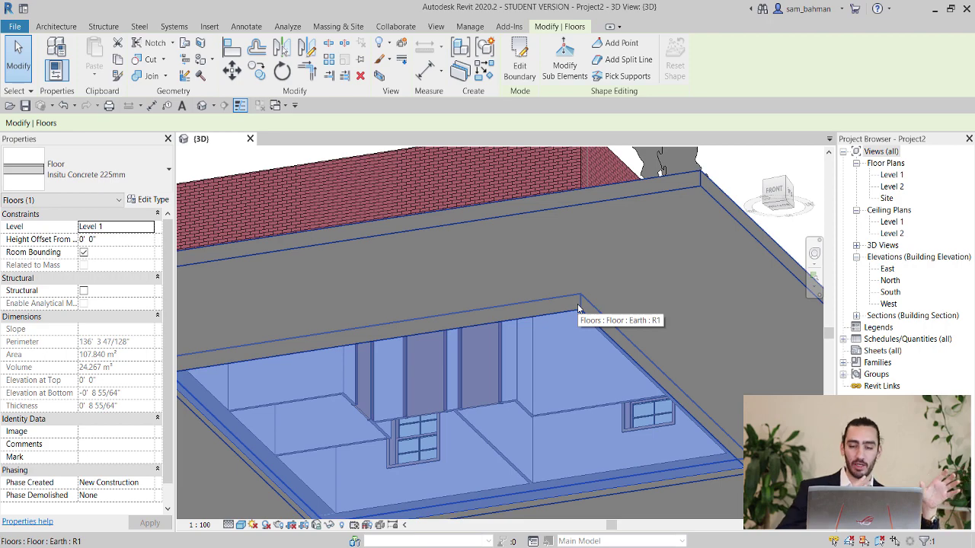
Orbit to the brick exterior and select the M_Window-Double-Hung 750 x 1200mm window on the right wall.
scroll(565, 284, down, 5)
shift+middle_drag(611, 301, 560, 366)
key(Escape)
scroll(526, 328, up, 2)
scroll(562, 370, up, 2)
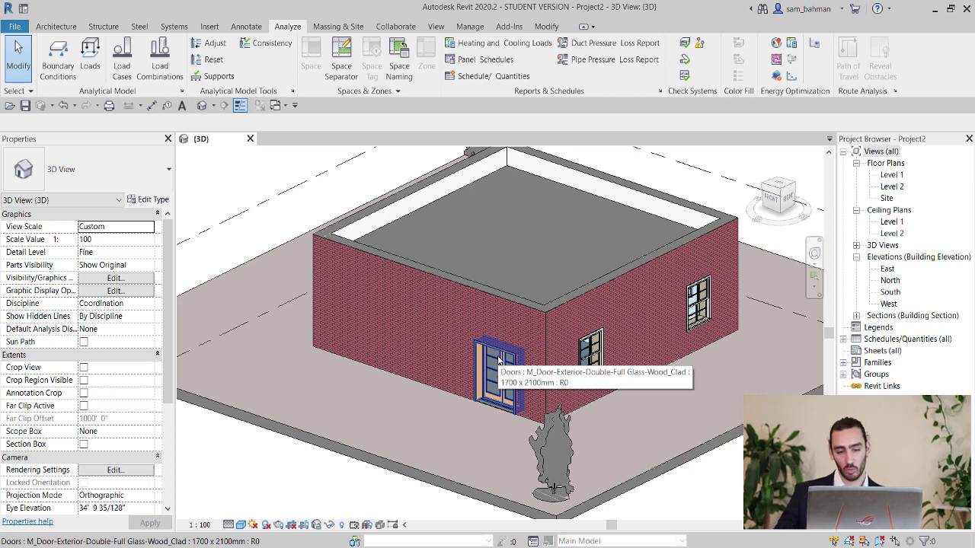
scroll(499, 360, up, 3)
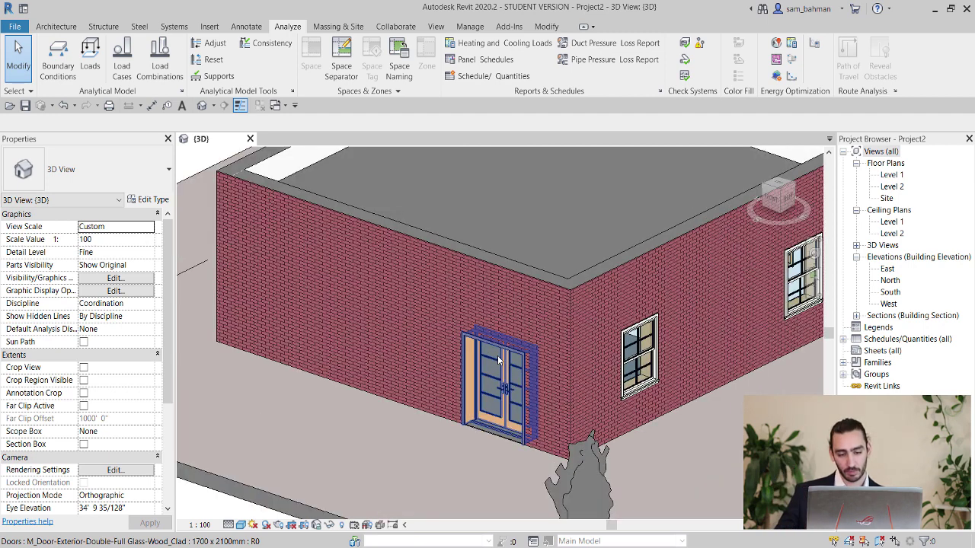
click(631, 348)
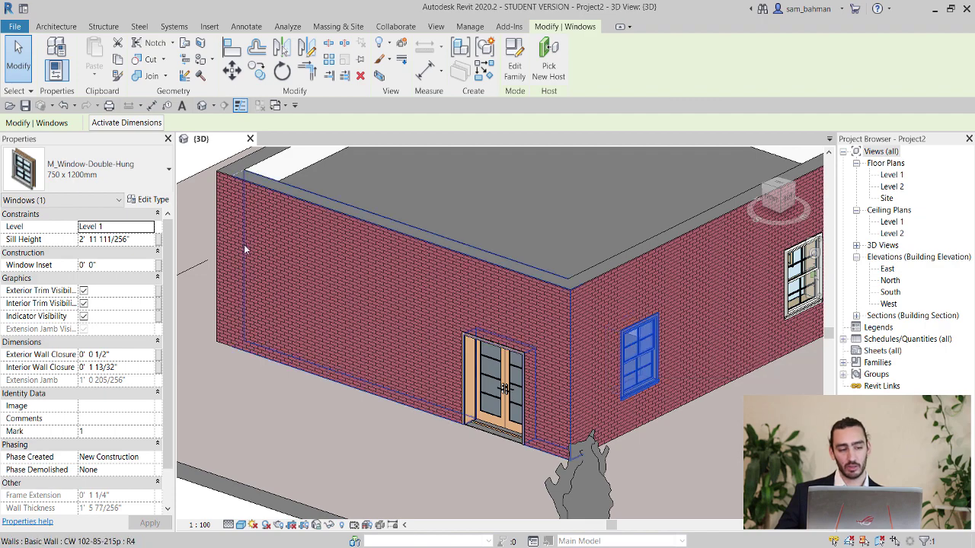
click(152, 201)
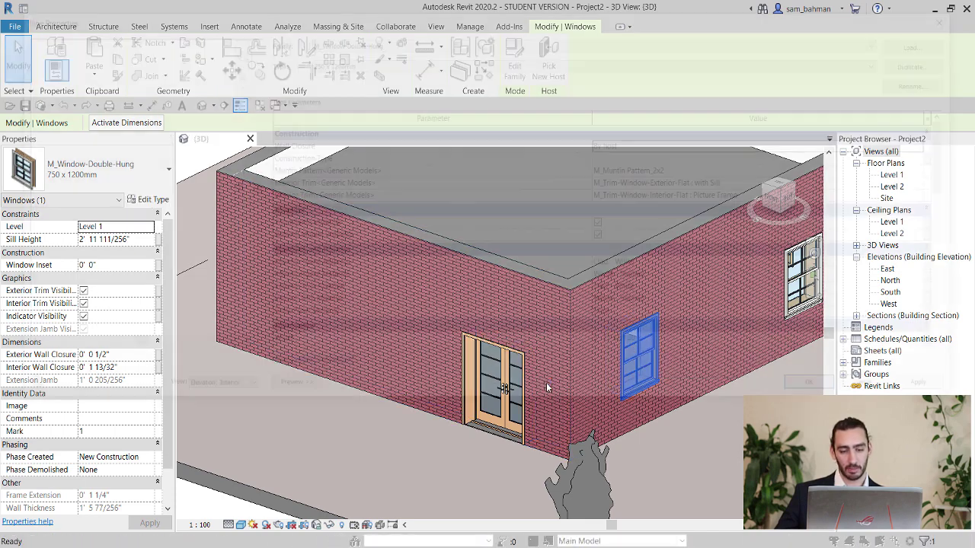
scroll(714, 273, down, 3)
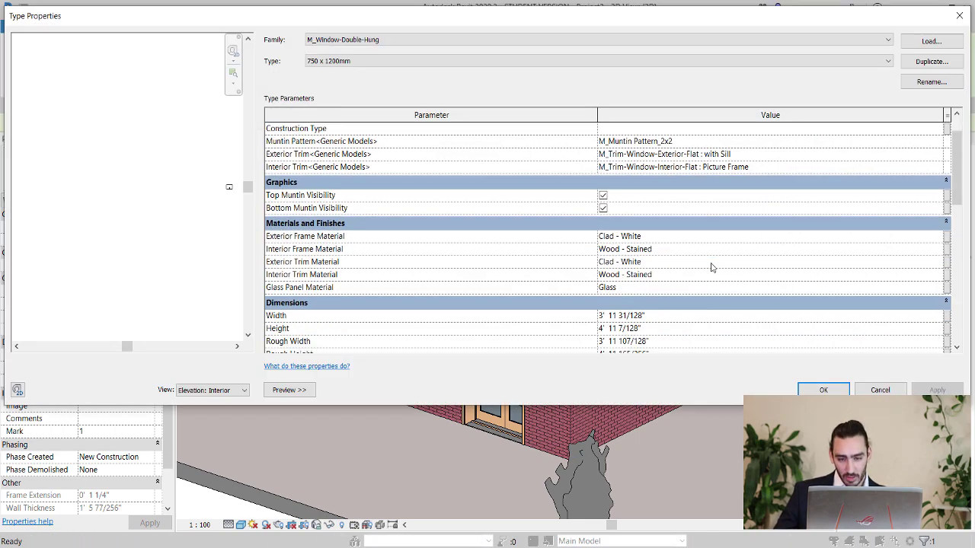
scroll(711, 269, down, 4)
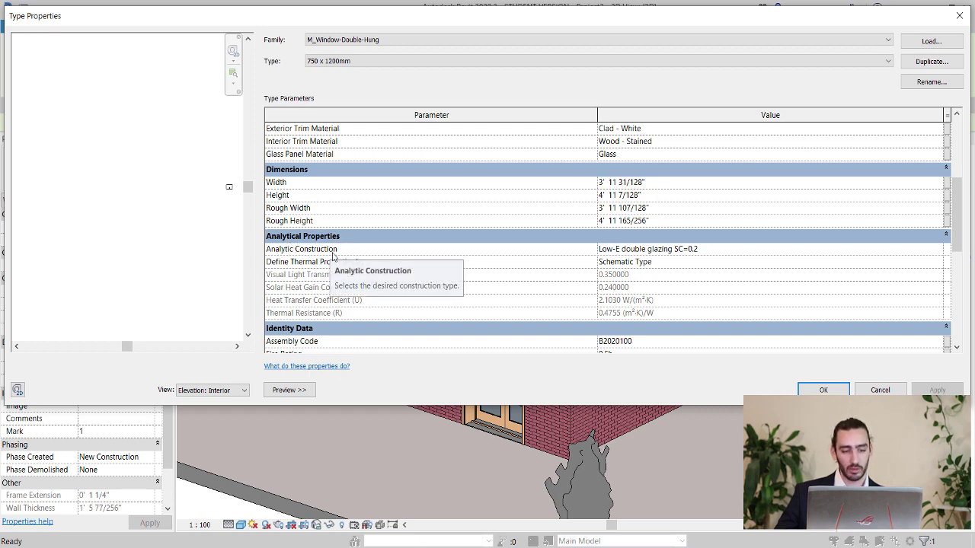
click(937, 251)
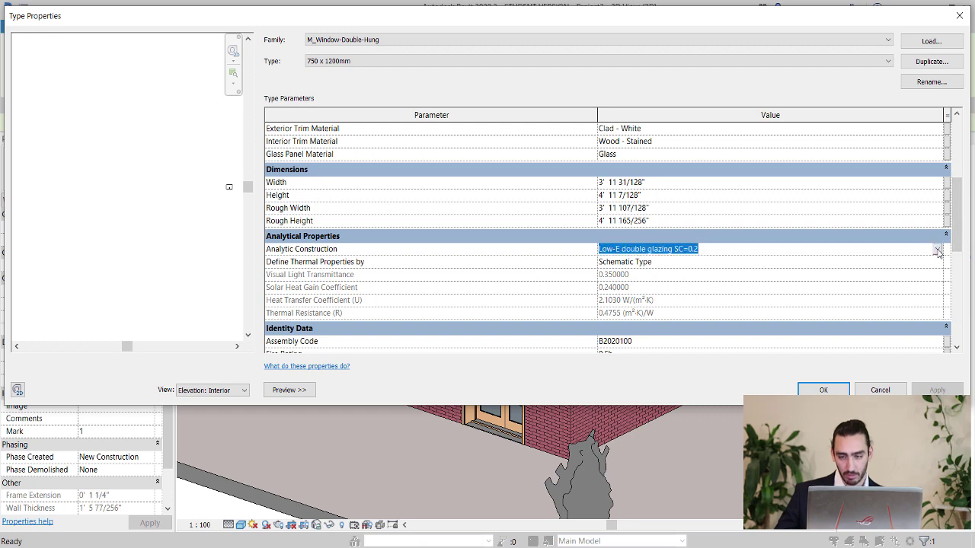
click(937, 250)
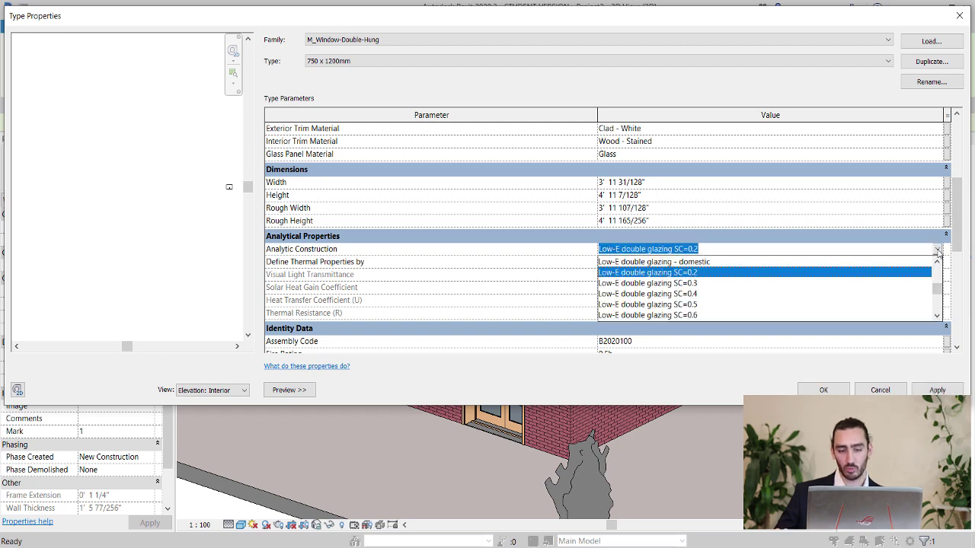
click(937, 252)
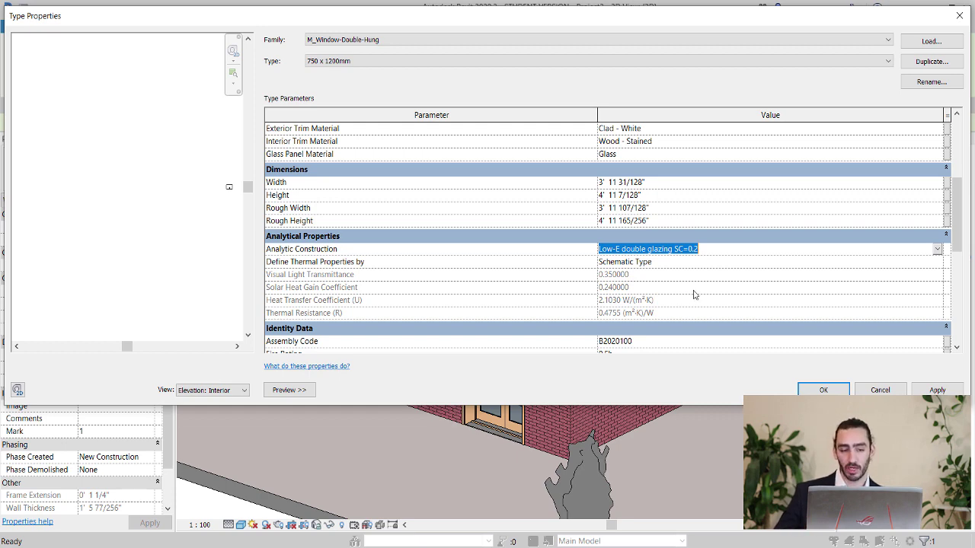
click(822, 390)
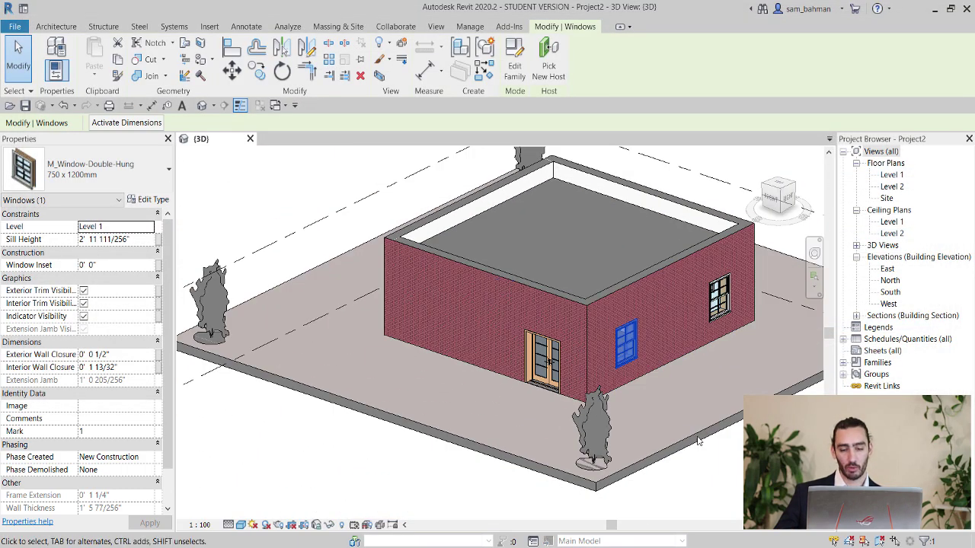
click(716, 460)
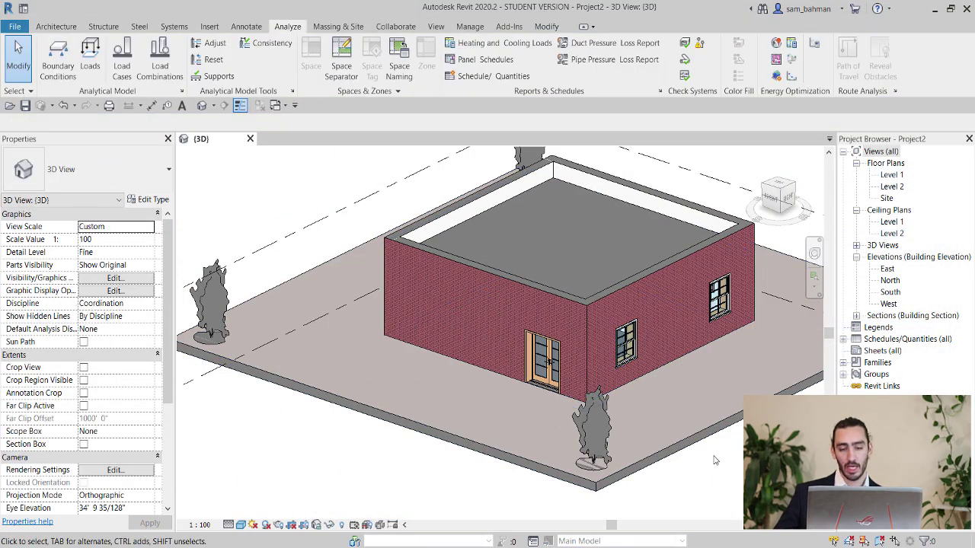
shift+middle_drag(697, 368, 617, 242)
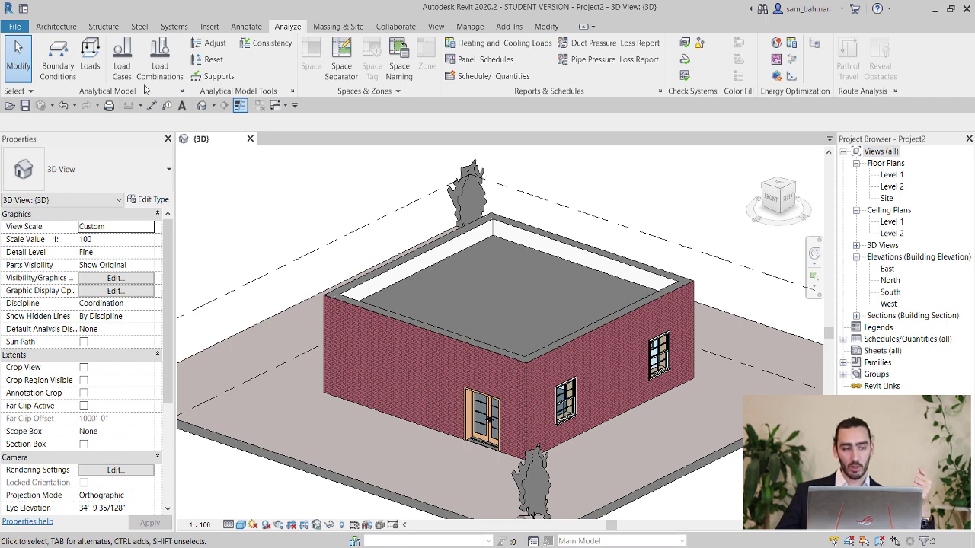
click(50, 29)
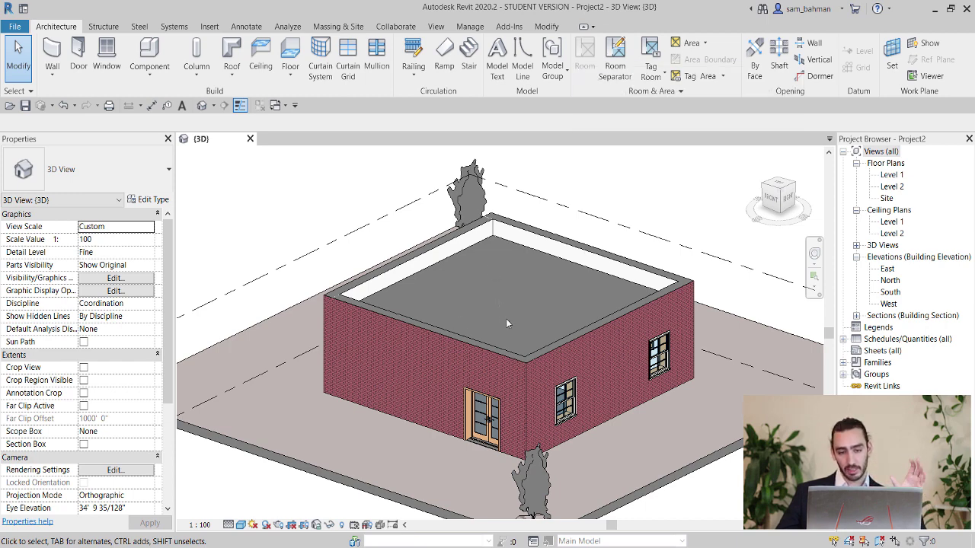
Open the Level 1 floor plan showing the four colour-filled rooms.
double_click(892, 175)
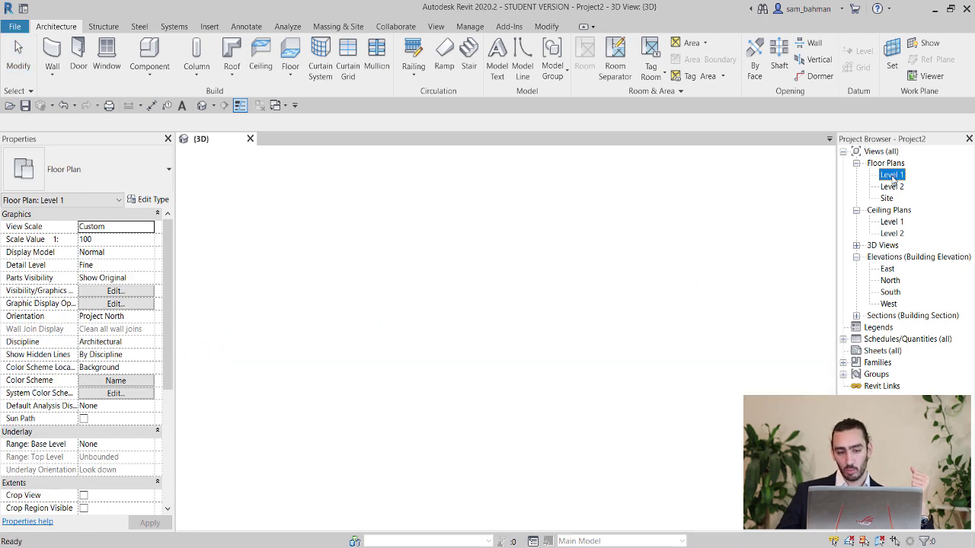
scroll(454, 300, up, 4)
scroll(453, 300, up, 3)
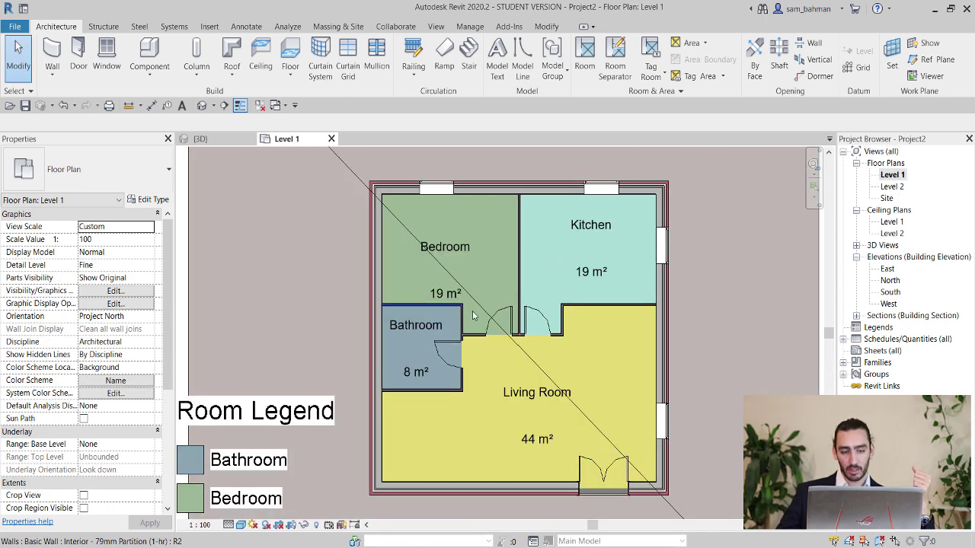
scroll(431, 292, down, 2)
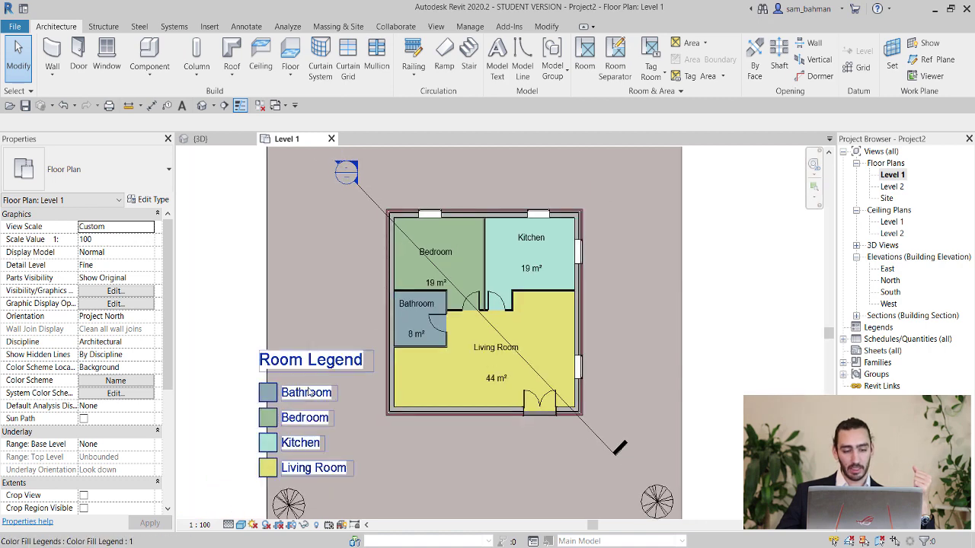
scroll(448, 295, up, 2)
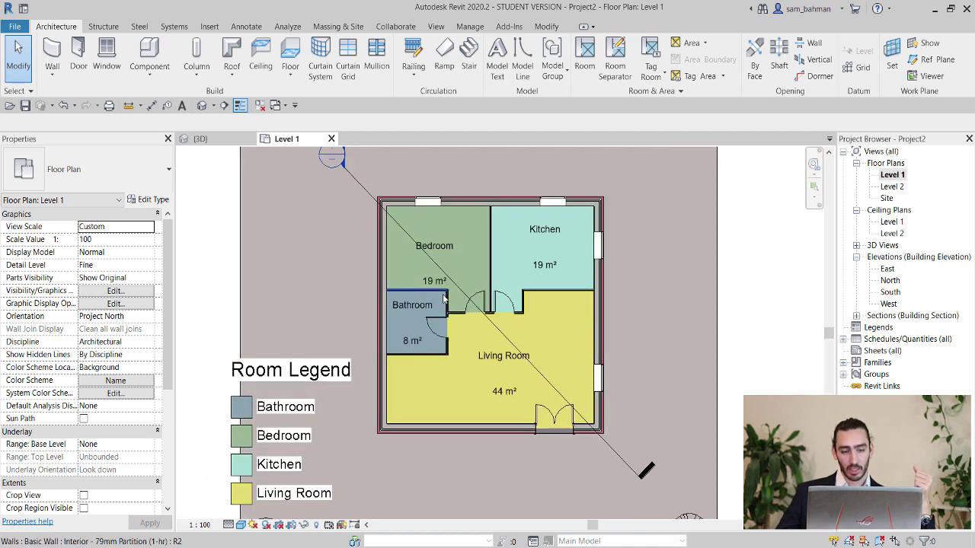
Check the Bathroom room tag's type properties, then recentre the plan.
click(409, 313)
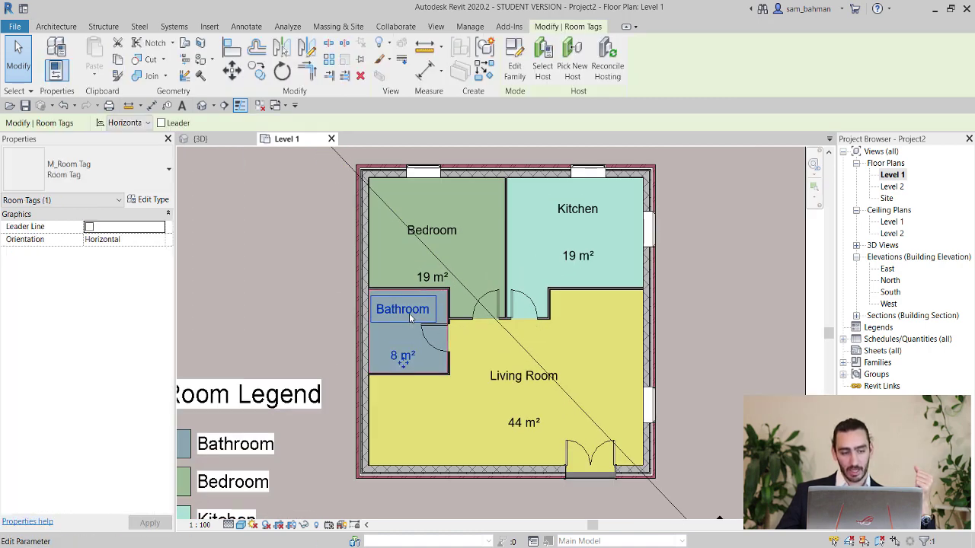
click(150, 202)
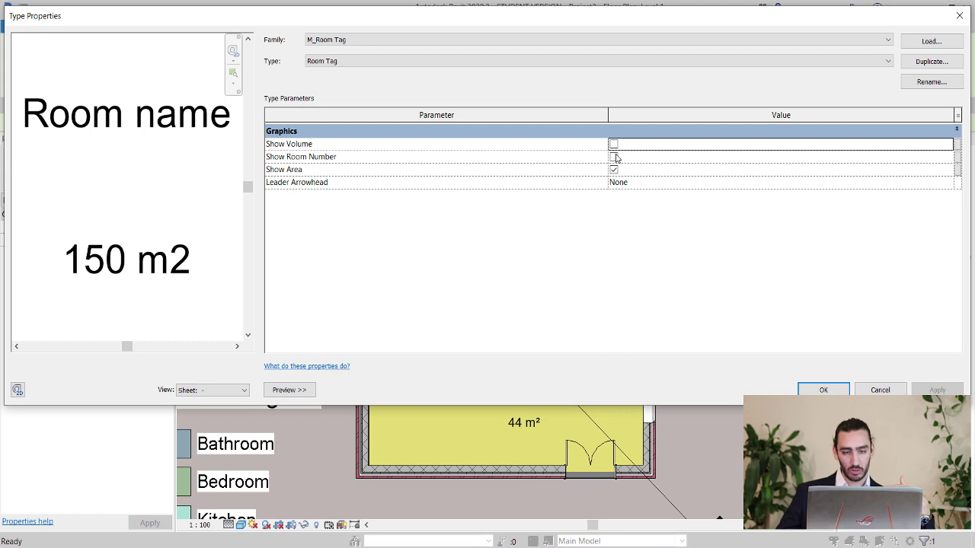
click(823, 390)
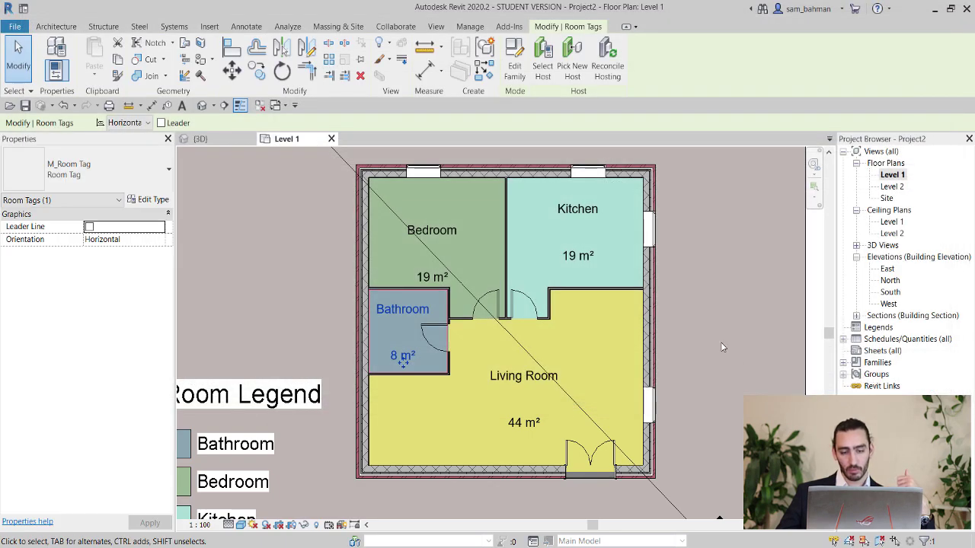
scroll(674, 283, down, 5)
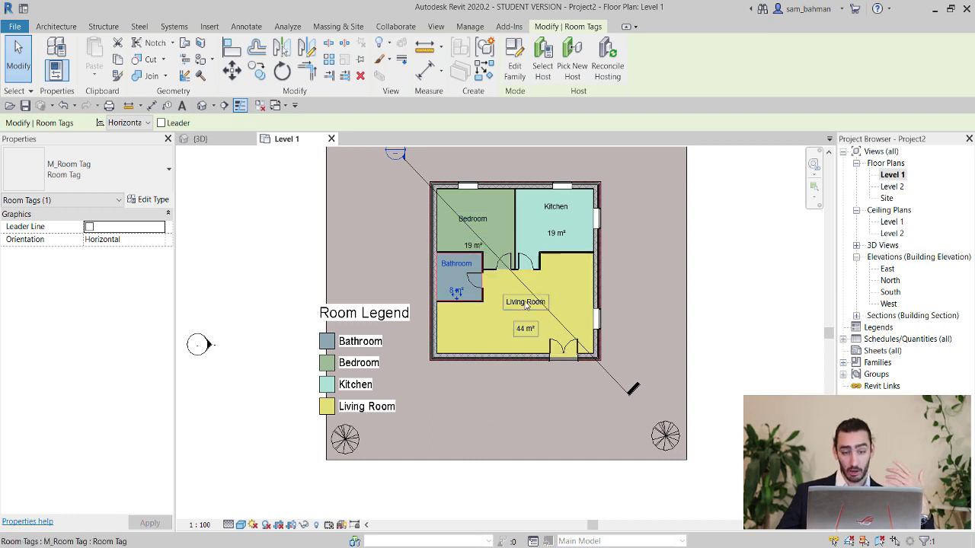
click(736, 275)
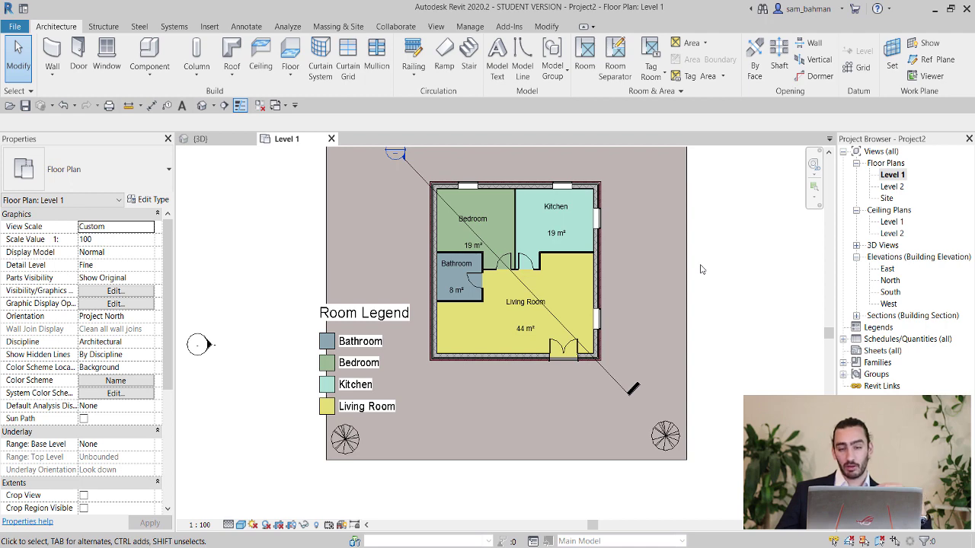
middle_drag(707, 247, 692, 258)
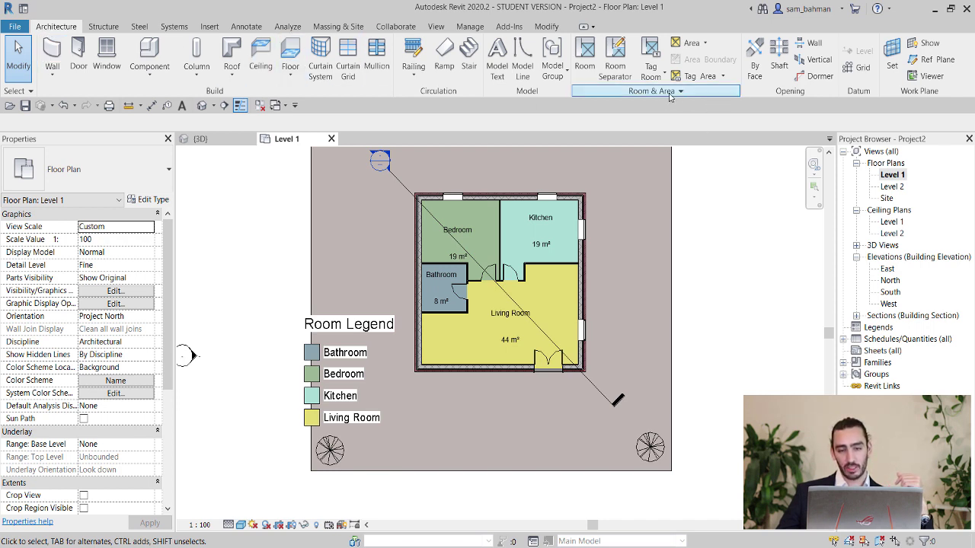
click(670, 94)
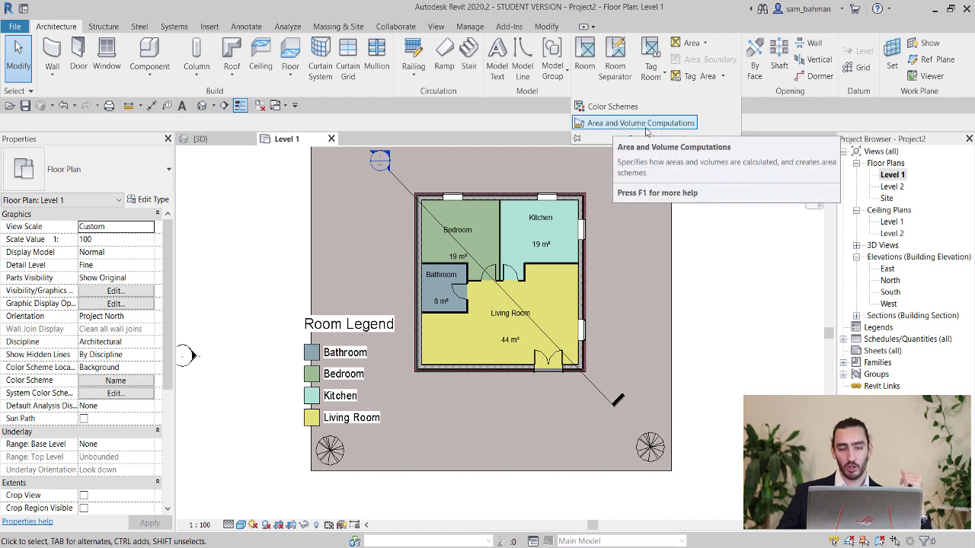
click(646, 128)
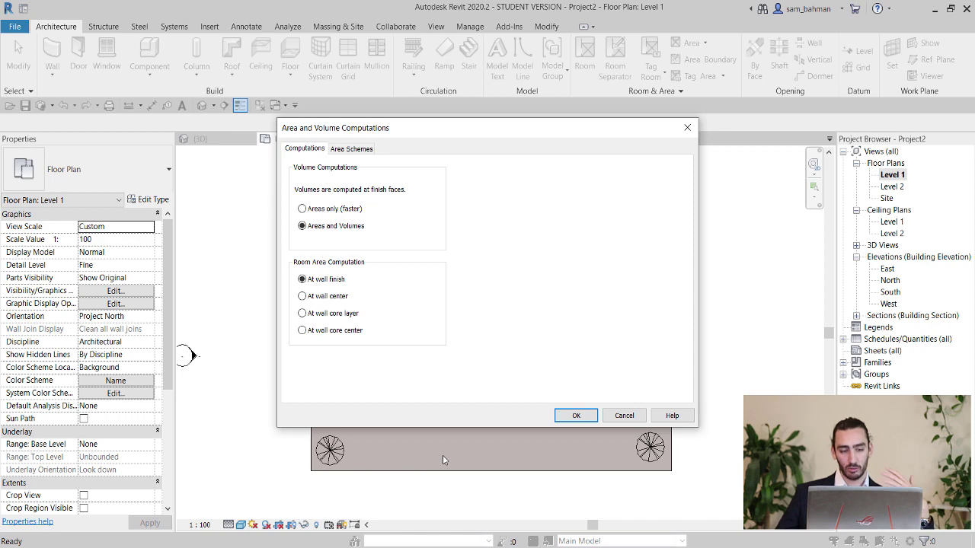
click(577, 416)
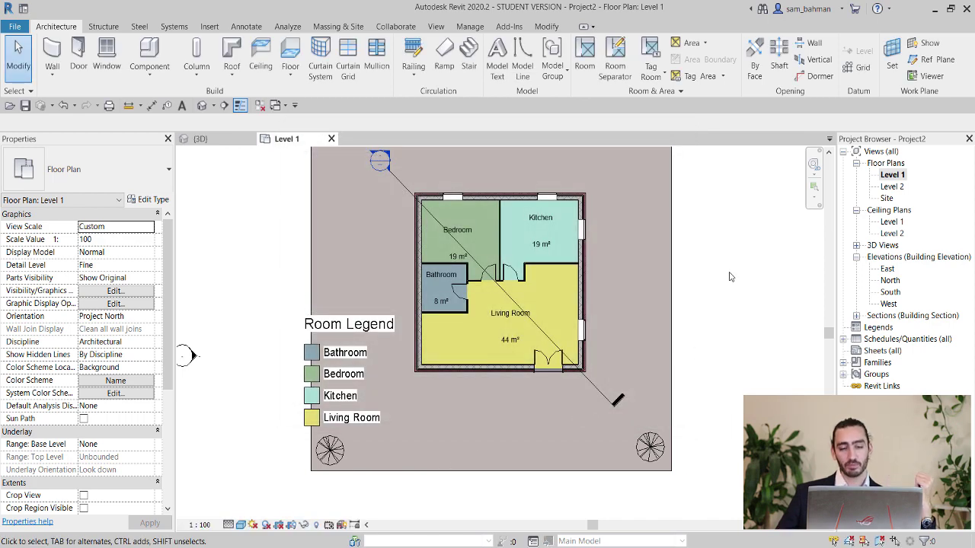
scroll(713, 308, down, 2)
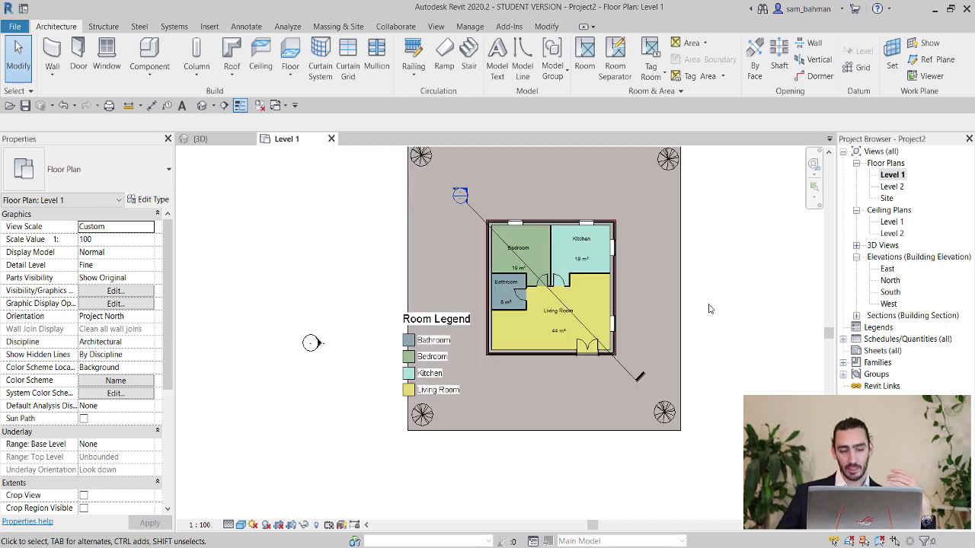
middle_drag(715, 315, 699, 338)
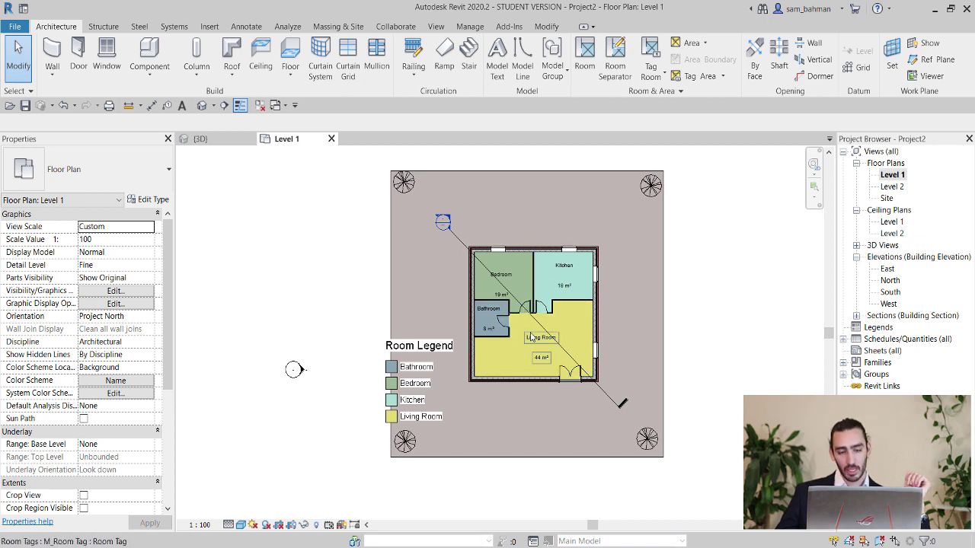
Open Section 1 from its section mark and frame the Bedroom and Living Room.
scroll(548, 352, up, 2)
scroll(446, 253, down, 1)
scroll(445, 254, down, 1)
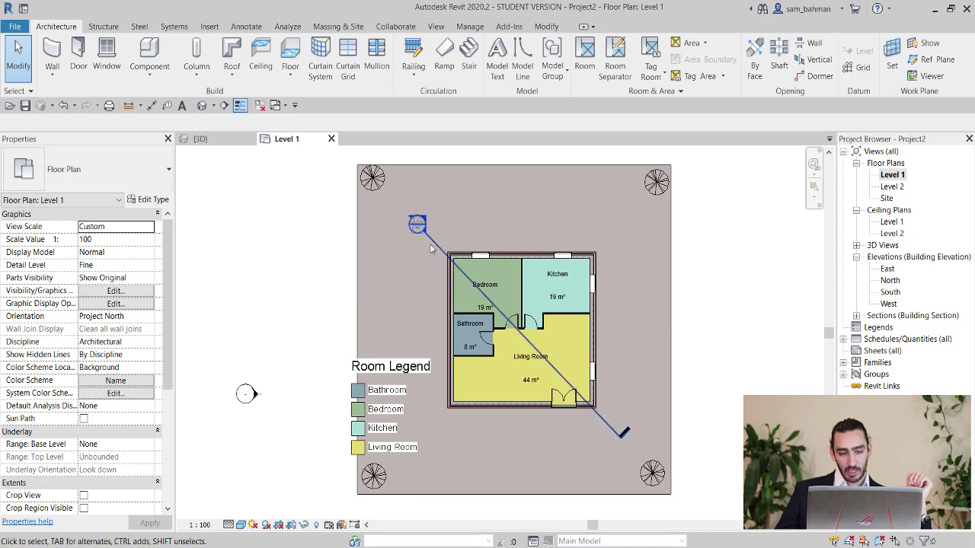
double_click(421, 224)
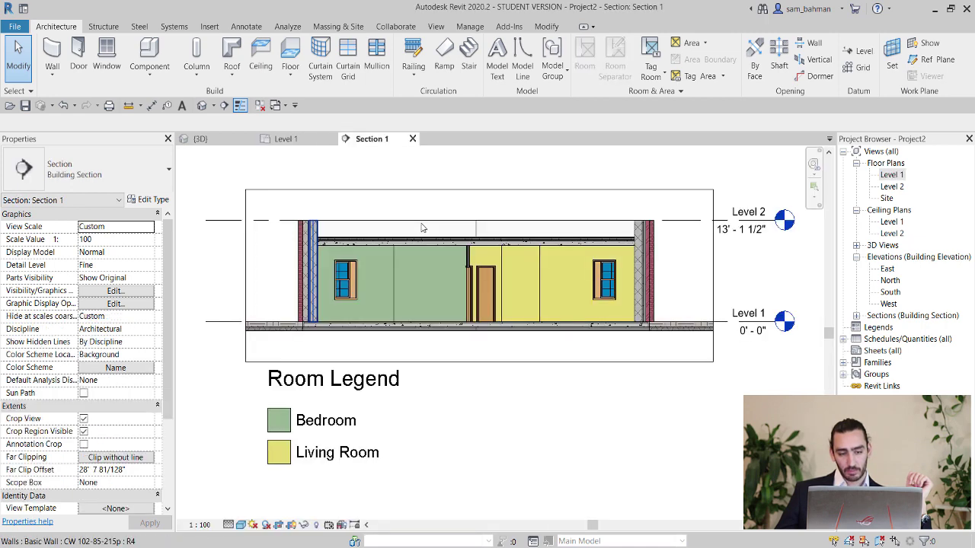
scroll(535, 295, up, 2)
scroll(536, 295, down, 3)
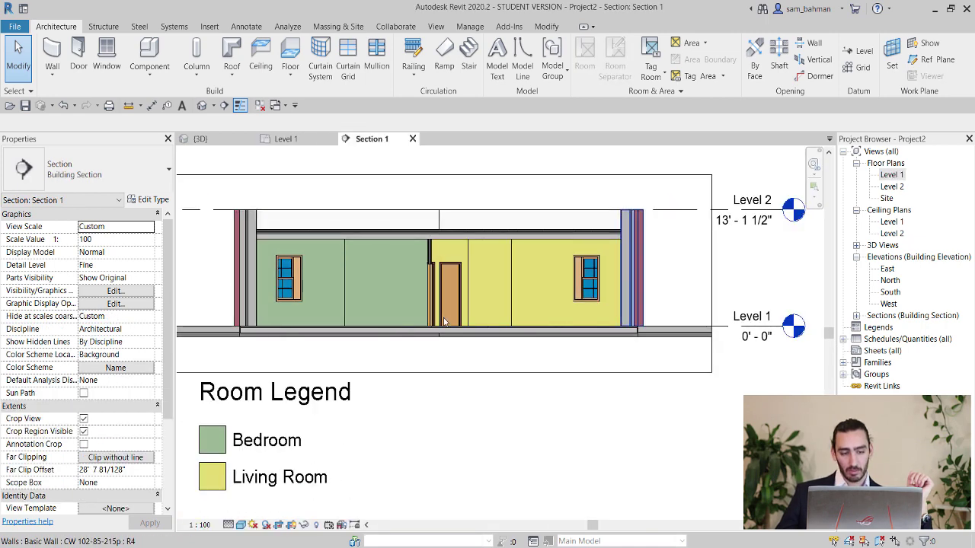
middle_drag(527, 374, 558, 373)
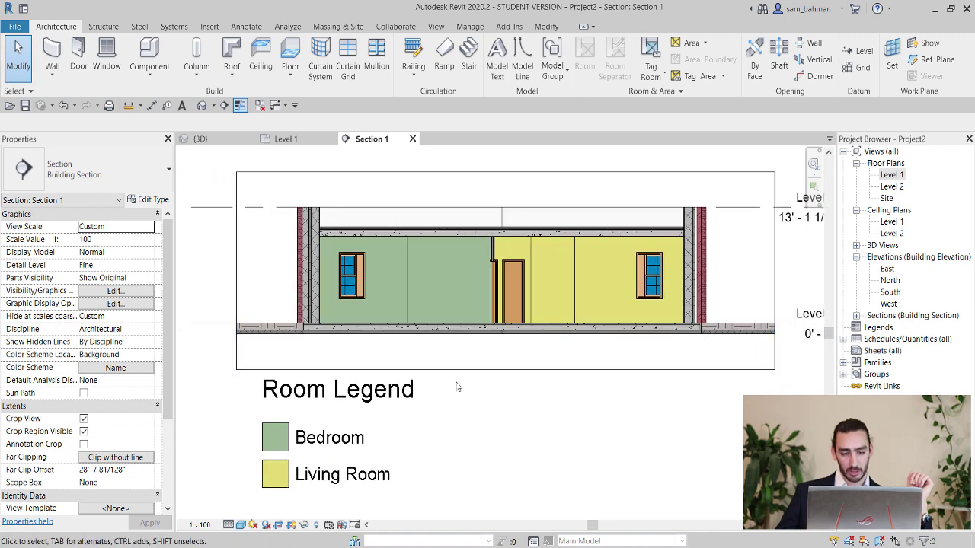
scroll(457, 385, down, 2)
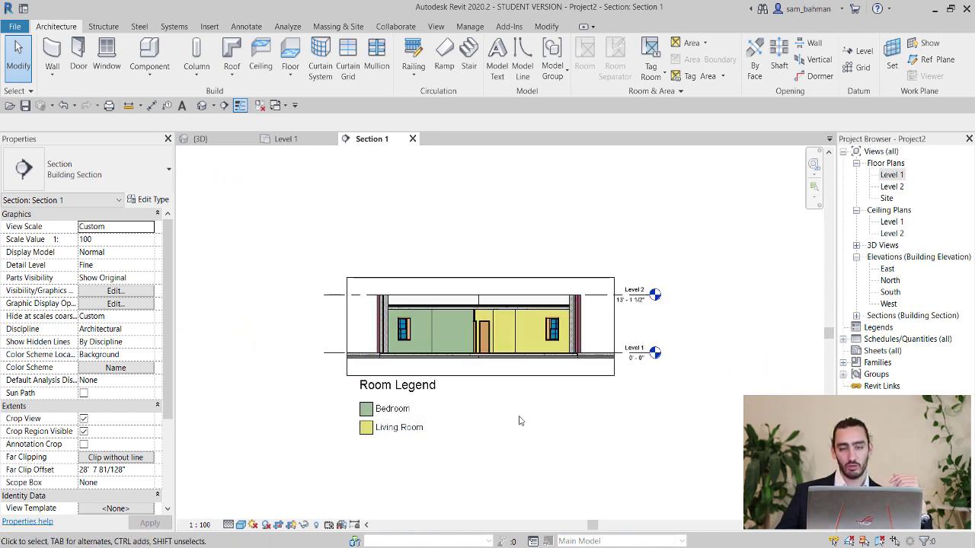
click(246, 27)
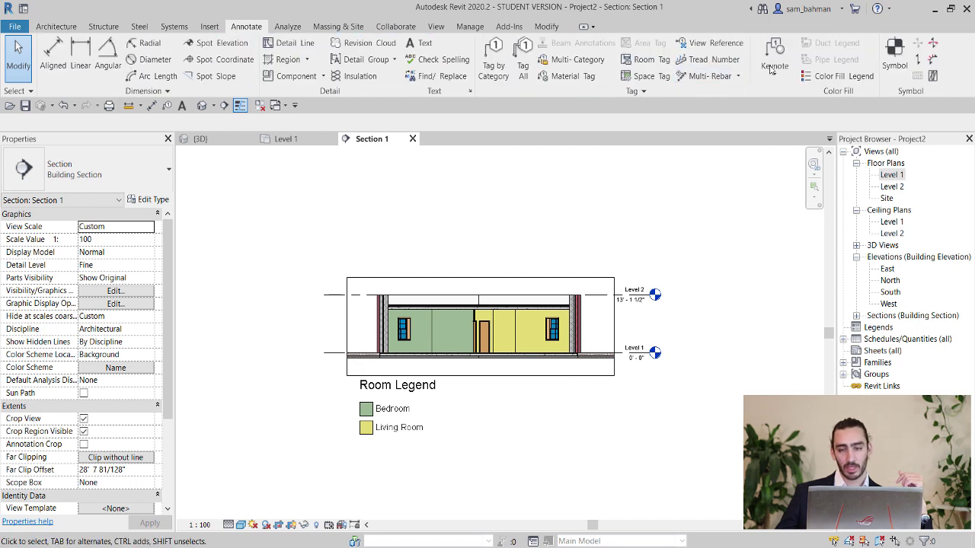
click(828, 77)
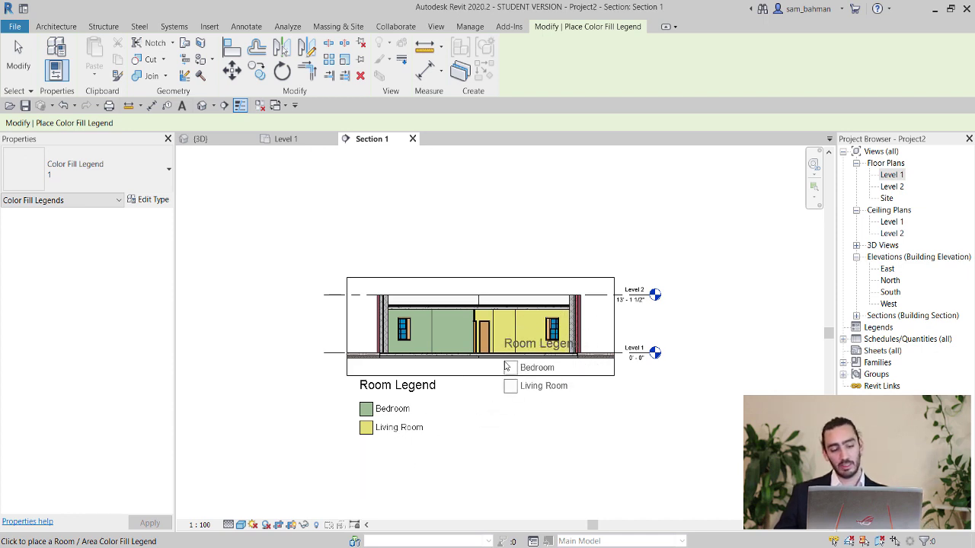
key(Escape)
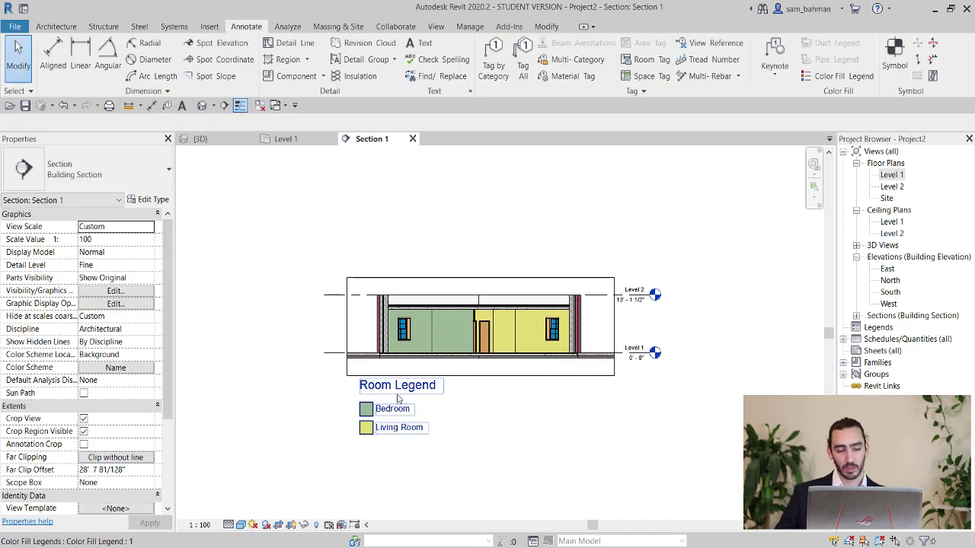
scroll(399, 393, down, 1)
scroll(471, 363, up, 1)
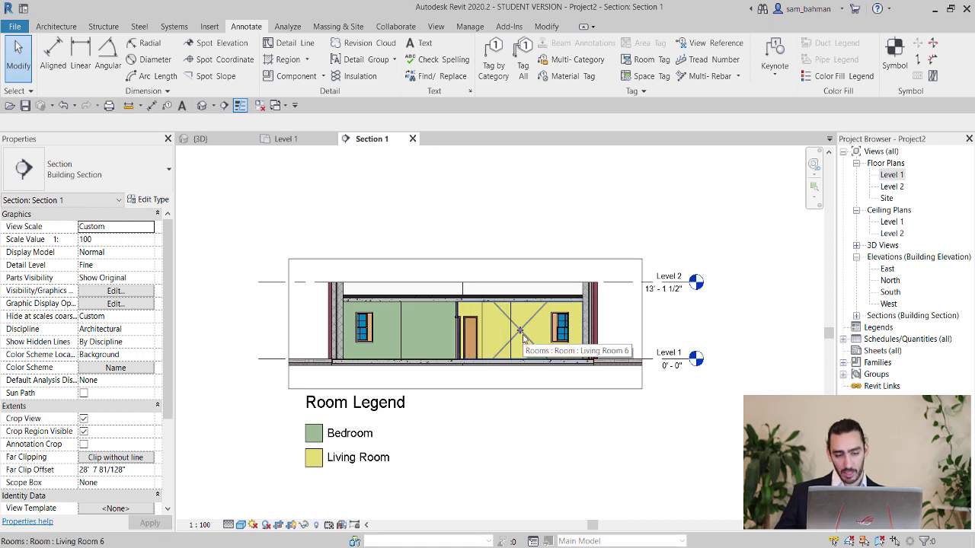
Drag the Living Room's top down to the ceiling at 9' 9 51/64".
click(522, 338)
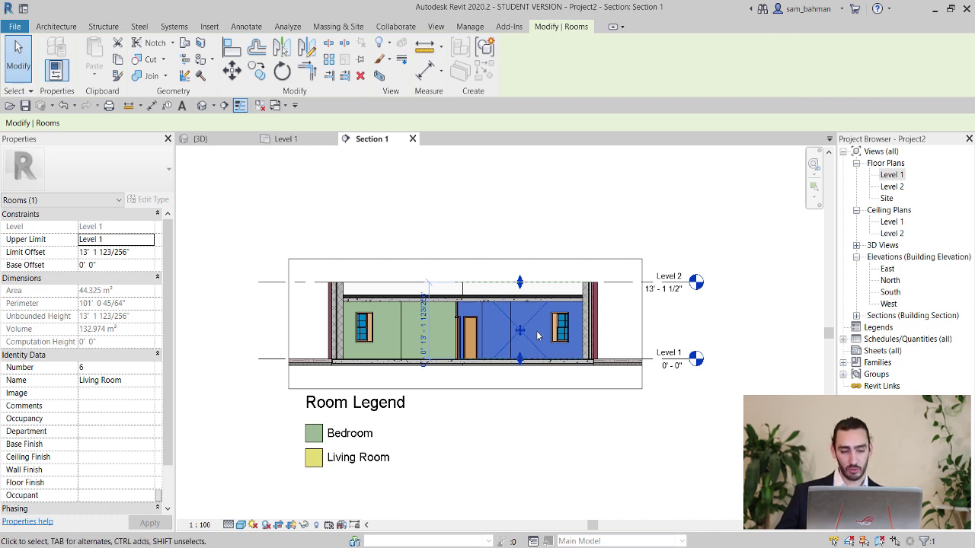
scroll(577, 286, up, 2)
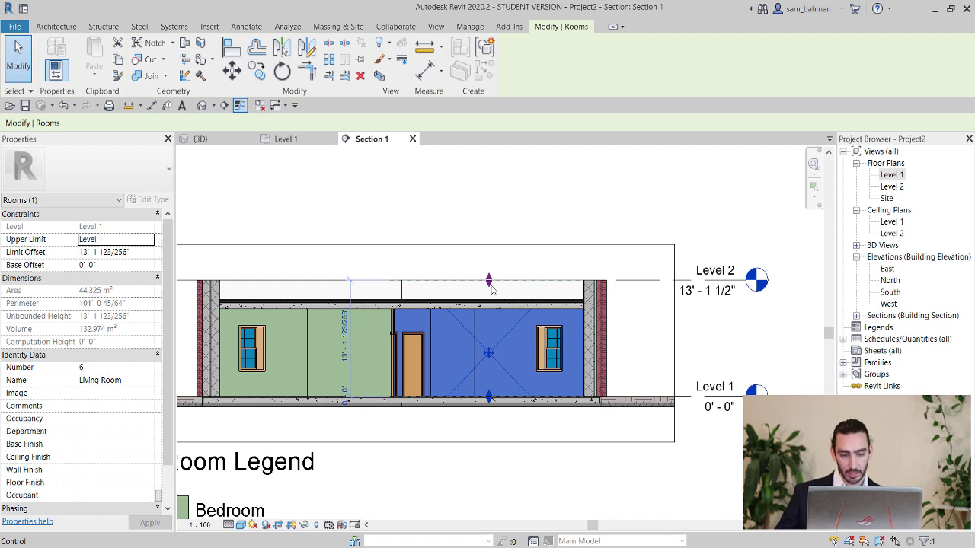
drag(489, 282, 493, 311)
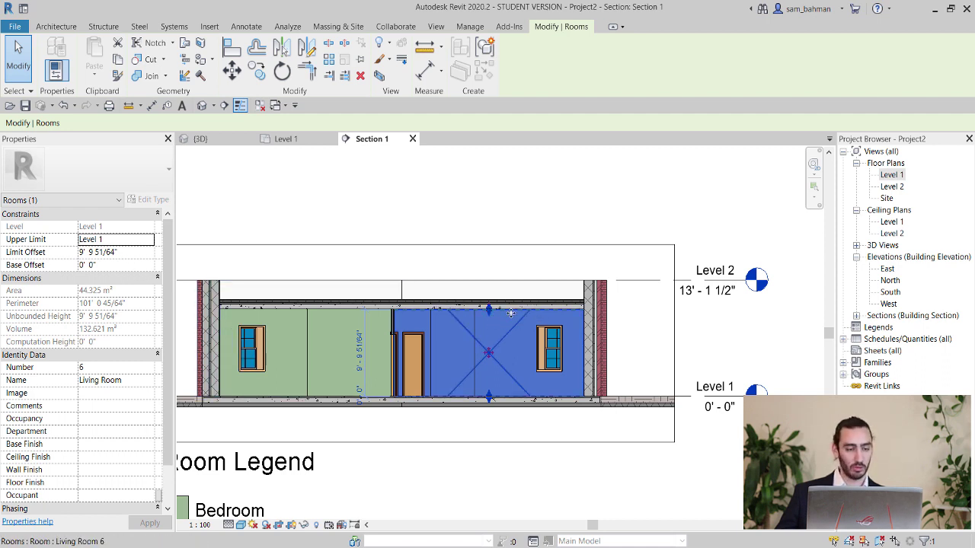
click(140, 252)
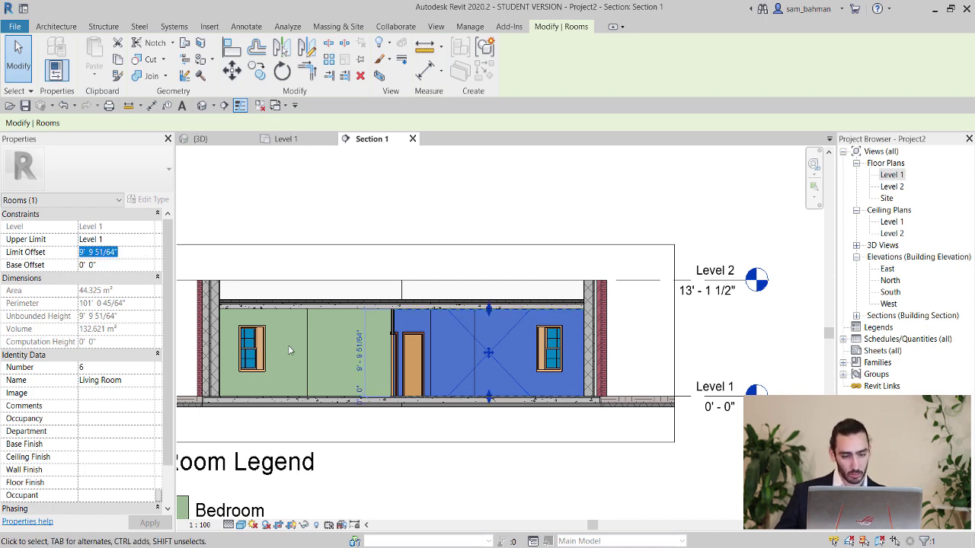
key(Escape)
Compare the Bedroom's limits: Level 2 with a -3' 3 95/256" offset.
click(322, 339)
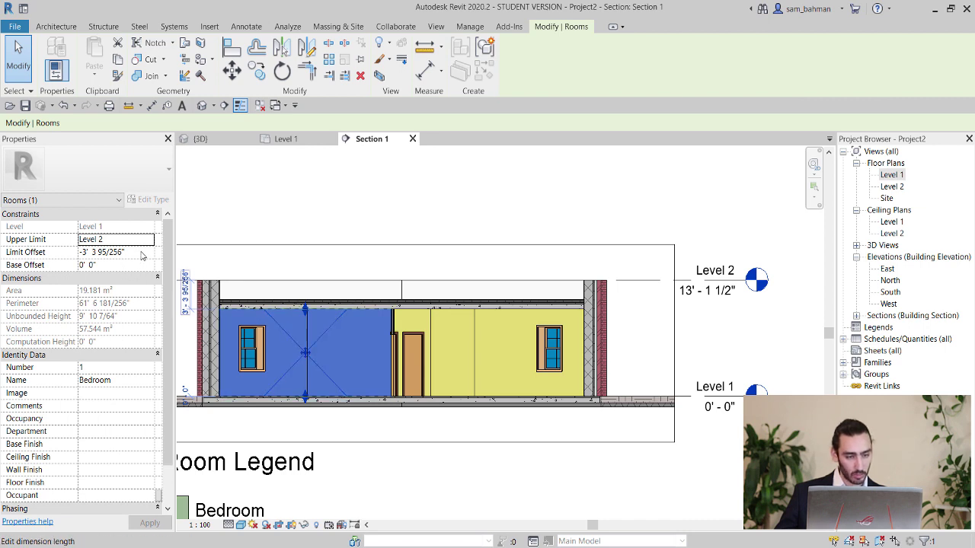
click(141, 254)
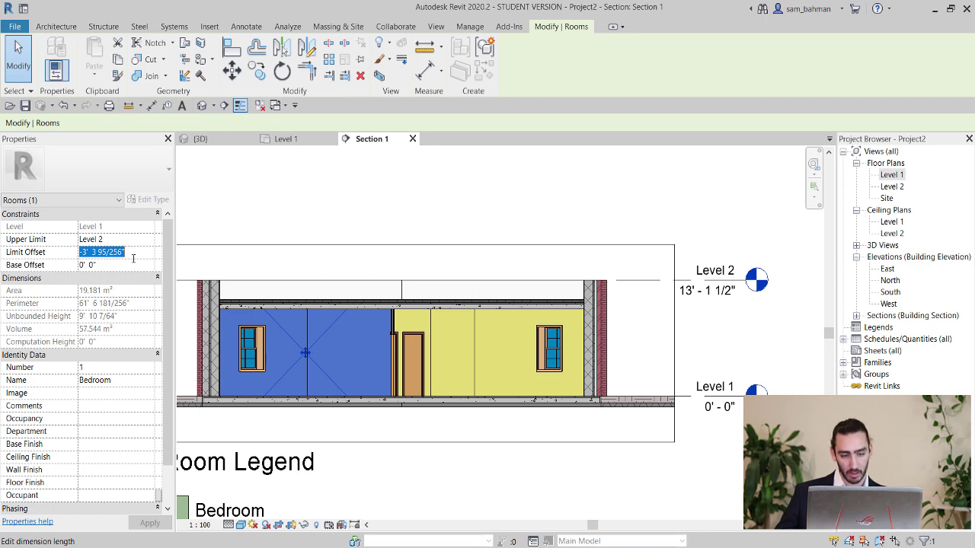
click(488, 259)
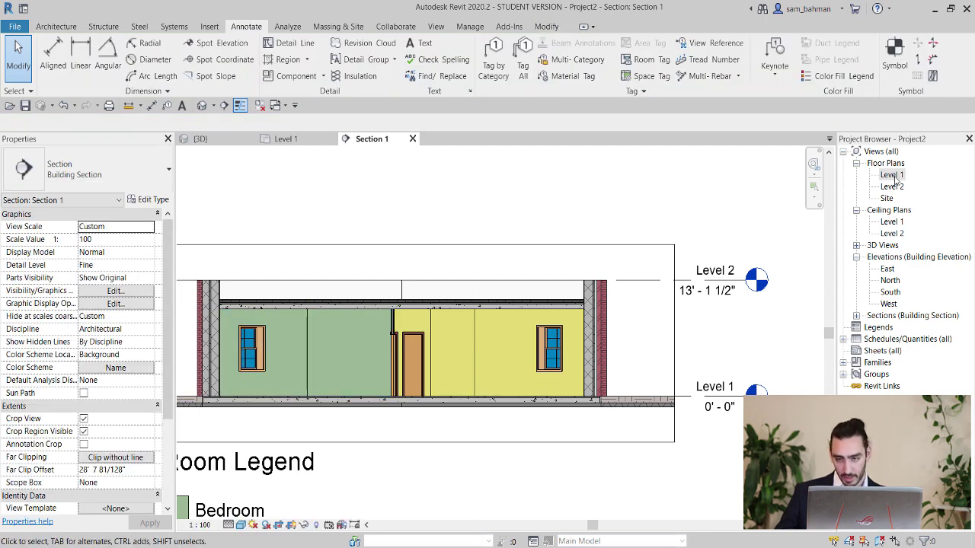
In the Level 1 plan, bound the Living Room to Level 2 with a -1m offset.
double_click(893, 175)
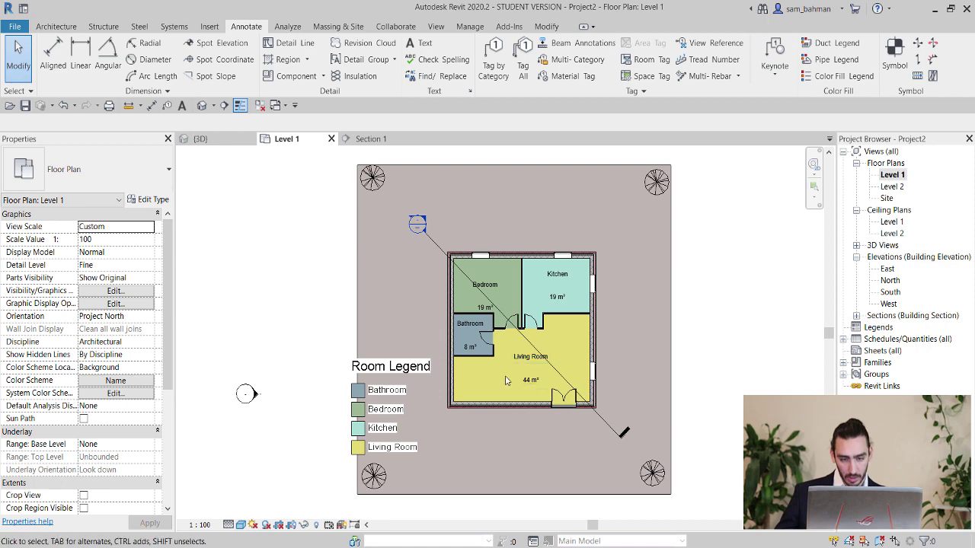
click(578, 333)
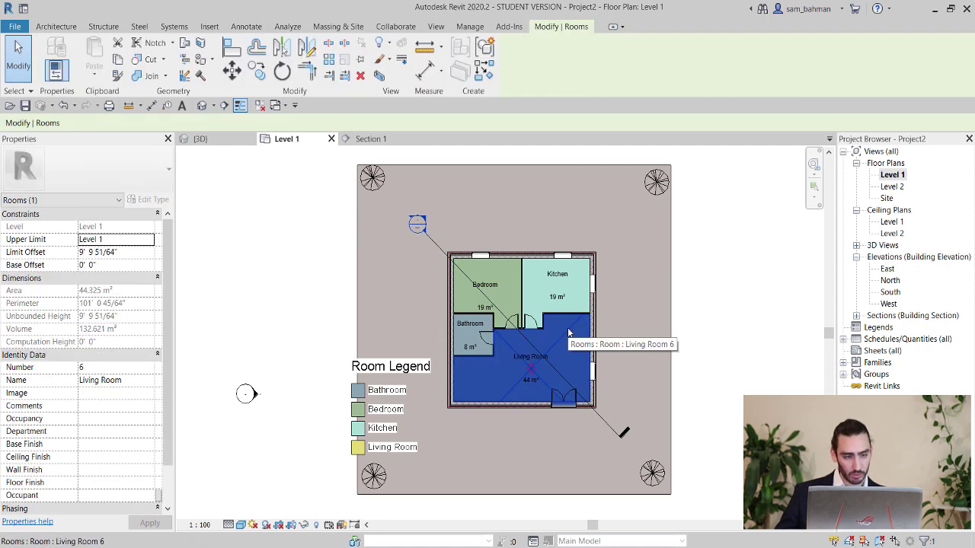
click(149, 240)
click(100, 264)
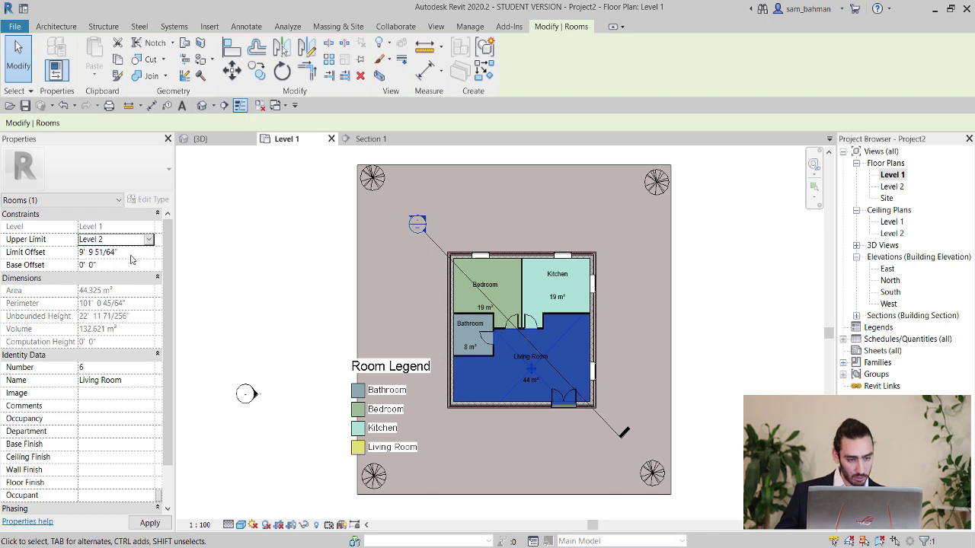
click(131, 258)
text(-1m)
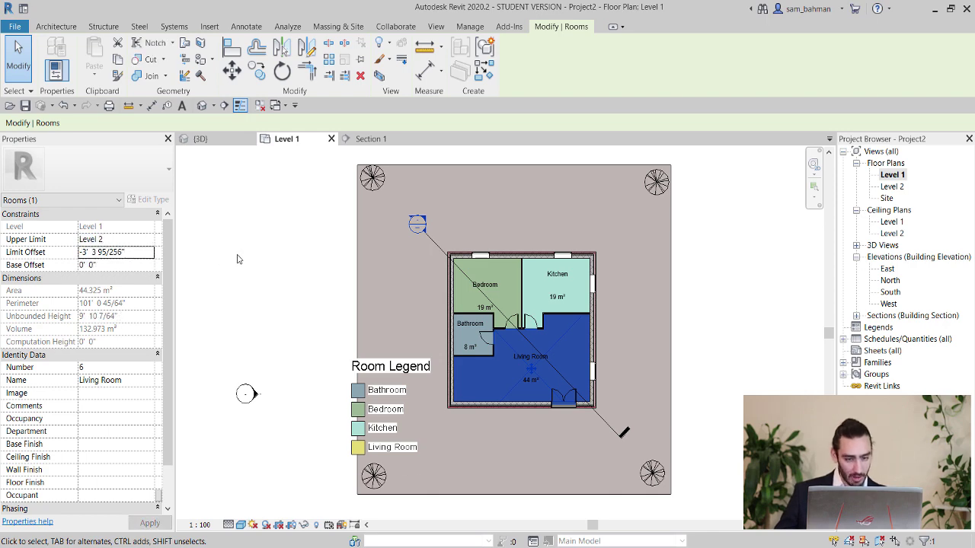
click(281, 278)
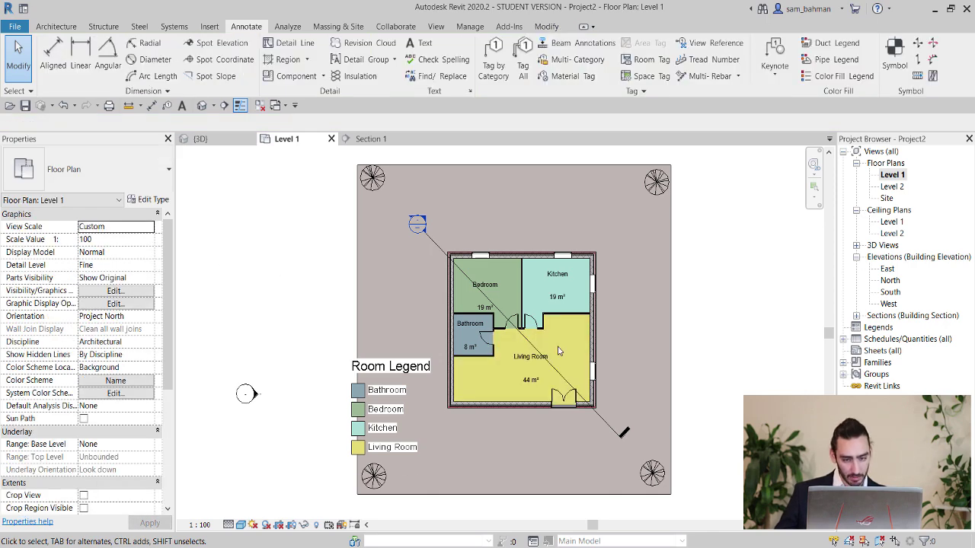
Bound the Bathroom's top to Level 2 with a Limit Offset of 0.
click(466, 337)
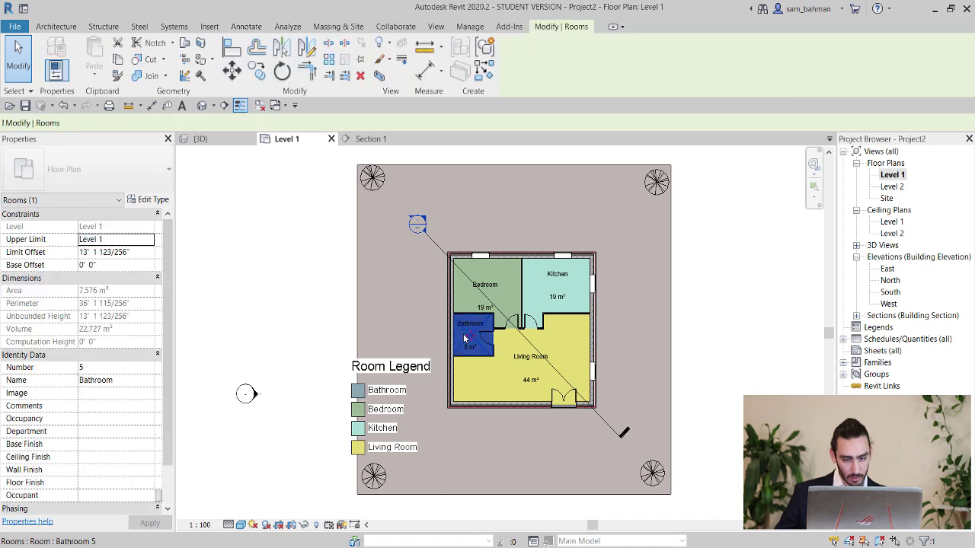
click(149, 240)
click(144, 256)
click(145, 254)
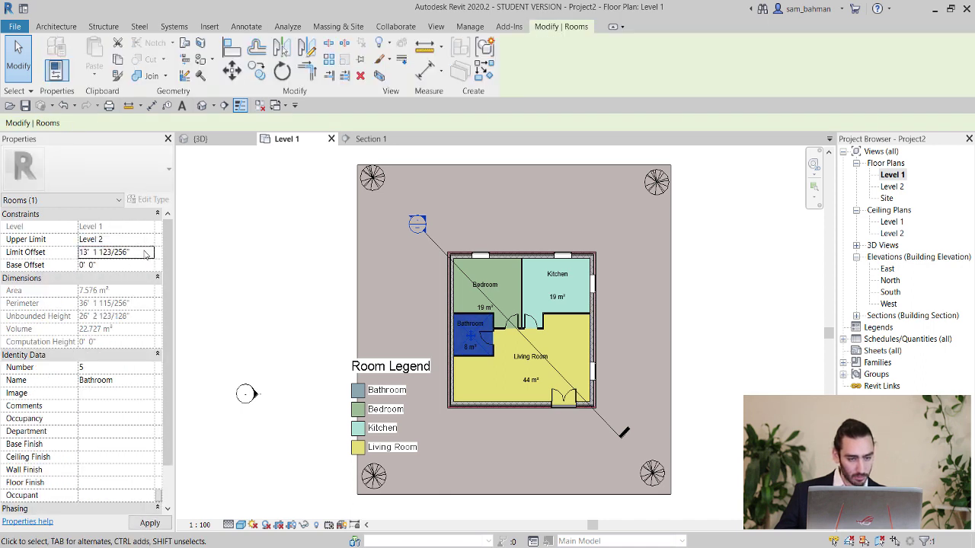
text(0)
key(Return)
key(Escape)
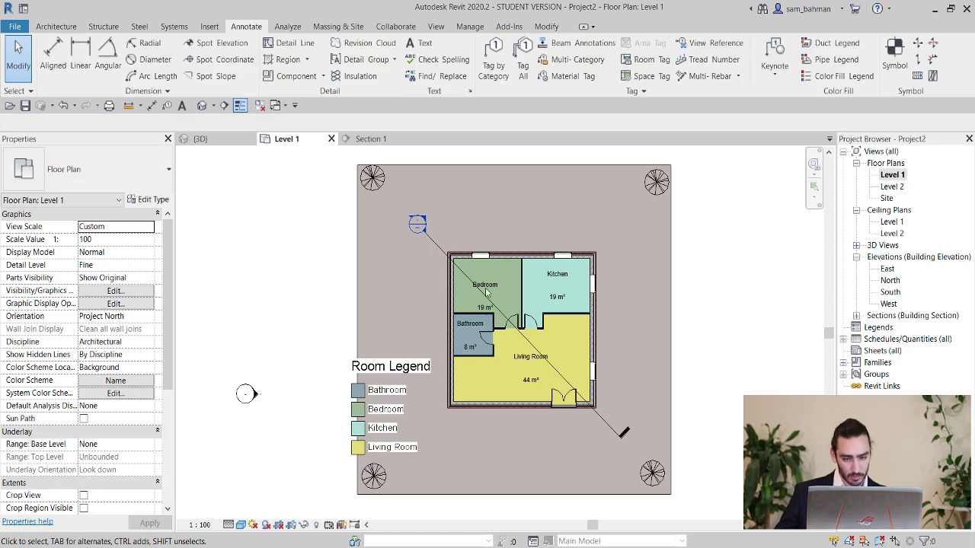
Check the Bedroom and Kitchen upper limits (Level 2, -3' 3 95/256" offset).
click(504, 279)
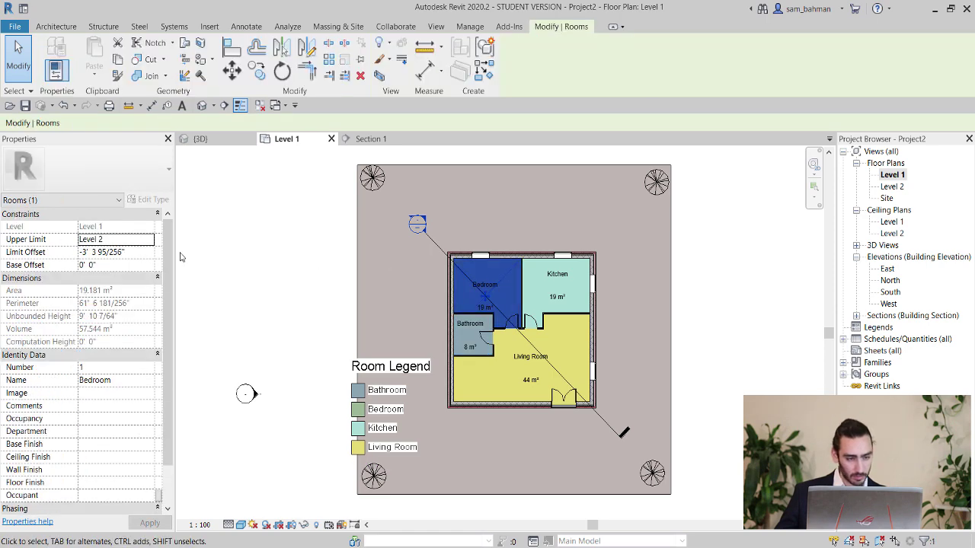
click(279, 276)
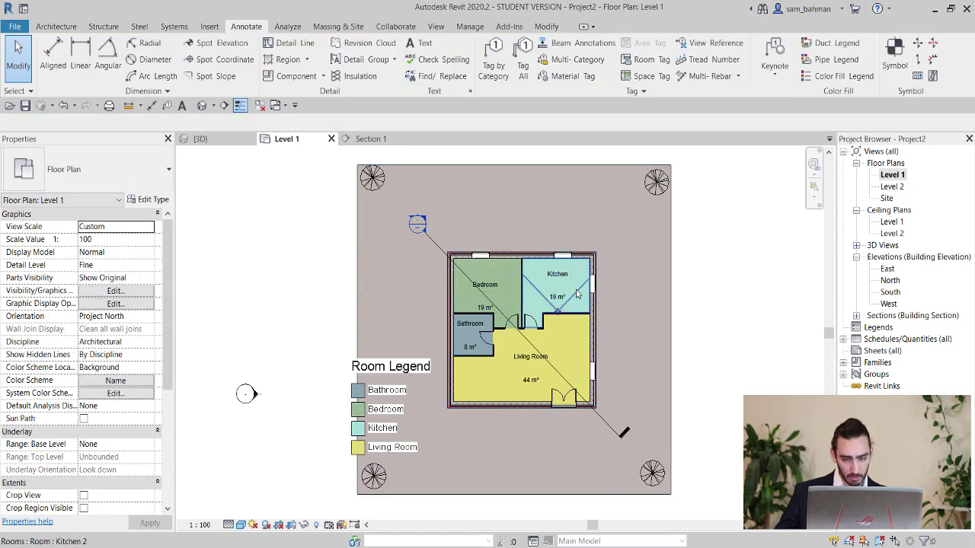
click(576, 293)
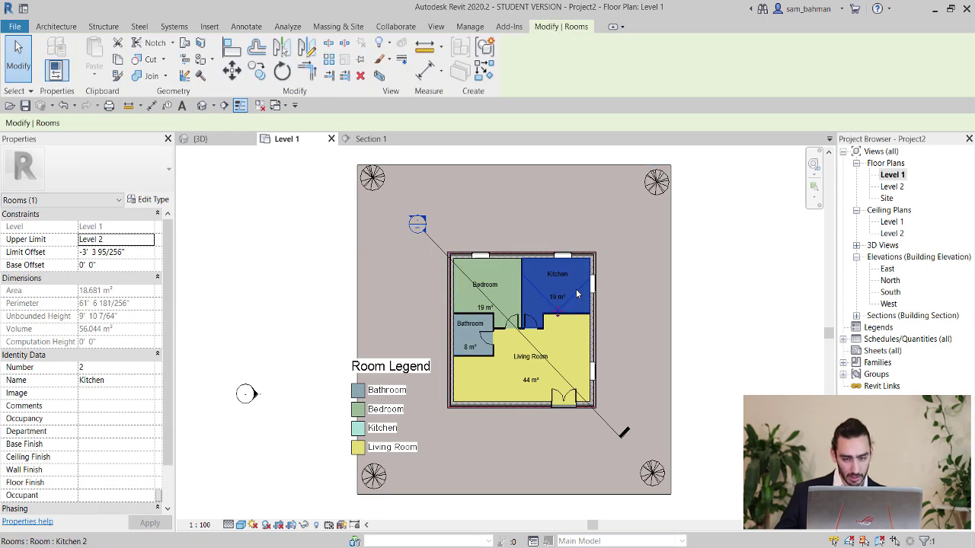
click(287, 281)
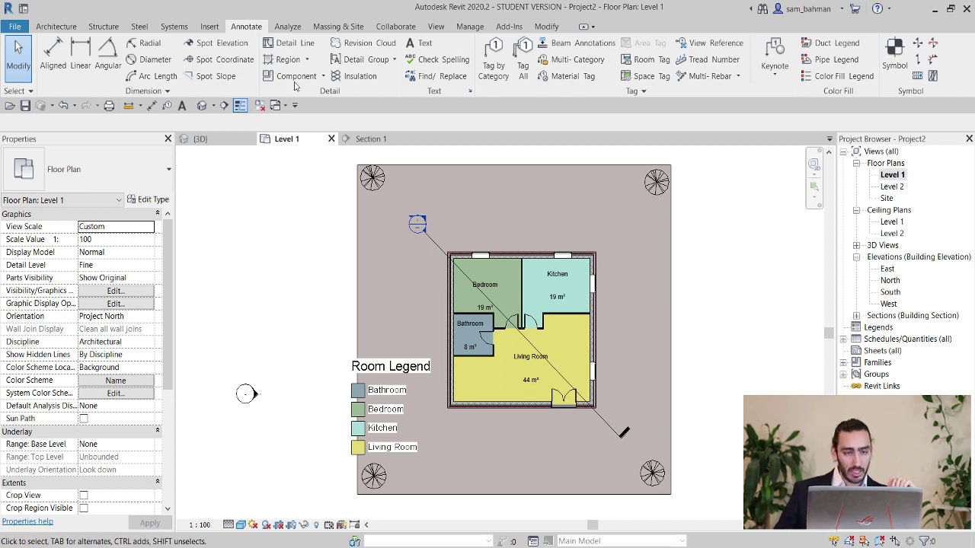
Open Analyze Energy Settings and its Advanced options (Office, Central VAV, HW Heat).
click(289, 29)
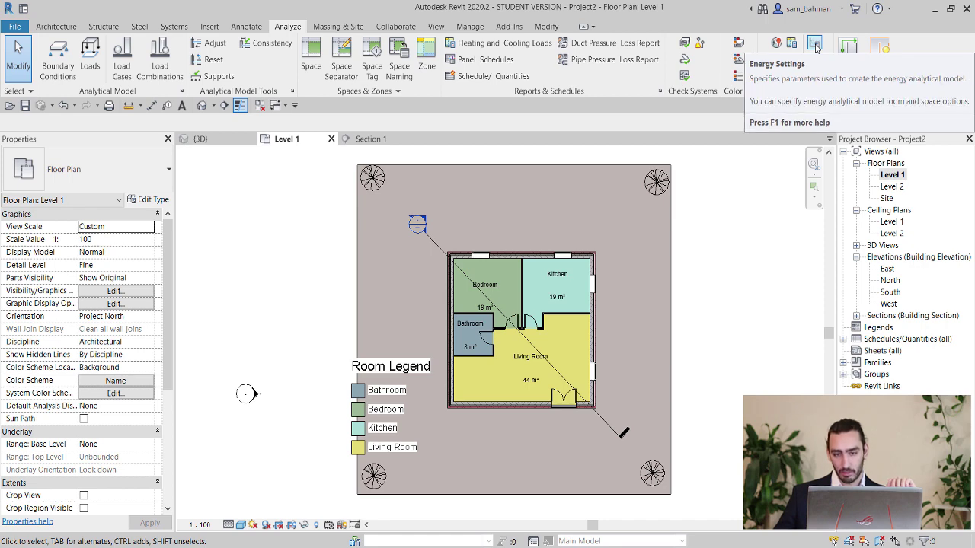
click(815, 47)
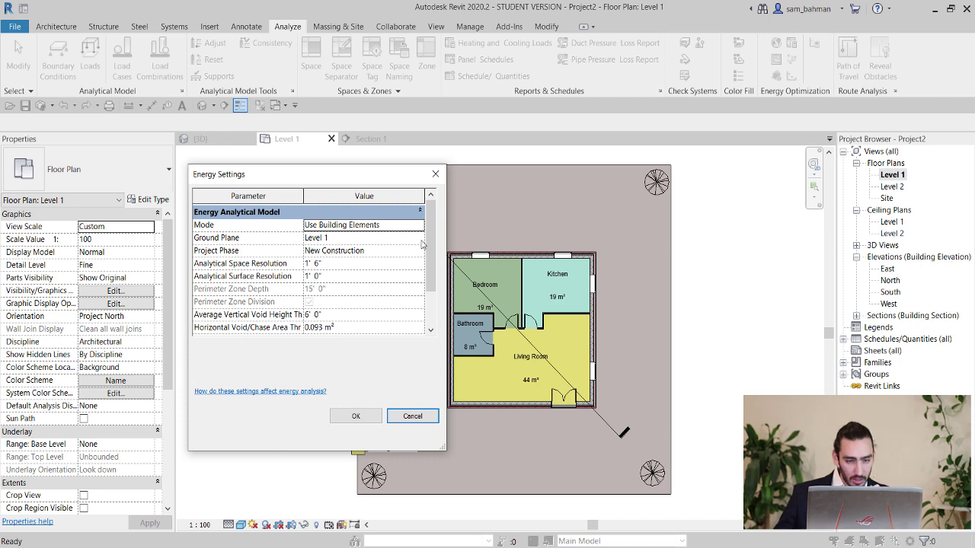
drag(429, 245, 417, 282)
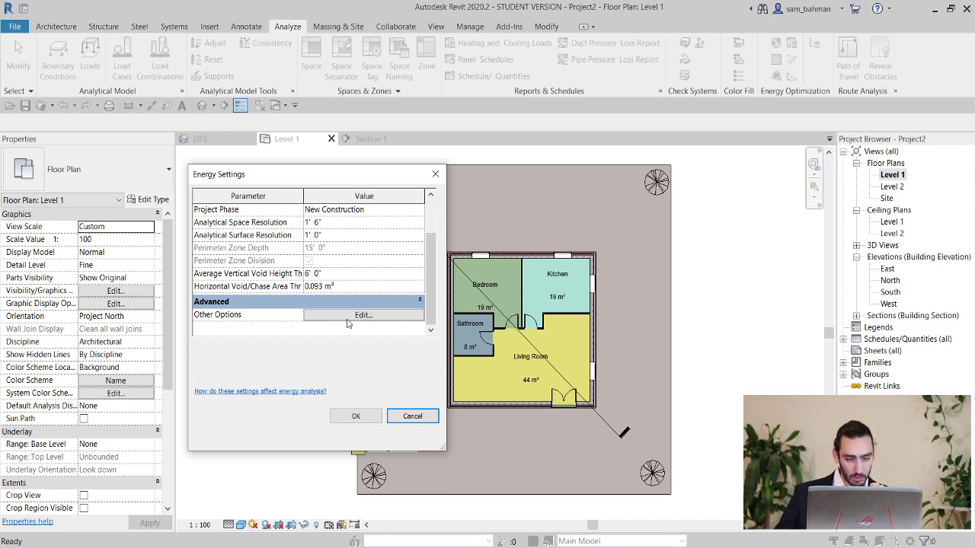
click(348, 317)
scroll(351, 253, down, 1)
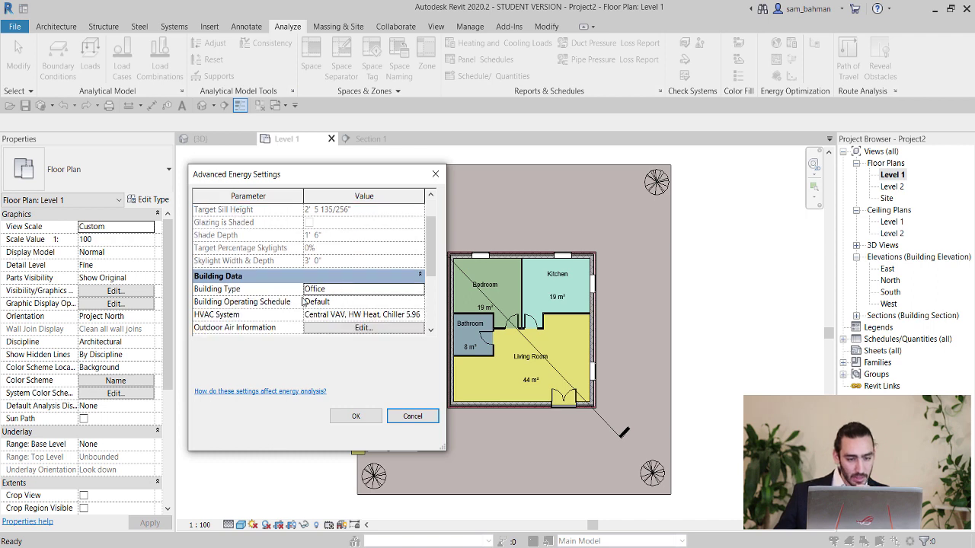
Set the Building Type to Single Family and the Operating Schedule to 24/7 Facility.
click(419, 292)
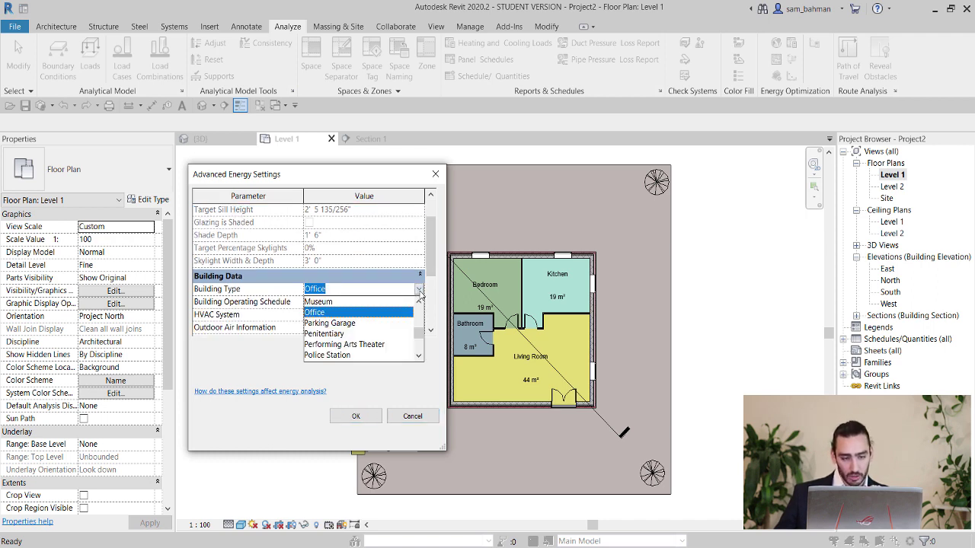
scroll(386, 323, down, 1)
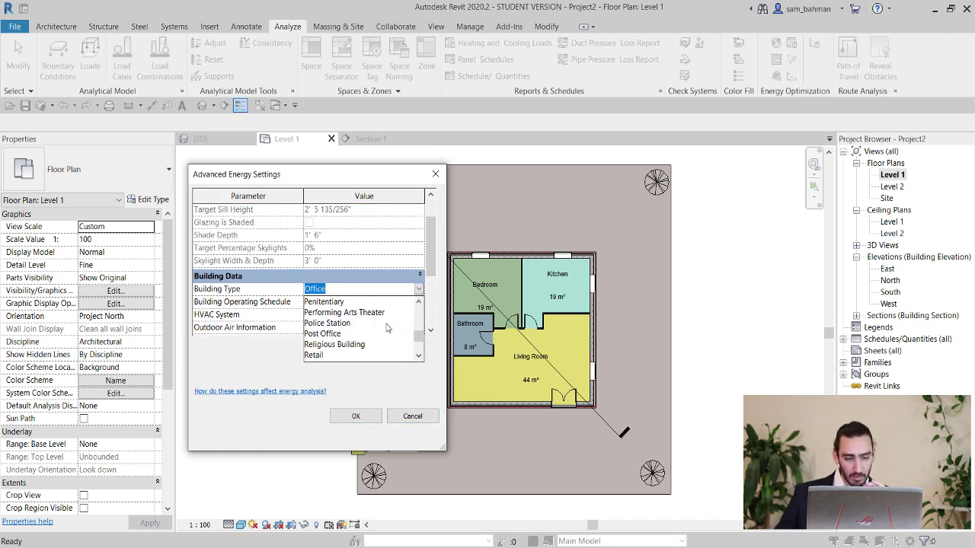
scroll(387, 329, down, 1)
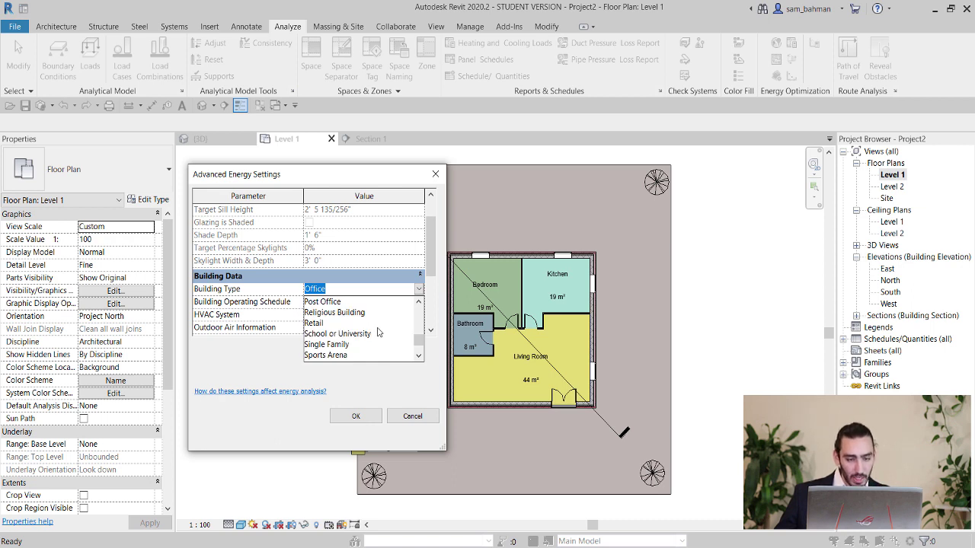
click(338, 345)
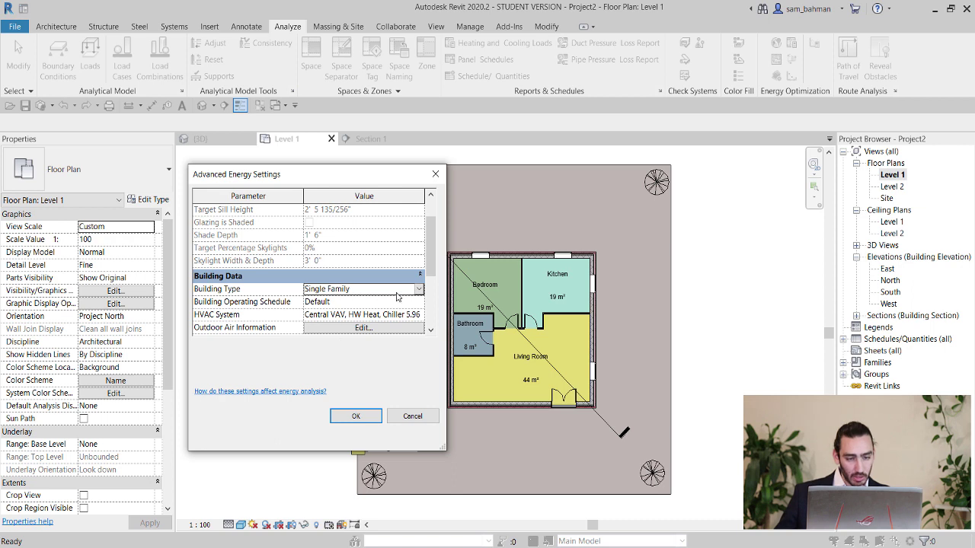
click(419, 302)
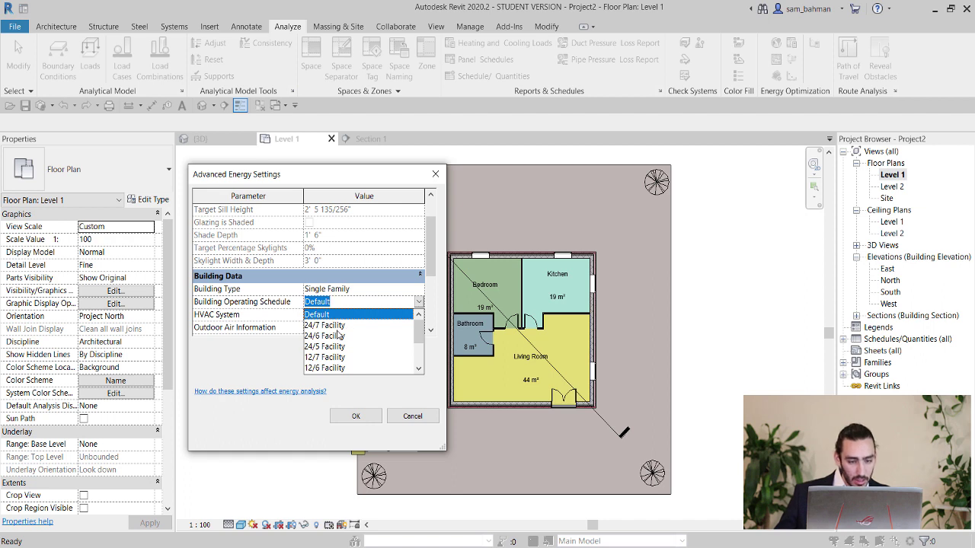
click(336, 327)
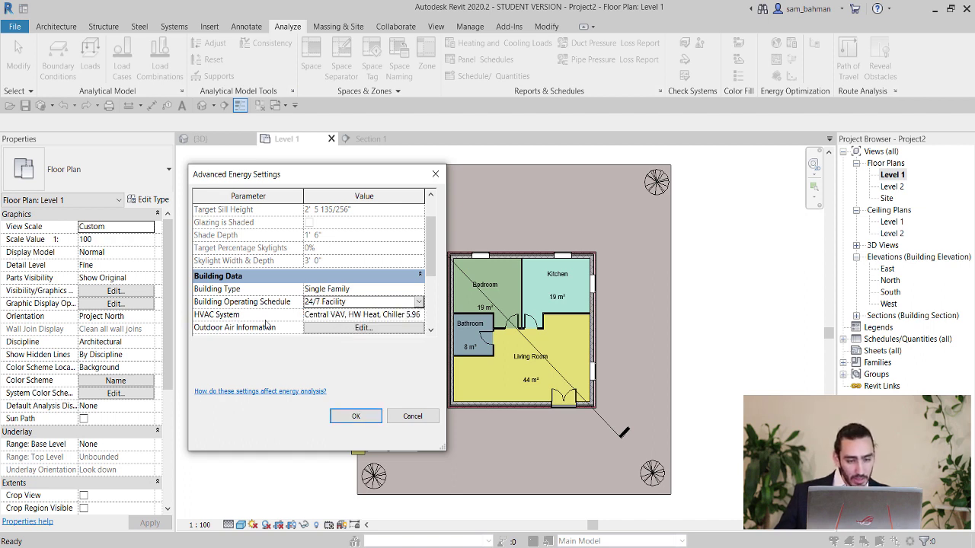
Choose the Central VAV HVAC system and leave the outdoor air settings unchanged.
click(418, 319)
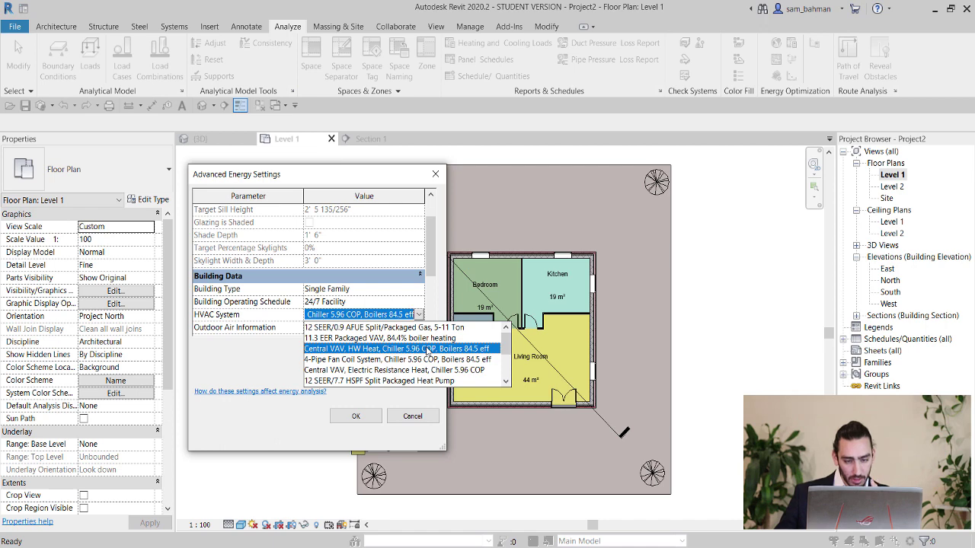
click(428, 349)
scroll(392, 297, down, 1)
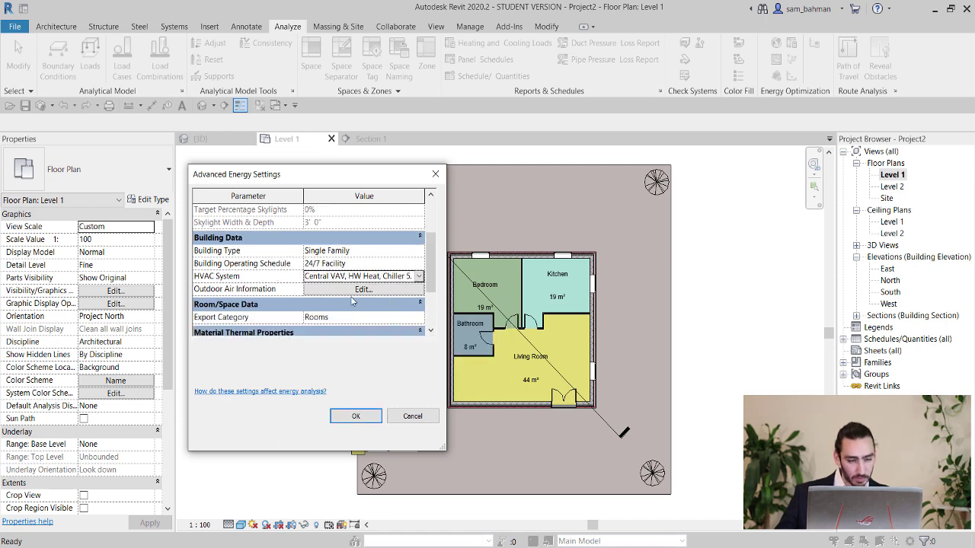
click(358, 296)
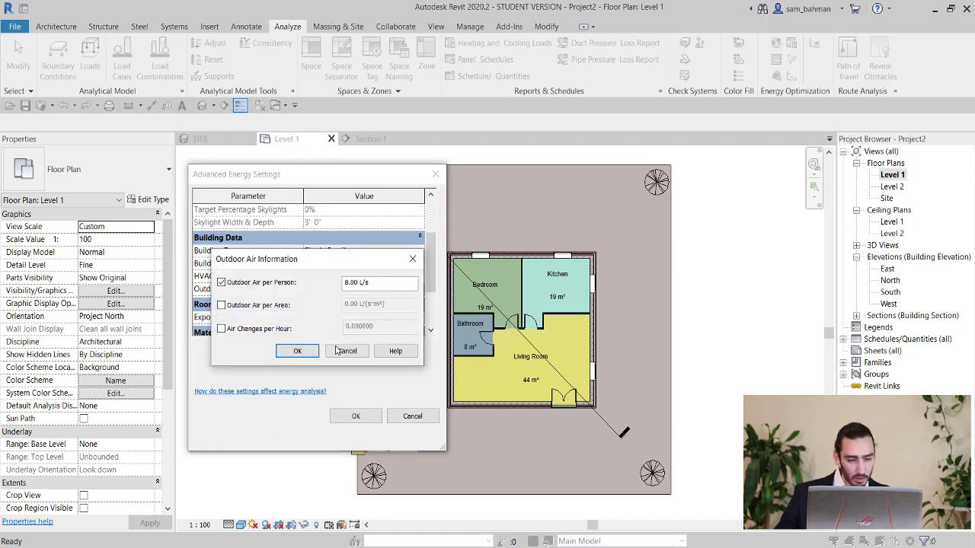
click(336, 351)
scroll(287, 324, down, 2)
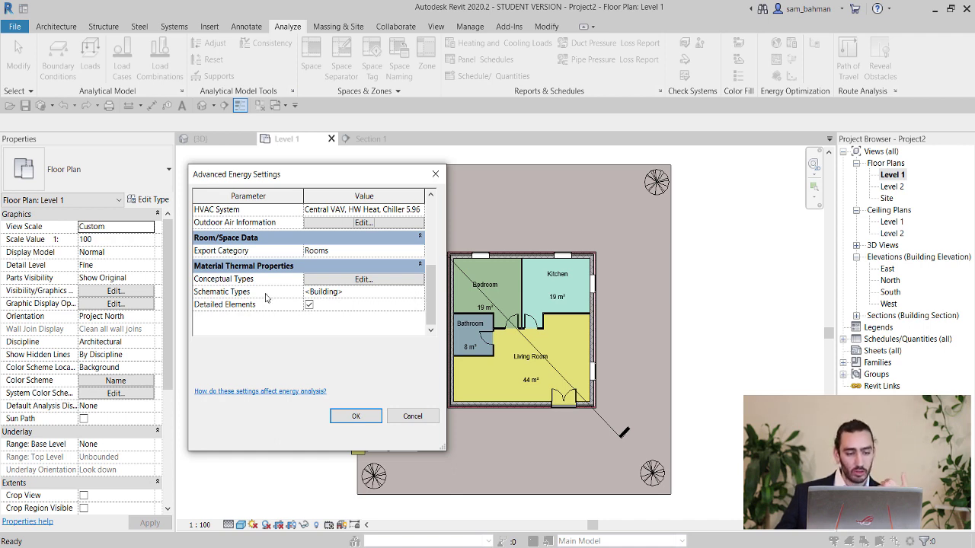
Accept the default schematic construction types and confirm both Advanced Energy Settings and Energy Settings.
click(420, 293)
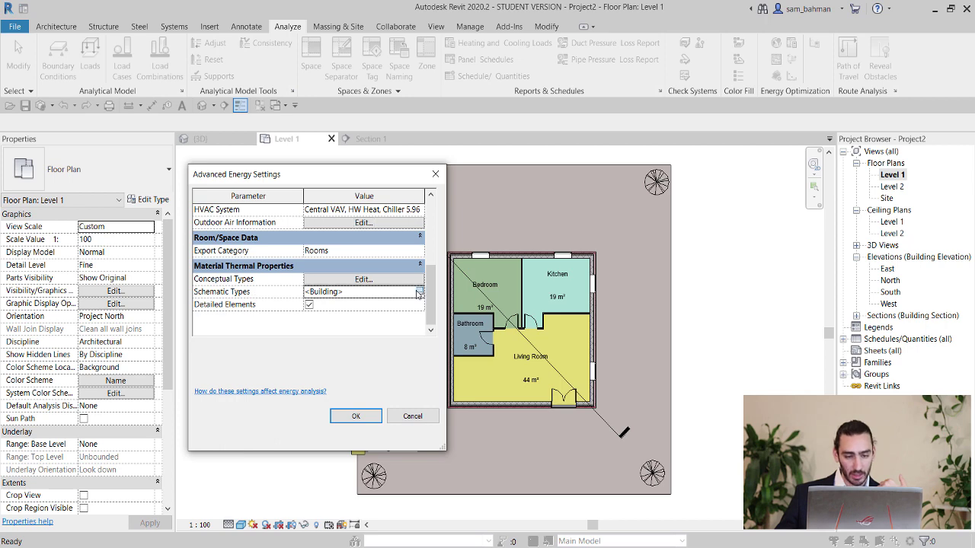
click(420, 293)
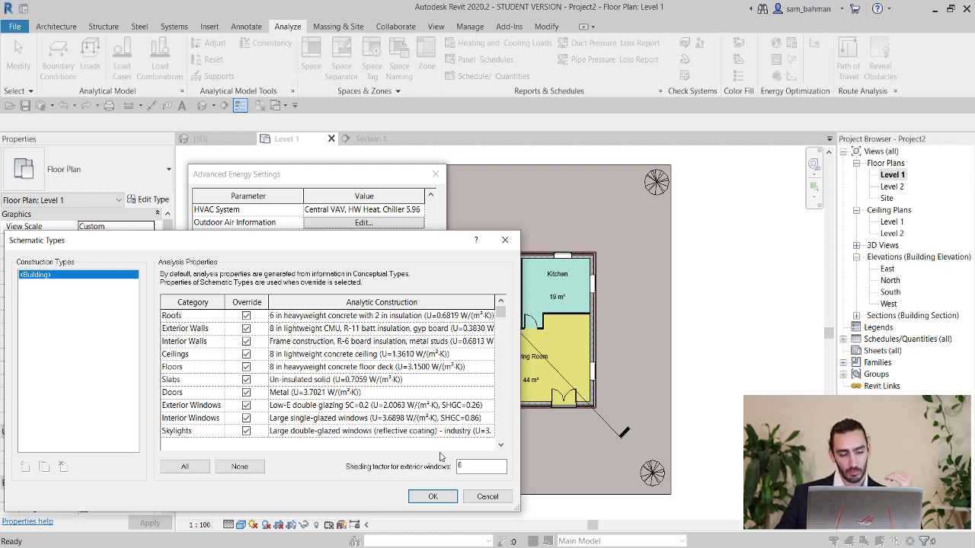
click(430, 501)
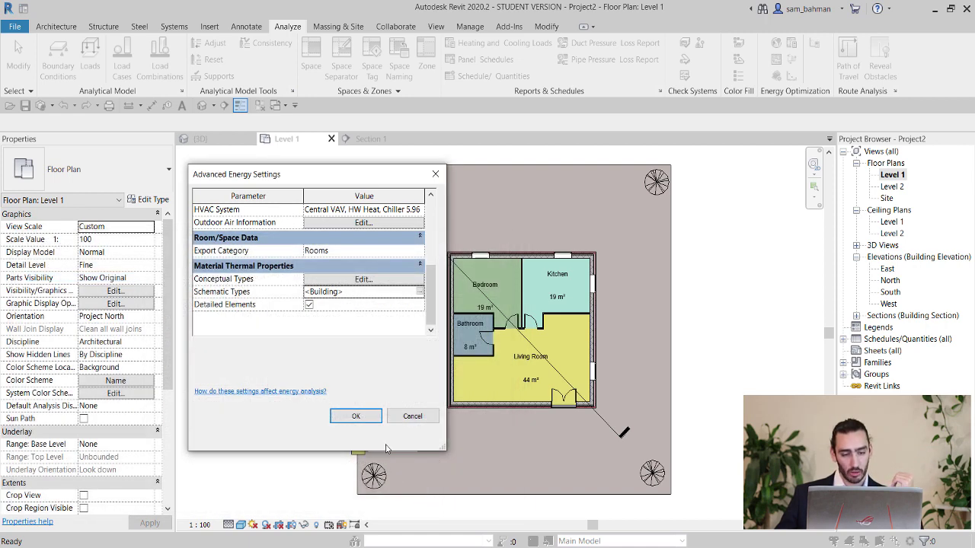
click(373, 422)
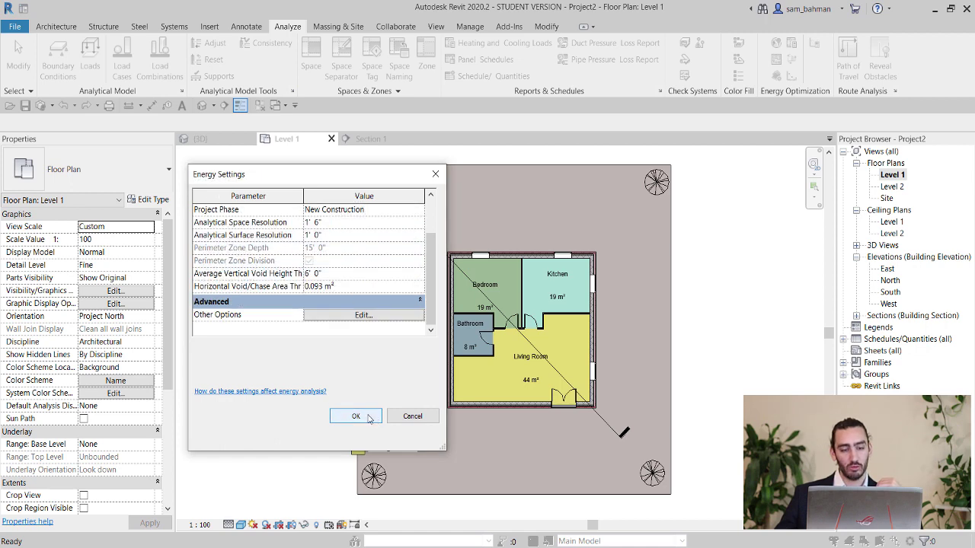
click(373, 416)
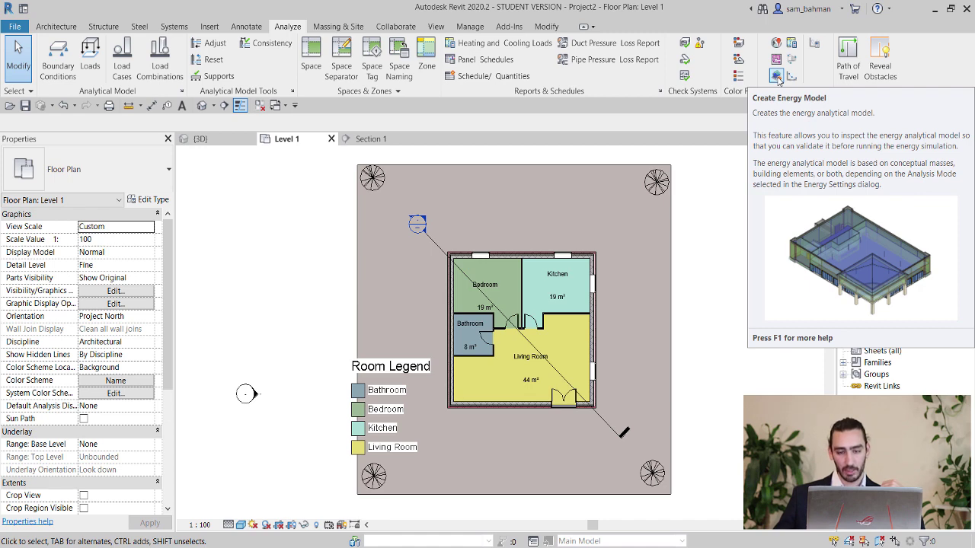
Create the energy analytical model, displayed in the Analytical Spaces 3D view.
click(776, 77)
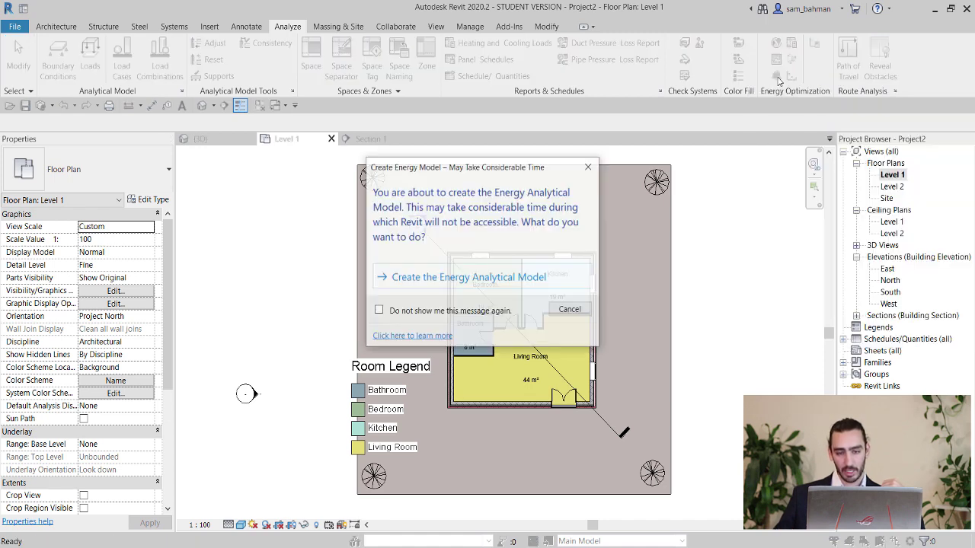
click(469, 278)
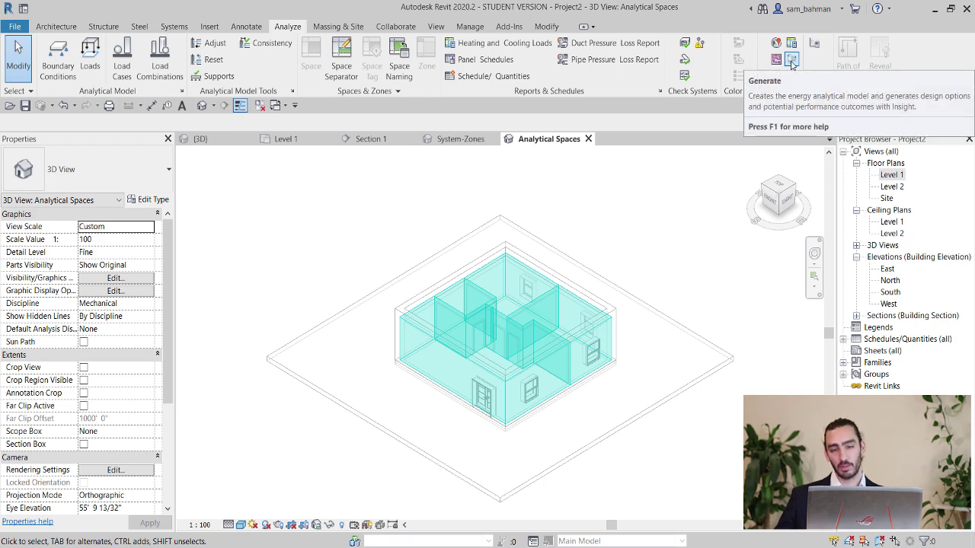
Run Generate using the existing energy analytical model and dismiss the Process Complete message.
click(792, 64)
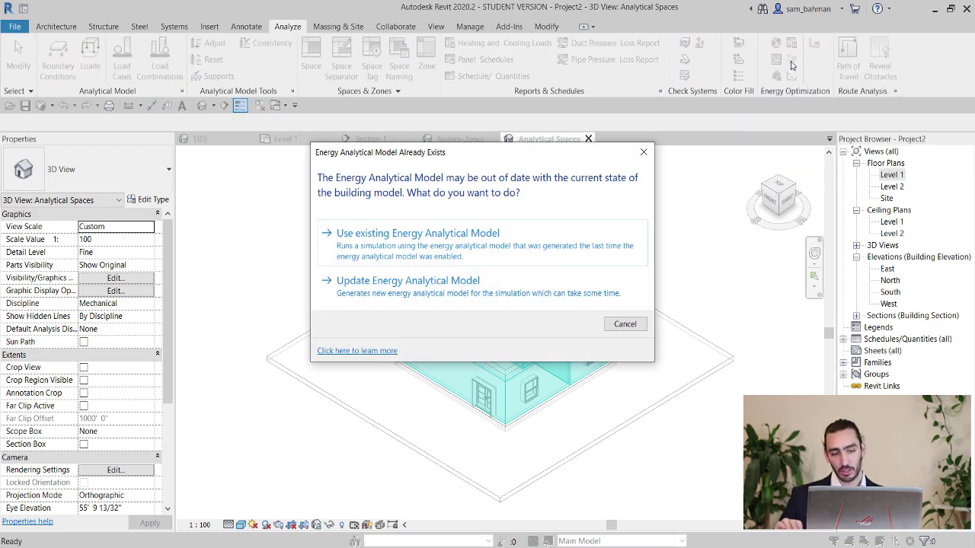
click(404, 251)
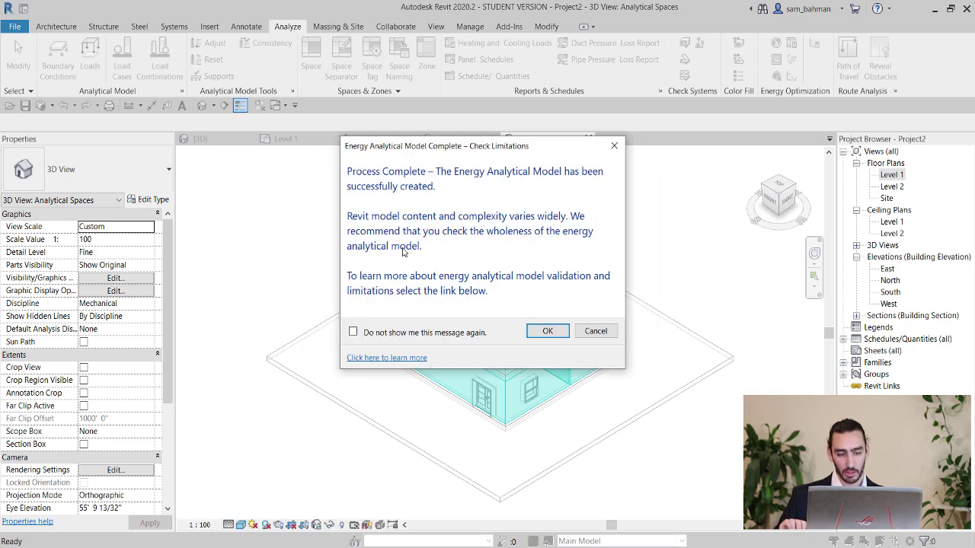
click(543, 333)
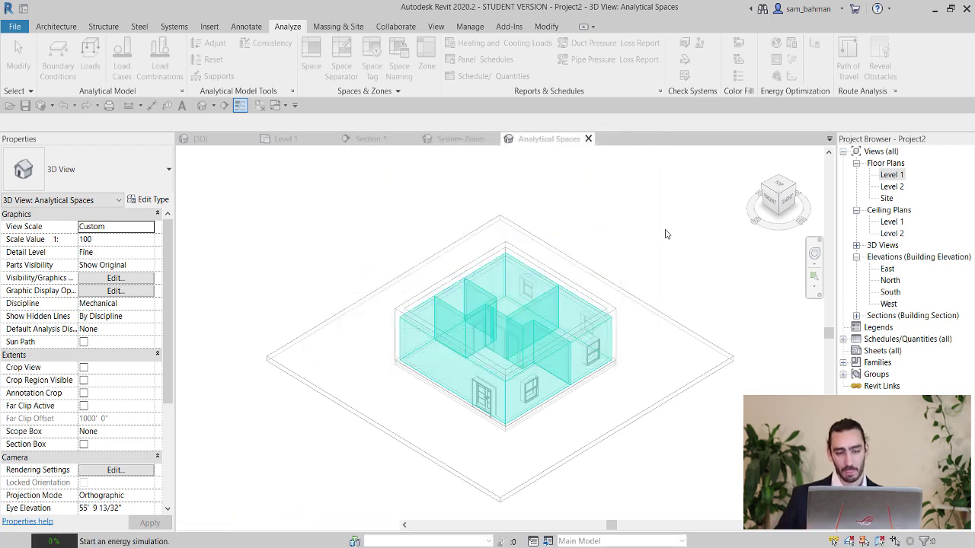
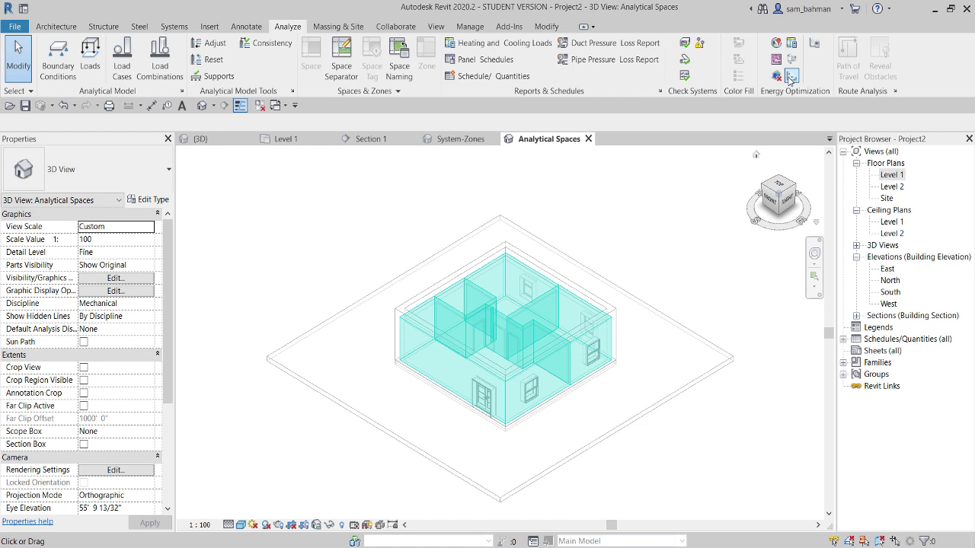
Send the Revit analytical spaces model to Insight with Energy Optimization.
click(792, 77)
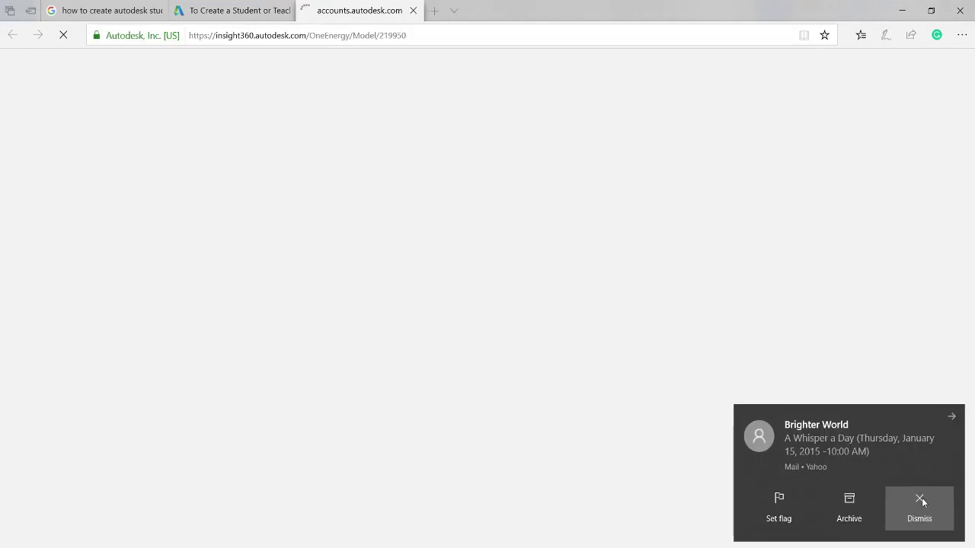
Dismiss the mail notification while the Insight Project2 page loads.
click(922, 500)
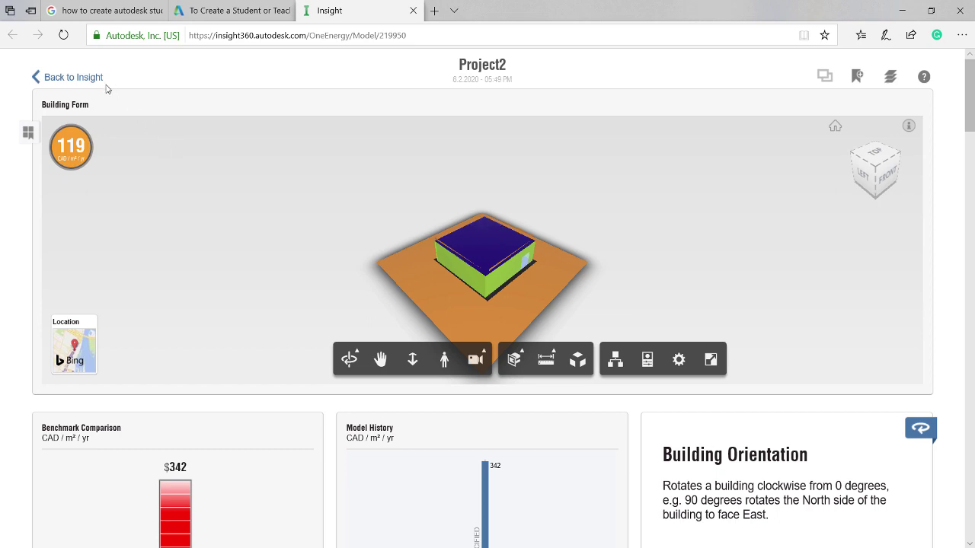
Return to the Insight models overview and show Settings down to Currency & Utility Rates.
click(64, 78)
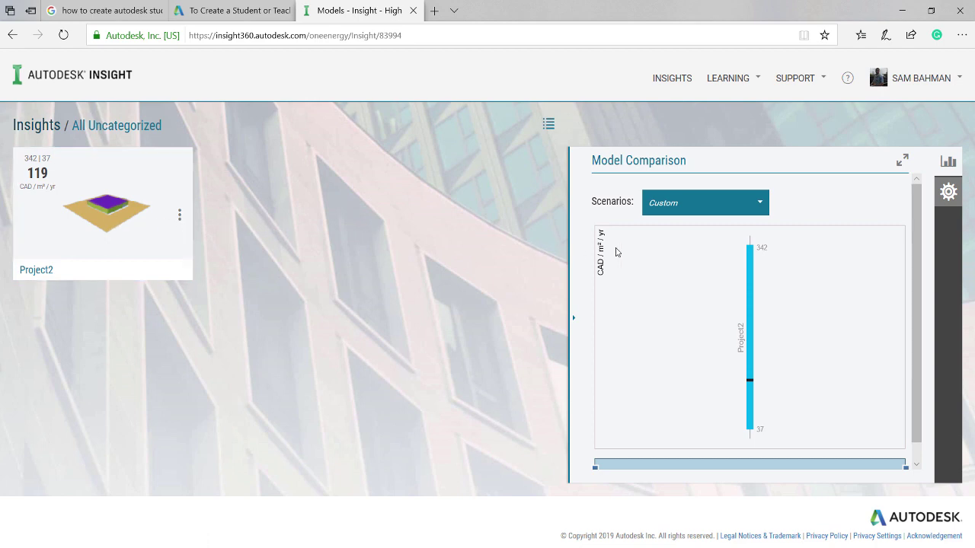
click(948, 193)
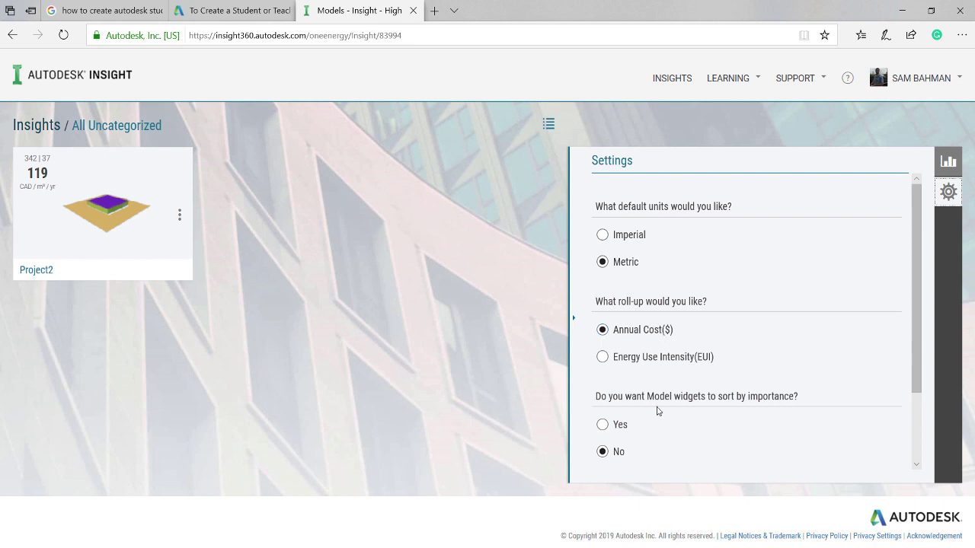
scroll(658, 411, down, 1)
scroll(659, 409, down, 1)
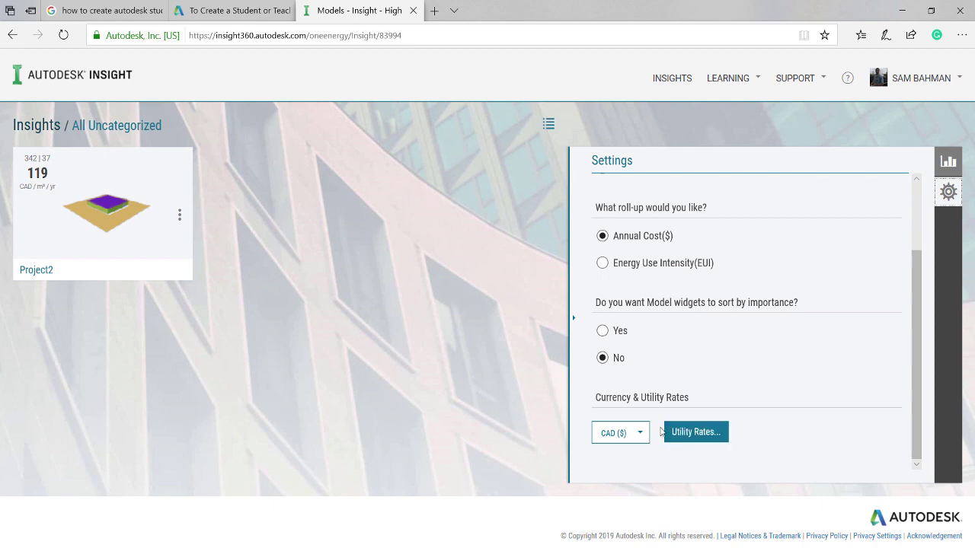
Apply utility rates of 0.174 CAD/kWh and 12.000 CAD/m³, then show Model Comparison.
click(685, 438)
click(690, 435)
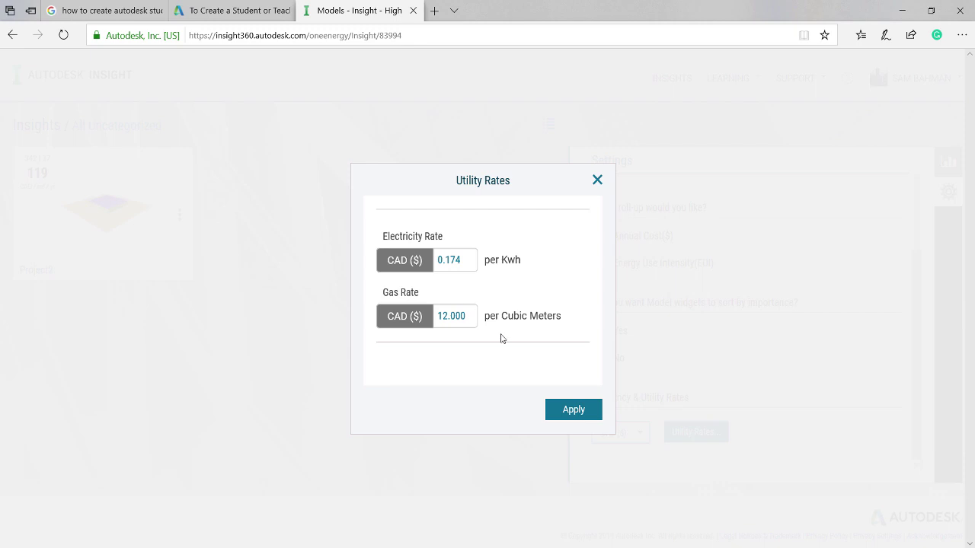
click(571, 412)
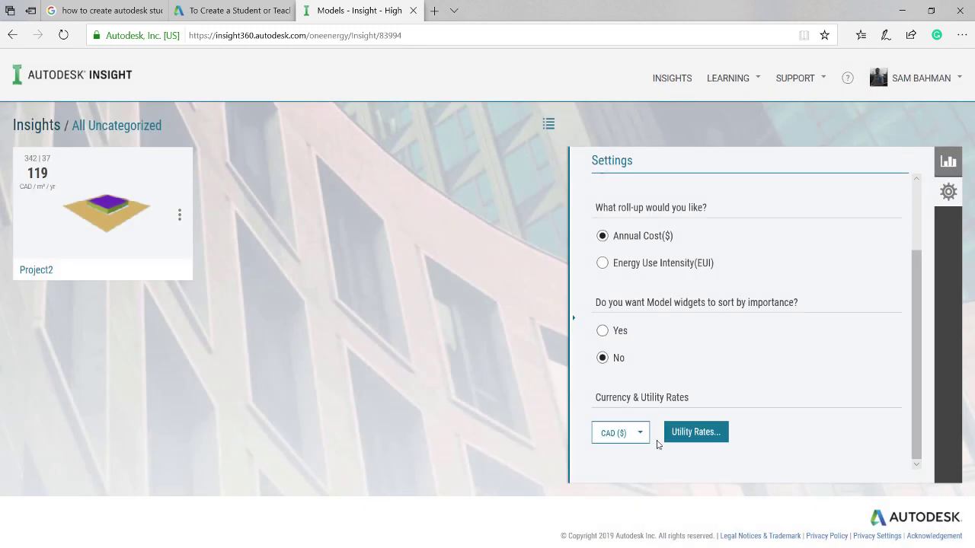
click(948, 161)
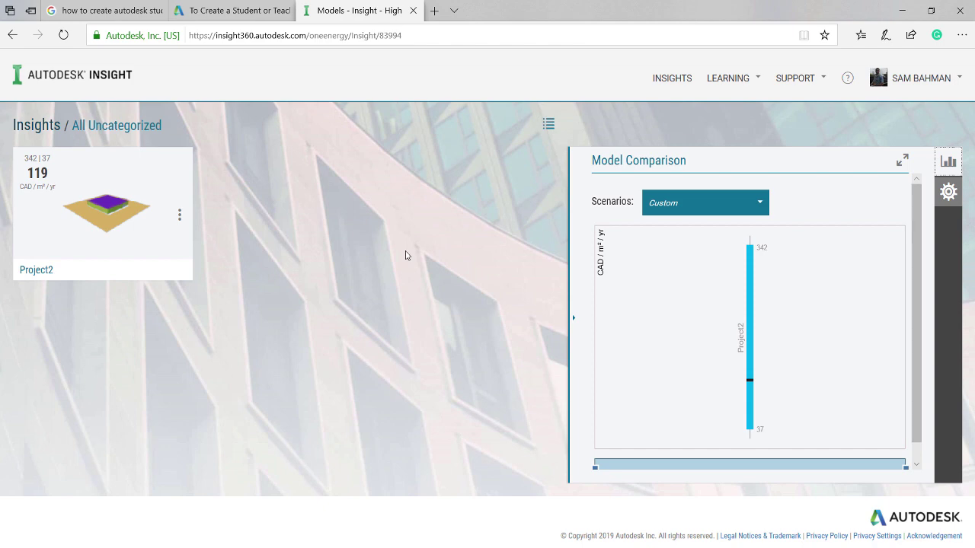
Open the Project2 model dashboard, rated 119 CAD/m²/yr.
click(123, 203)
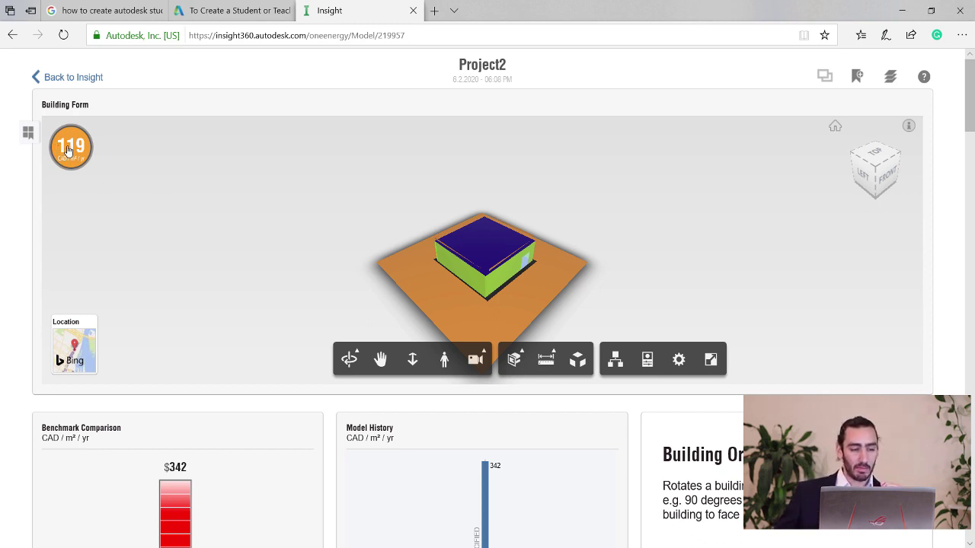
click(73, 152)
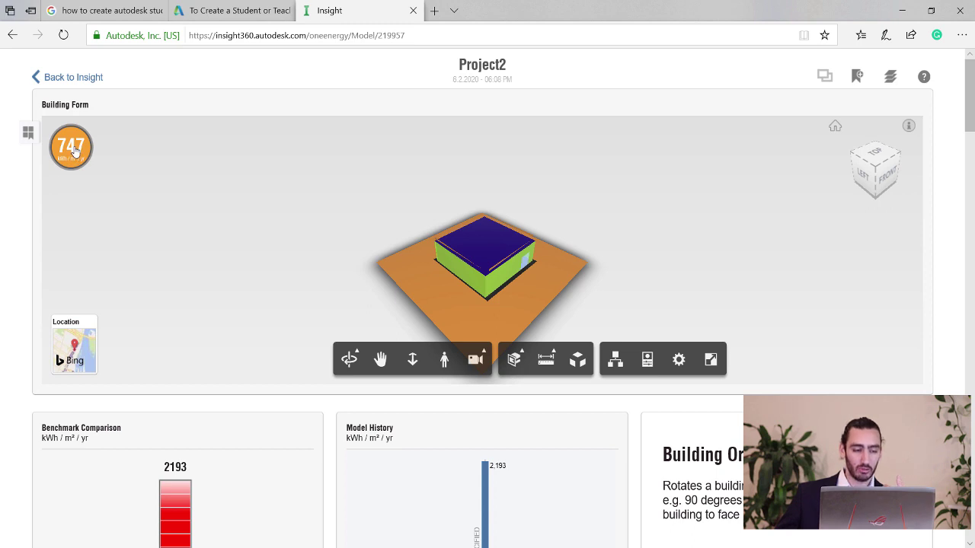
click(74, 152)
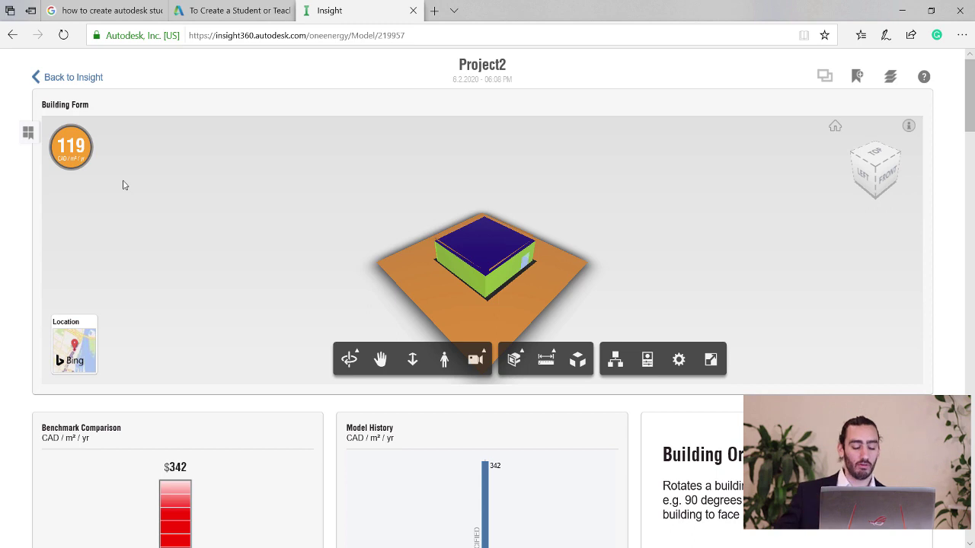
scroll(160, 440, down, 2)
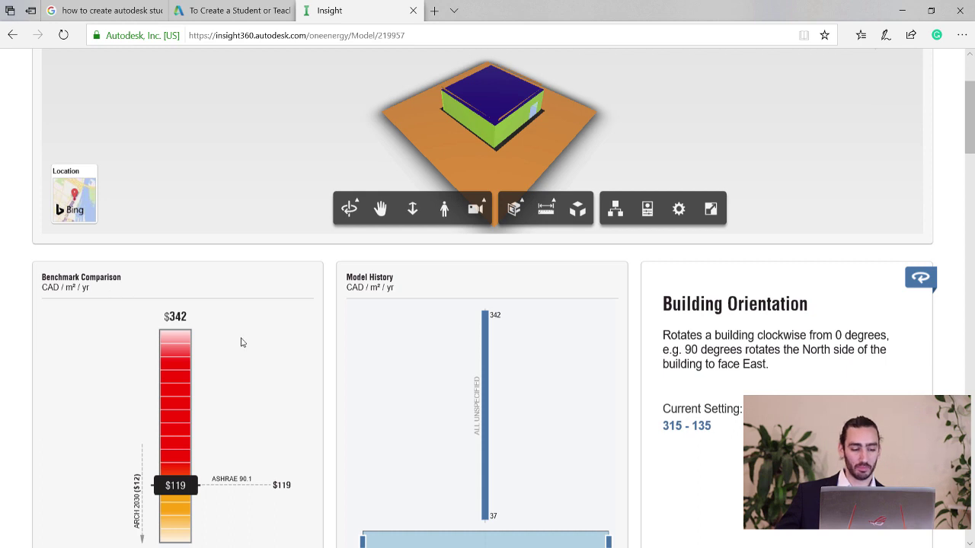
scroll(228, 364, down, 1)
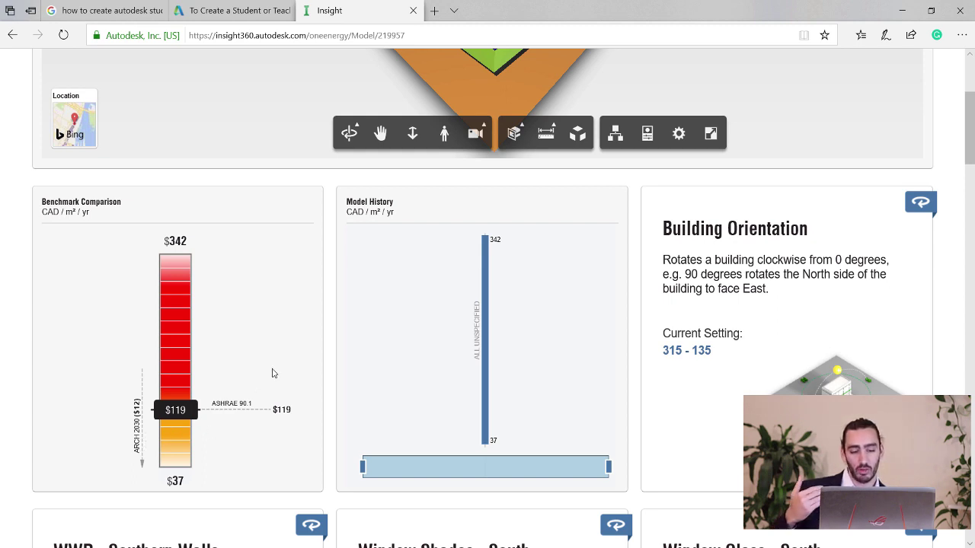
scroll(463, 297, down, 4)
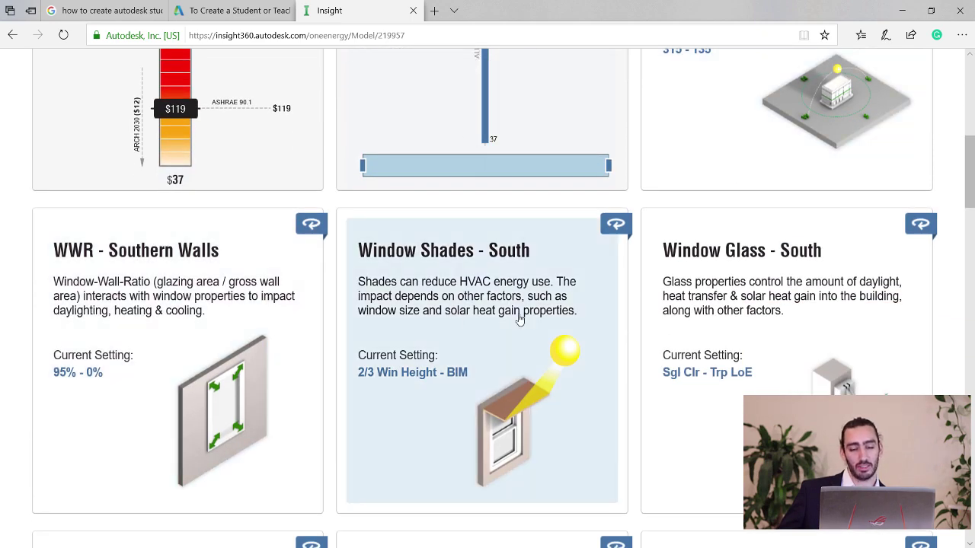
scroll(512, 336, down, 2)
scroll(510, 350, down, 4)
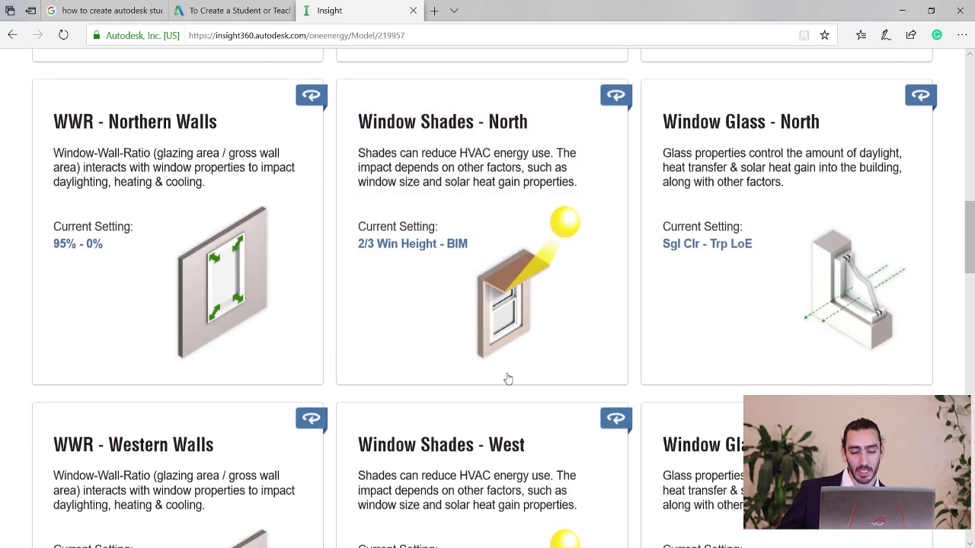
scroll(536, 371, up, 10)
scroll(537, 373, up, 3)
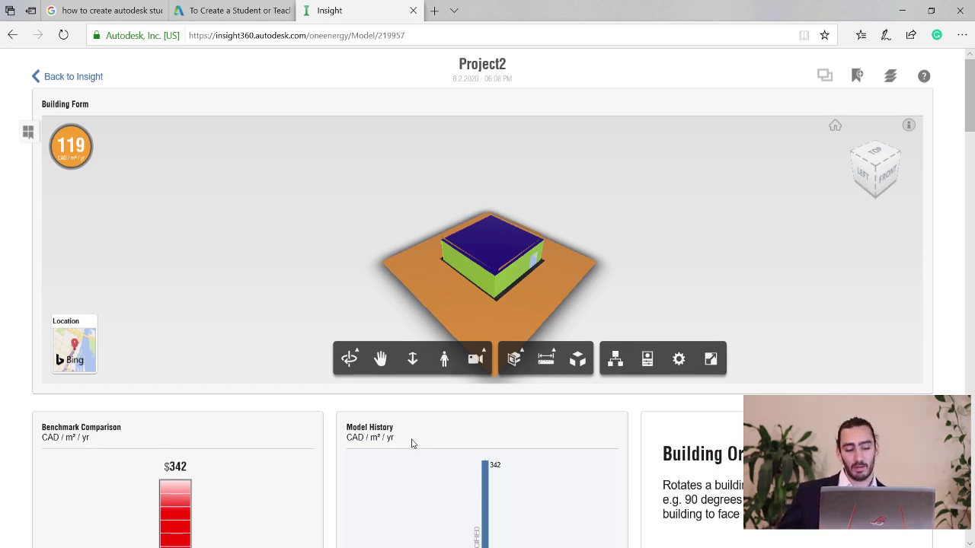
scroll(415, 438, down, 4)
scroll(381, 396, down, 2)
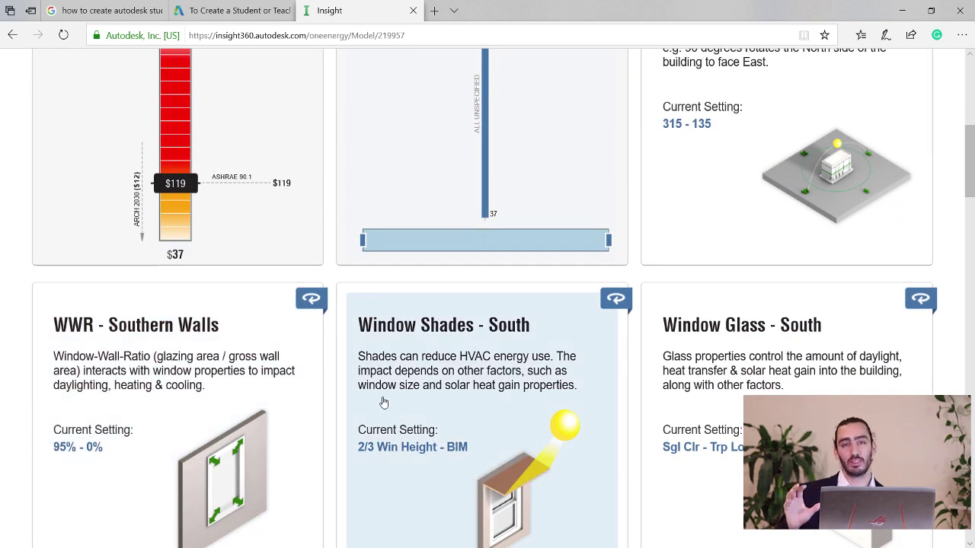
click(204, 361)
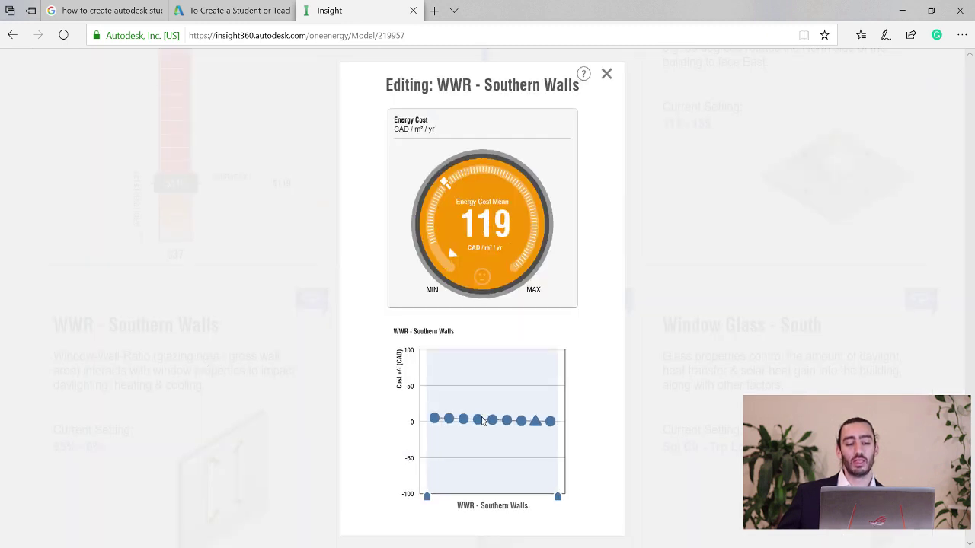
mouse_move(471, 428)
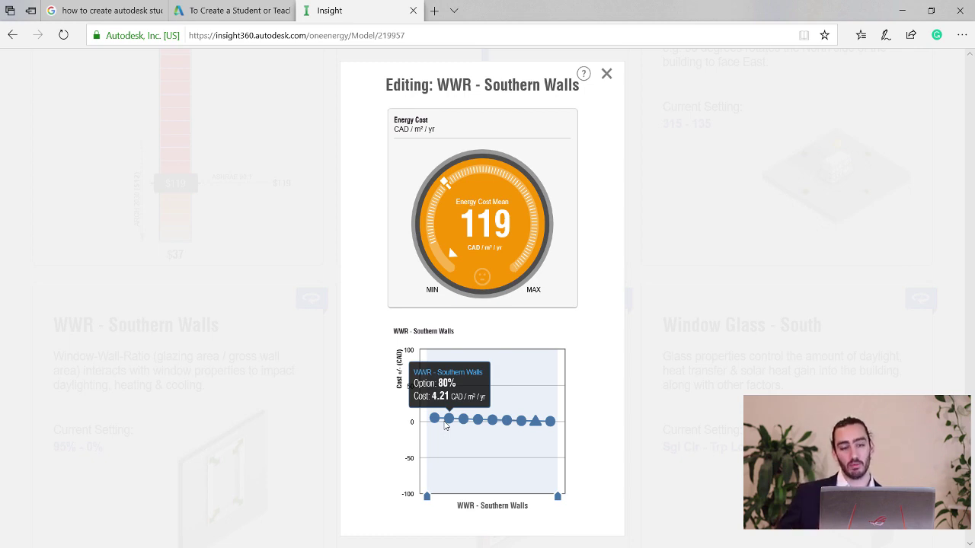
click(606, 76)
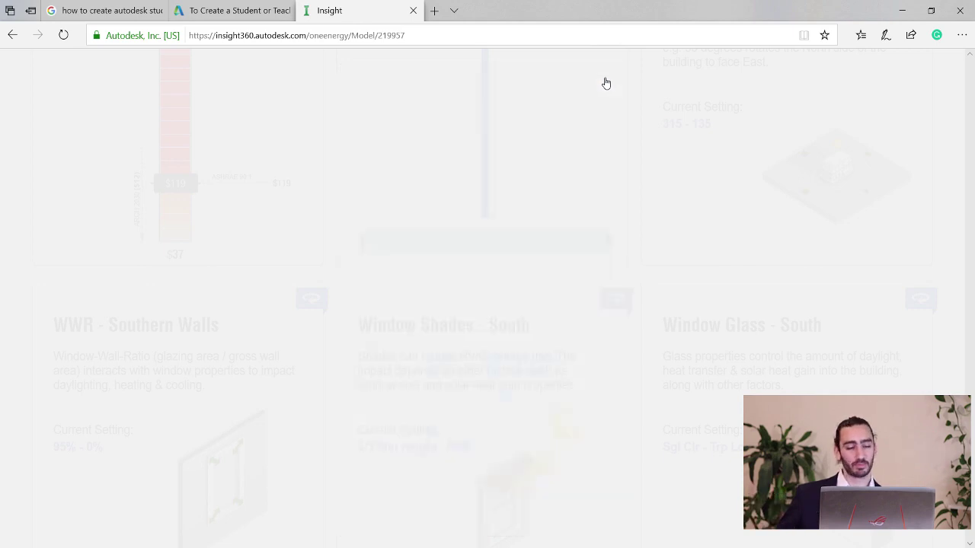
click(302, 307)
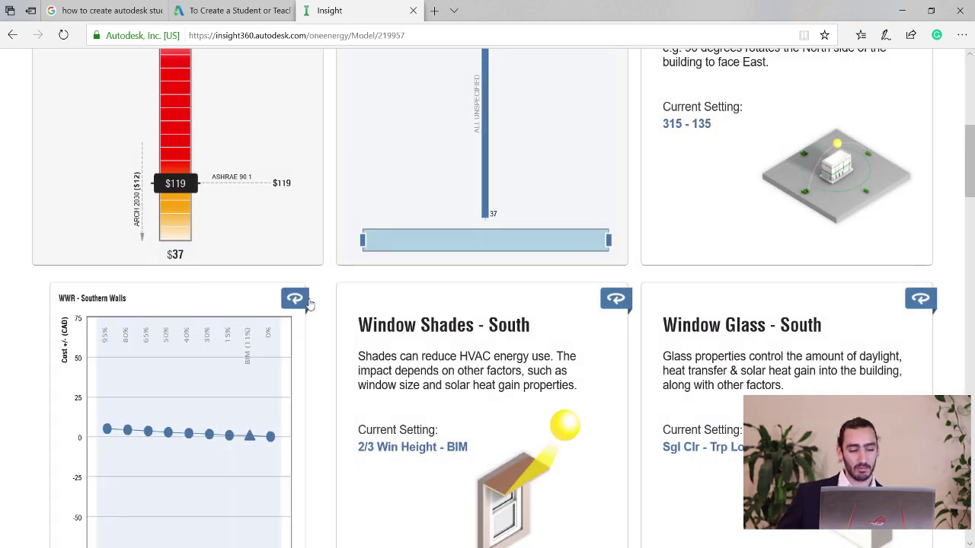
scroll(312, 198, up, 3)
scroll(300, 245, up, 2)
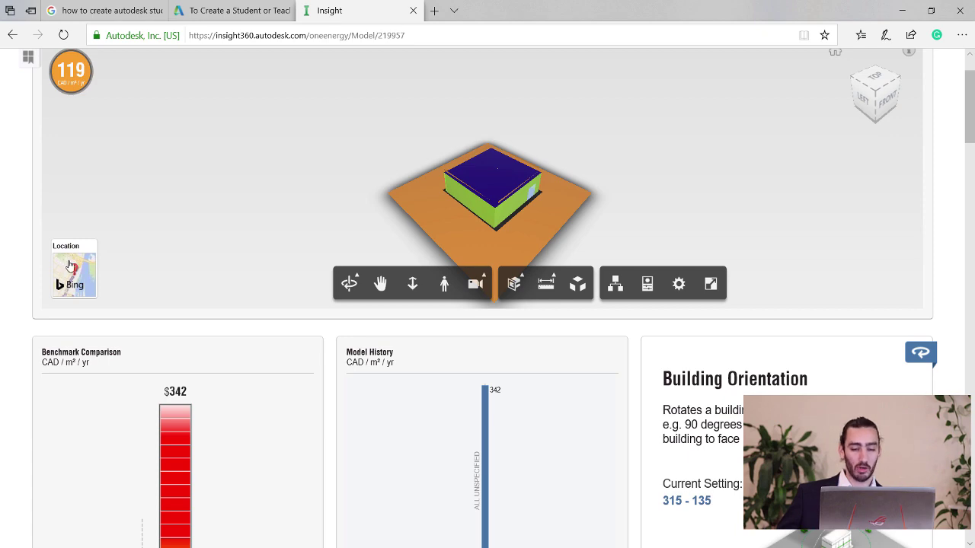
Review weather station 50328's Dec-Feb and Jun-Aug windroses on the site map, then return to the 3-D model.
click(69, 266)
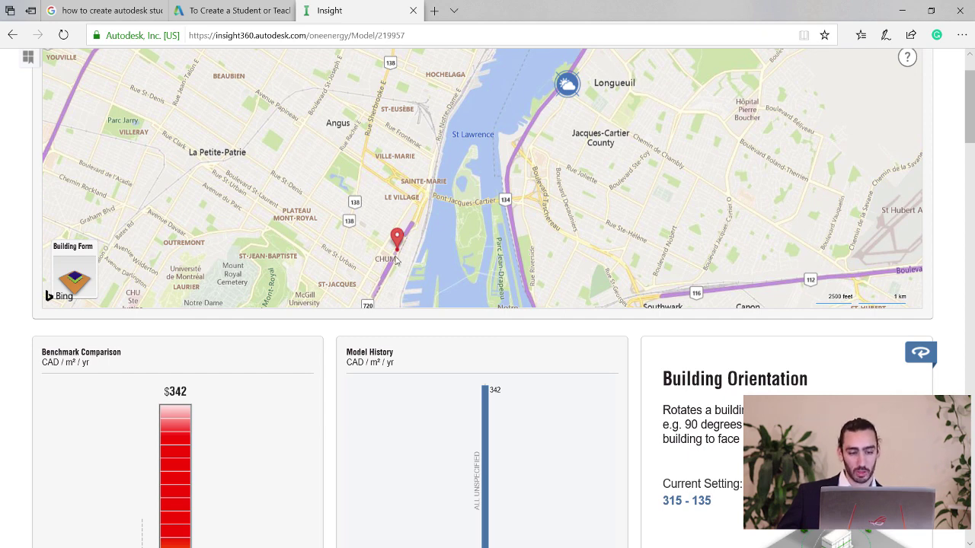
click(569, 88)
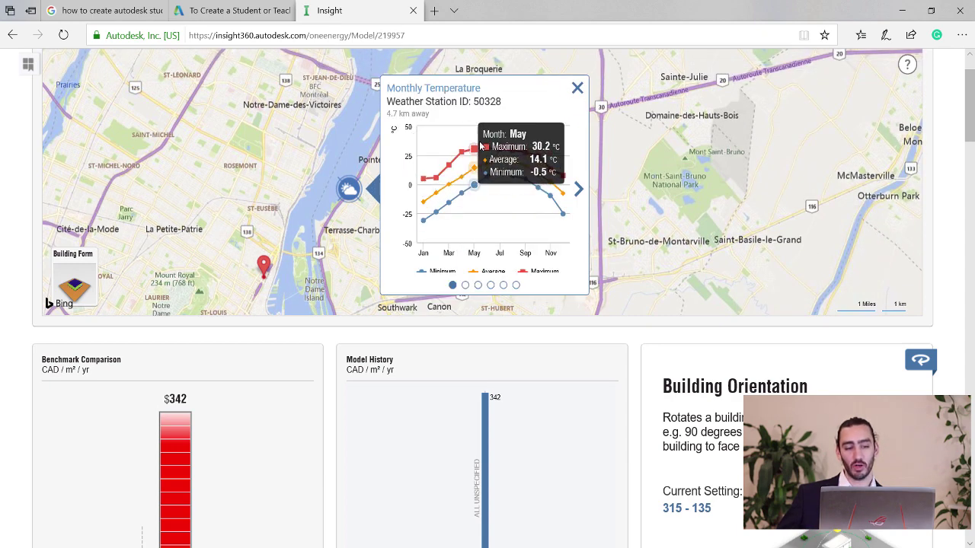
click(580, 195)
click(580, 195)
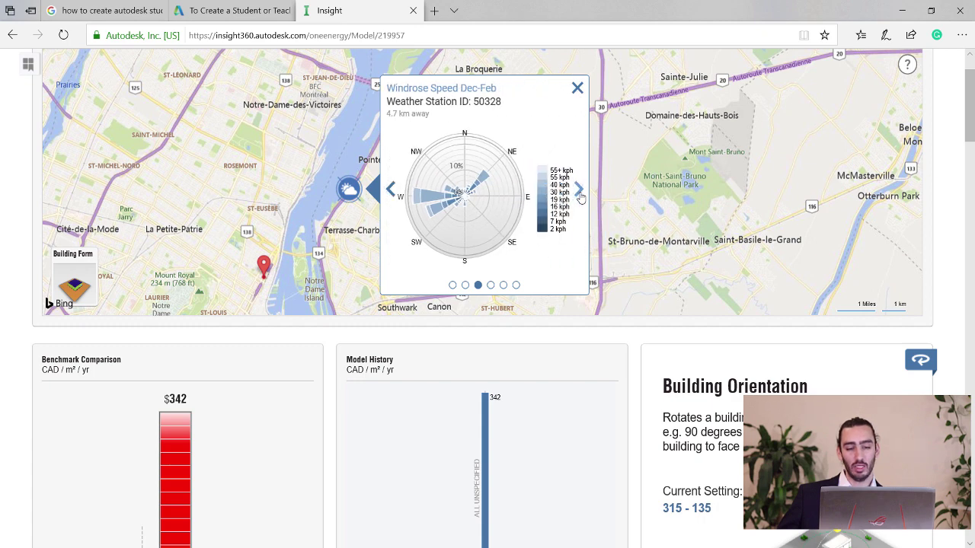
click(580, 195)
click(581, 195)
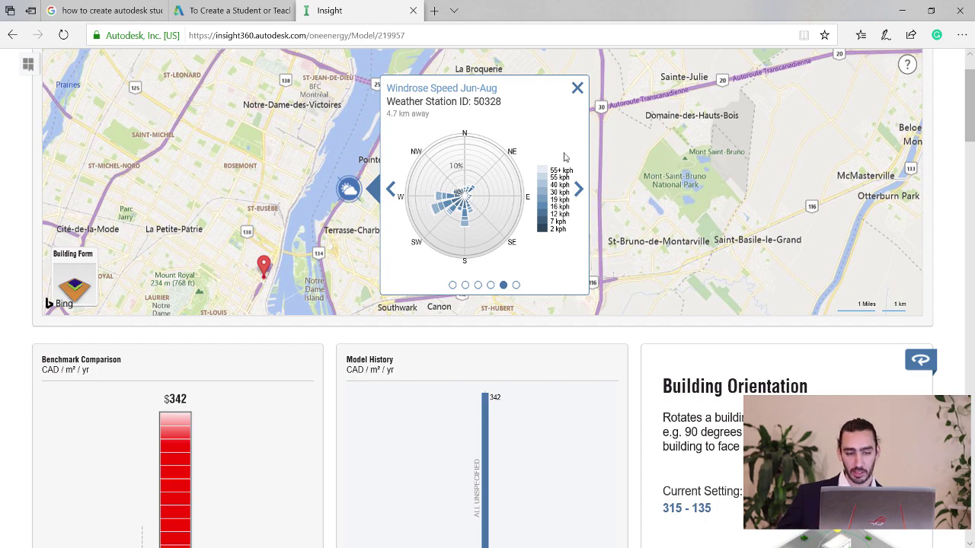
click(578, 89)
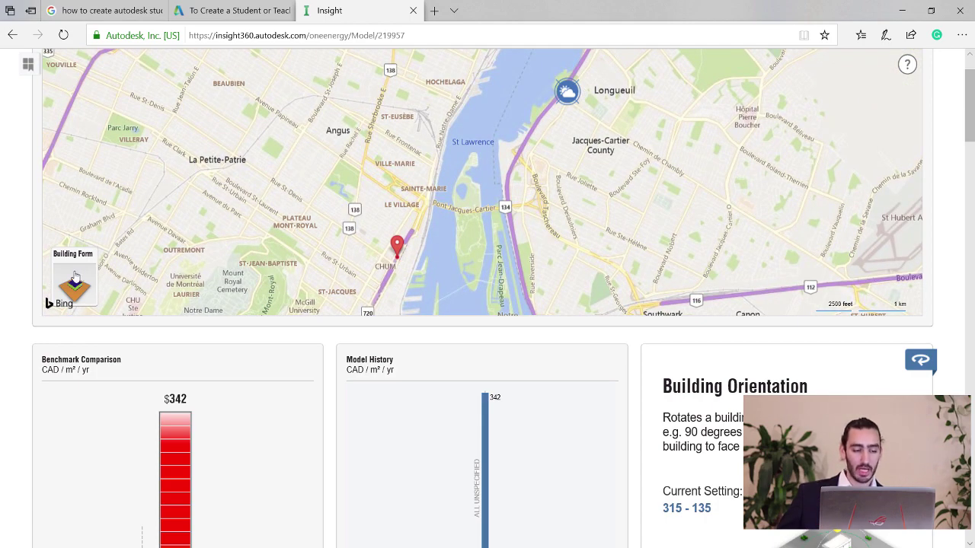
click(75, 278)
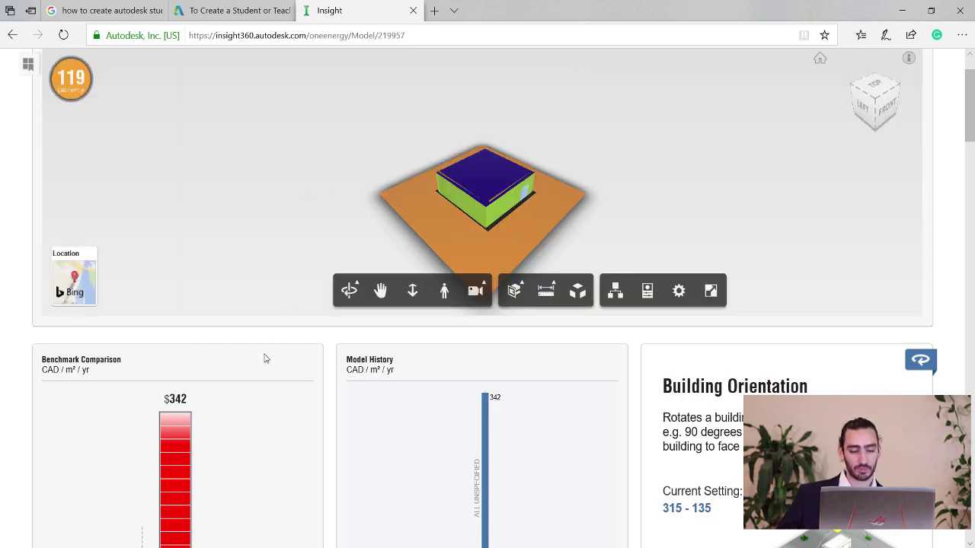
scroll(285, 394, down, 2)
scroll(285, 394, down, 1)
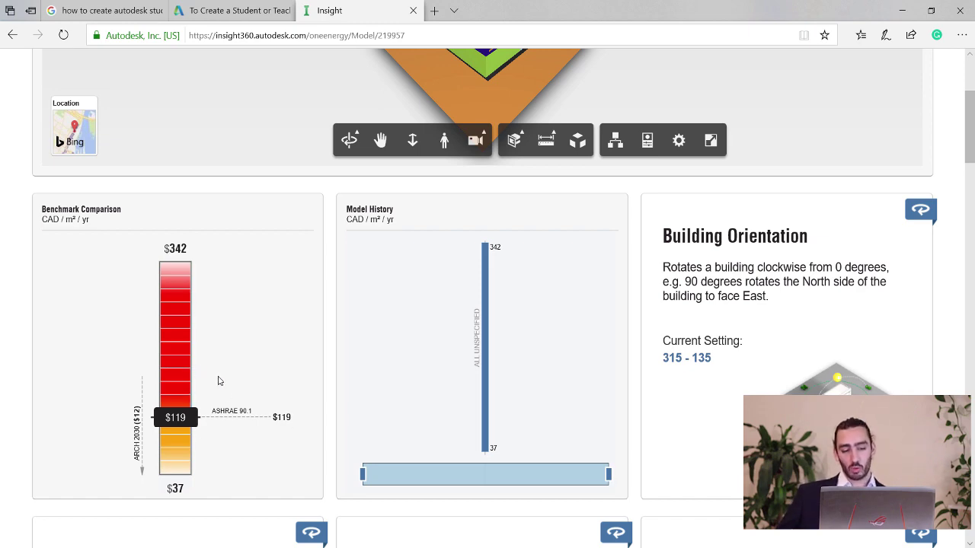
scroll(218, 379, down, 3)
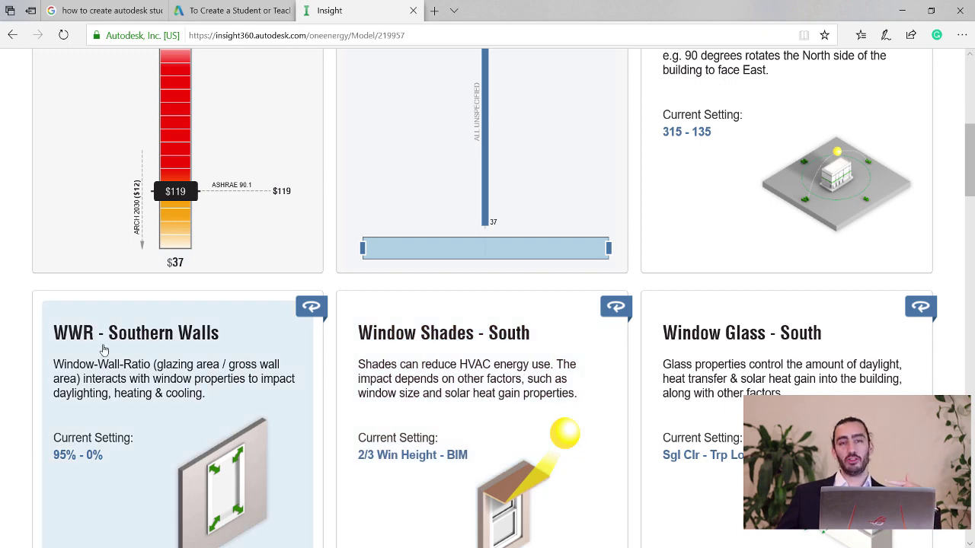
scroll(137, 342, down, 3)
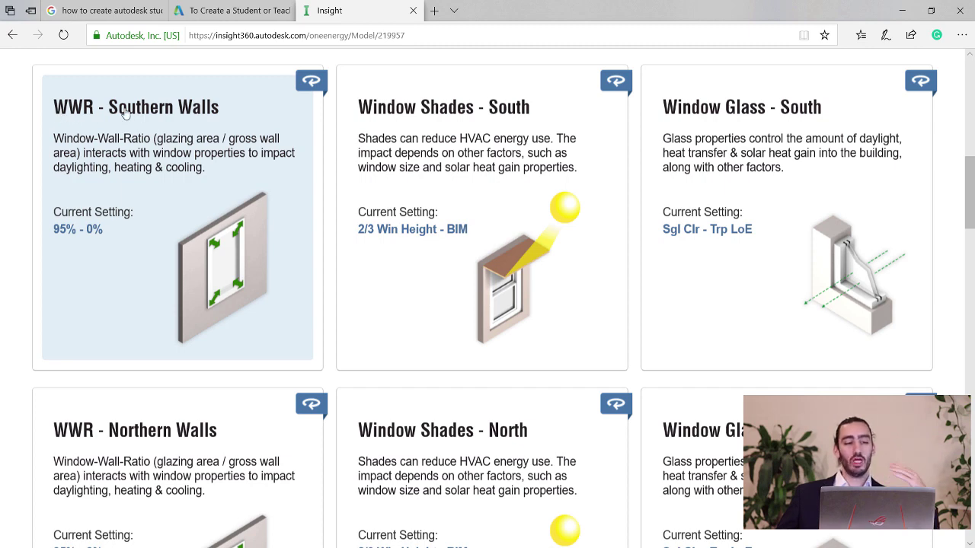
scroll(195, 124, down, 2)
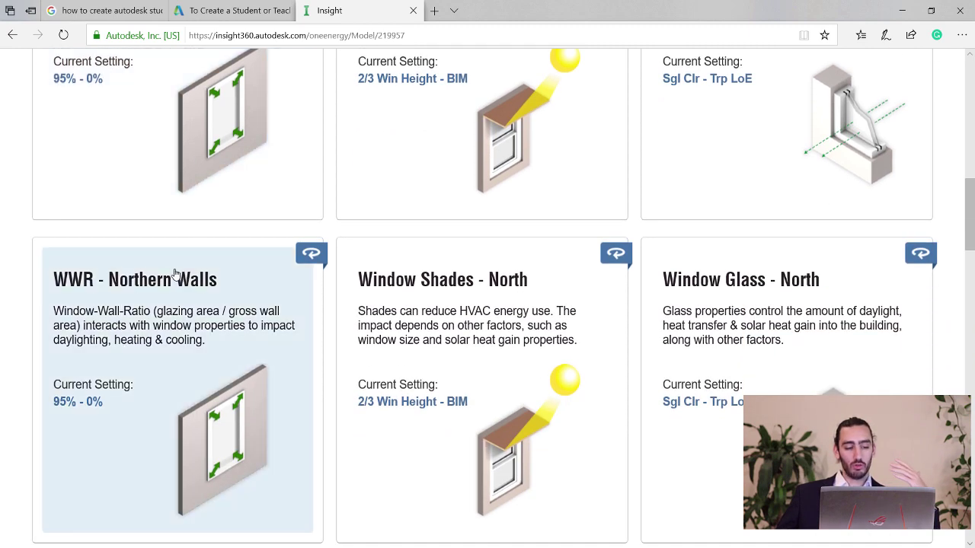
scroll(182, 305, down, 9)
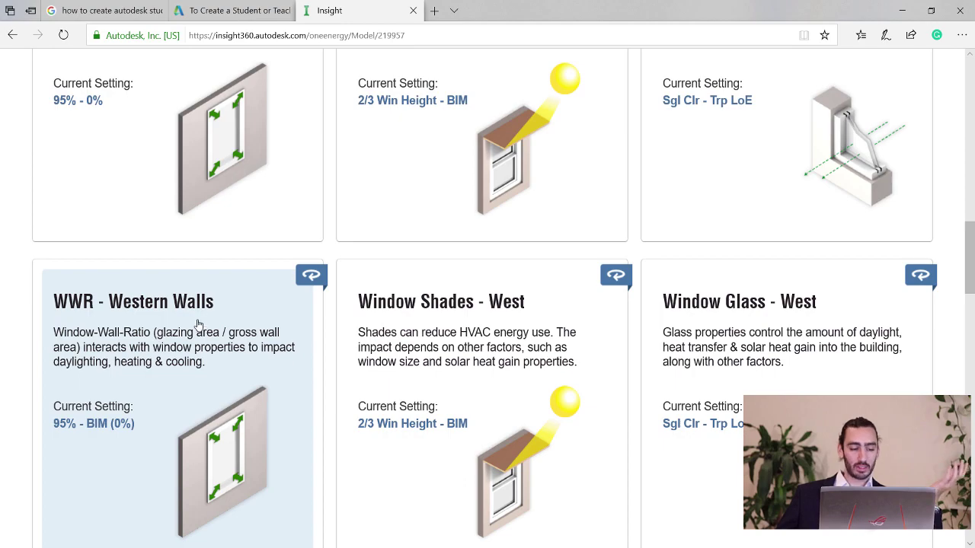
scroll(187, 263, up, 2)
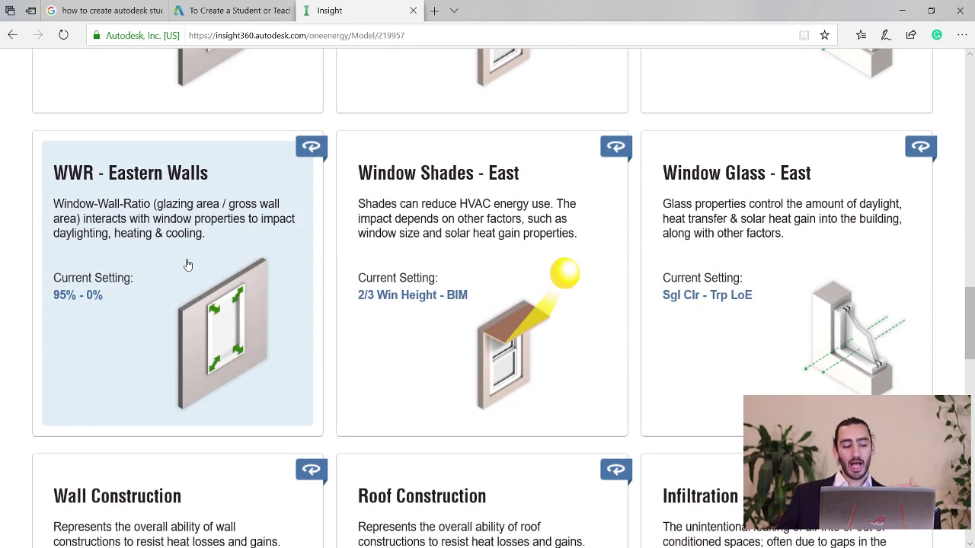
scroll(206, 259, up, 7)
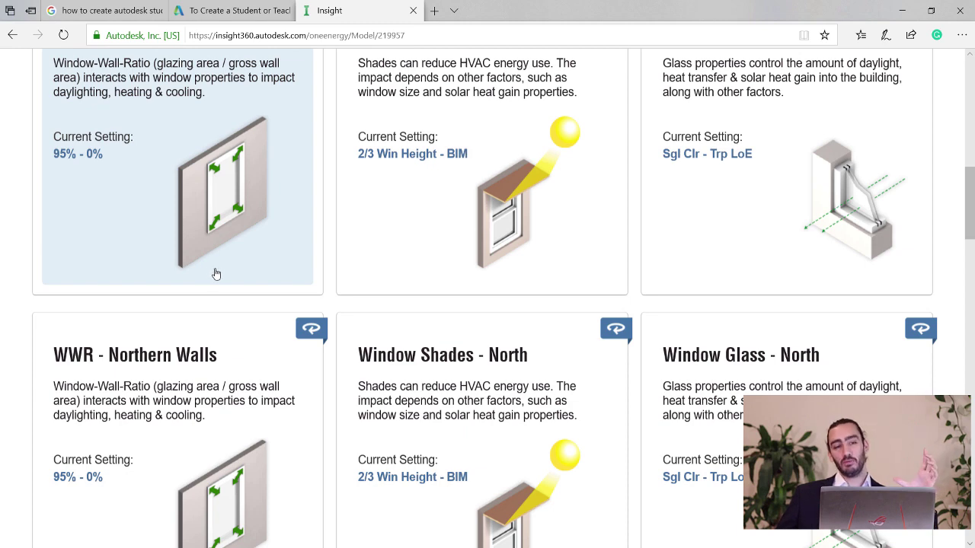
scroll(216, 272, up, 3)
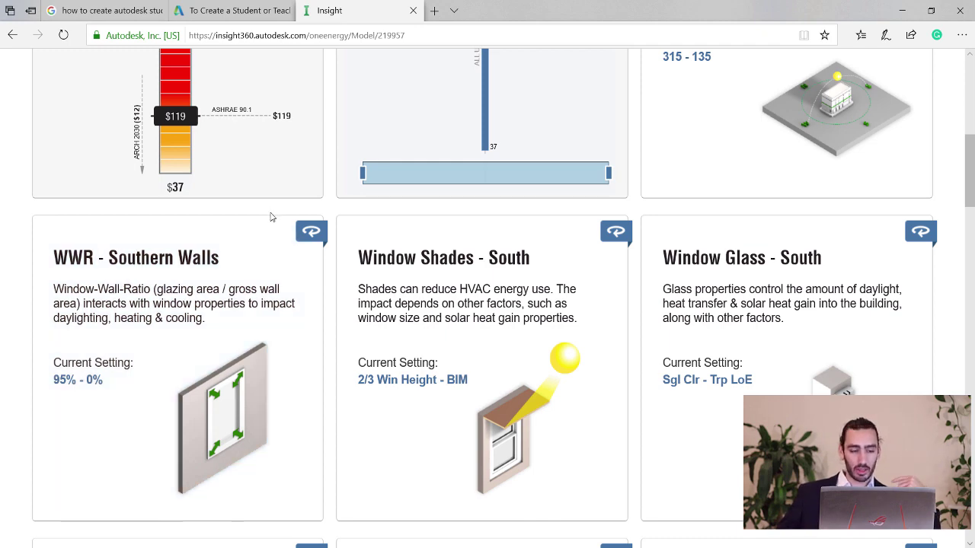
scroll(270, 217, up, 2)
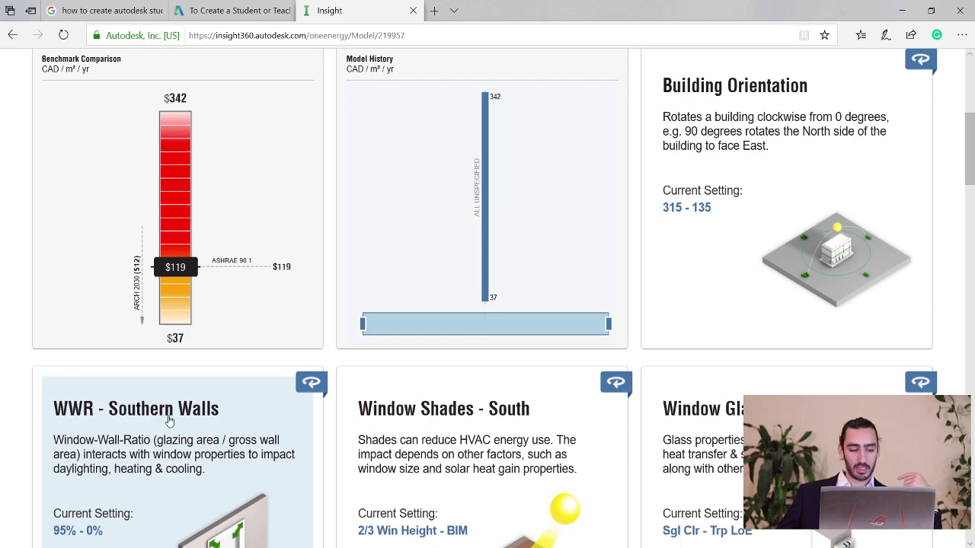
scroll(190, 403, down, 3)
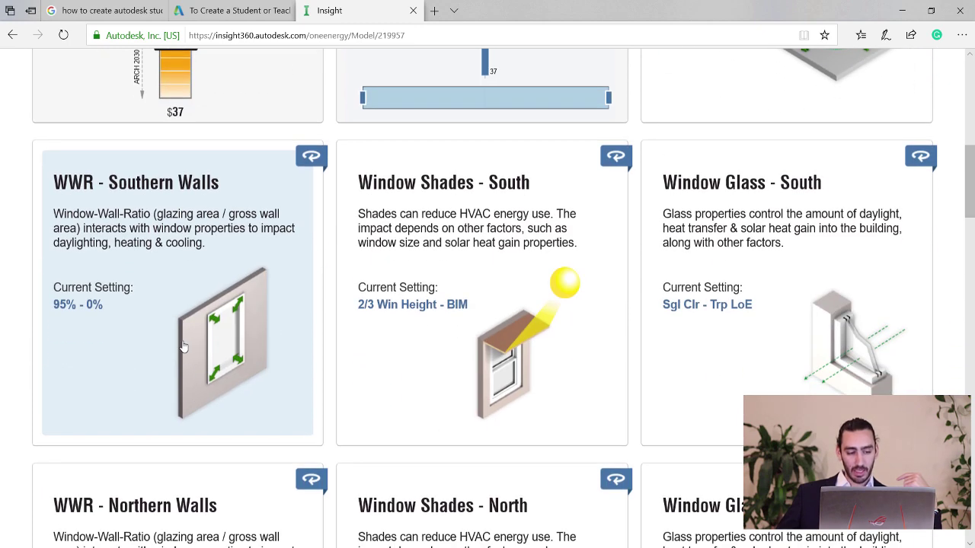
Set the Southern Walls WWR range to 40%–BIM (11%), lowering mean cost to 118 CAD/m²/yr.
click(182, 347)
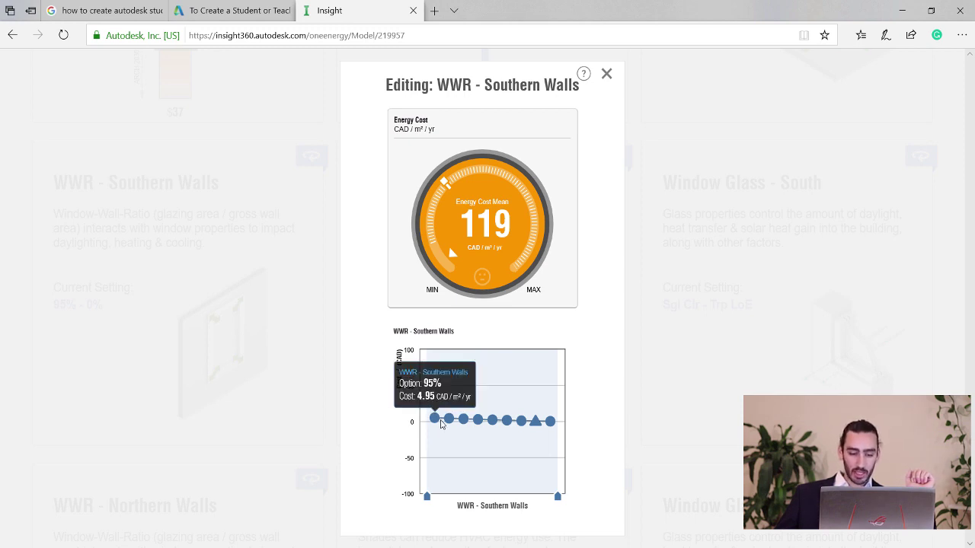
mouse_move(492, 429)
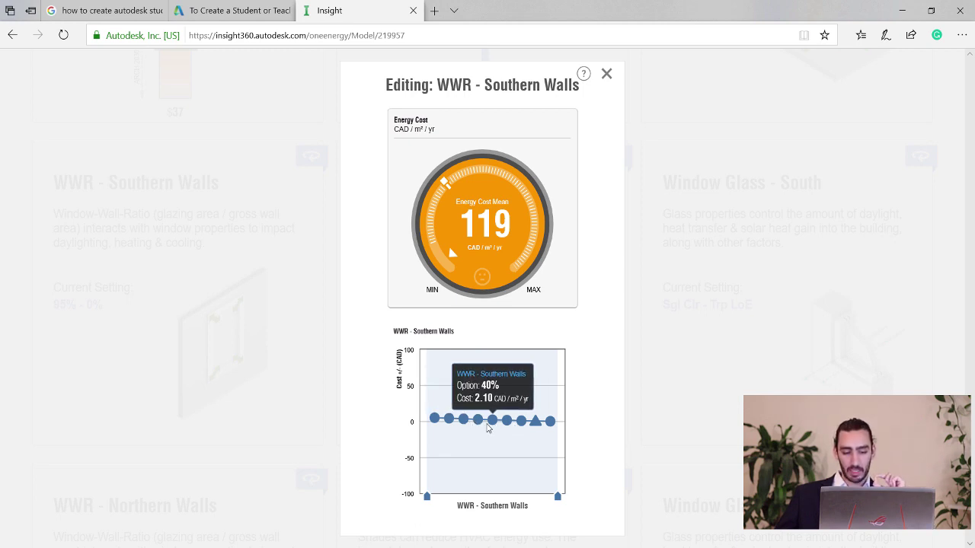
mouse_move(534, 428)
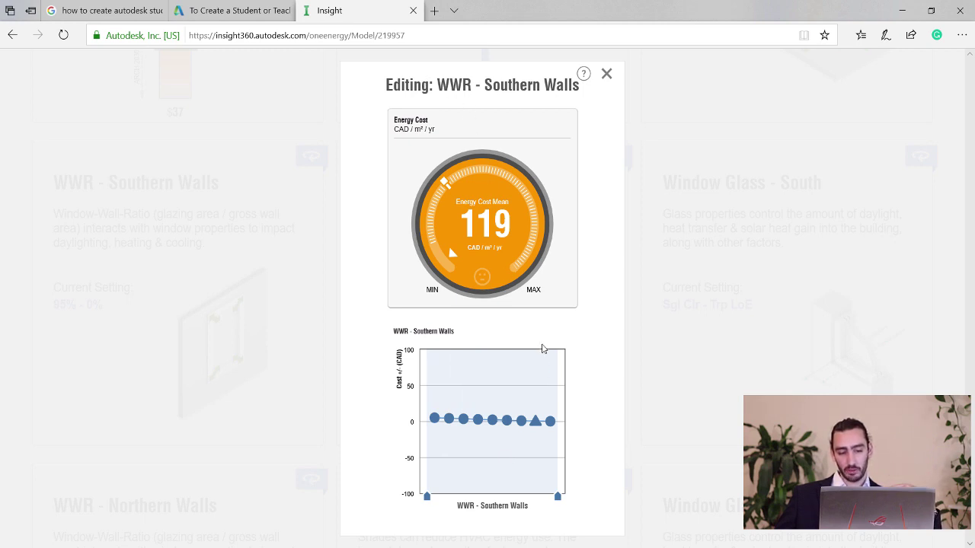
mouse_move(554, 431)
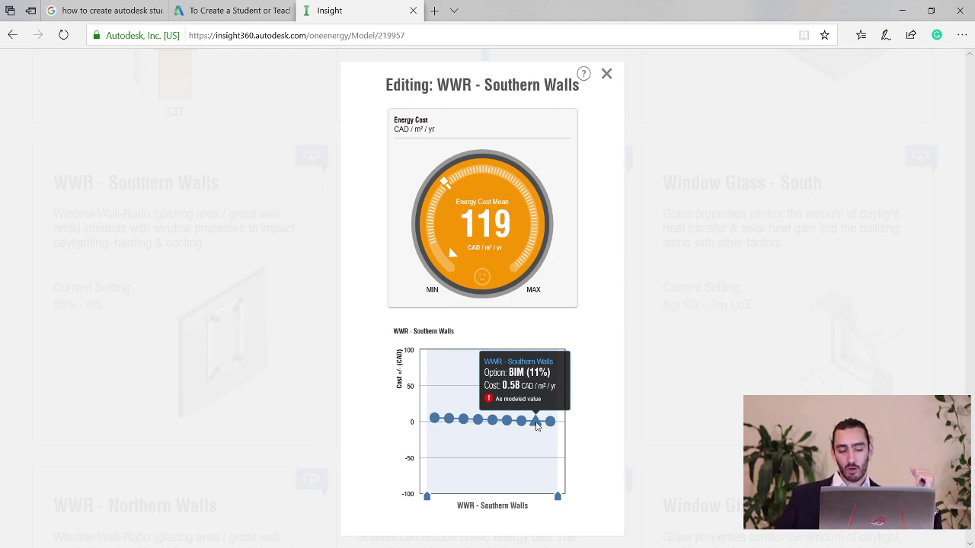
mouse_move(557, 499)
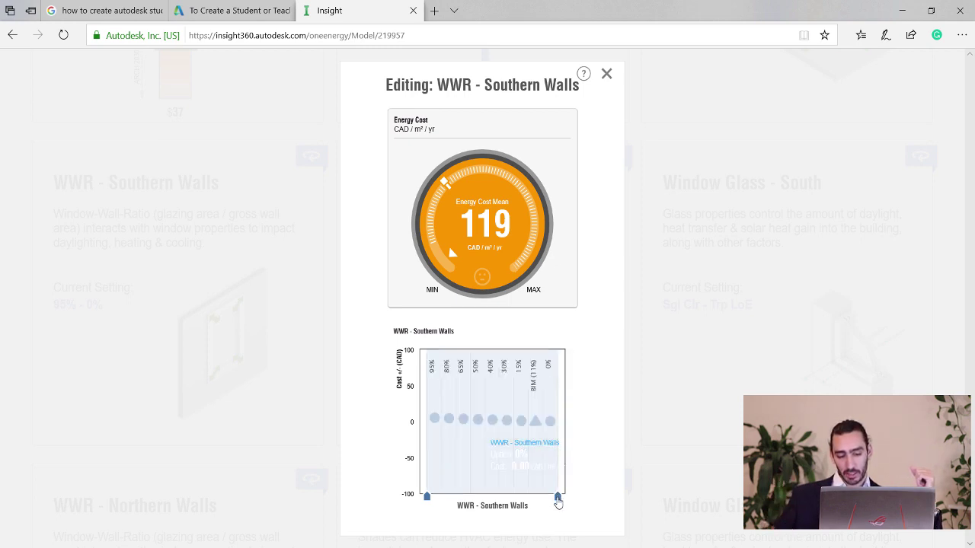
drag(557, 499, 542, 502)
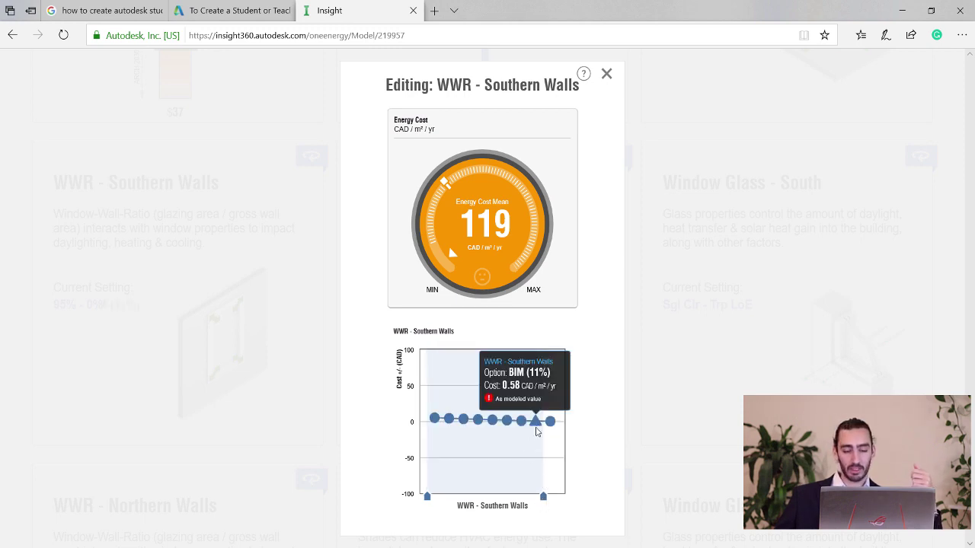
mouse_move(491, 423)
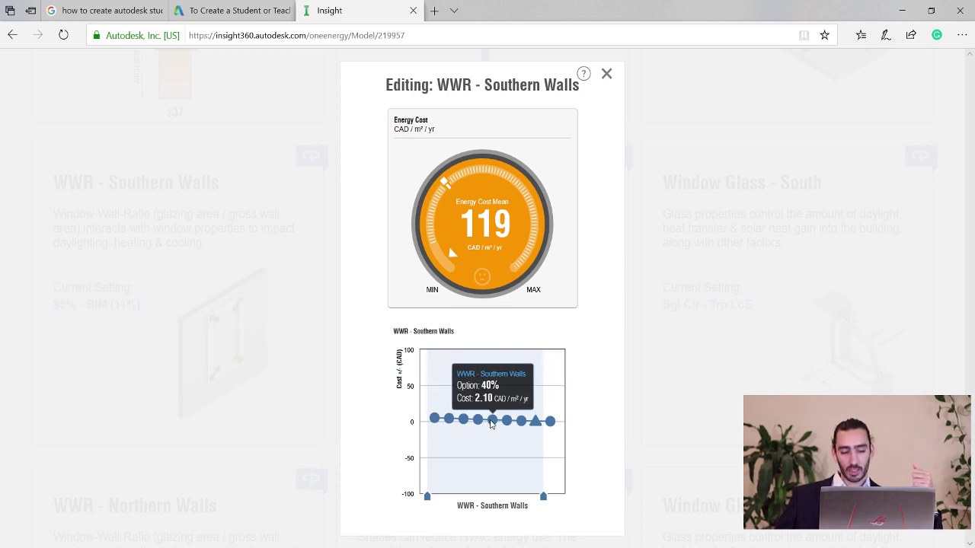
drag(427, 496, 486, 491)
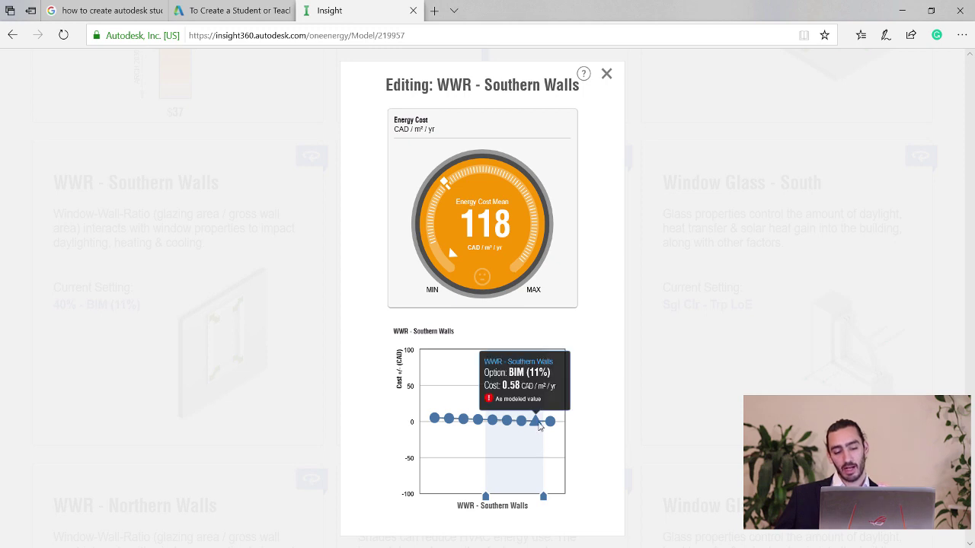
mouse_move(493, 424)
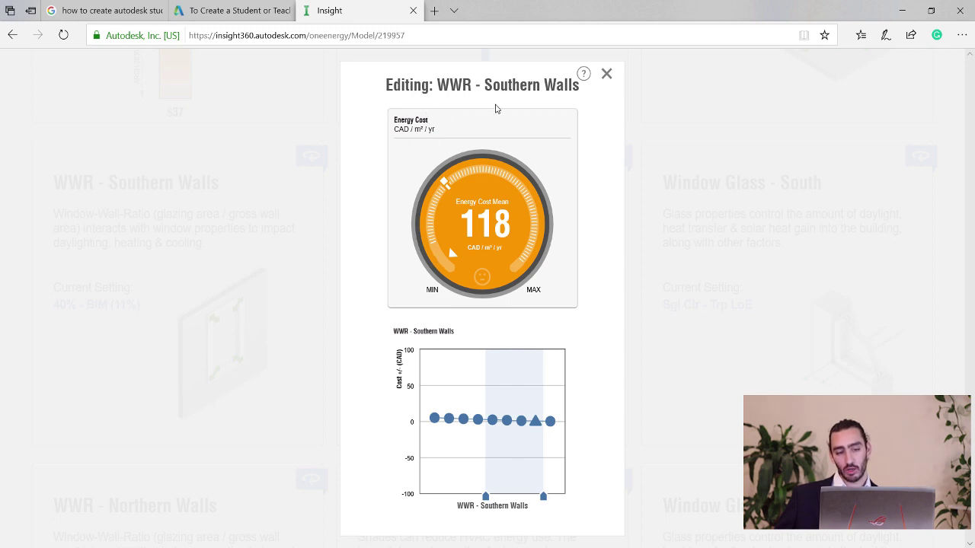
click(607, 74)
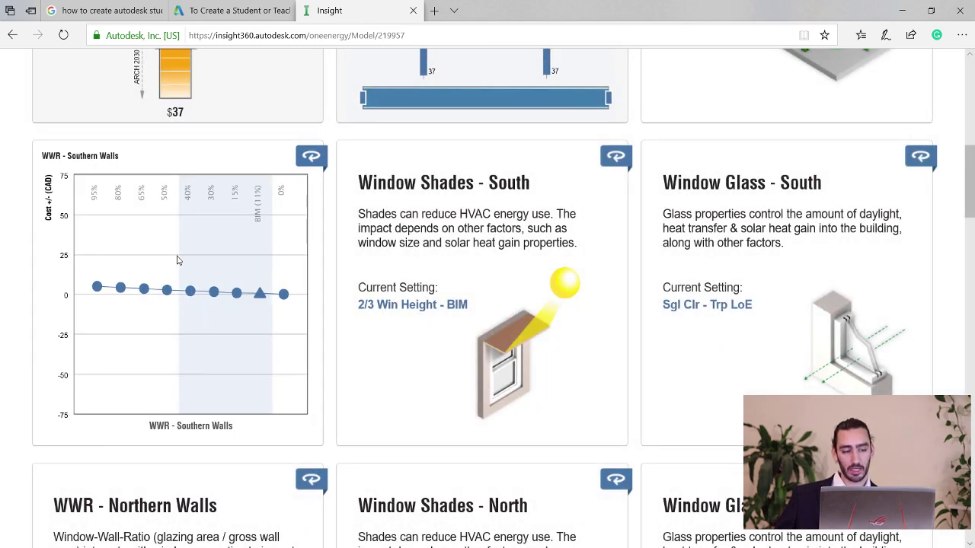
Narrow the Northern Walls WWR to 40%–BIM (11%), dropping mean cost to 116 CAD/m²/yr.
scroll(177, 260, down, 2)
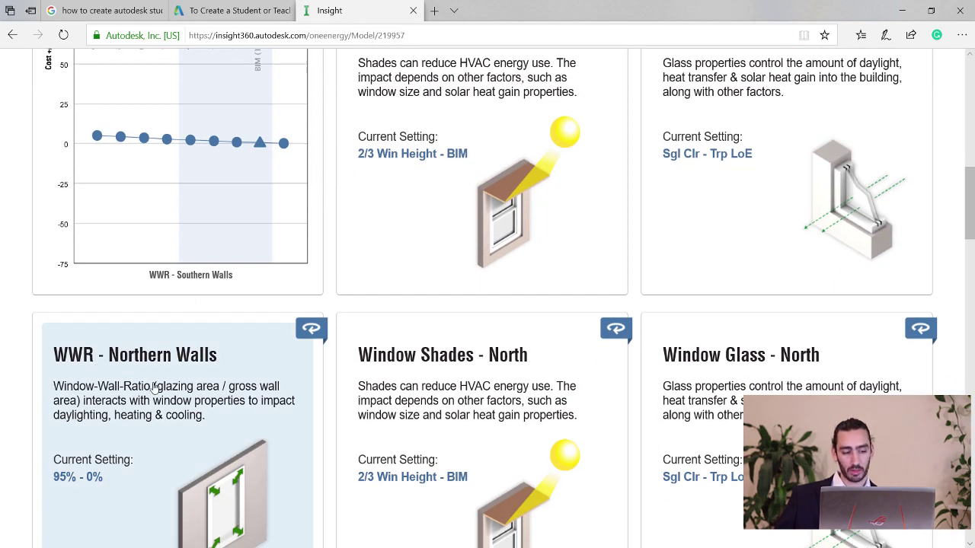
click(155, 388)
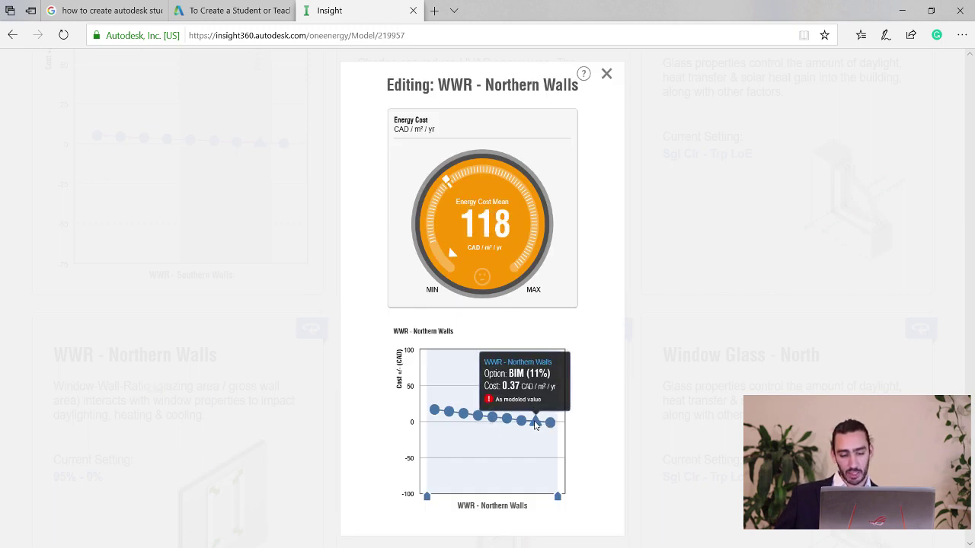
drag(558, 496, 545, 499)
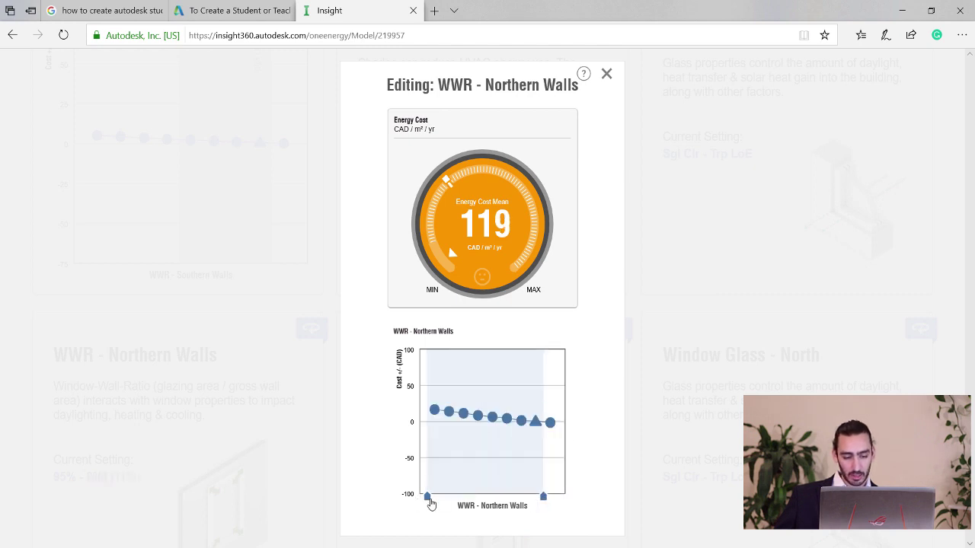
drag(428, 498, 485, 496)
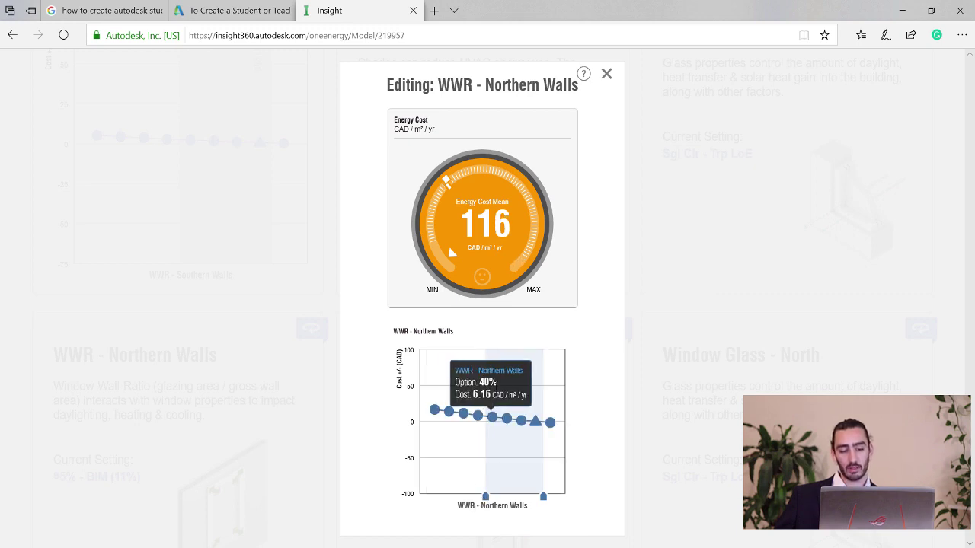
mouse_move(511, 442)
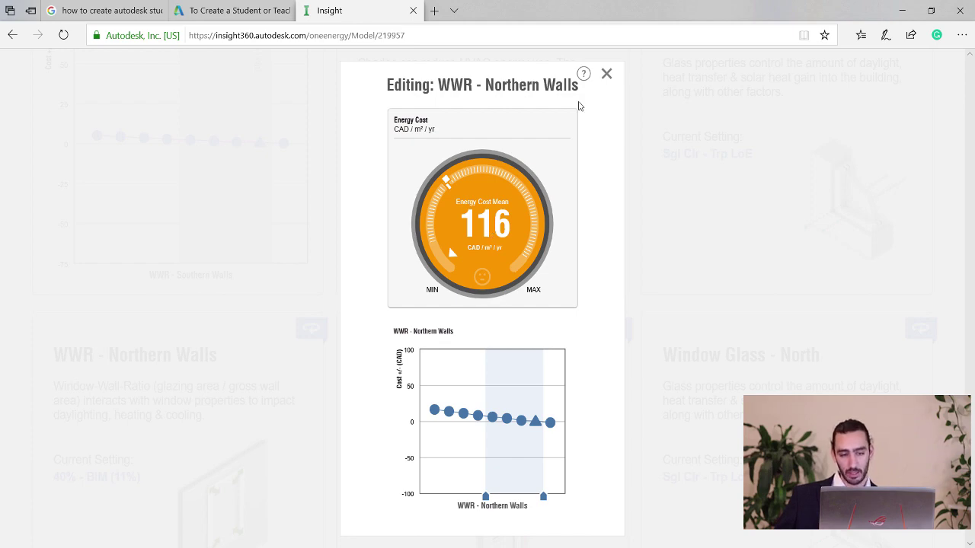
click(606, 73)
Fix the Western Walls WWR at BIM (0%) only, cutting mean cost to 114 CAD/m²/yr.
scroll(231, 343, down, 1)
scroll(235, 356, down, 5)
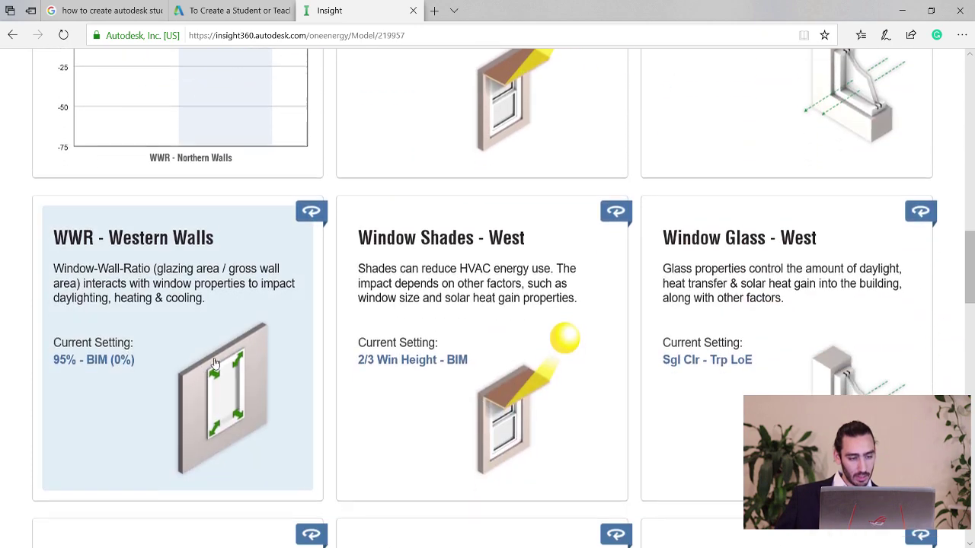
click(239, 355)
mouse_move(551, 426)
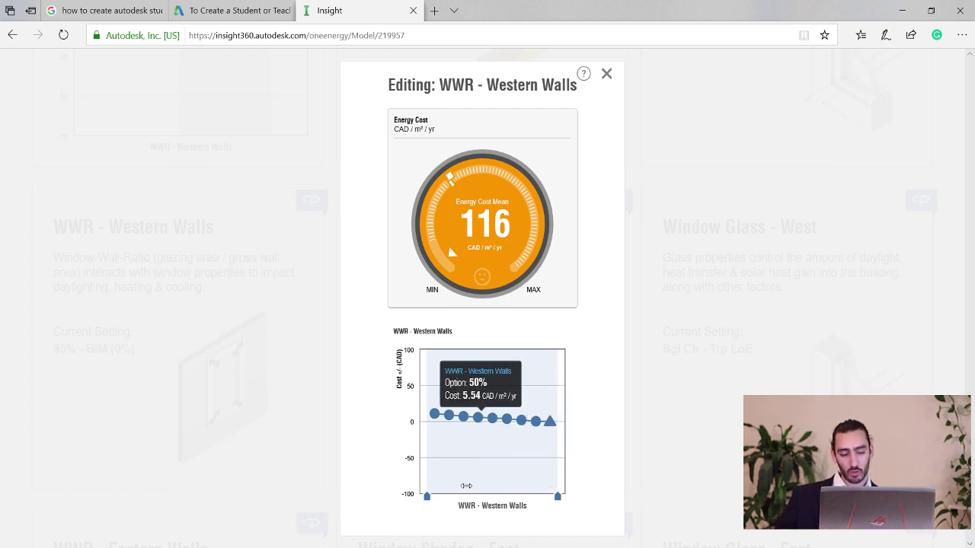
drag(427, 496, 543, 484)
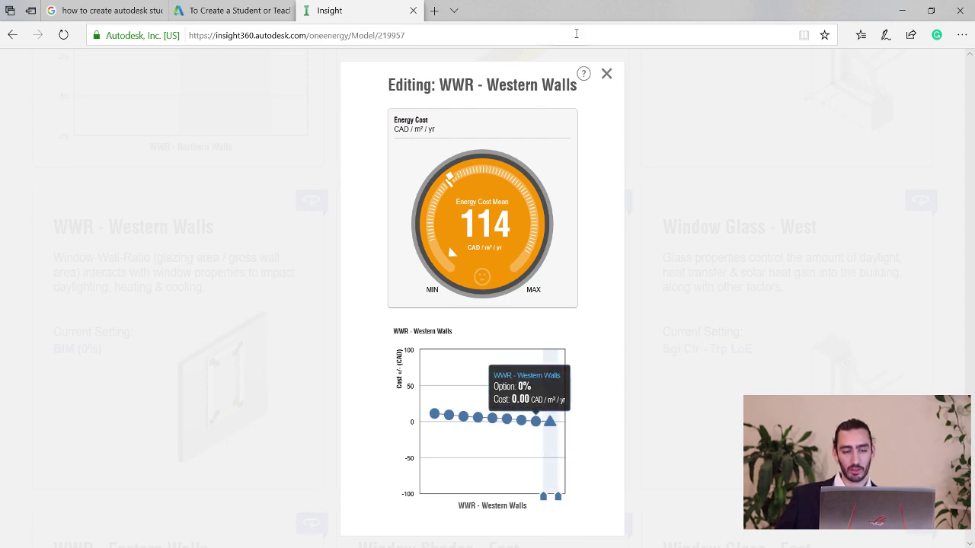
click(606, 73)
Narrow the Eastern Walls WWR to 40%–BIM (11%), bringing mean cost to 112 CAD/m²/yr.
scroll(163, 352, down, 3)
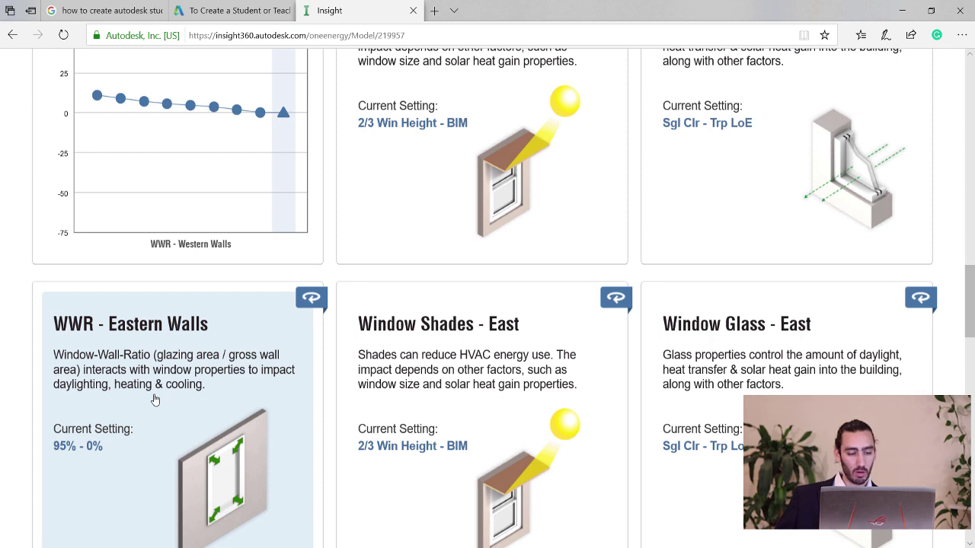
click(155, 399)
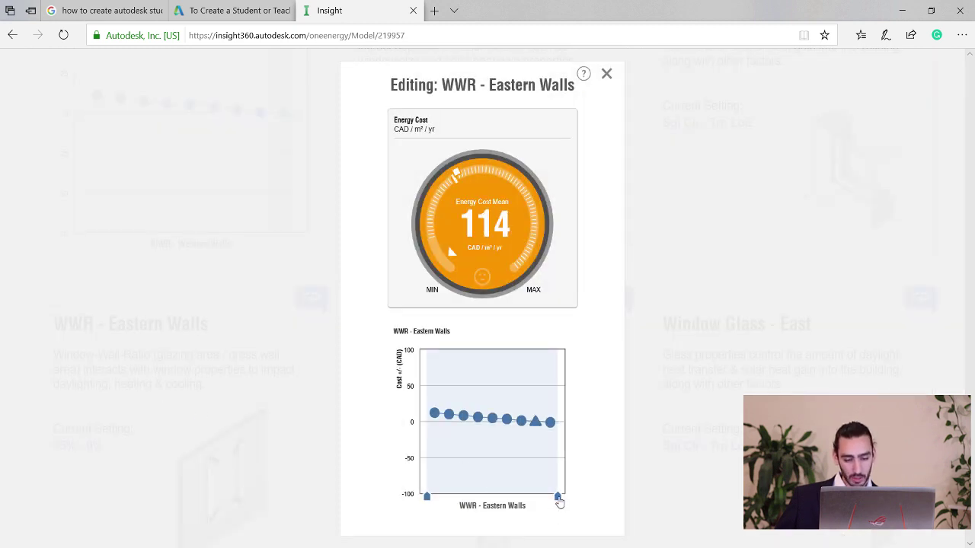
drag(559, 500, 544, 499)
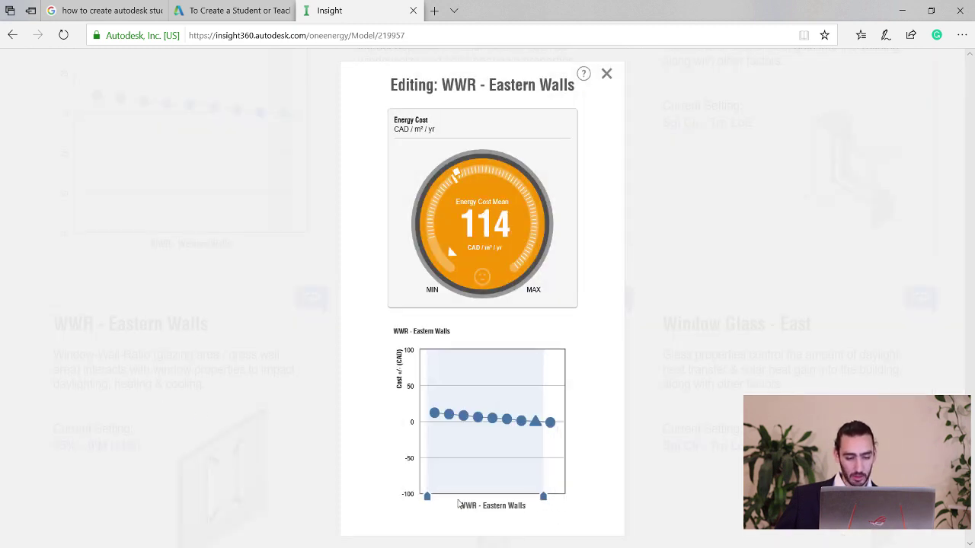
drag(426, 497, 485, 498)
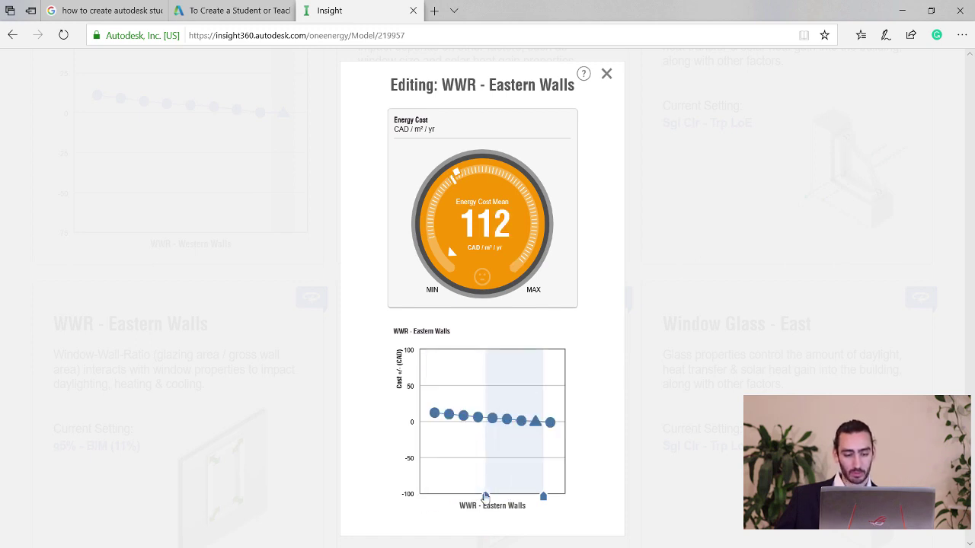
click(606, 74)
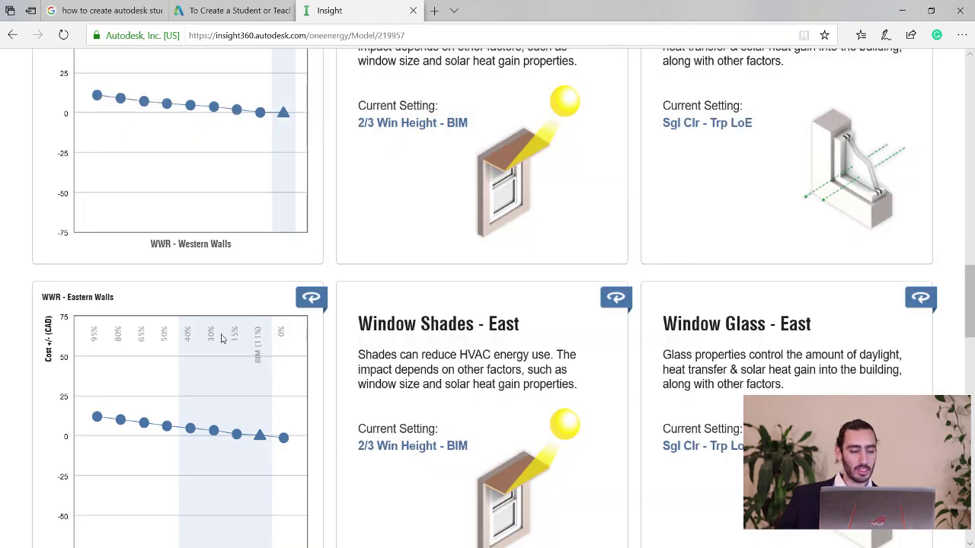
scroll(220, 340, down, 5)
scroll(184, 177, up, 6)
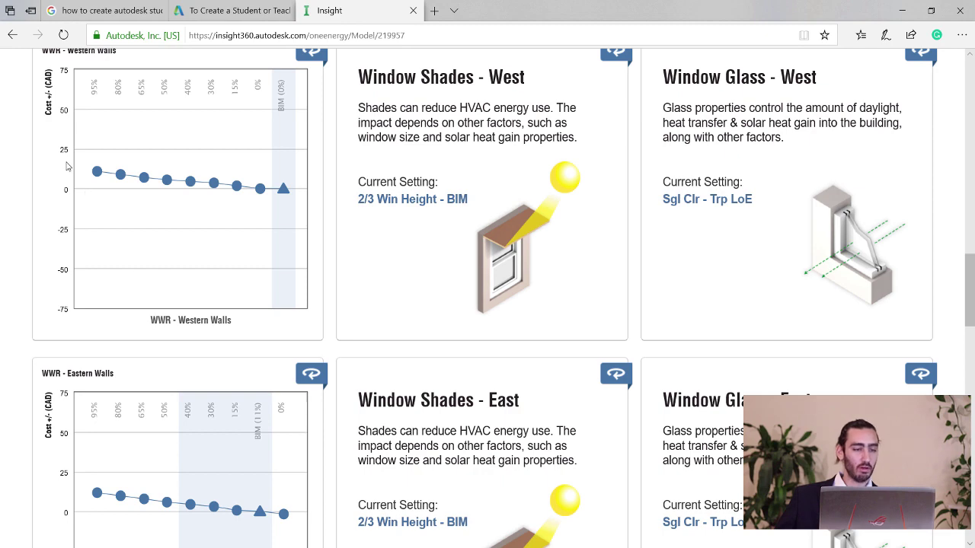
scroll(215, 454, up, 4)
scroll(215, 454, up, 5)
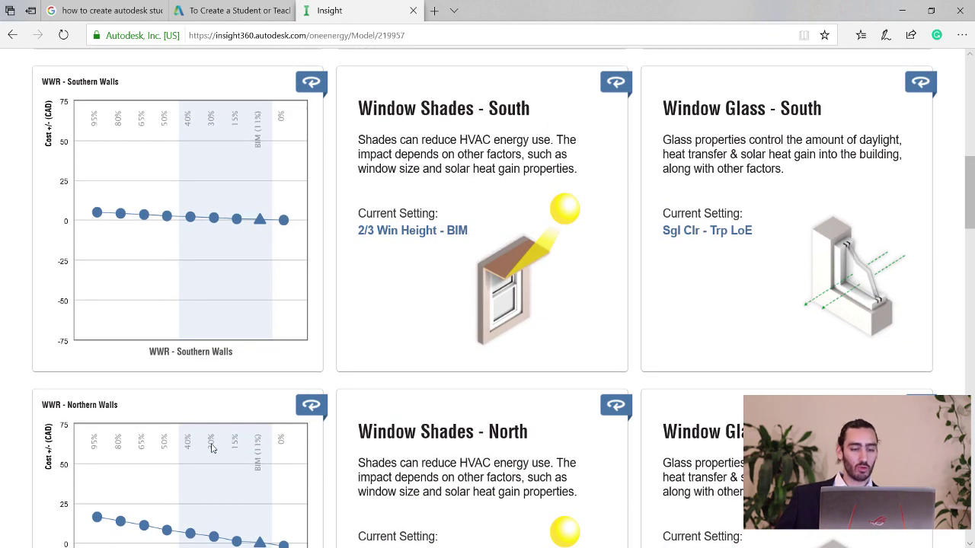
scroll(212, 449, up, 2)
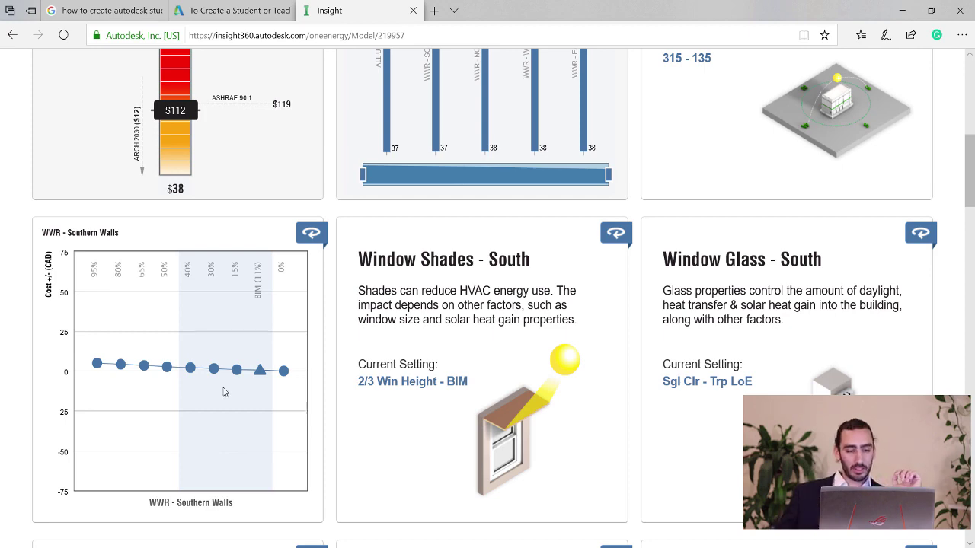
scroll(387, 307, up, 3)
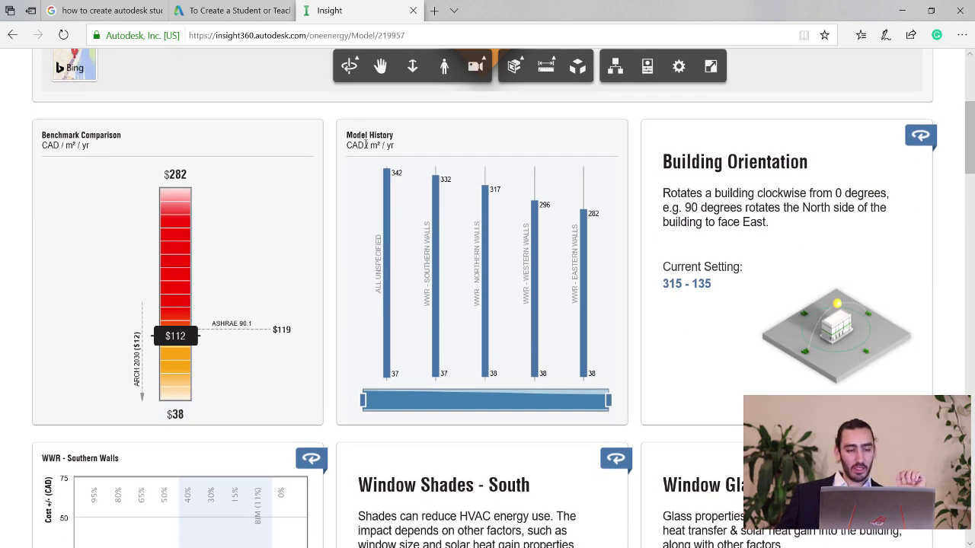
mouse_move(420, 197)
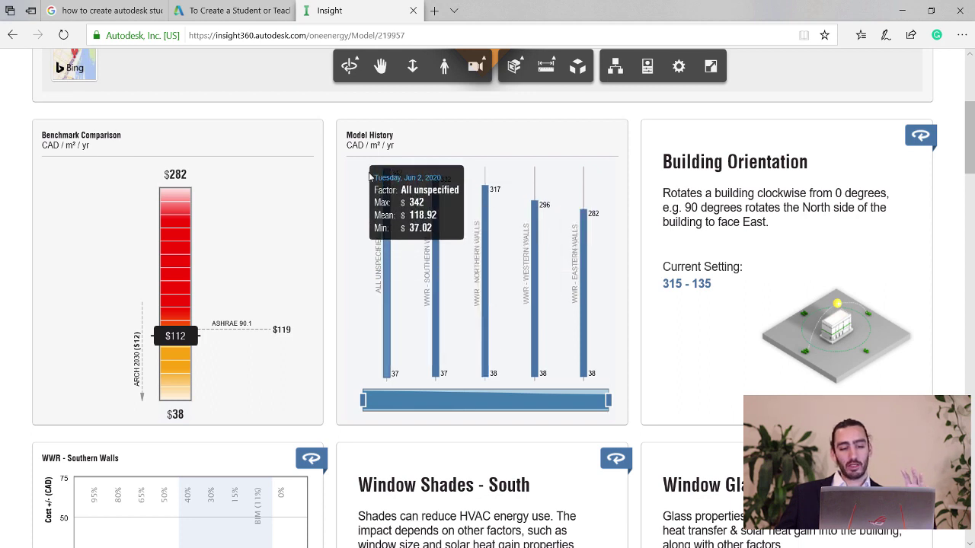
mouse_move(590, 265)
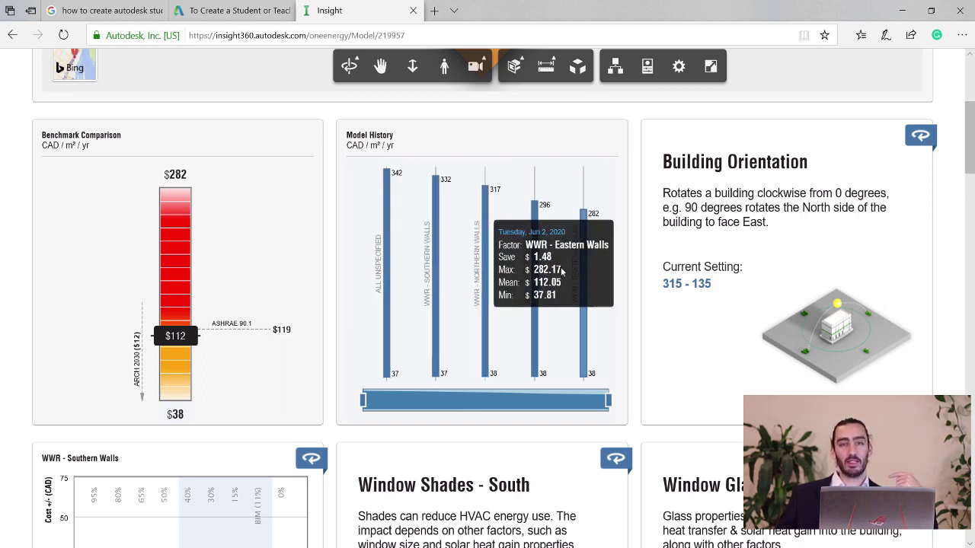
scroll(562, 272, up, 3)
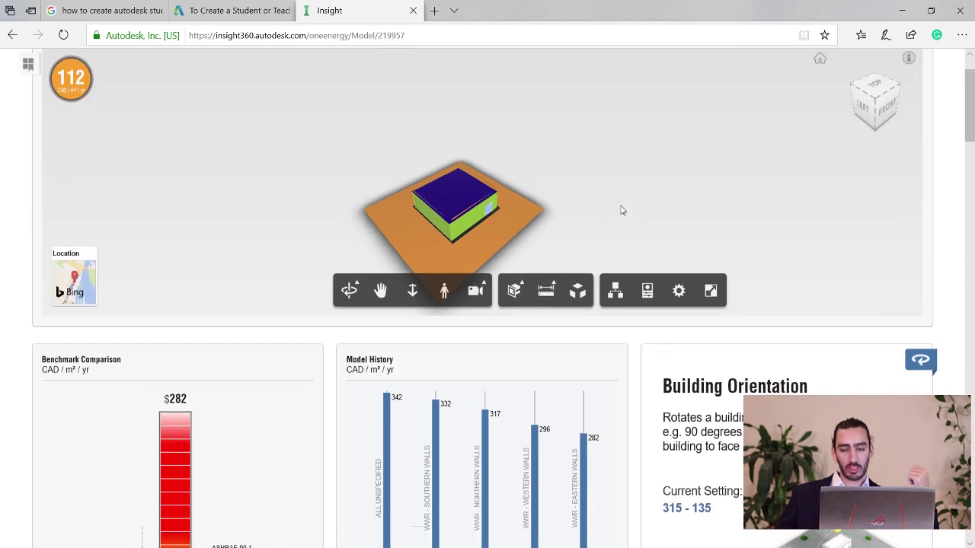
scroll(487, 274, up, 1)
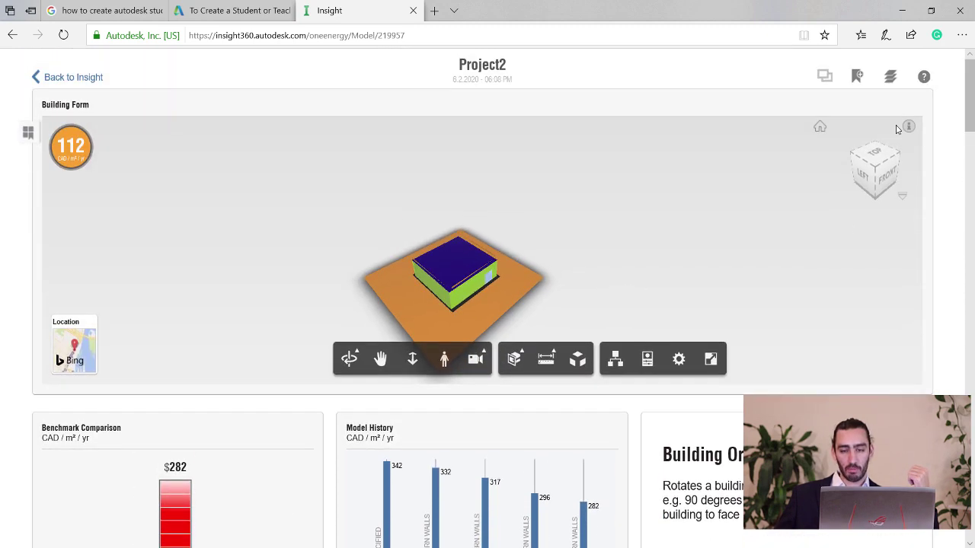
Add a scenario from the current factor settings and rename it from Untitled Scenario to 'WWR'.
click(857, 79)
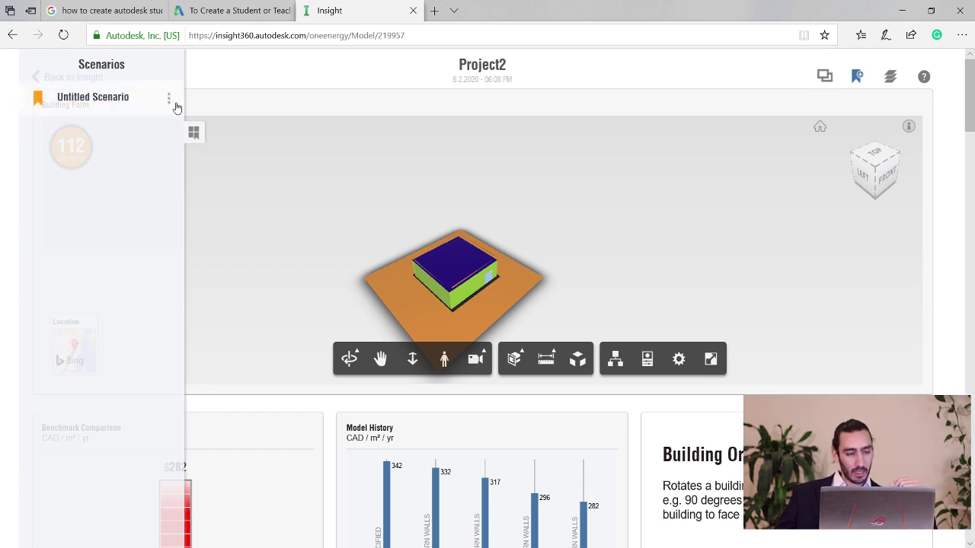
click(168, 99)
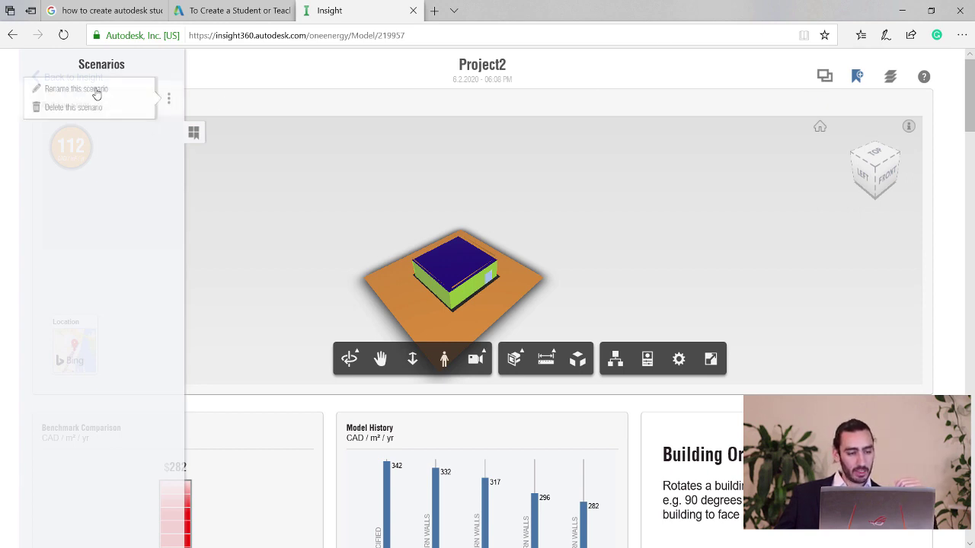
click(97, 92)
text(WWR)
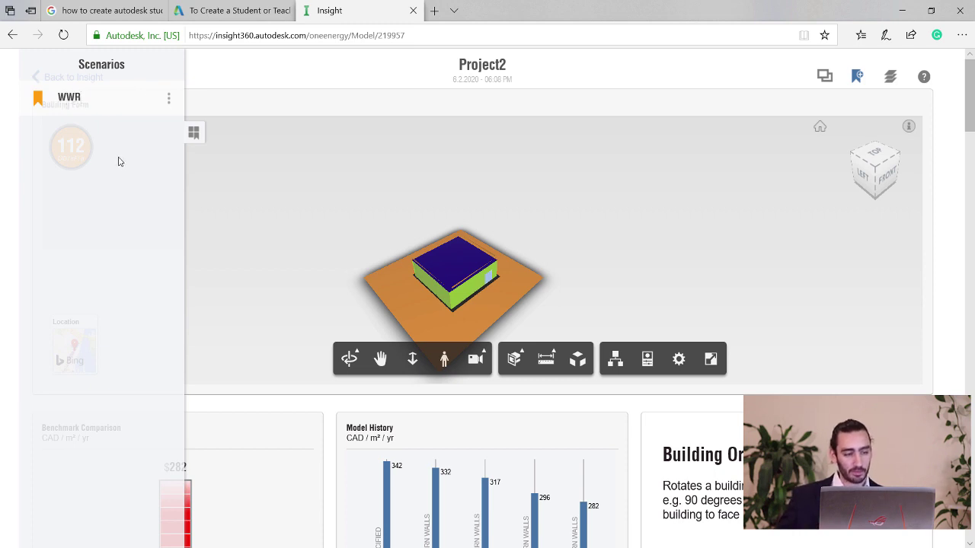
key(Return)
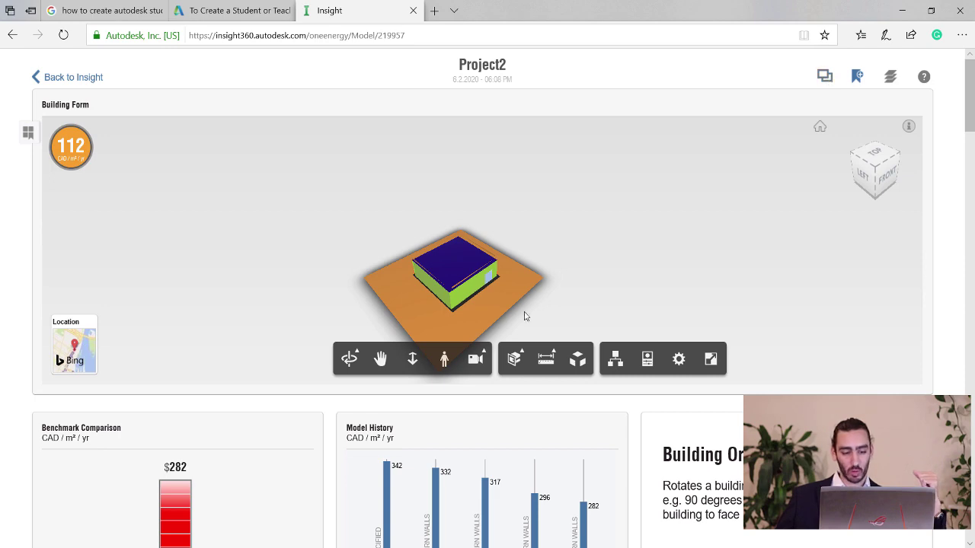
Scroll down to the Window Shades - South card and open its editor.
scroll(355, 407, down, 2)
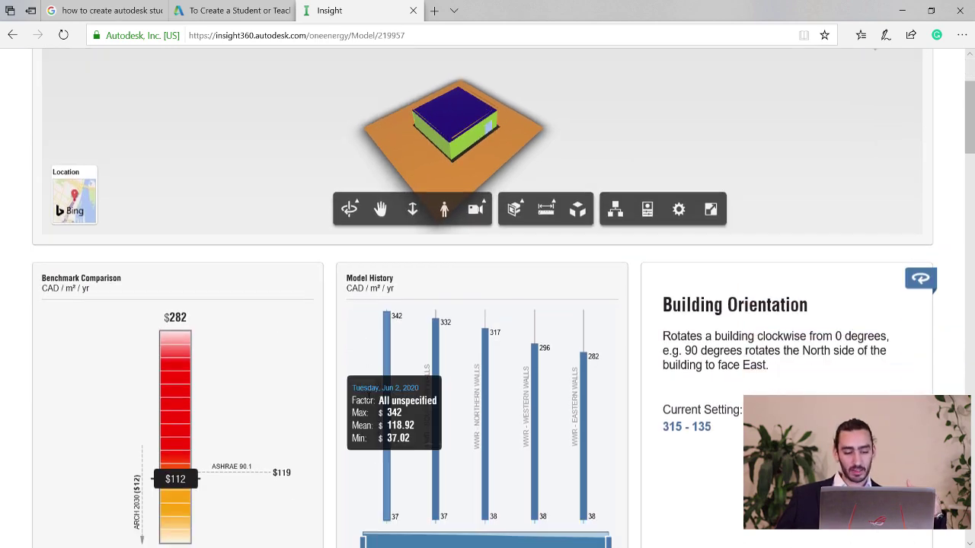
scroll(355, 407, down, 4)
scroll(404, 189, down, 3)
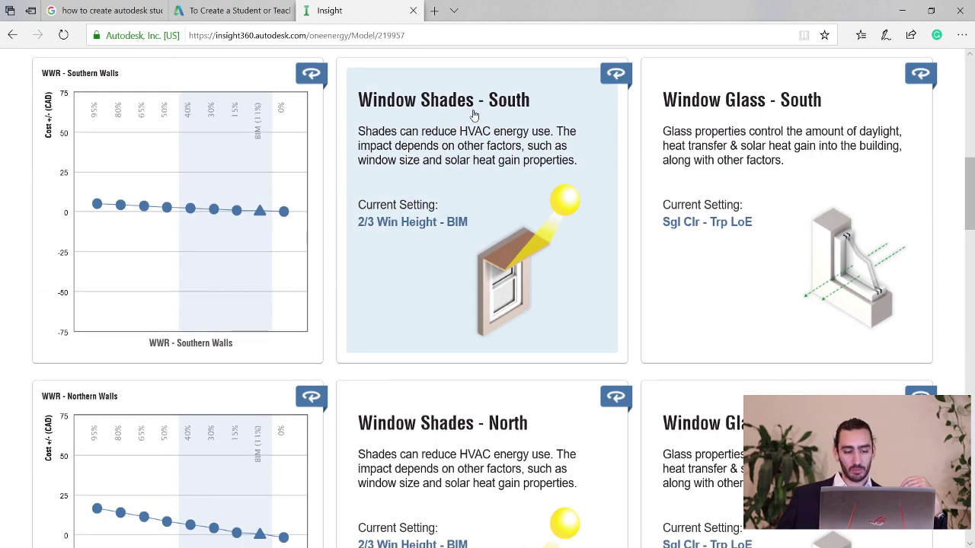
scroll(474, 114, down, 12)
scroll(485, 196, up, 3)
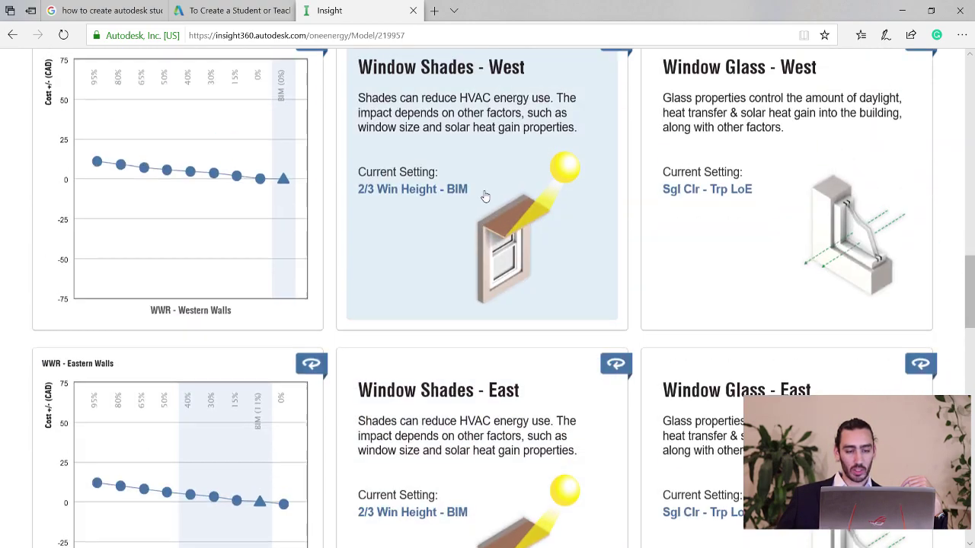
scroll(485, 197, up, 14)
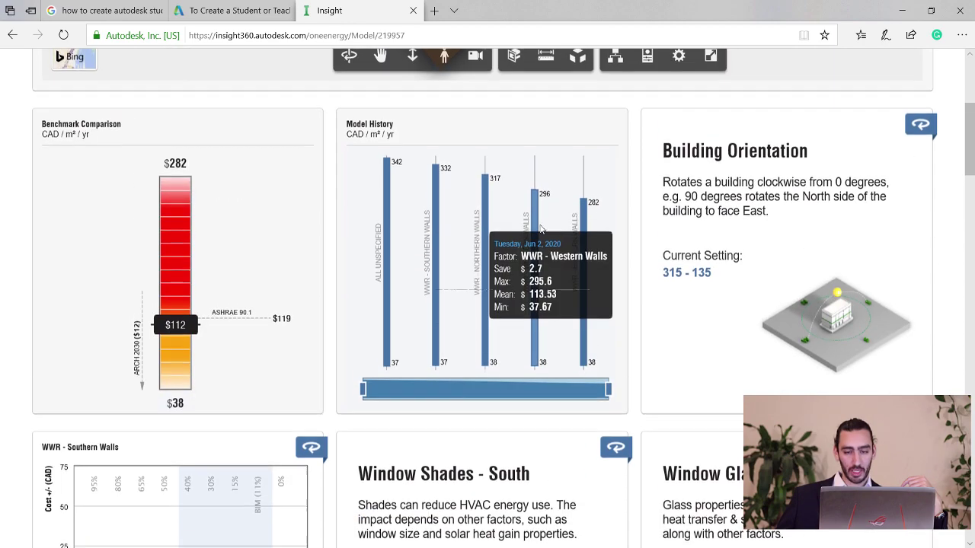
scroll(540, 228, down, 3)
scroll(531, 244, up, 3)
scroll(496, 282, down, 3)
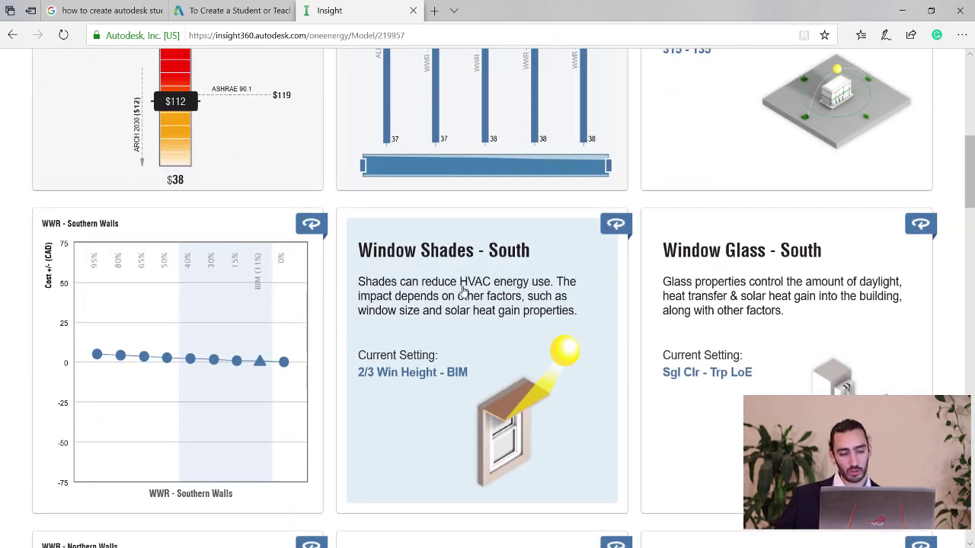
click(463, 290)
Set the south shades range to span 2/3 Win Height through 1/3 Win Height.
mouse_move(545, 431)
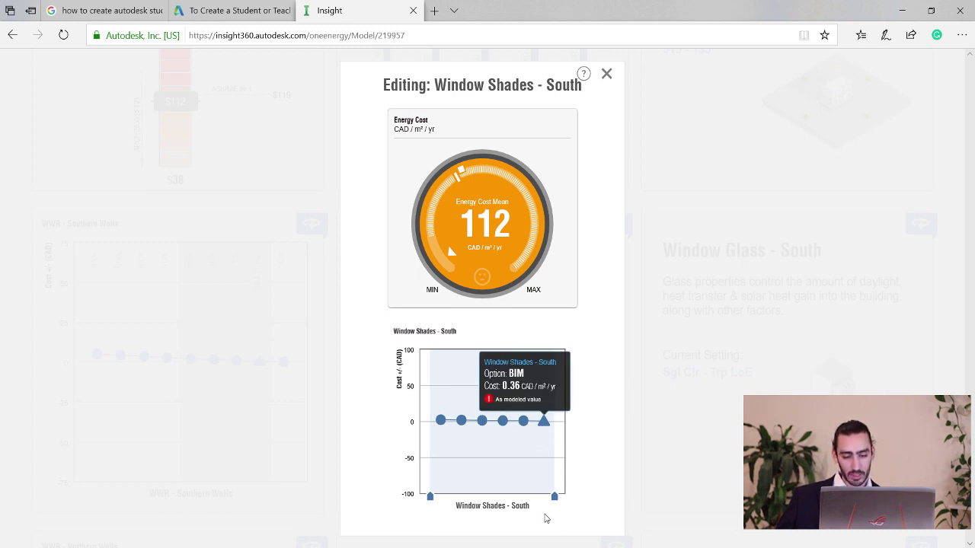
mouse_move(553, 499)
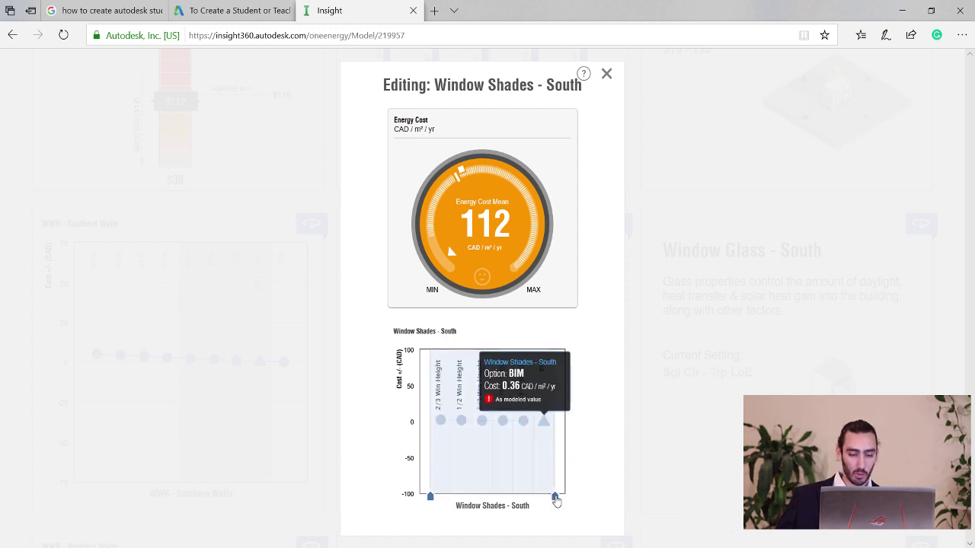
drag(554, 497, 555, 498)
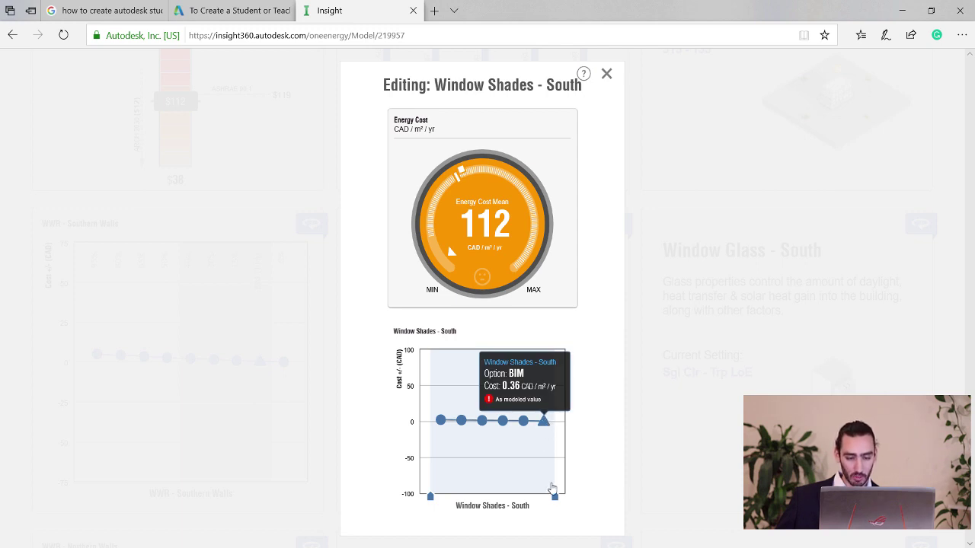
mouse_move(552, 496)
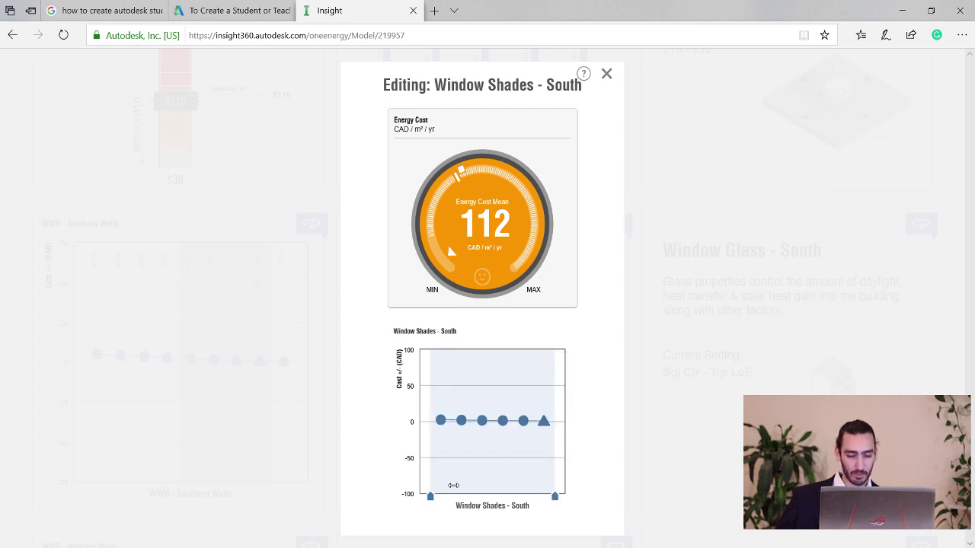
mouse_move(432, 497)
mouse_down()
mouse_move(451, 499)
mouse_move(429, 495)
mouse_up()
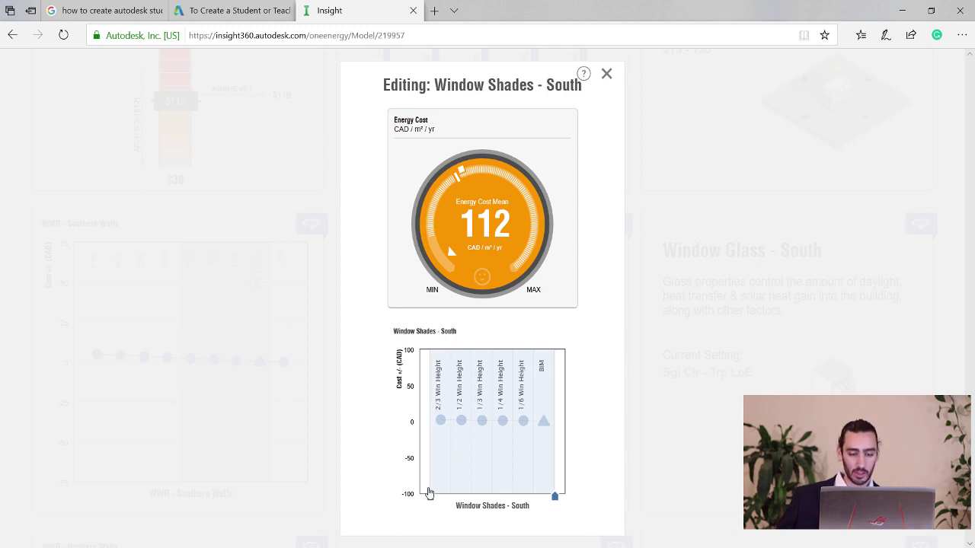
drag(429, 493, 429, 495)
drag(555, 496, 493, 498)
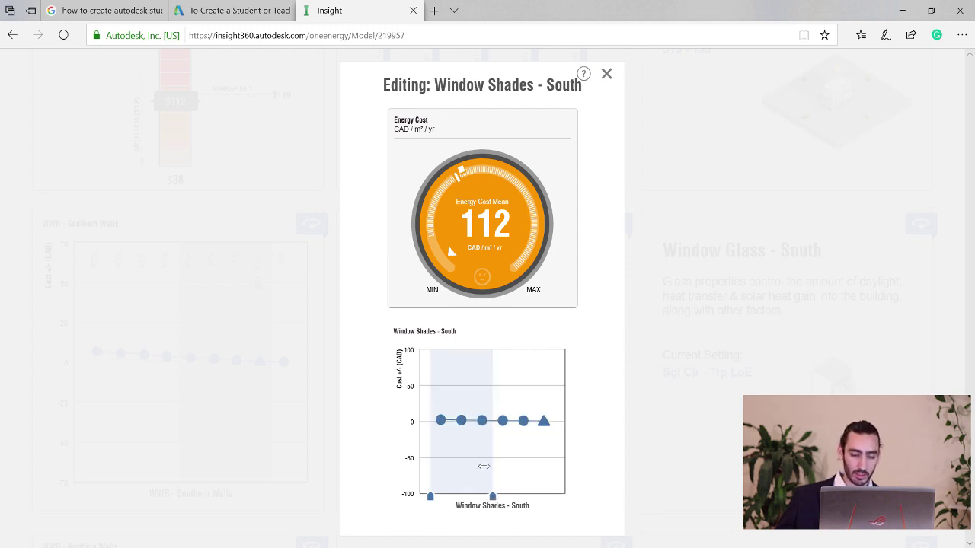
mouse_move(483, 428)
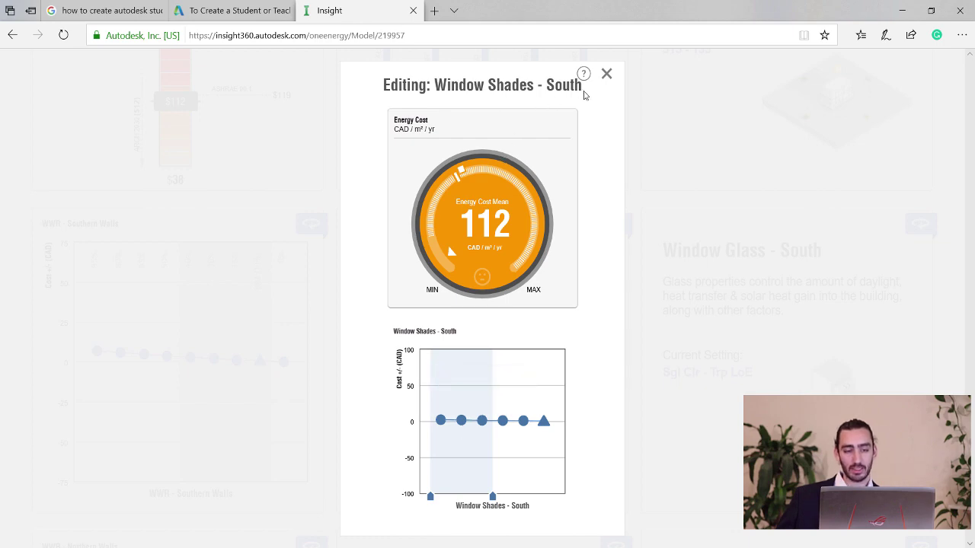
click(607, 76)
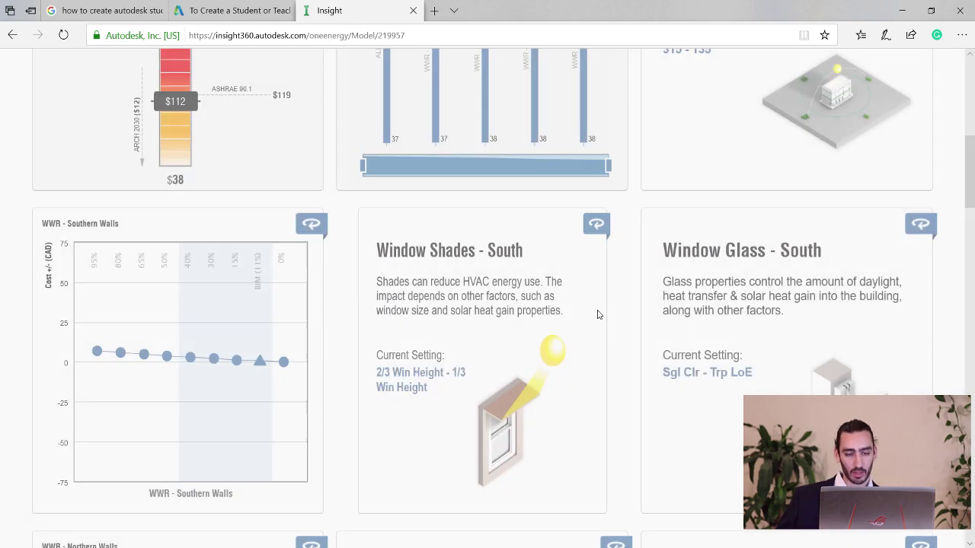
Narrow the north window shades range to end at 1/3 Win Height.
scroll(507, 287, down, 4)
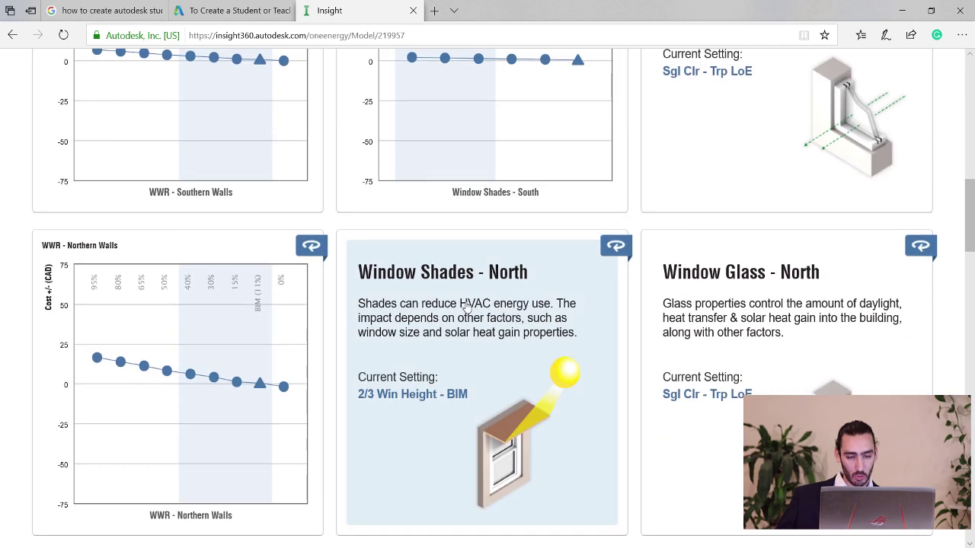
click(467, 307)
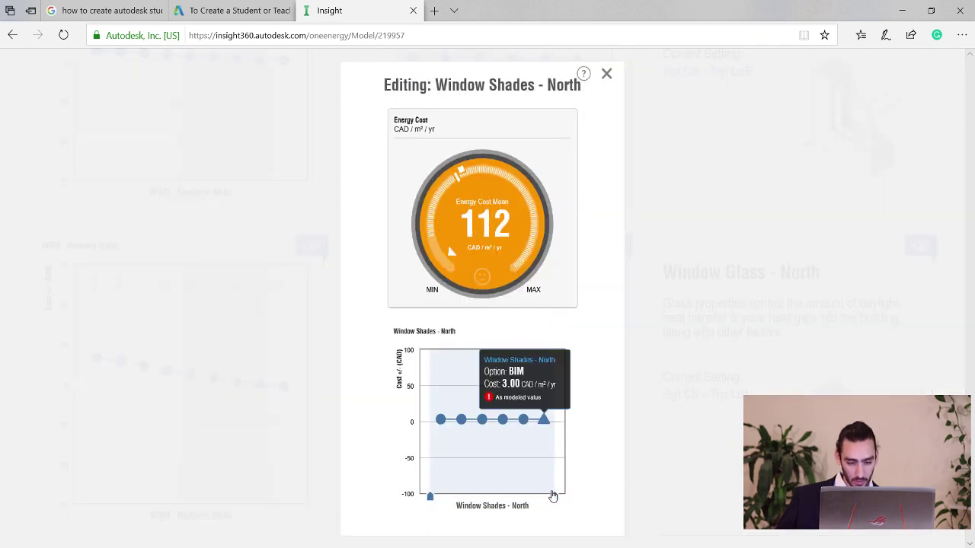
drag(553, 497, 492, 493)
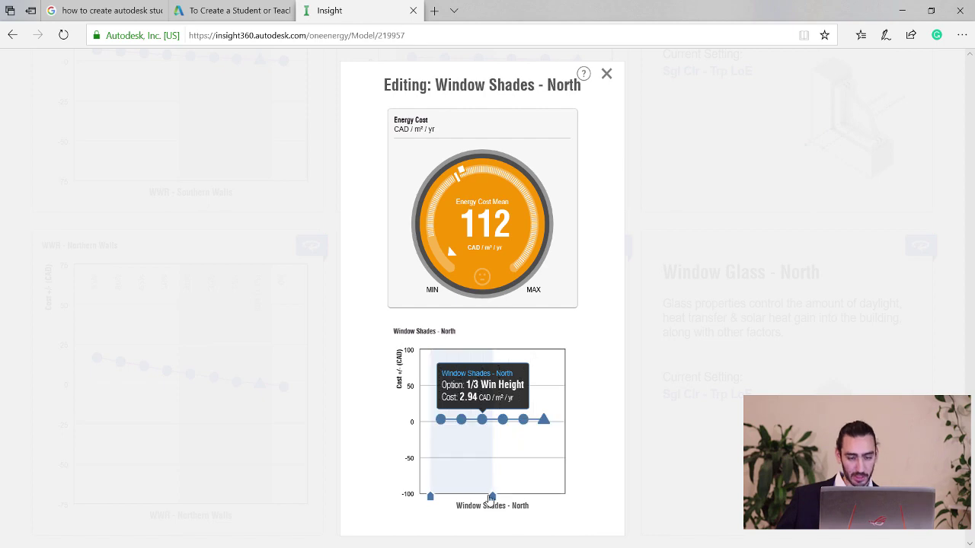
click(607, 76)
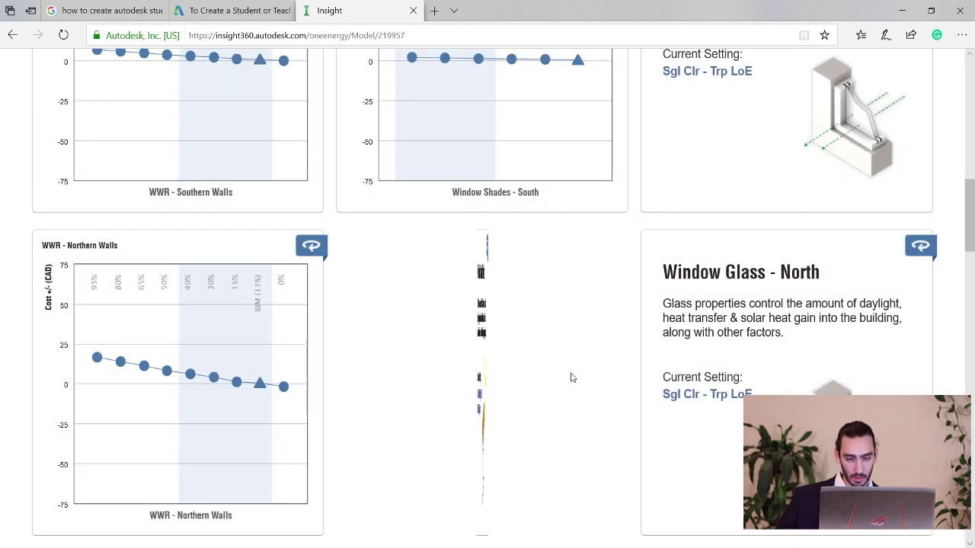
Limit the west window shades to 2/3 through 1/3 Win Height.
scroll(523, 359, down, 1)
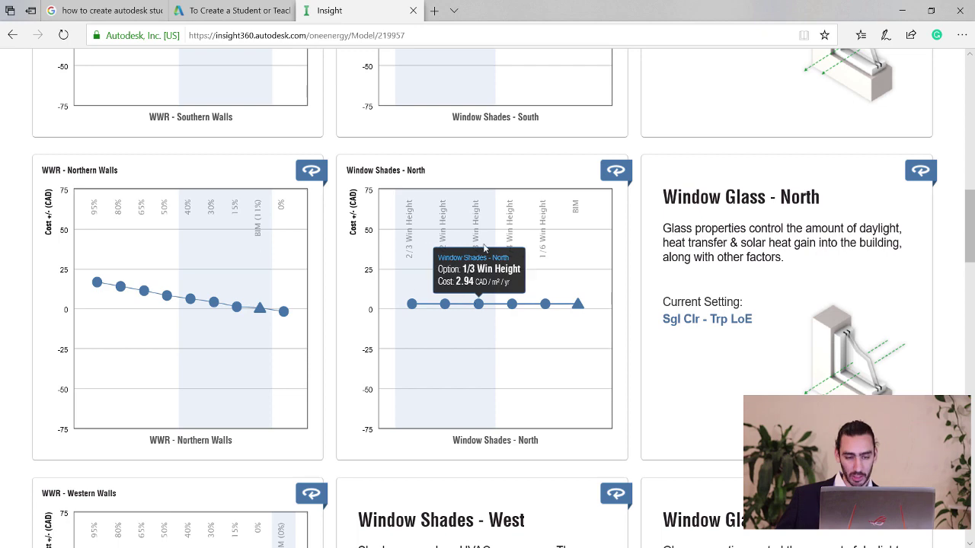
scroll(489, 234, down, 2)
scroll(488, 233, up, 1)
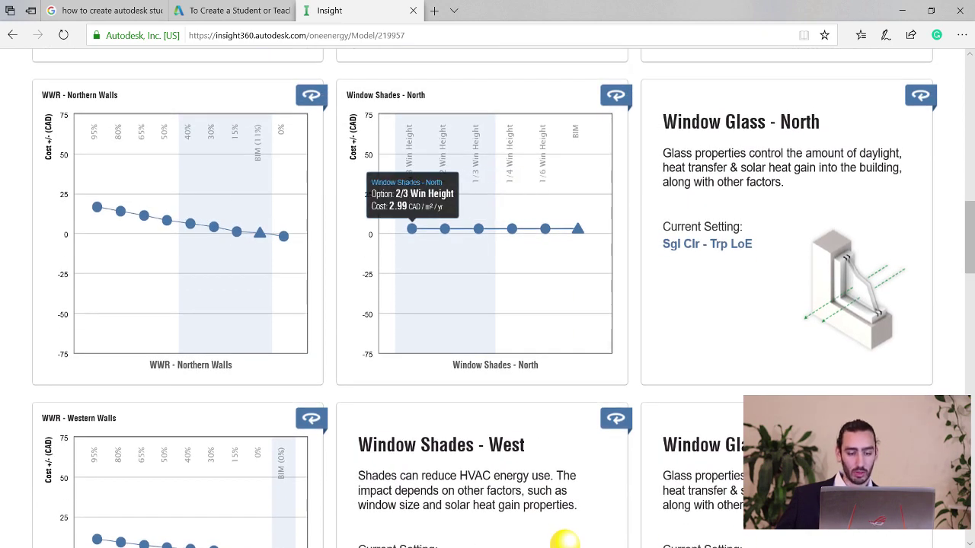
scroll(480, 315, down, 4)
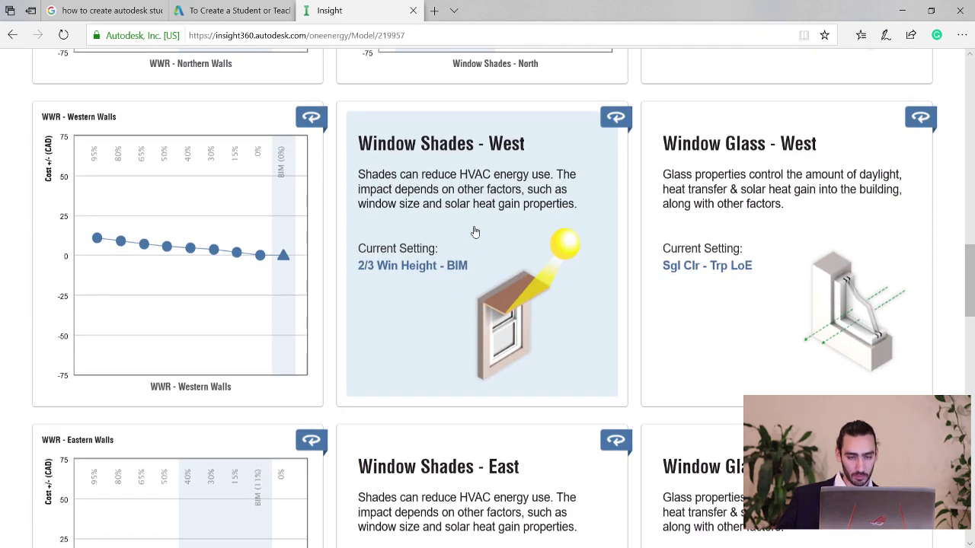
click(475, 230)
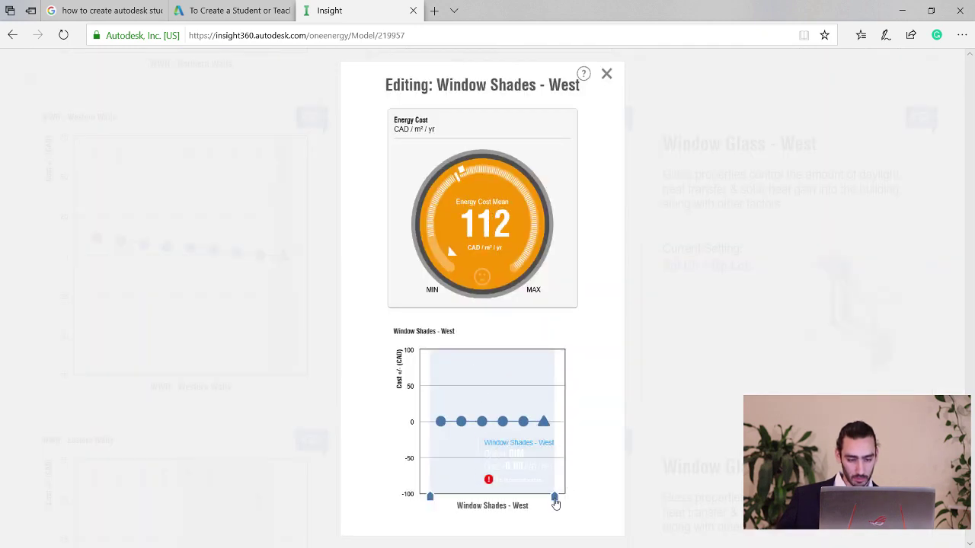
drag(556, 496, 492, 496)
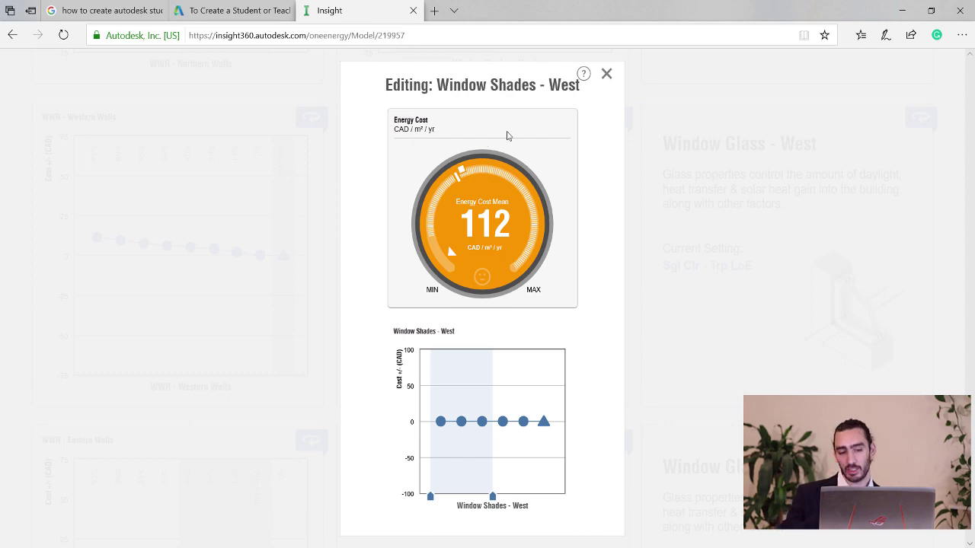
click(606, 73)
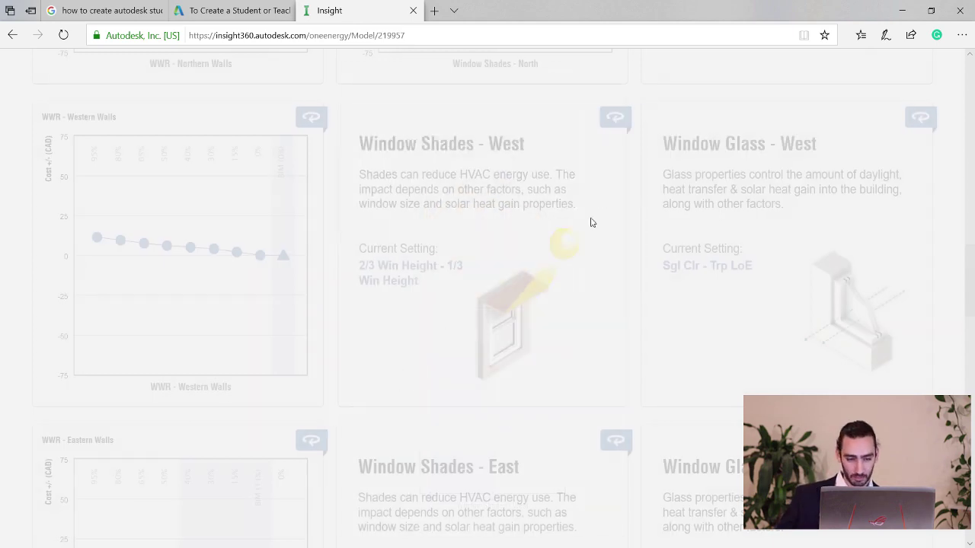
Limit the east window shades to 2/3 through 1/3 Win Height.
scroll(491, 297, down, 4)
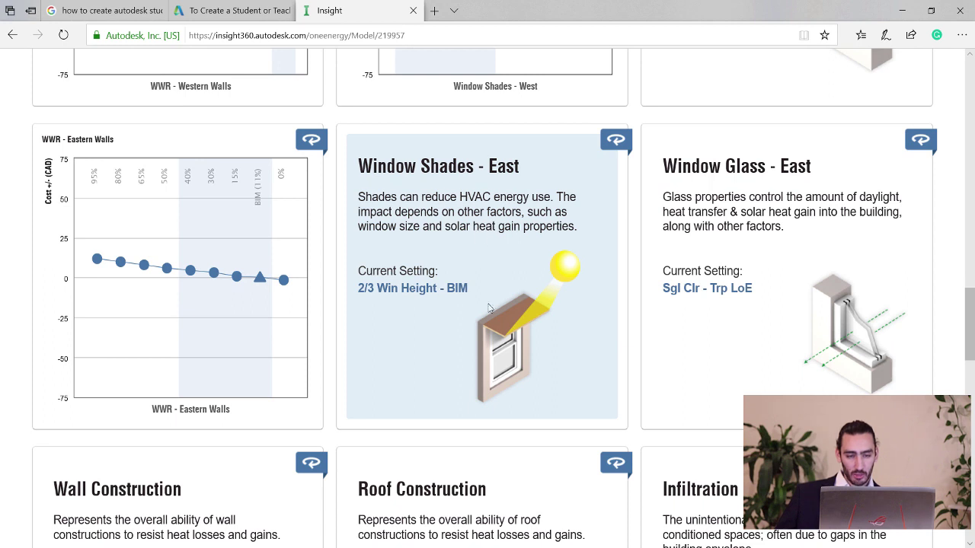
click(490, 308)
drag(554, 497, 492, 496)
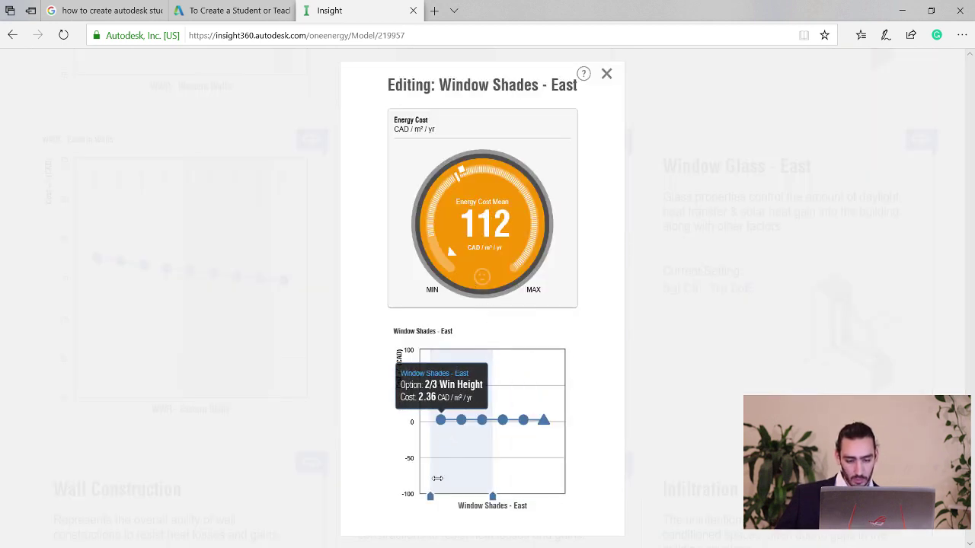
click(607, 75)
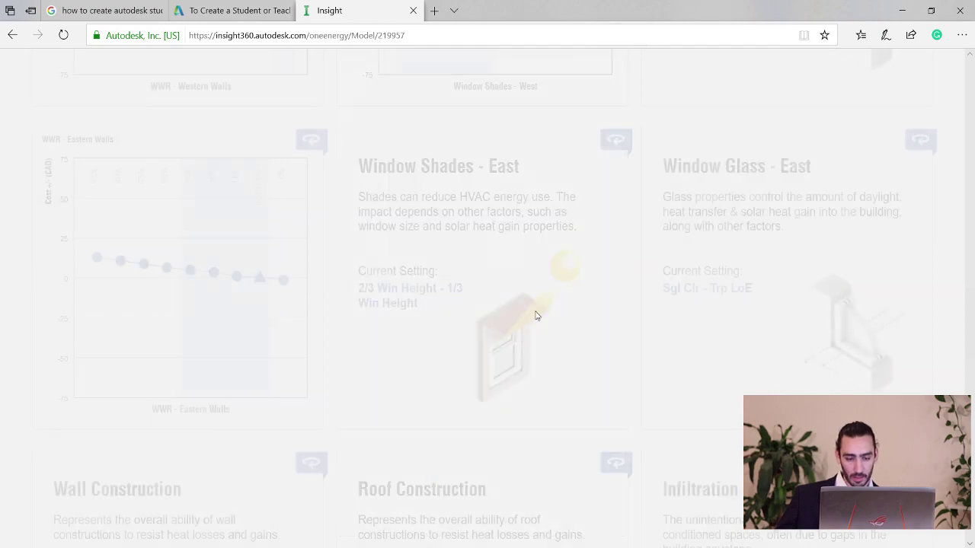
scroll(508, 338, down, 2)
scroll(495, 335, up, 2)
scroll(509, 293, up, 4)
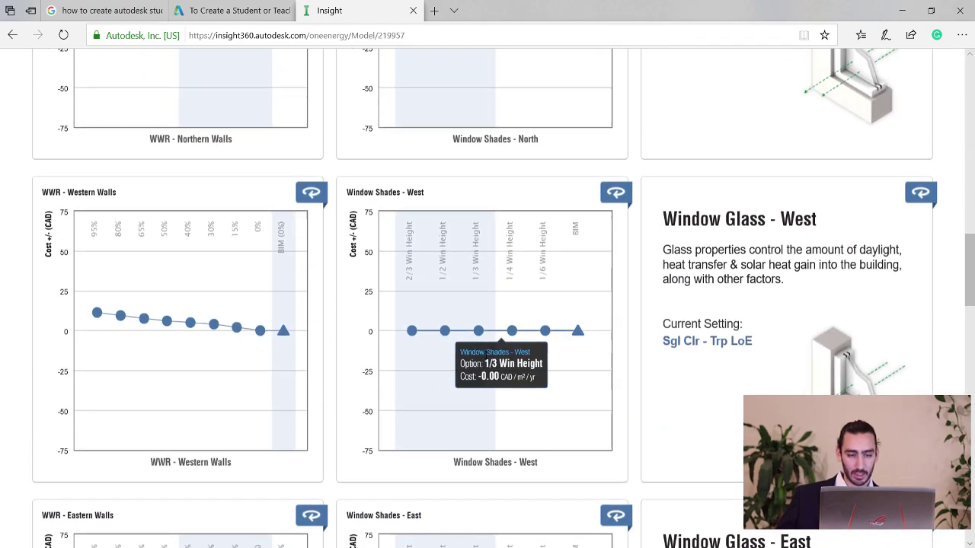
scroll(498, 179, up, 15)
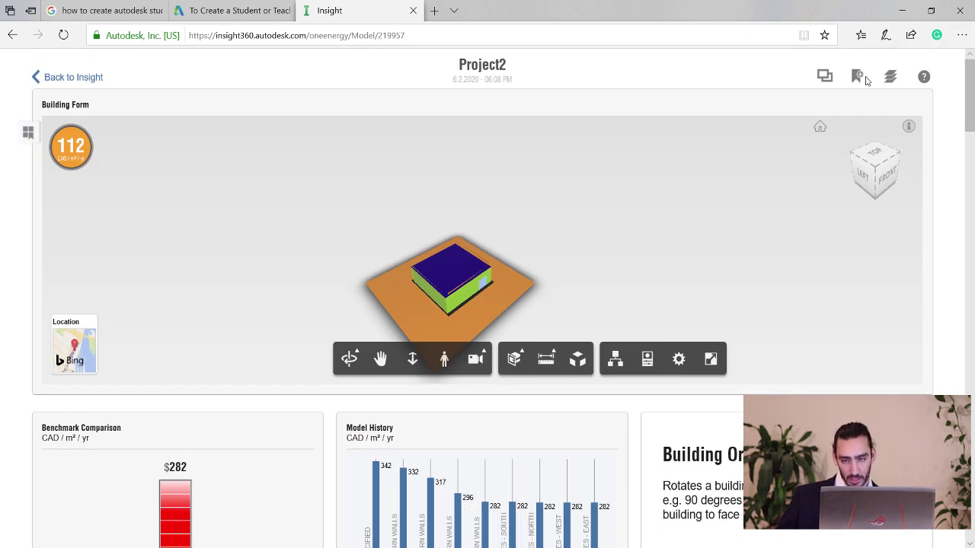
Rename the Untitled Scenario in the Scenarios list to 'Window Shades'.
click(855, 79)
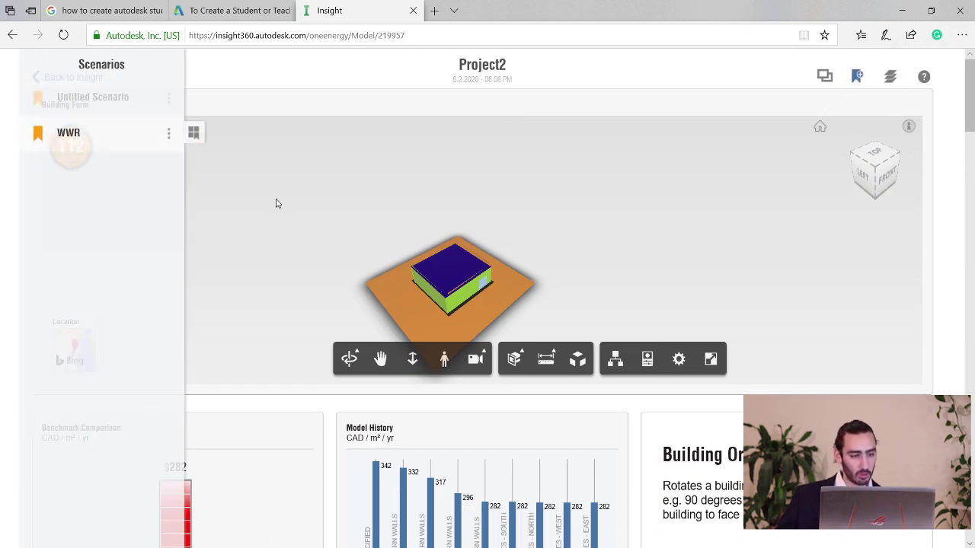
click(168, 99)
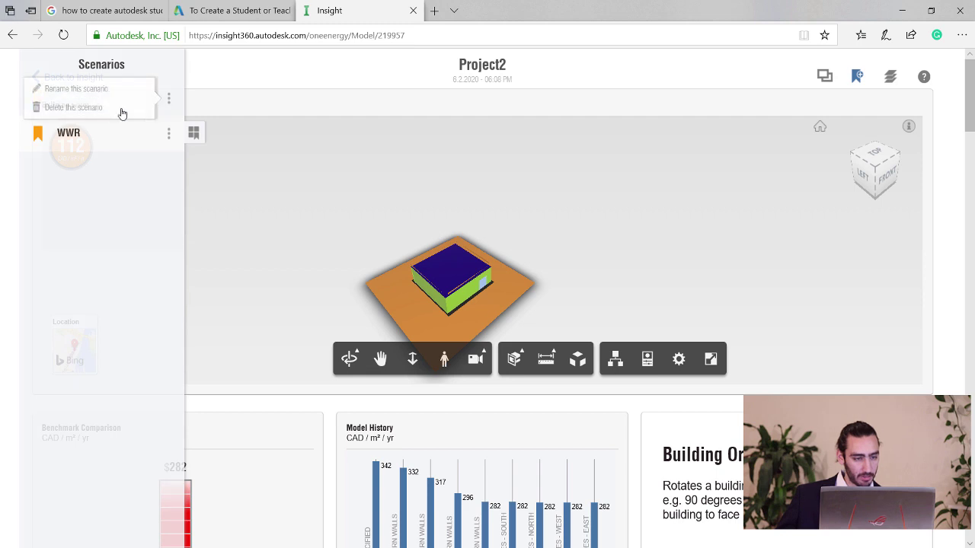
click(114, 94)
text(Wi)
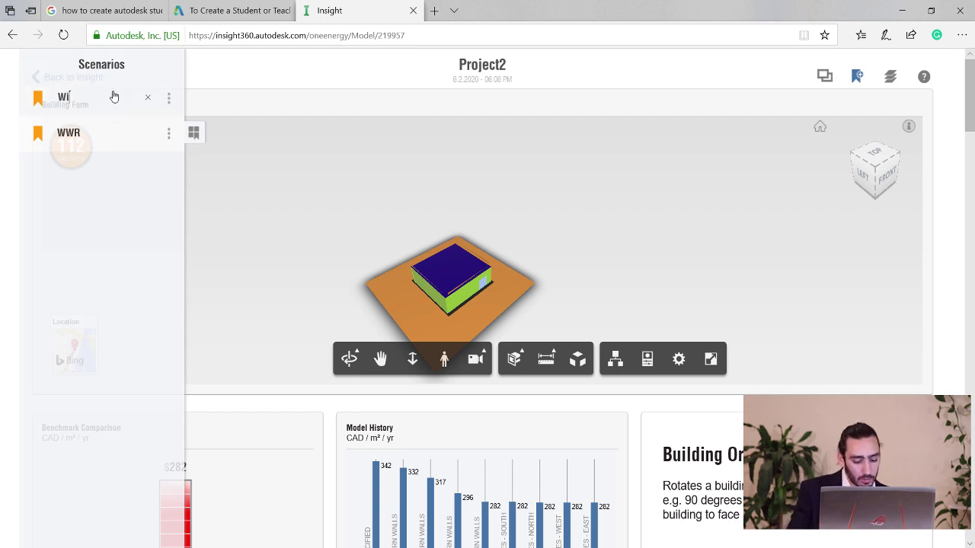
text(ndow Shades)
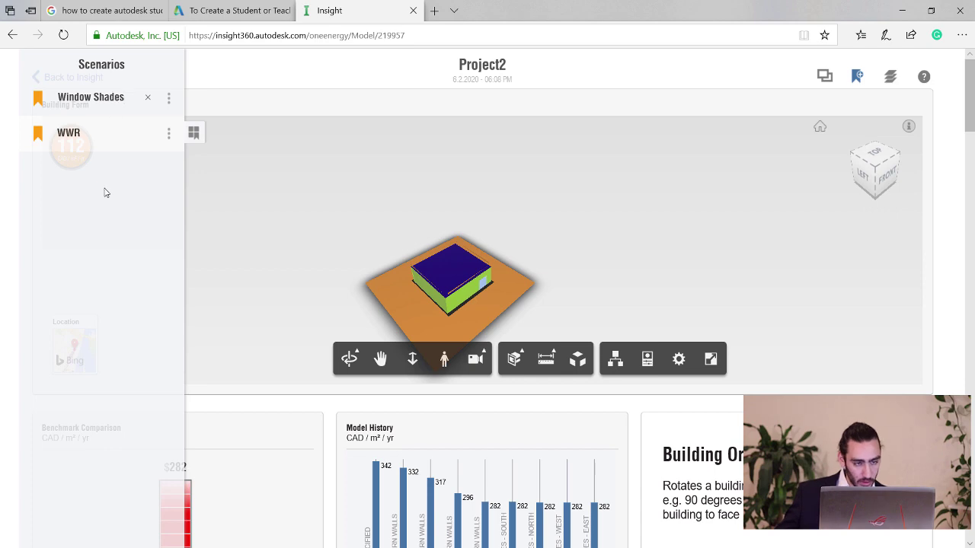
key(Return)
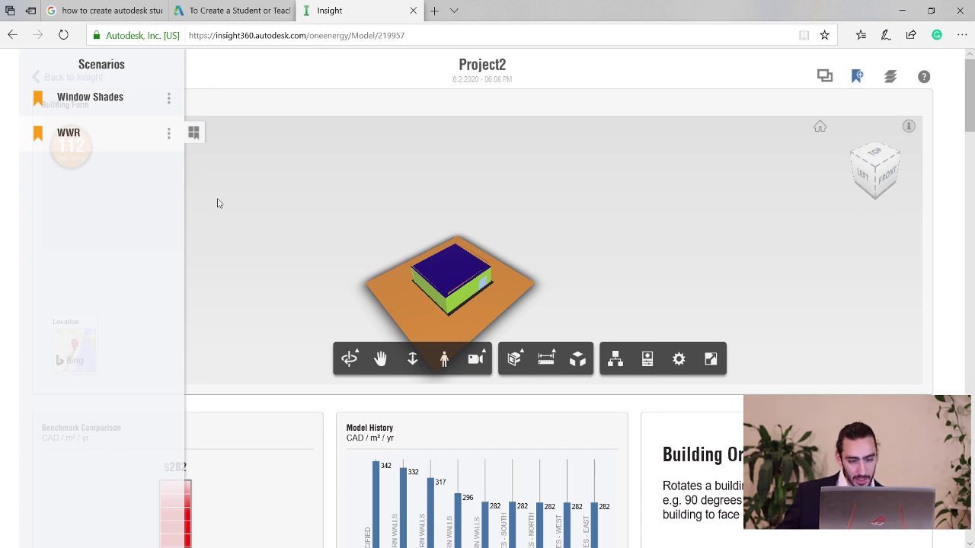
scroll(568, 429, down, 2)
scroll(568, 428, down, 1)
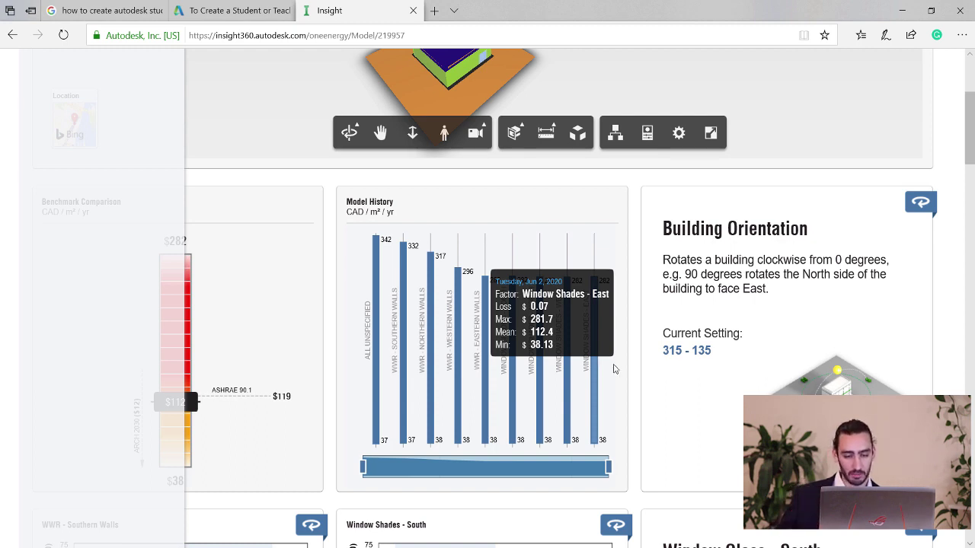
Scroll to the Window Glass - South card and open its editor.
scroll(633, 389, down, 2)
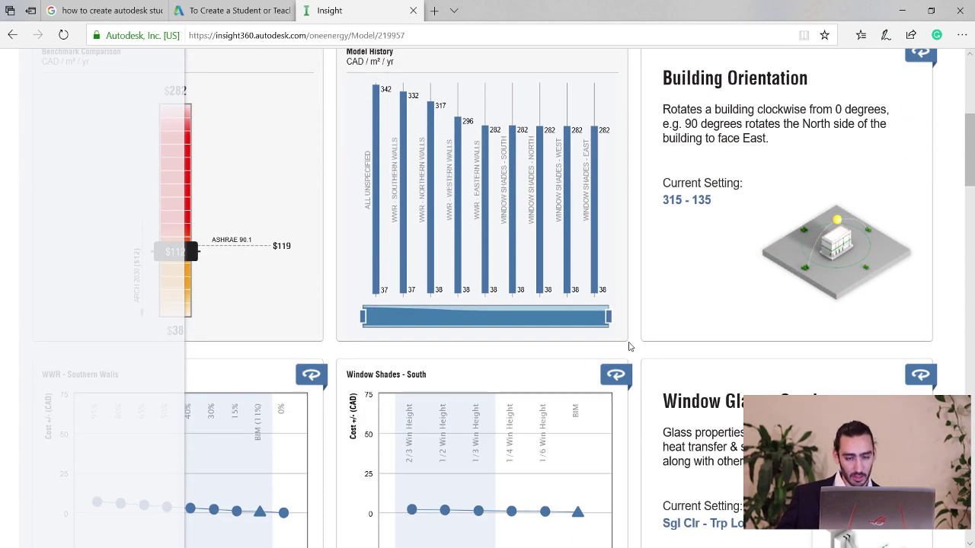
scroll(629, 347, down, 4)
scroll(601, 333, up, 3)
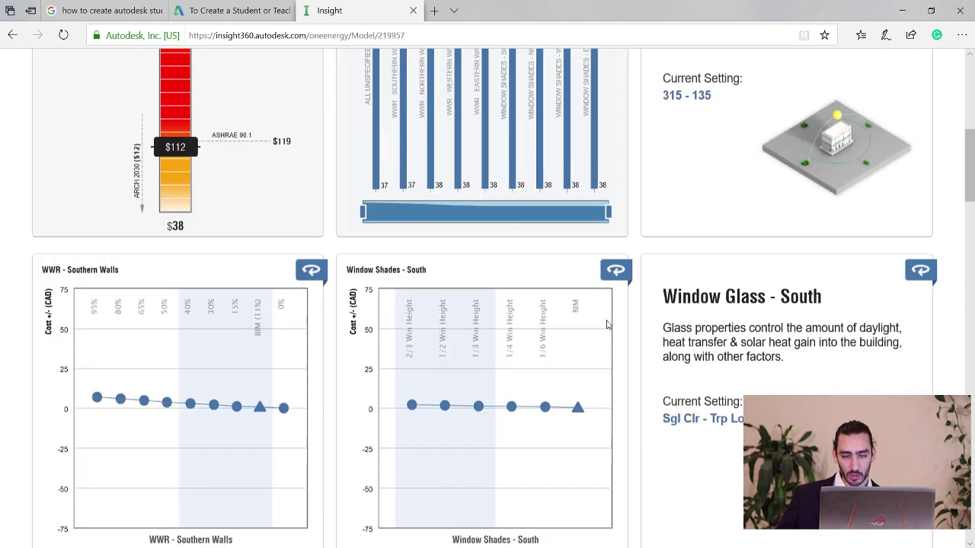
scroll(609, 320, up, 4)
scroll(633, 350, down, 3)
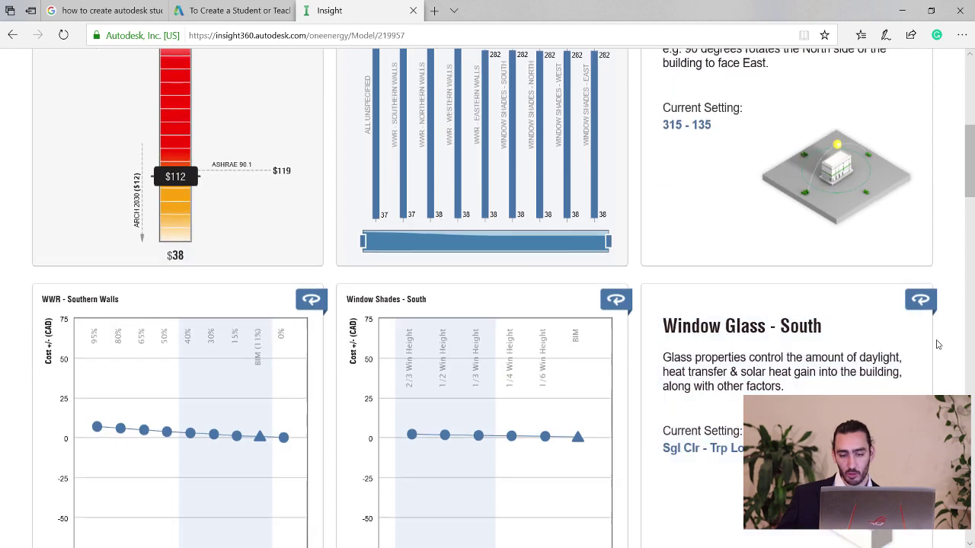
scroll(914, 335, down, 1)
click(794, 304)
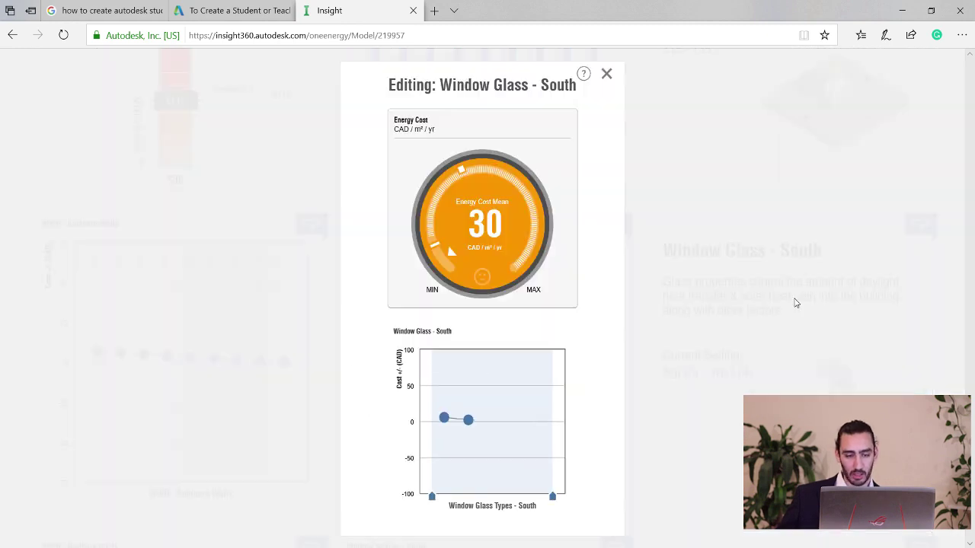
Drop Sgl Clr and Dbl Clr so south glass spans BIM through Trp LoE.
mouse_move(493, 425)
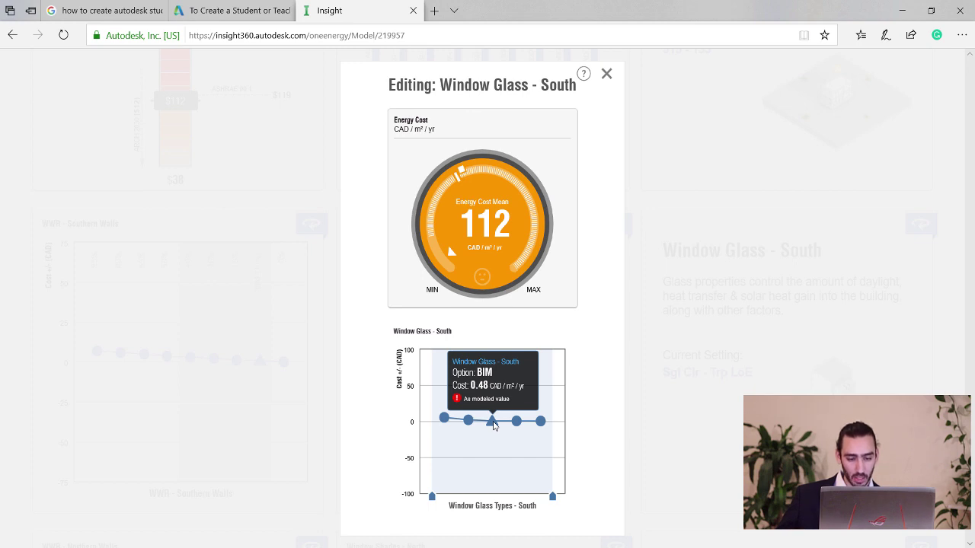
mouse_move(555, 498)
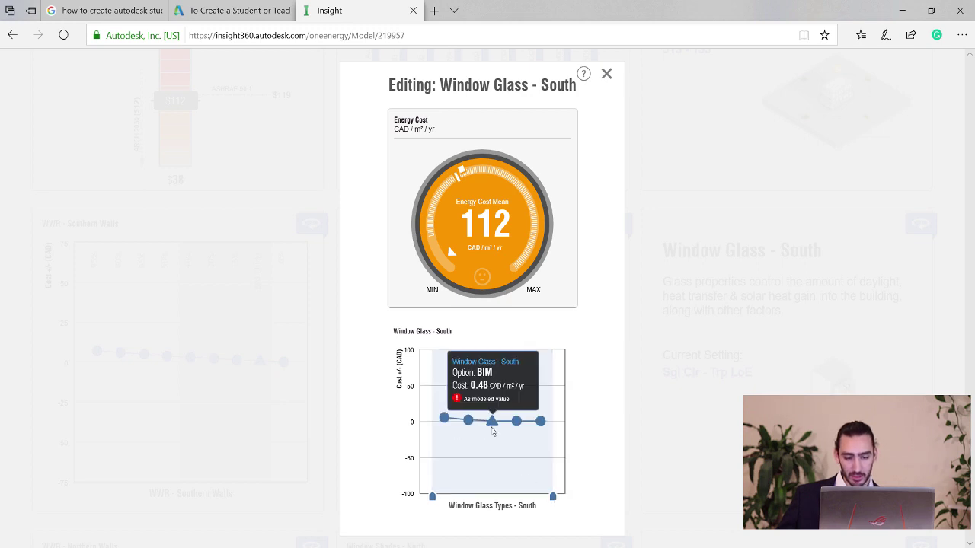
drag(434, 497, 484, 488)
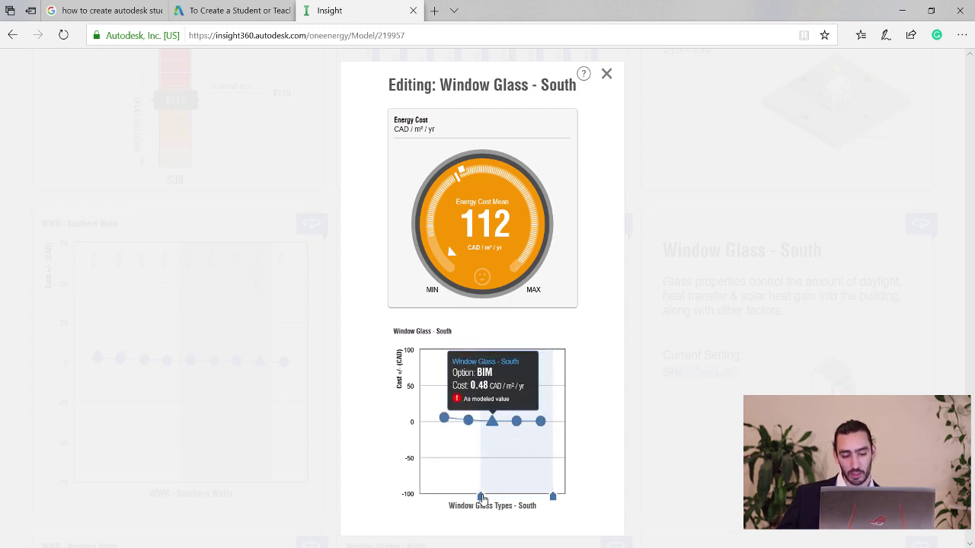
drag(482, 498, 482, 494)
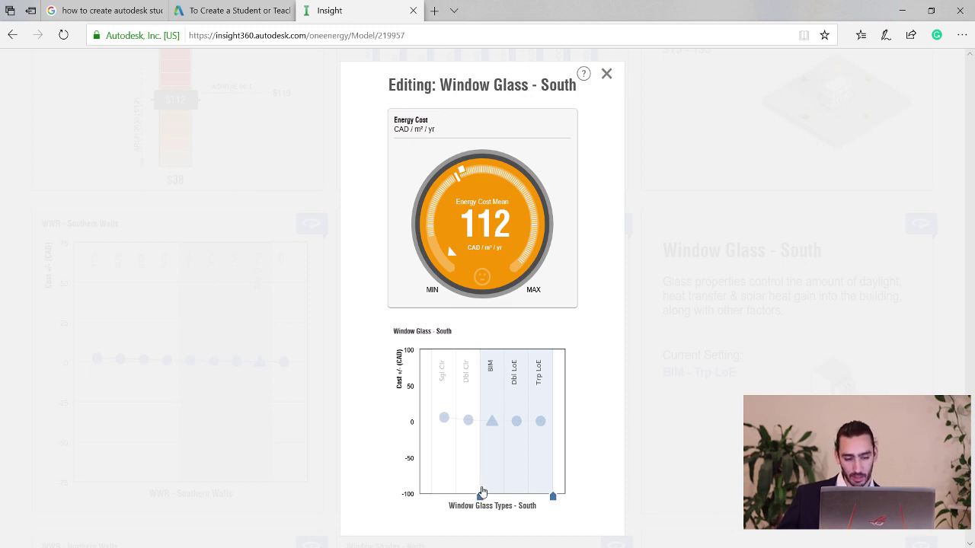
drag(482, 493, 480, 492)
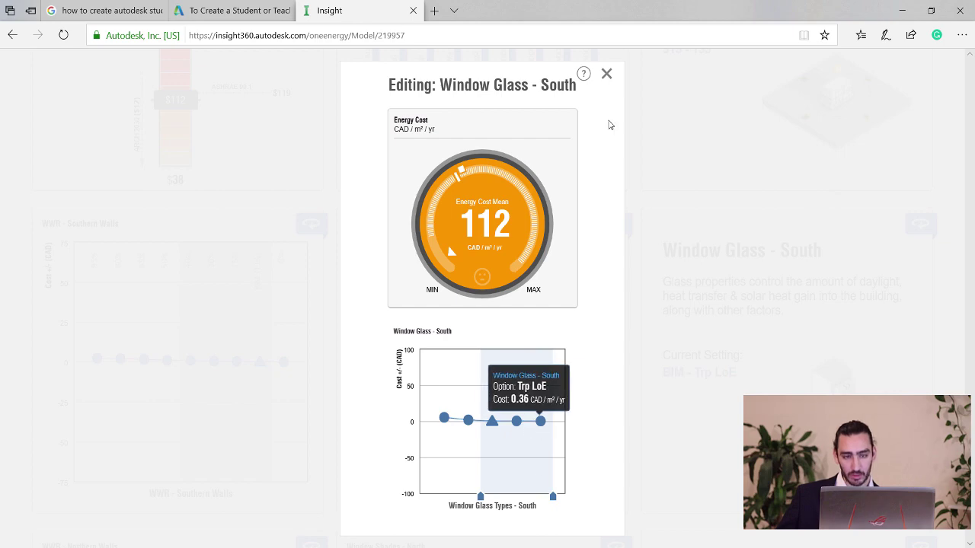
click(607, 74)
scroll(648, 426, down, 3)
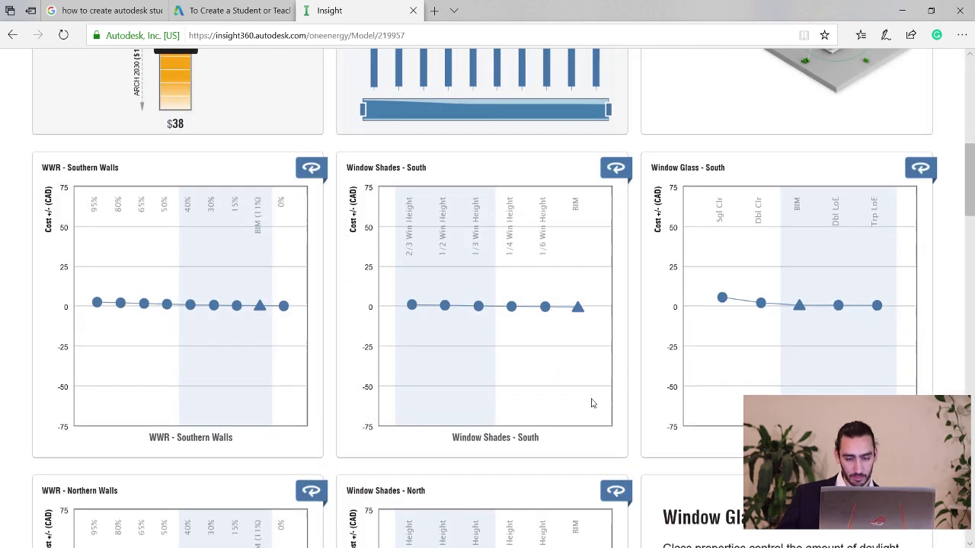
Narrow the north window glass range to start at BIM.
click(774, 383)
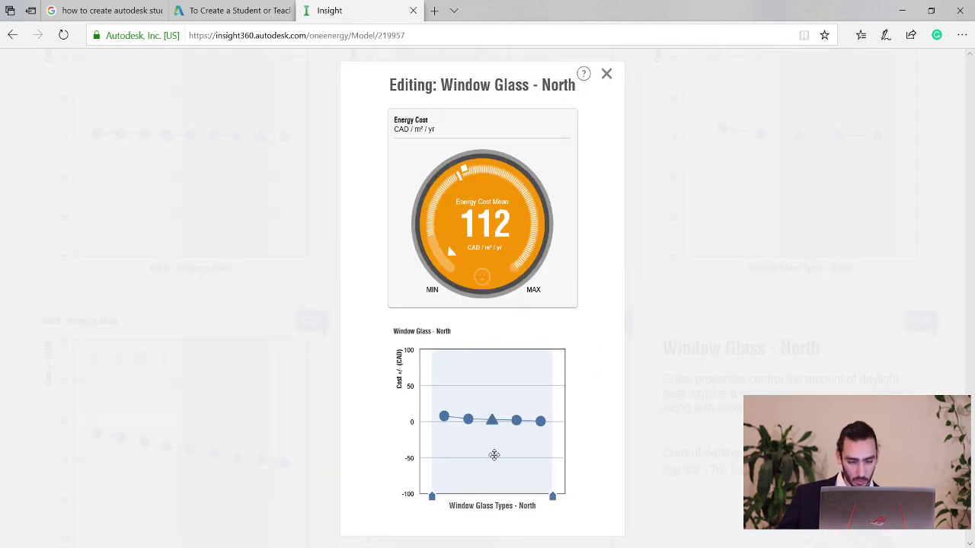
drag(445, 497, 480, 497)
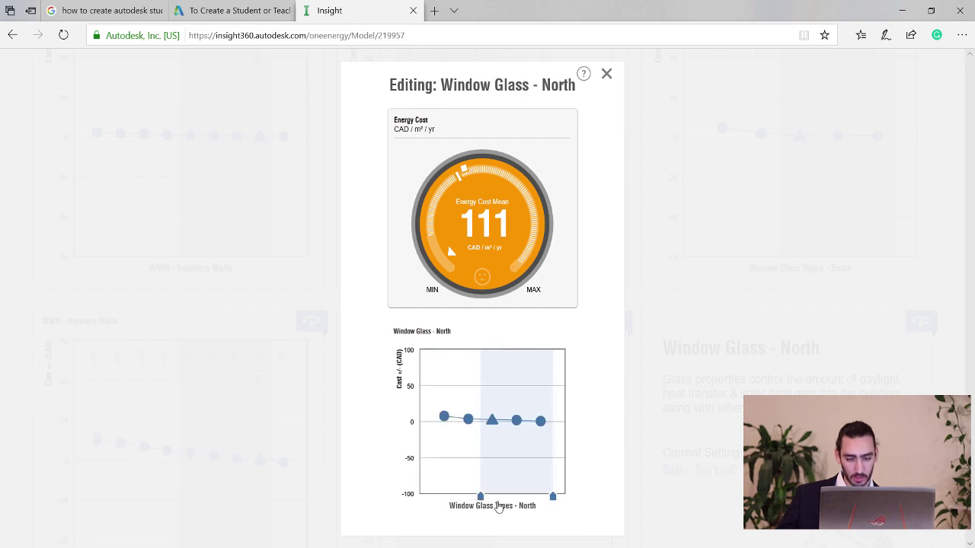
click(605, 75)
scroll(857, 377, down, 5)
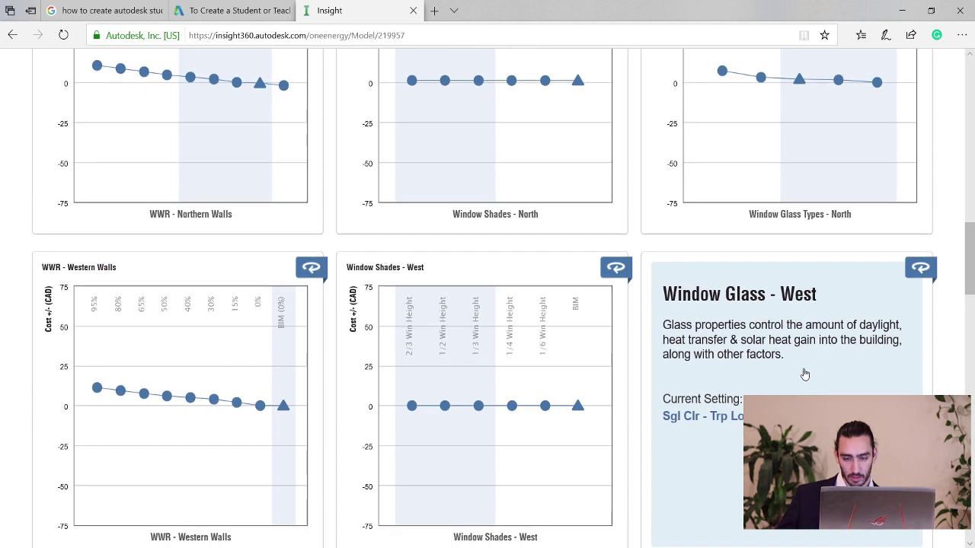
Limit West window glass to BIM through Trp LoE.
click(803, 374)
drag(436, 498, 480, 495)
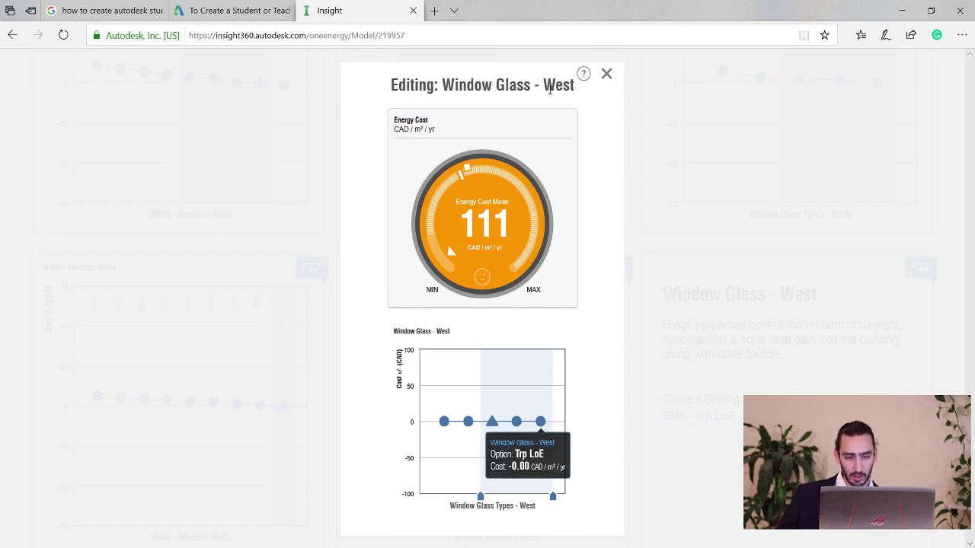
mouse_move(529, 423)
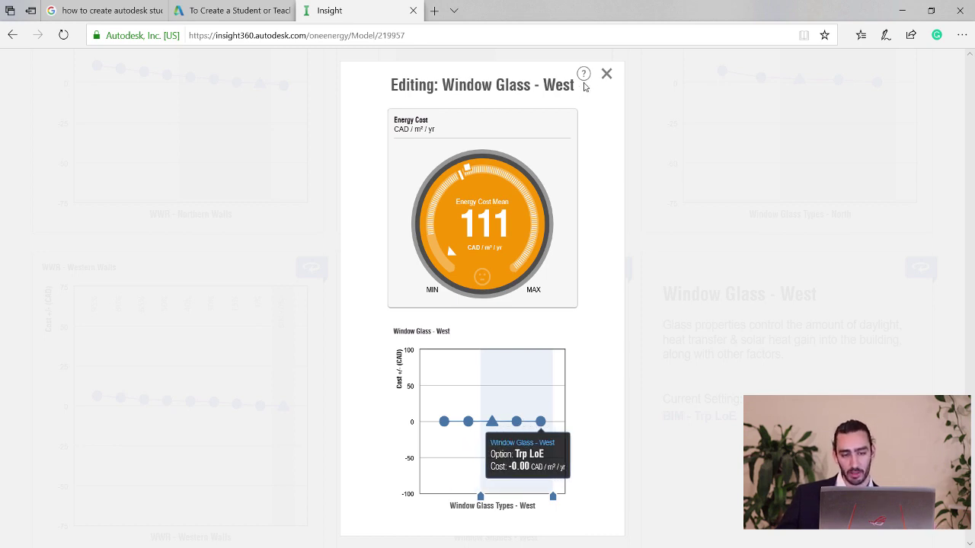
click(606, 74)
scroll(798, 183, down, 3)
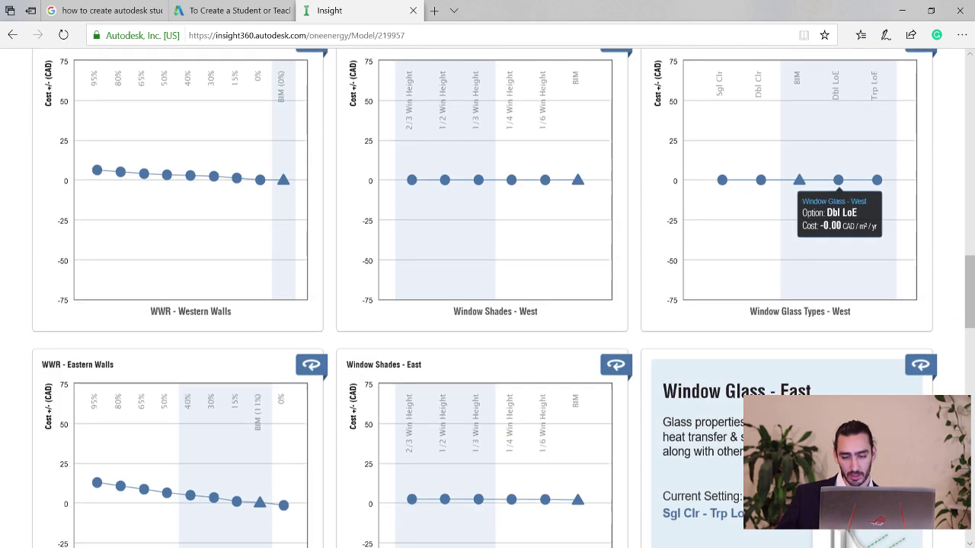
Limit East window glass to BIM through Trp LoE, bringing energy cost to 110.
click(735, 391)
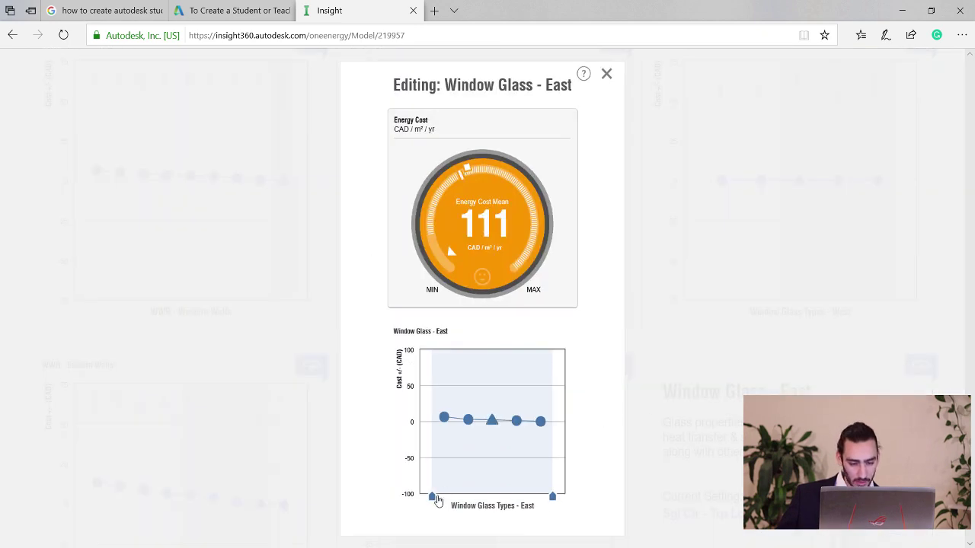
drag(432, 496, 480, 497)
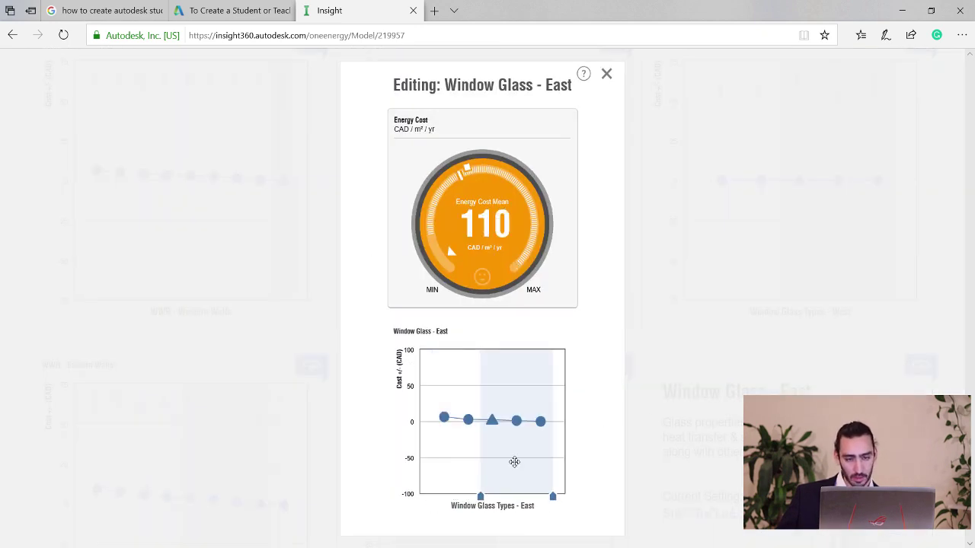
click(607, 74)
scroll(645, 162, down, 5)
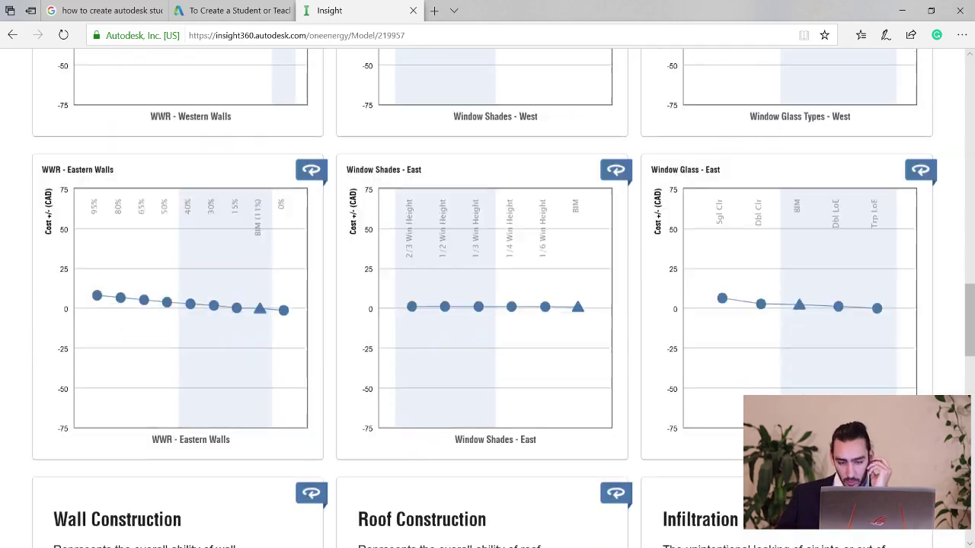
scroll(646, 162, up, 10)
scroll(835, 276, up, 10)
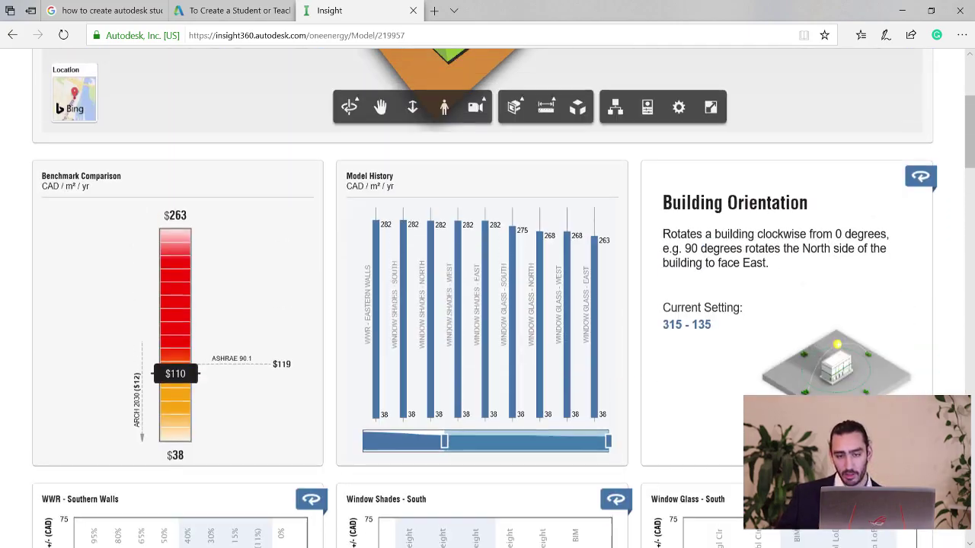
click(857, 78)
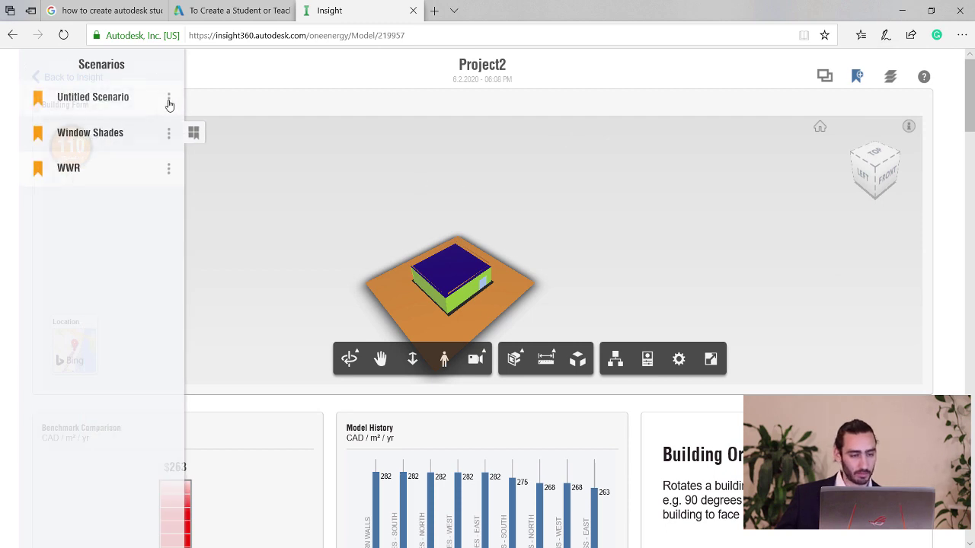
Rename the newly added Untitled Scenario to 'Window Glass'.
click(169, 102)
click(130, 95)
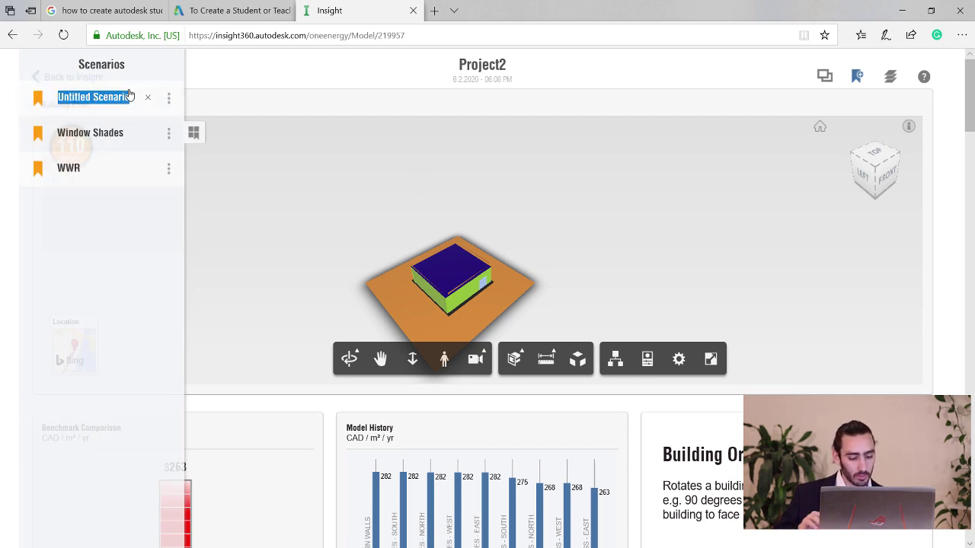
text(Window Glass)
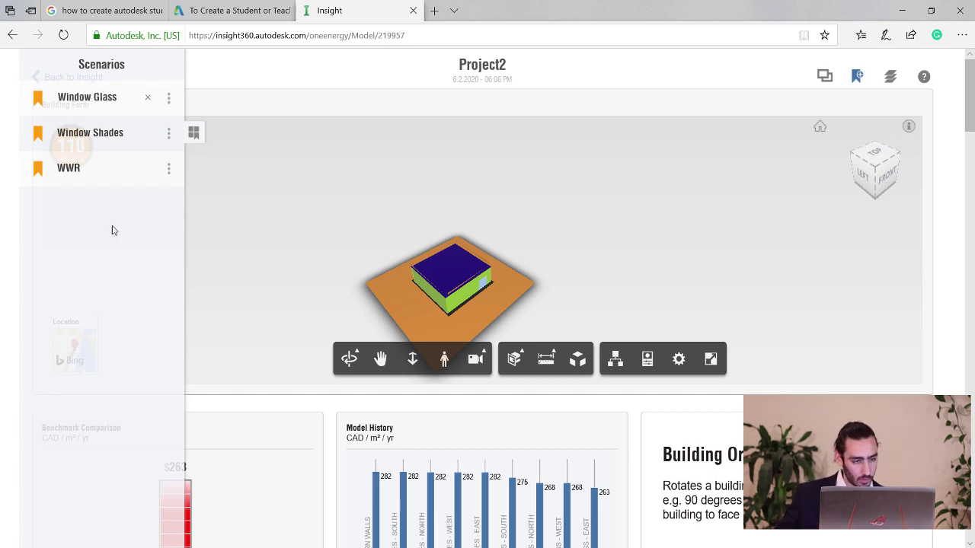
key(Return)
scroll(114, 232, down, 5)
scroll(715, 416, down, 9)
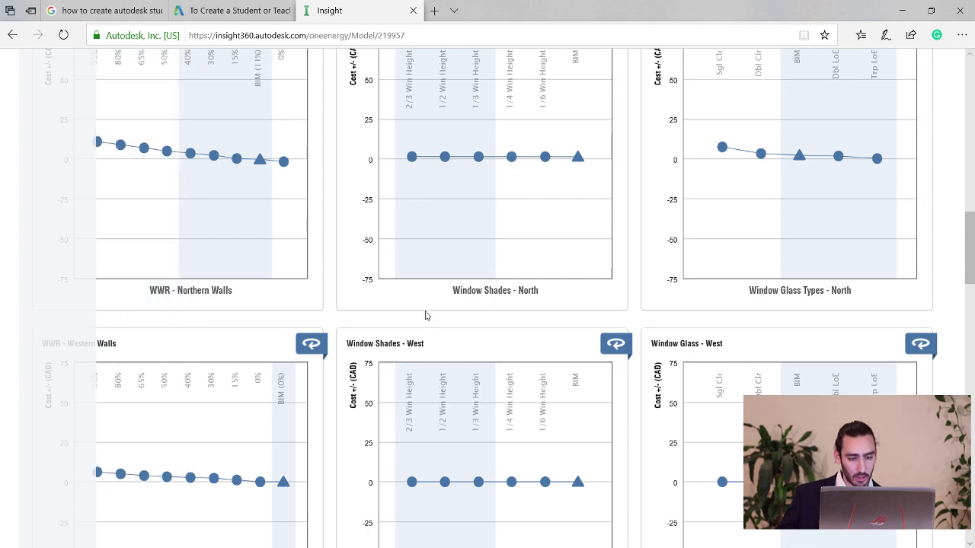
scroll(584, 324, down, 8)
scroll(629, 303, down, 4)
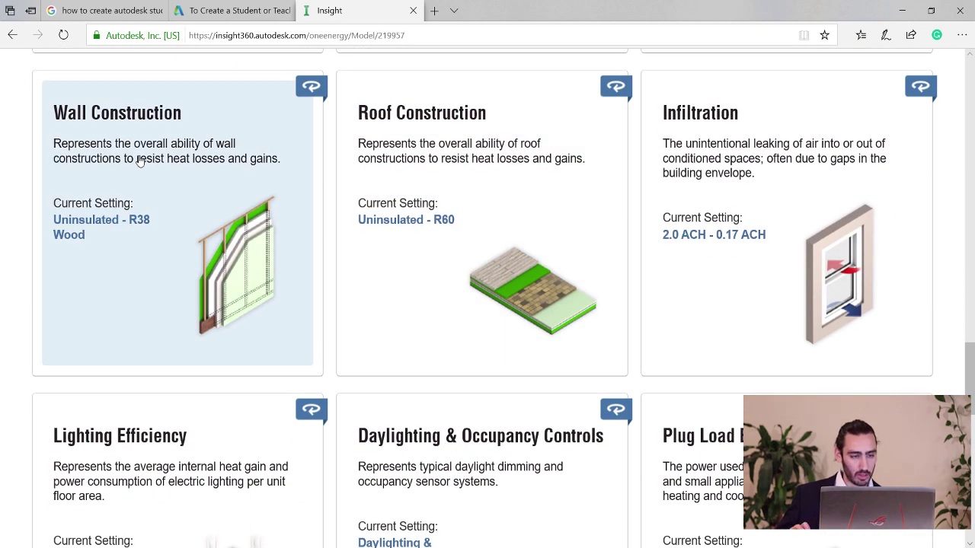
Narrow Wall Construction to BIM through R38 Wood, cutting mean energy cost to 101.
click(140, 161)
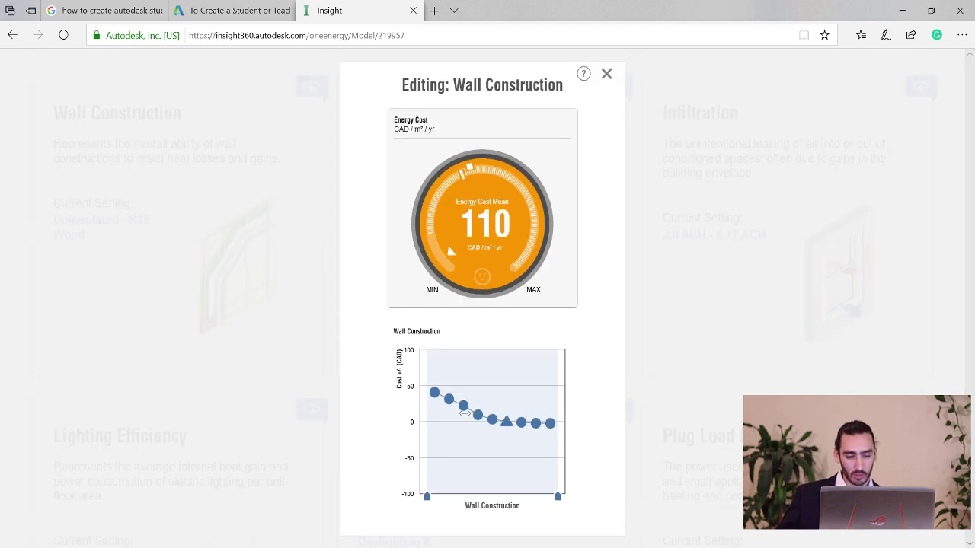
mouse_move(506, 421)
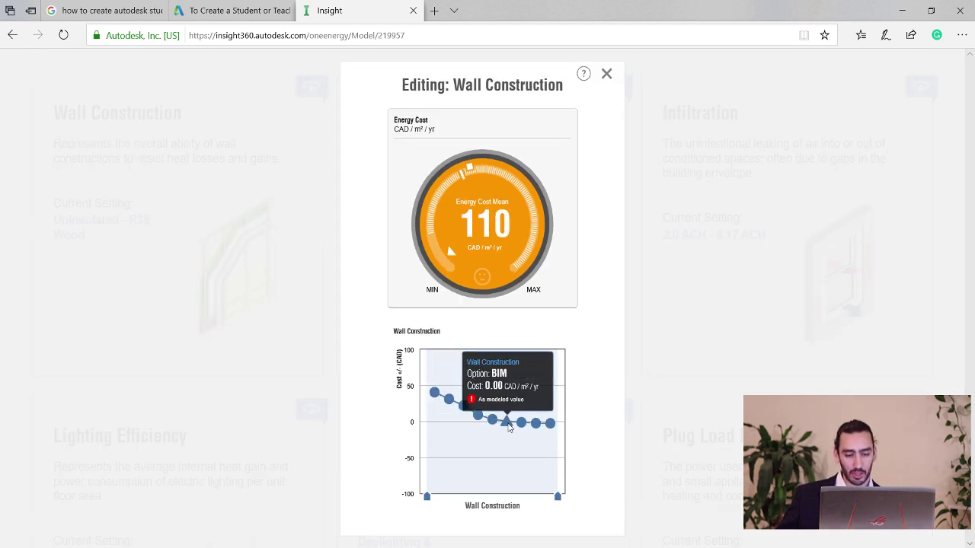
mouse_move(426, 499)
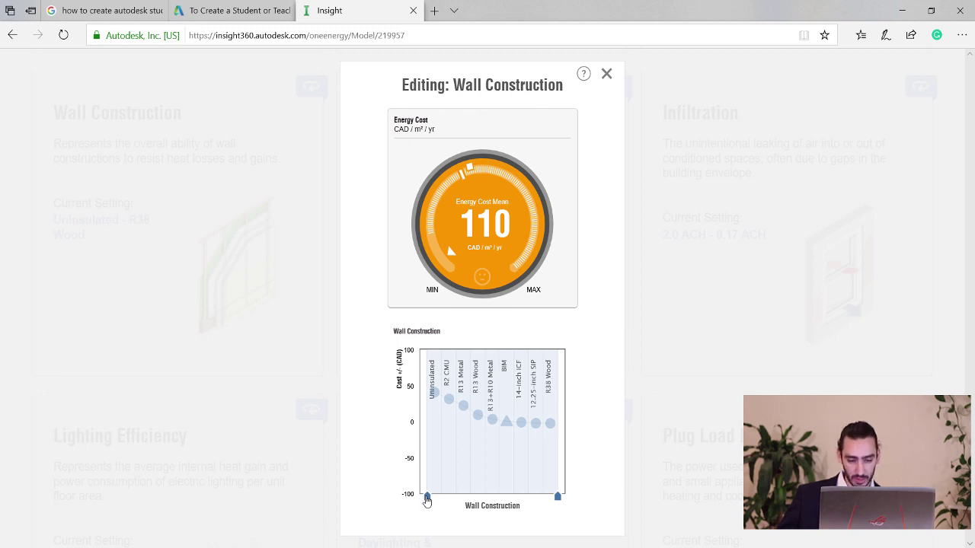
drag(427, 498, 498, 495)
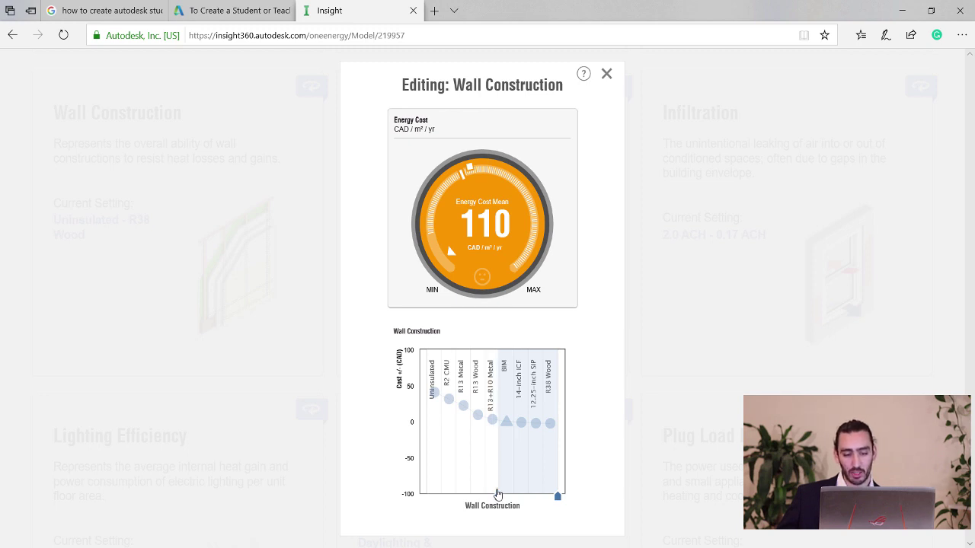
click(558, 499)
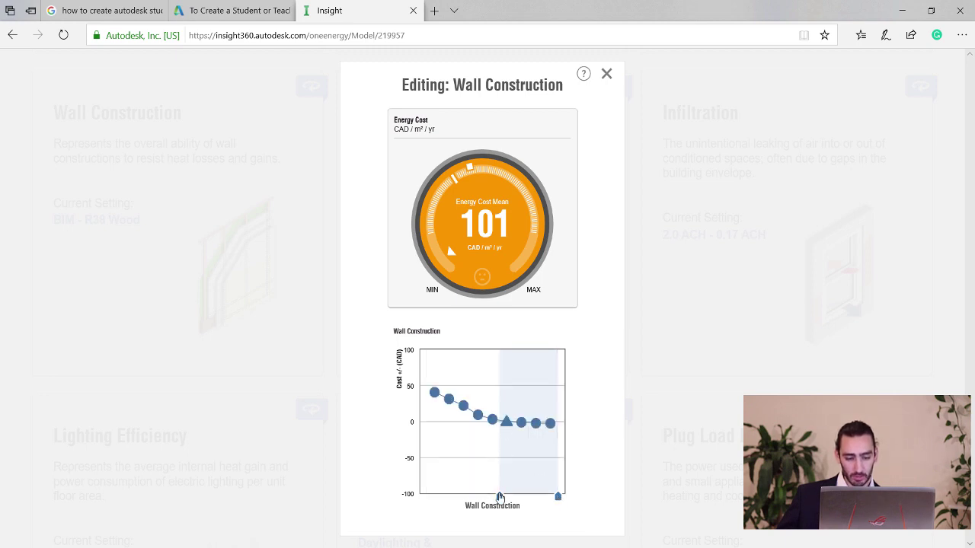
mouse_move(500, 497)
mouse_down()
mouse_move(482, 494)
mouse_move(501, 491)
mouse_up()
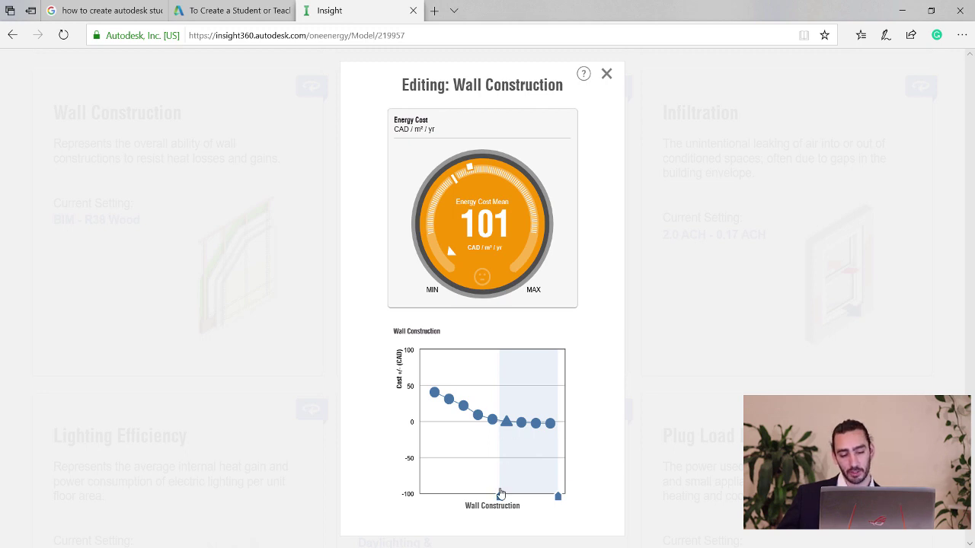
drag(500, 495, 497, 497)
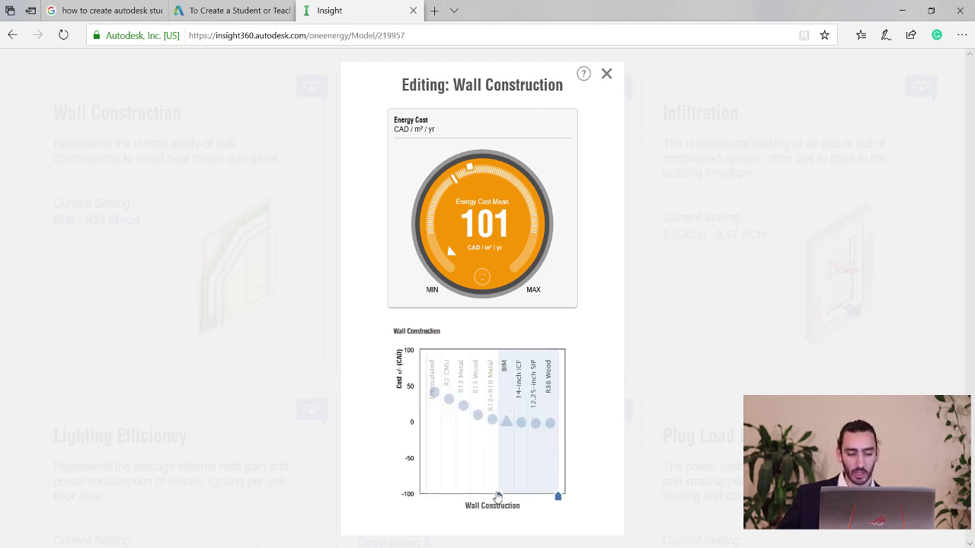
drag(497, 497, 456, 478)
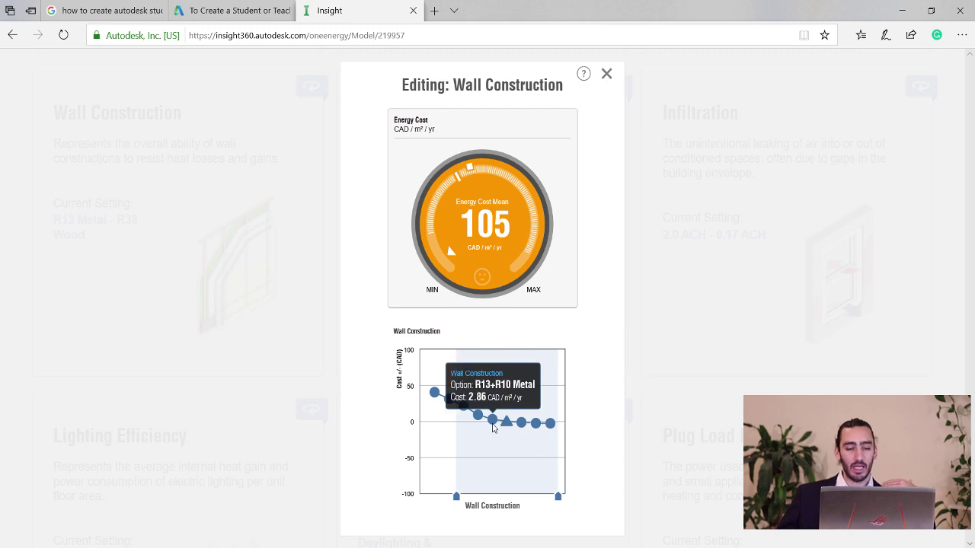
drag(457, 500, 499, 492)
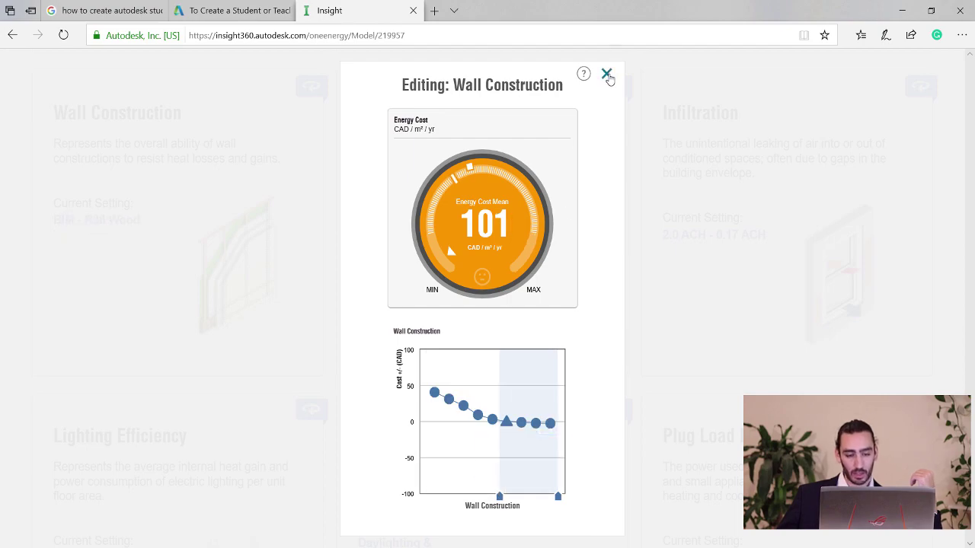
click(607, 75)
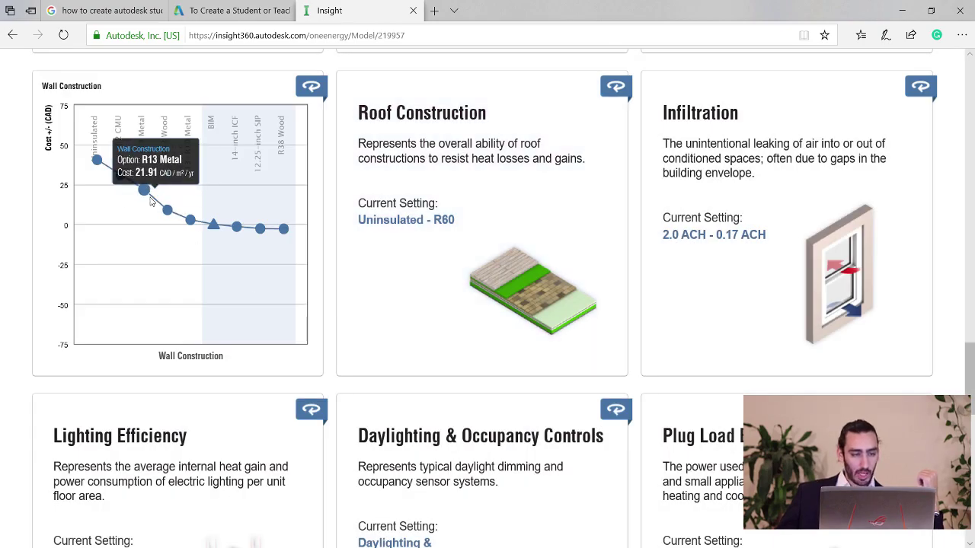
Add a fourth scenario and name it 'Wall Scenario'.
mouse_move(67, 109)
scroll(236, 244, up, 15)
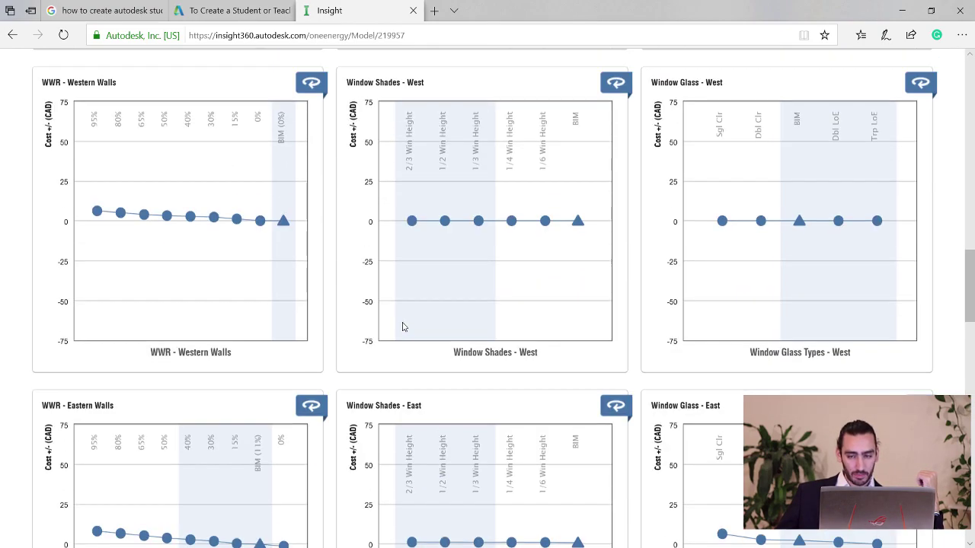
scroll(397, 329, up, 10)
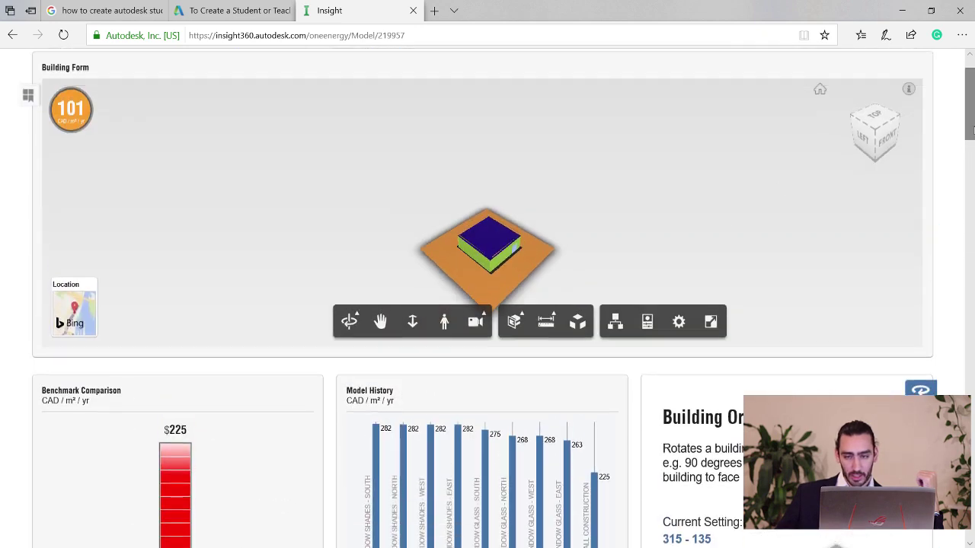
click(856, 76)
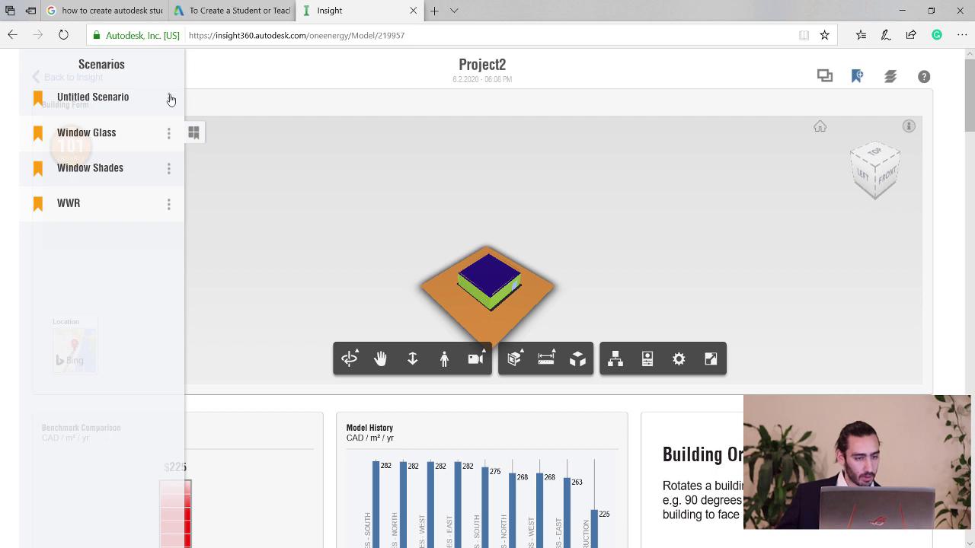
click(168, 98)
click(97, 90)
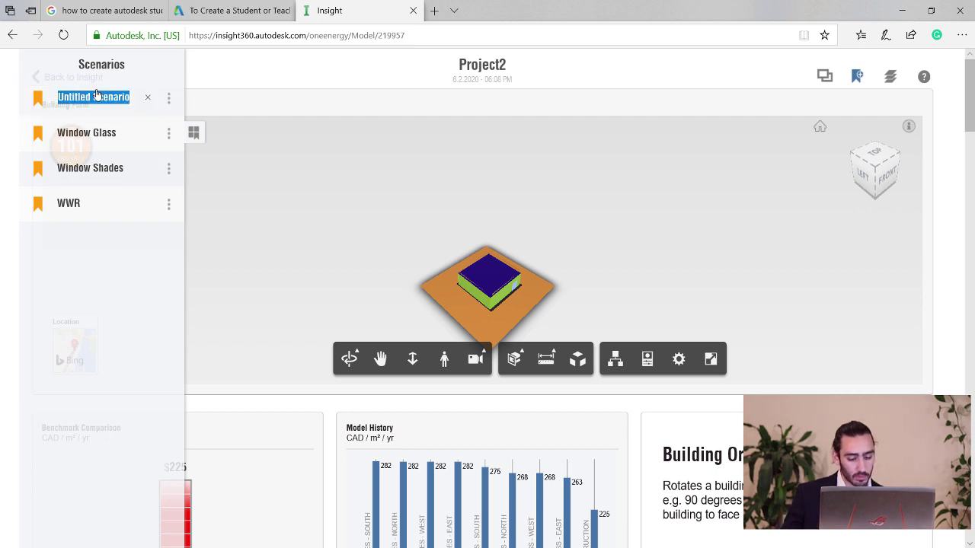
text(Wall Sc)
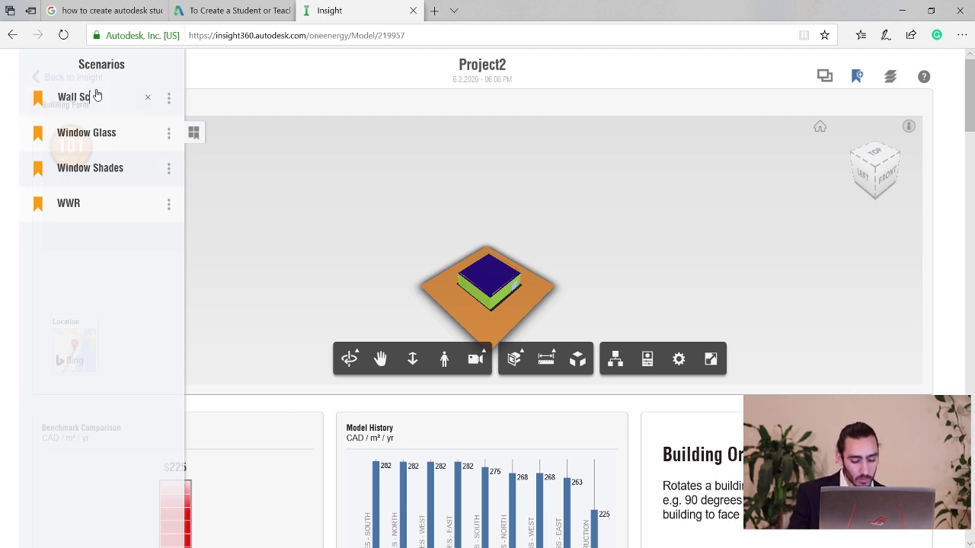
text(enario)
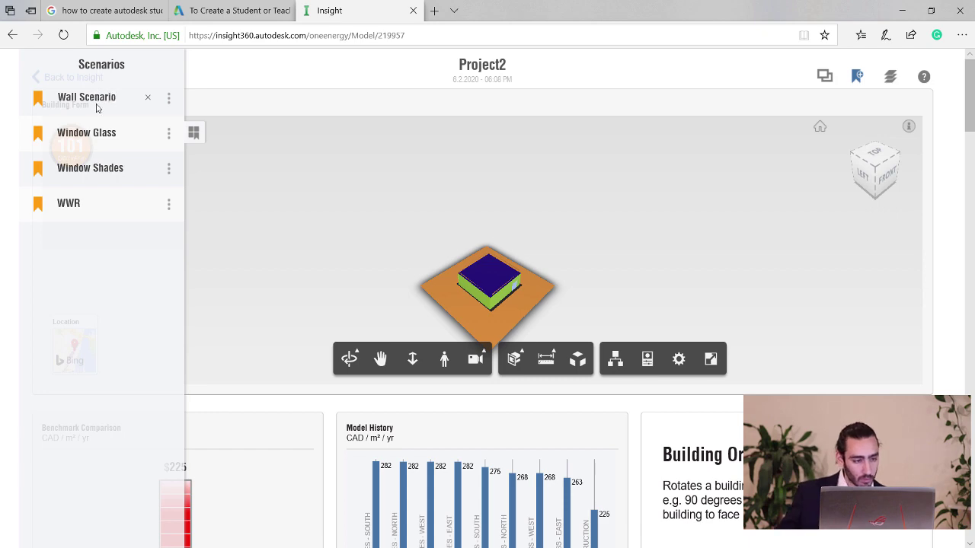
drag(966, 118, 962, 357)
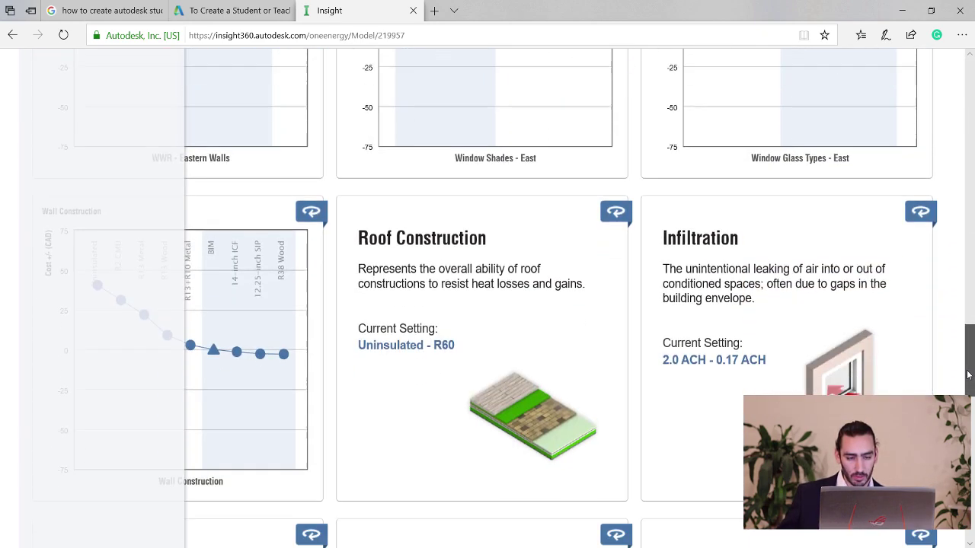
Limit Roof Construction to R15 through R38, lowering mean energy cost to 96.2.
click(551, 350)
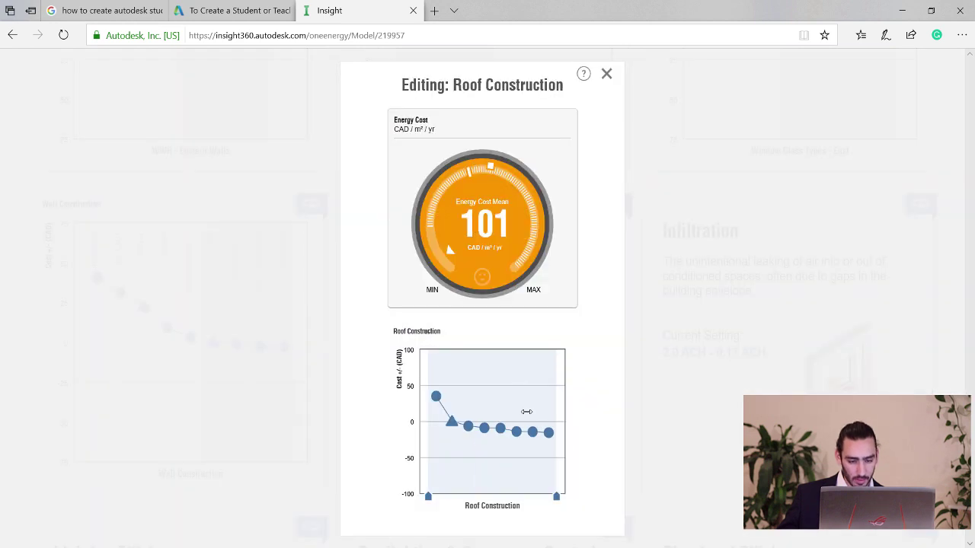
mouse_move(455, 430)
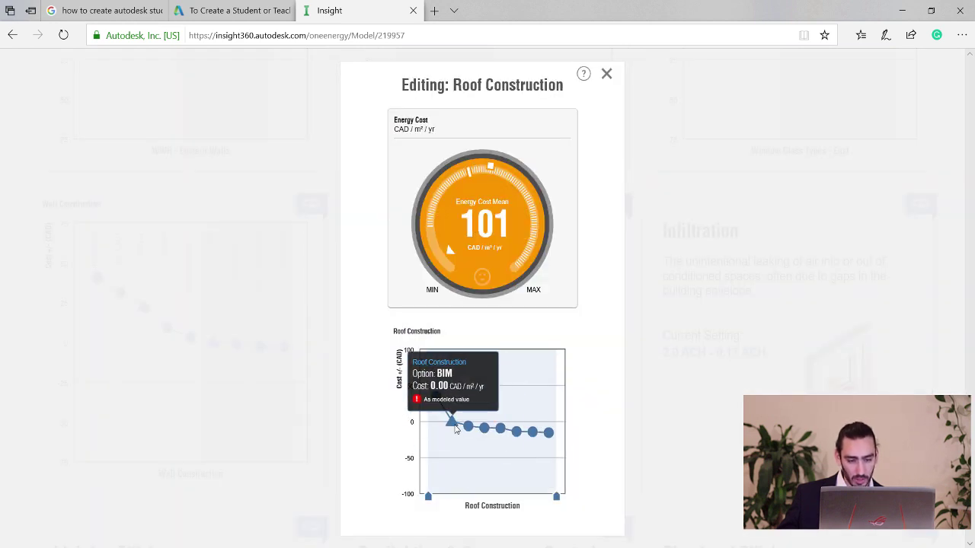
mouse_move(429, 498)
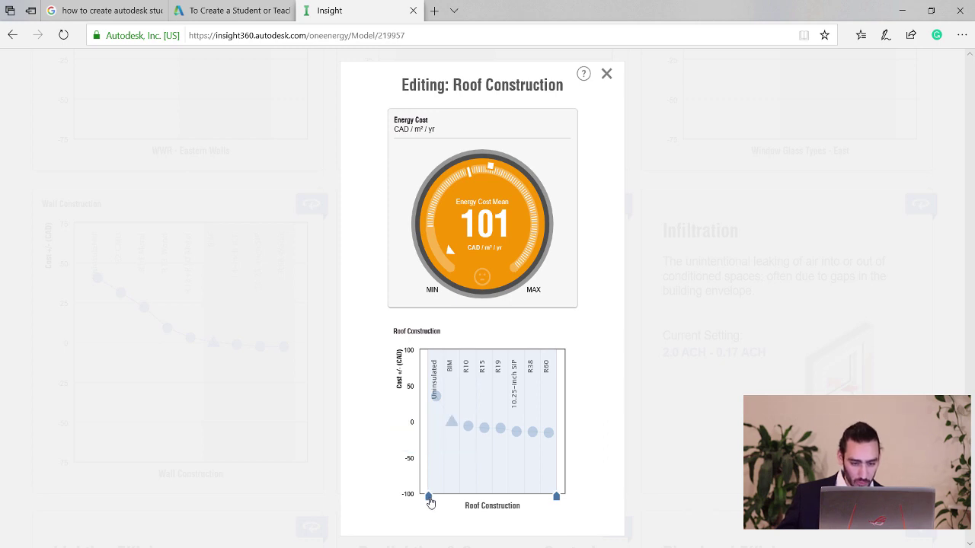
drag(431, 500, 446, 498)
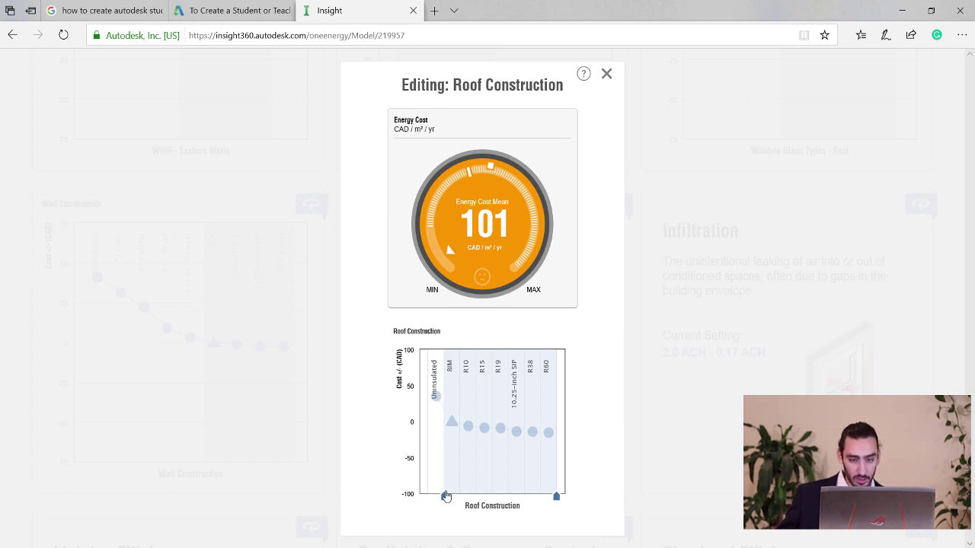
drag(447, 496, 479, 495)
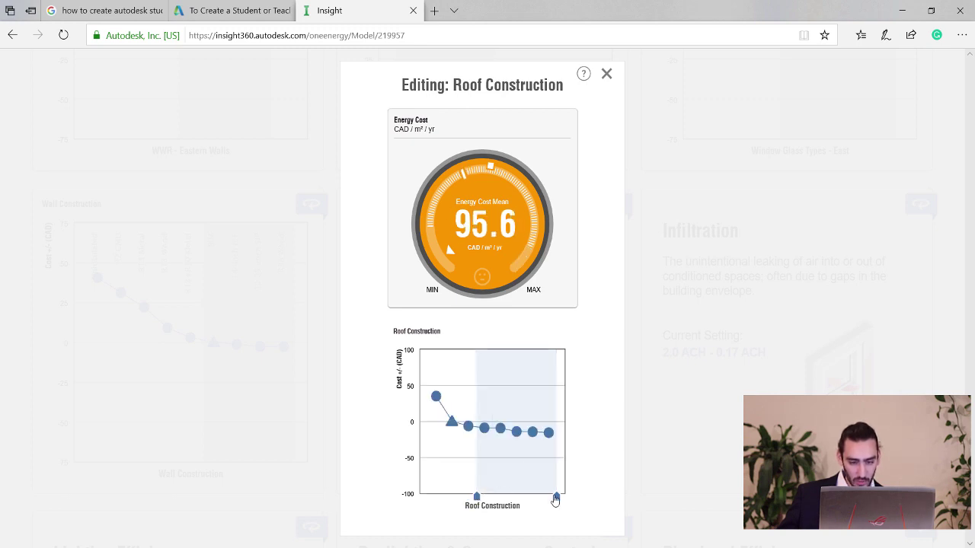
drag(556, 496, 541, 496)
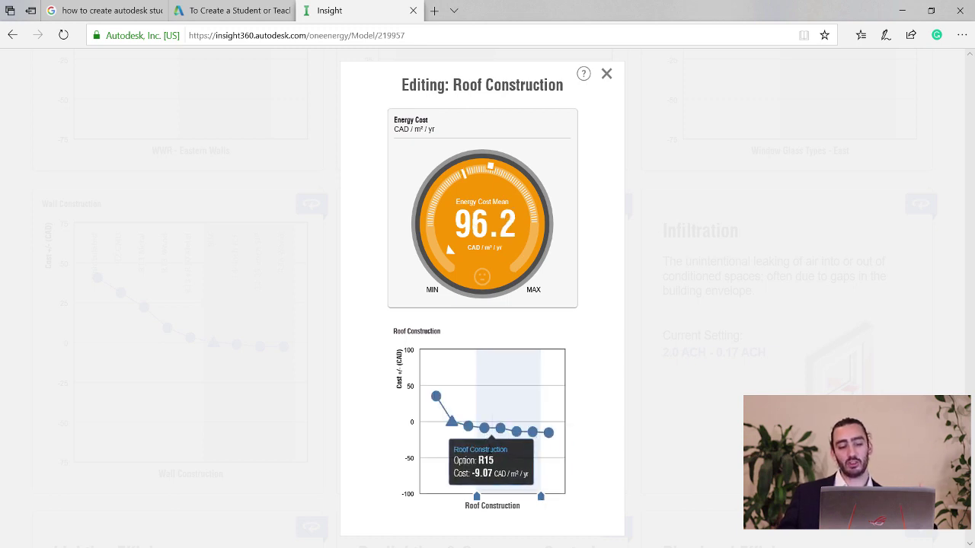
mouse_move(506, 443)
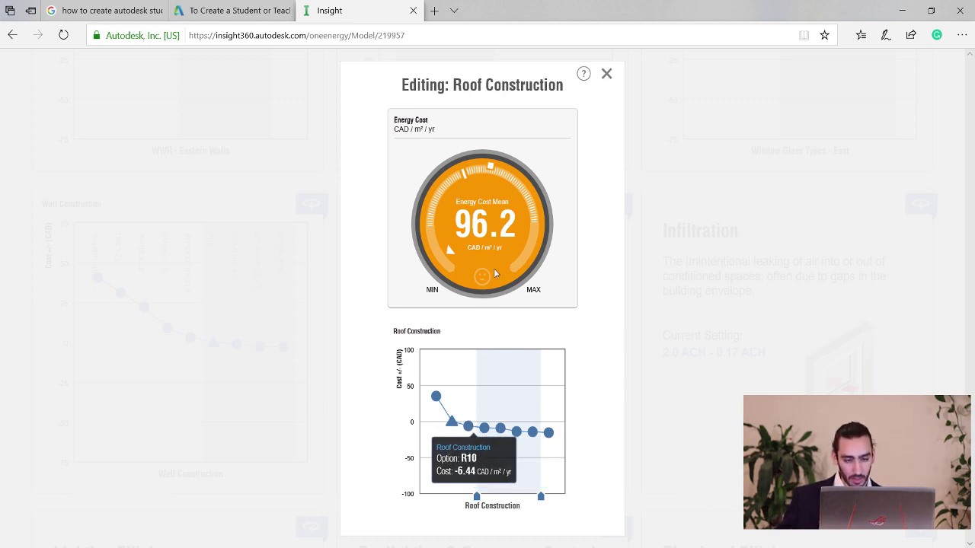
click(607, 77)
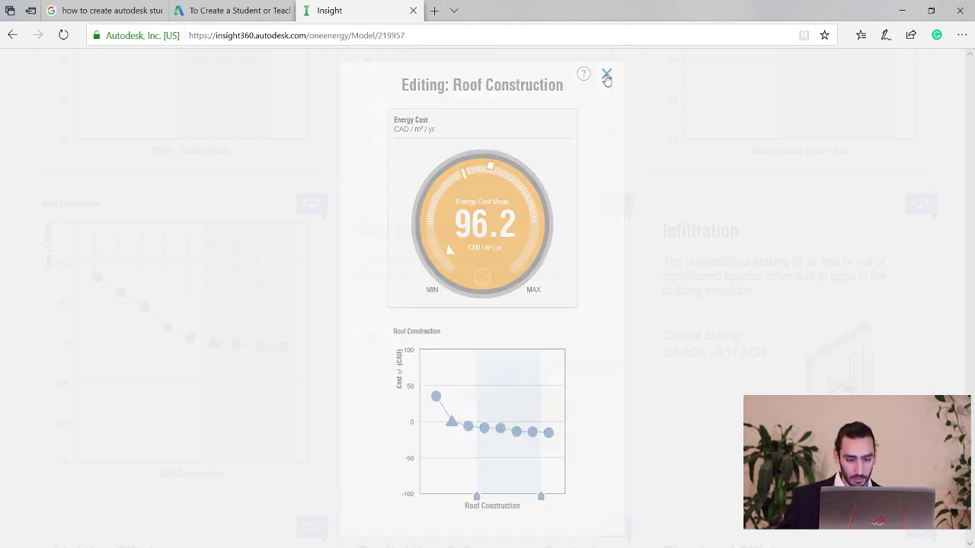
Add a new scenario from the current settings and rename it 'Roof Construction'.
scroll(586, 367, up, 20)
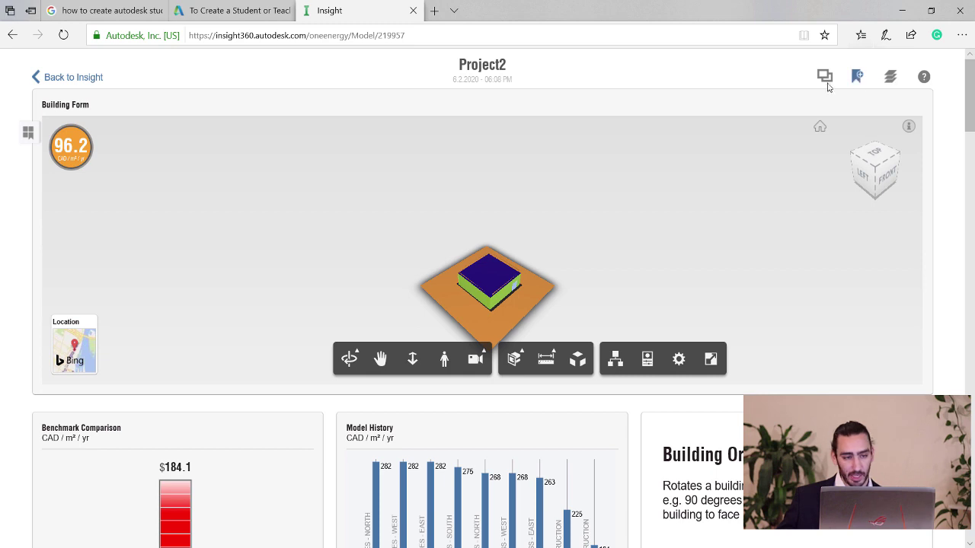
click(29, 132)
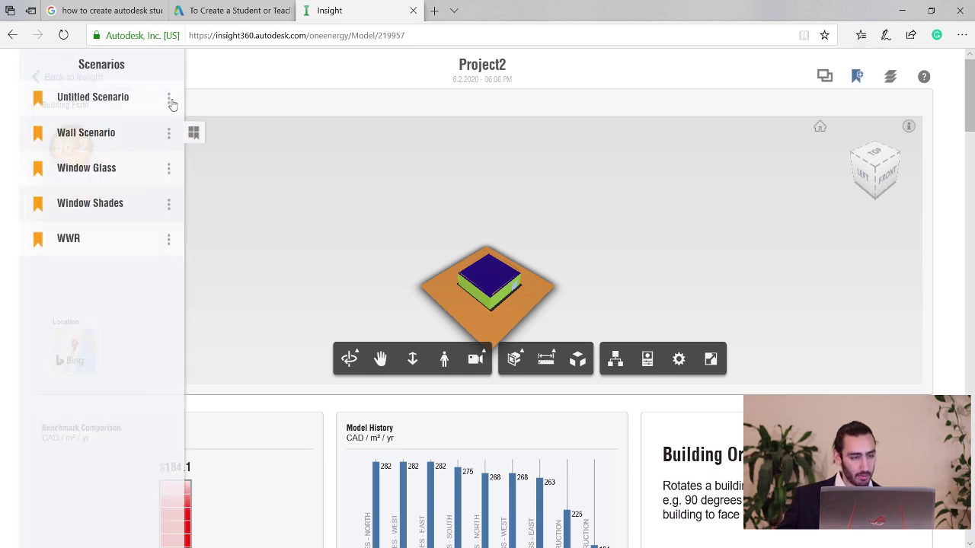
click(169, 100)
click(88, 90)
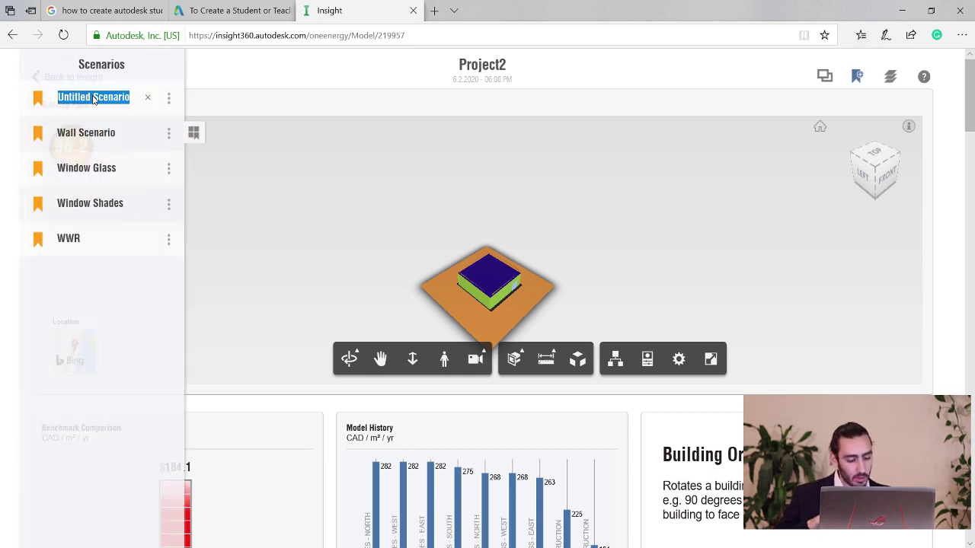
text(Roof)
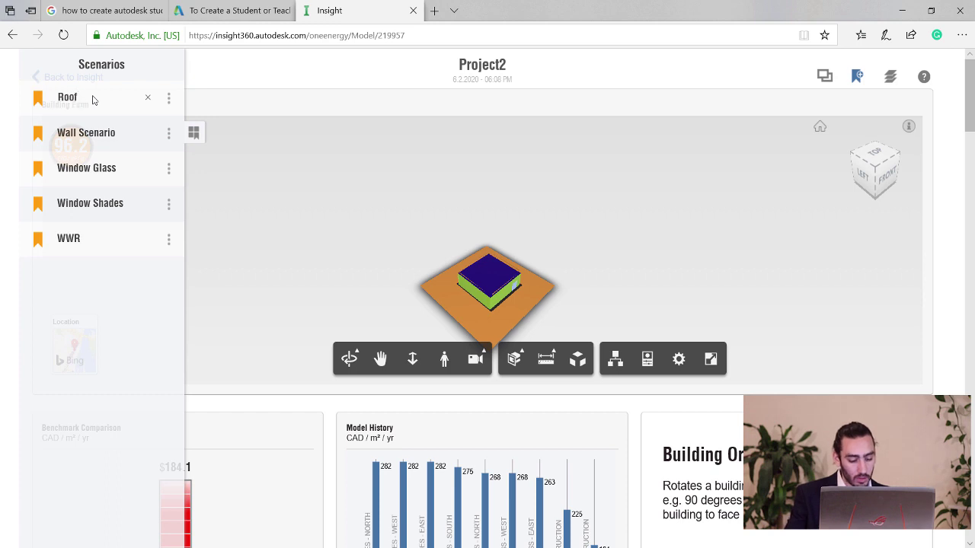
text( Const)
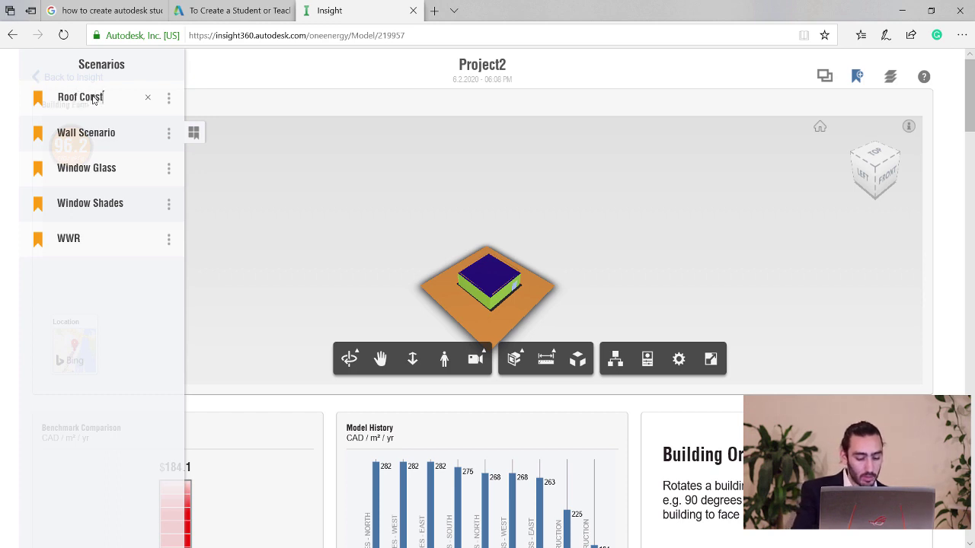
text(ruction)
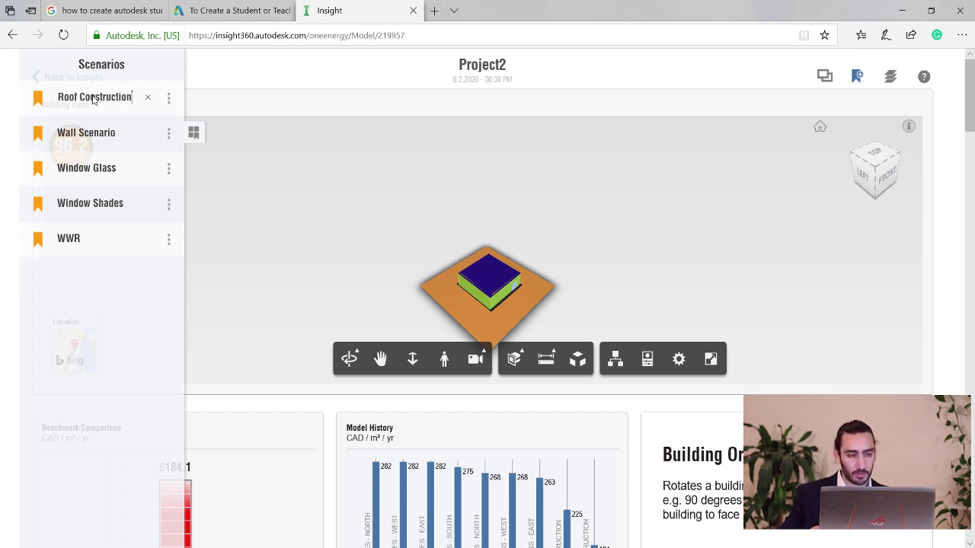
key(Return)
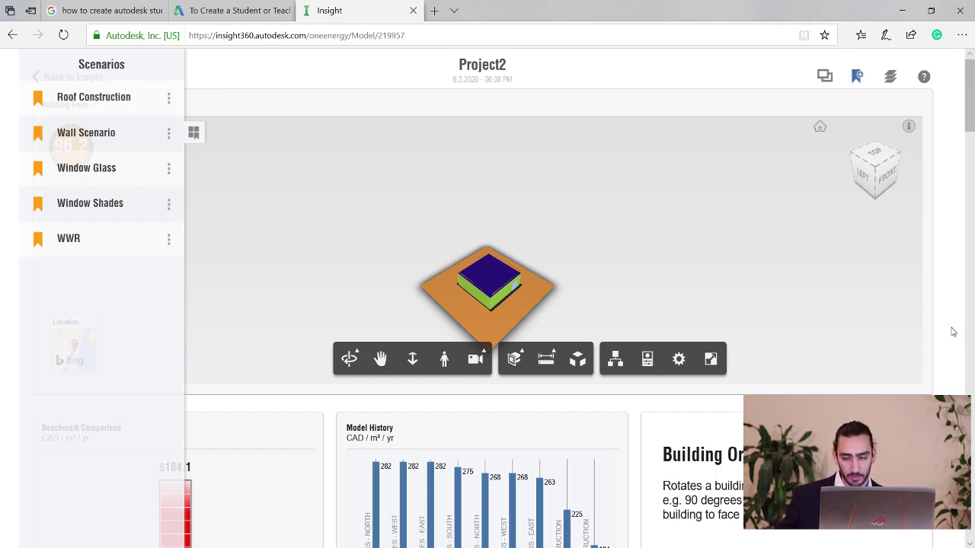
click(952, 332)
scroll(954, 358, down, 15)
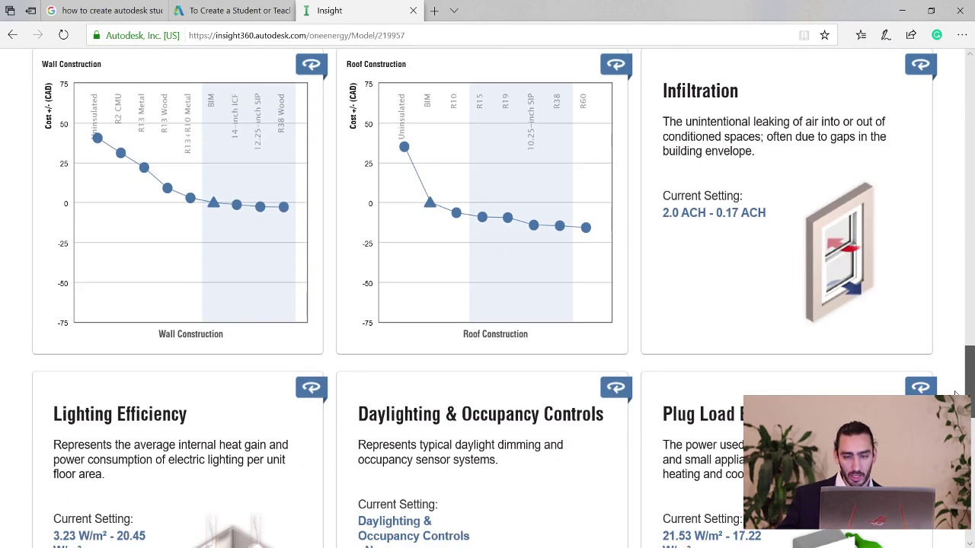
Narrow Infiltration to 0.4–0.17 ACH, lowering mean energy cost from 96.2 to 83.7.
scroll(956, 393, up, 1)
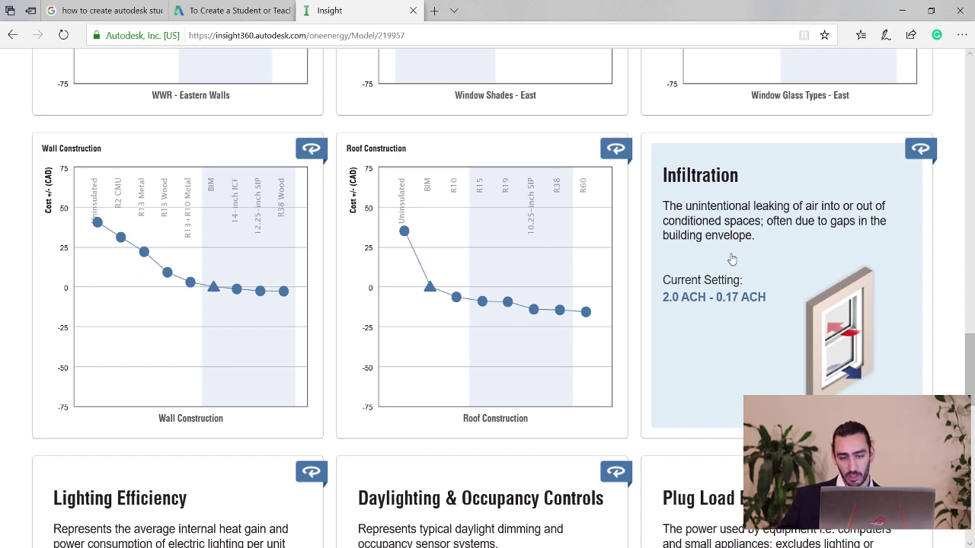
click(731, 260)
mouse_move(511, 424)
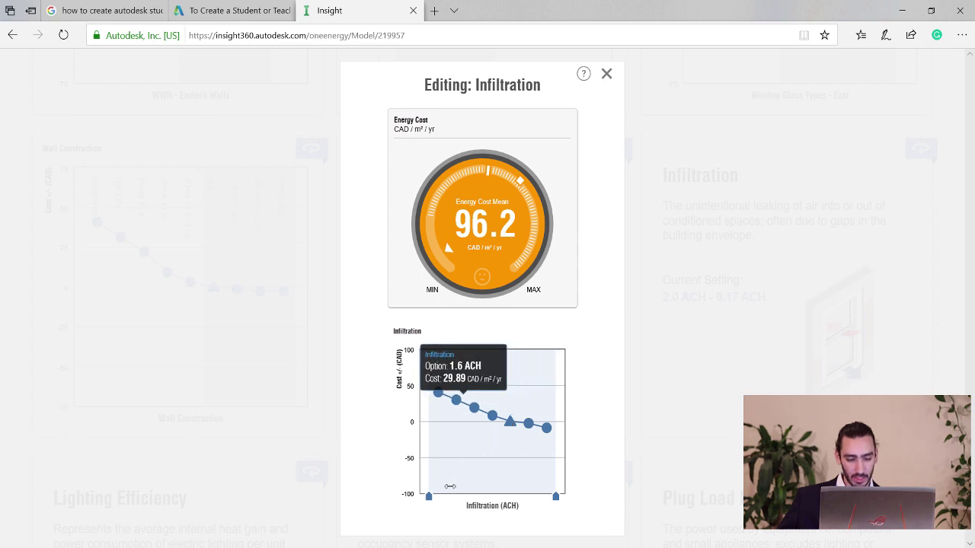
drag(429, 497, 519, 497)
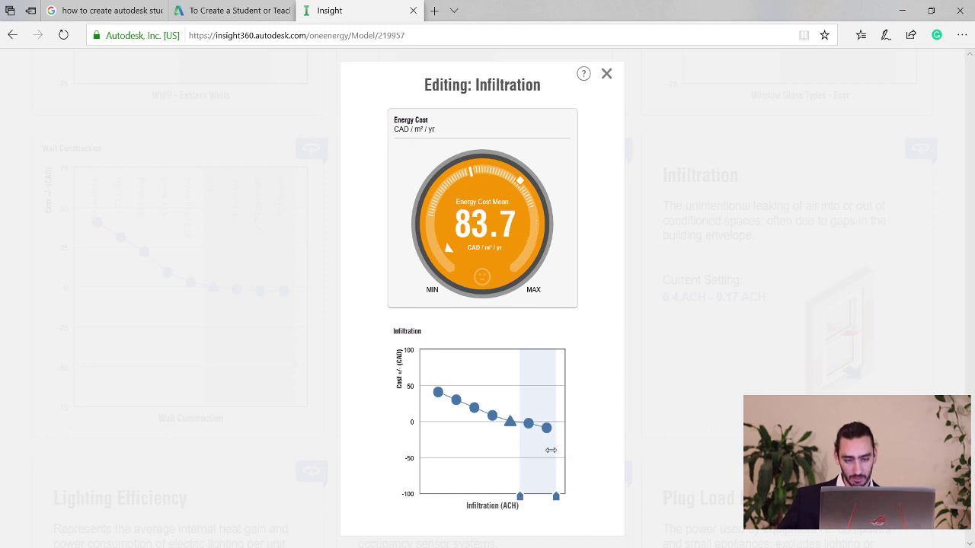
mouse_move(535, 429)
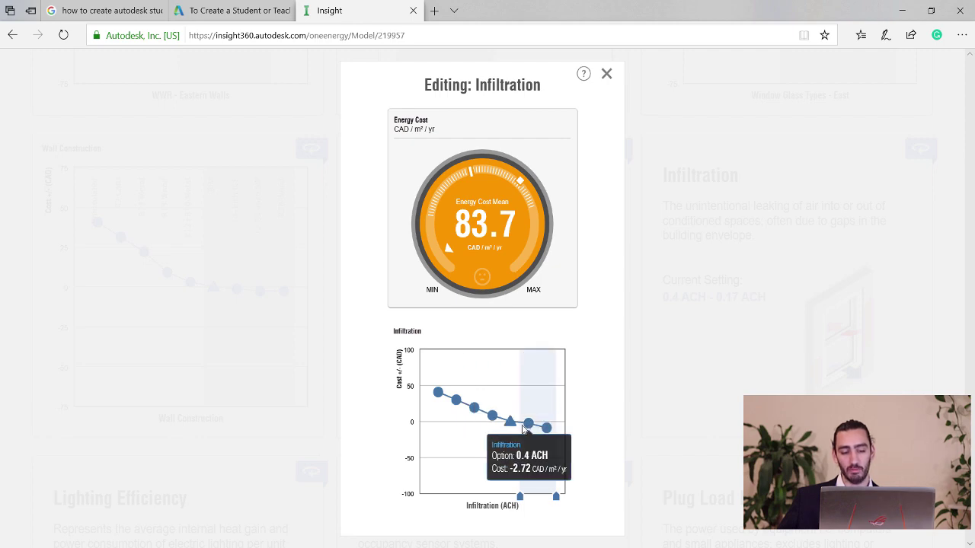
click(607, 74)
scroll(487, 305, up, 10)
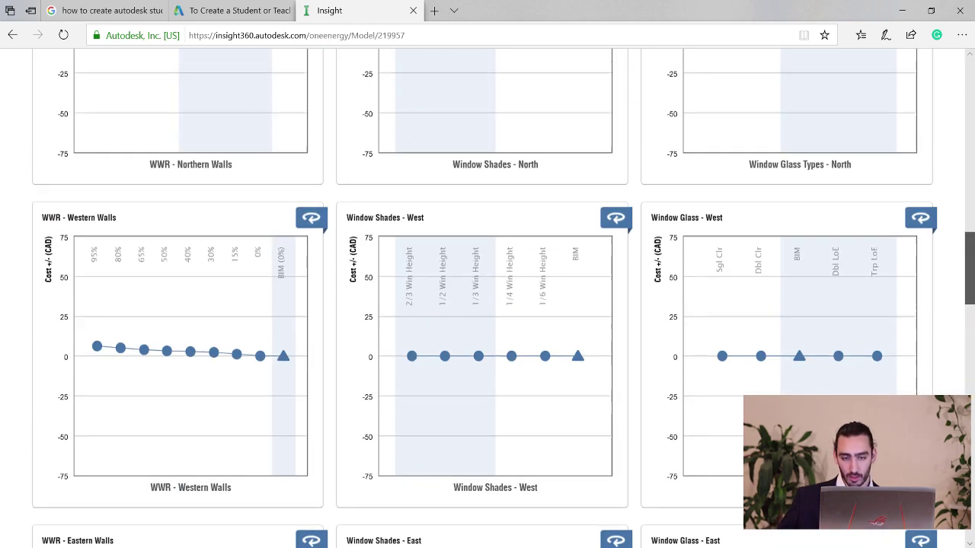
scroll(972, 373, down, 8)
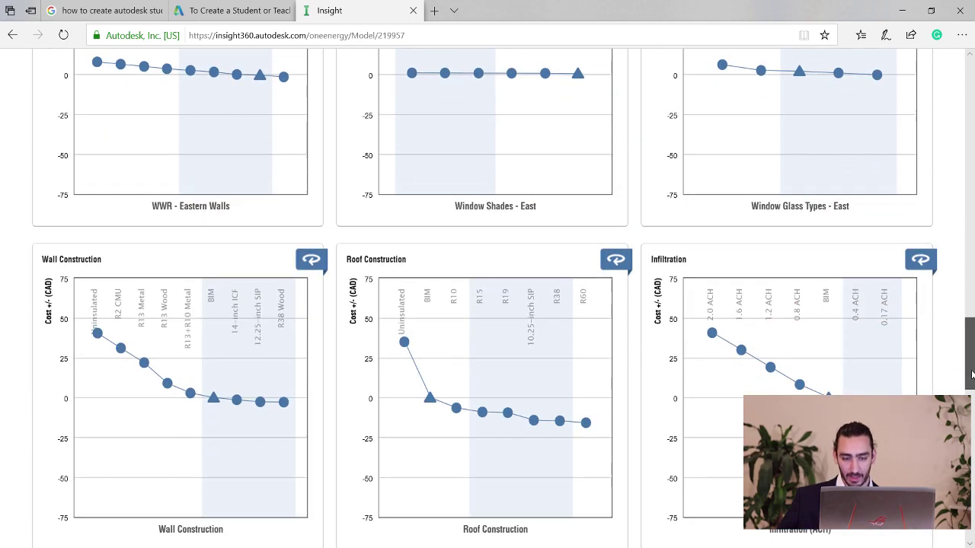
Add a new scenario and rename it Infiltration (typed as 'Fnfiltration').
scroll(972, 373, up, 20)
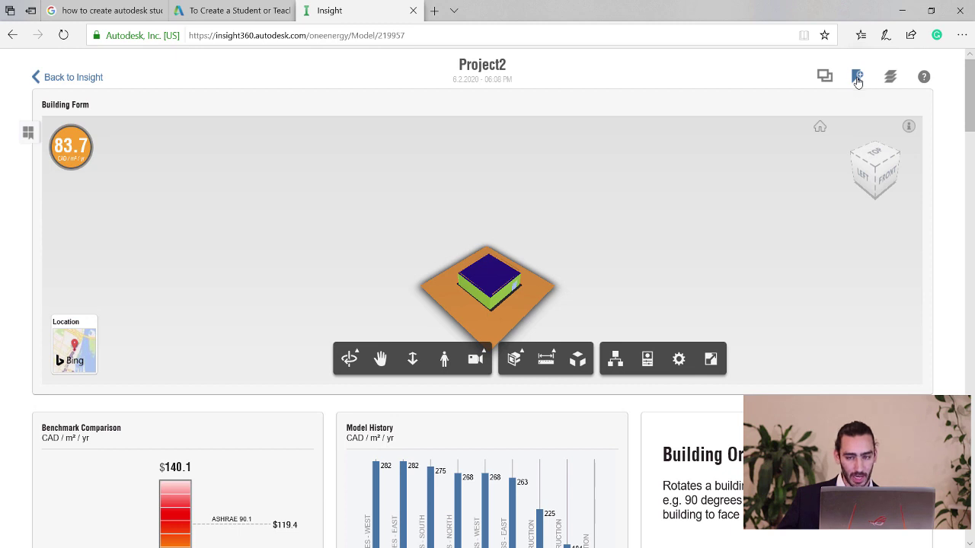
click(857, 79)
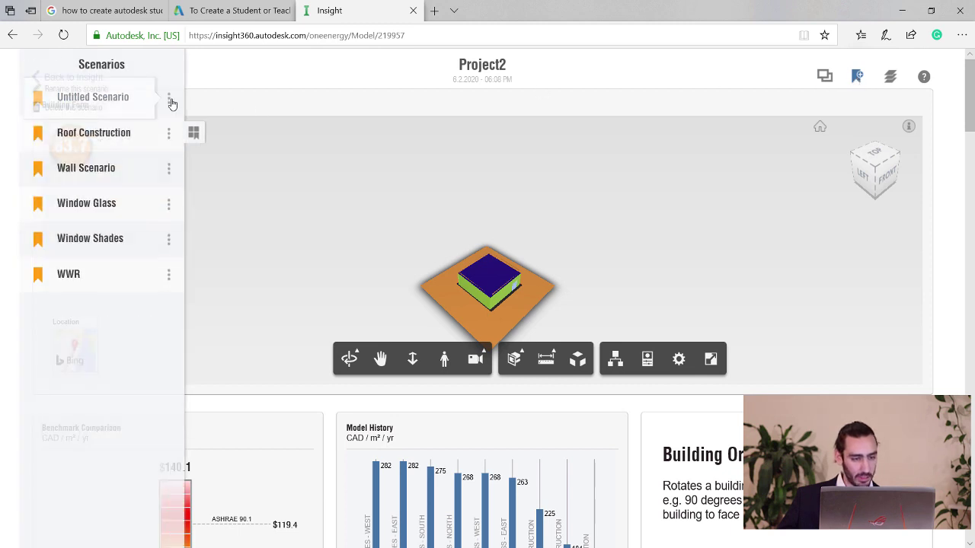
click(167, 99)
click(73, 88)
text(F)
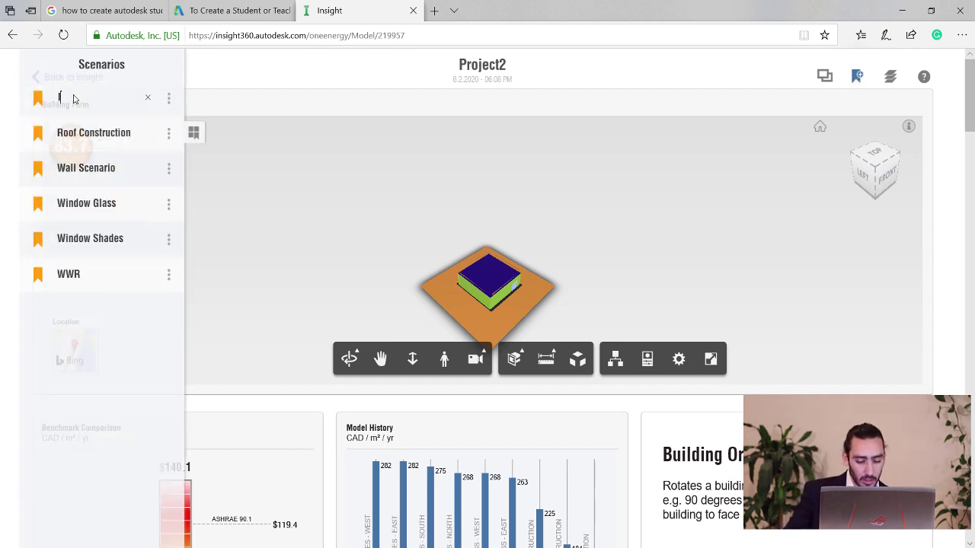
text(nfiltra)
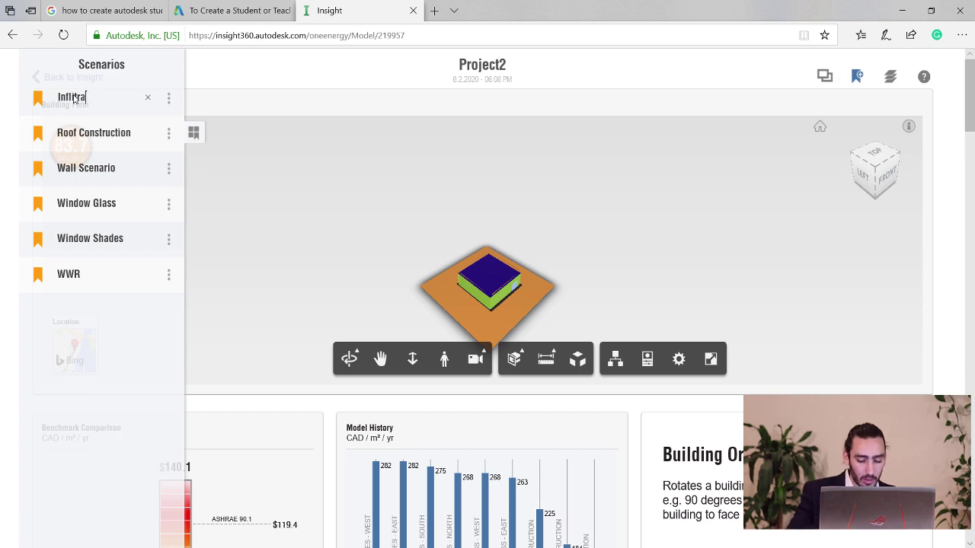
text(tion)
key(Return)
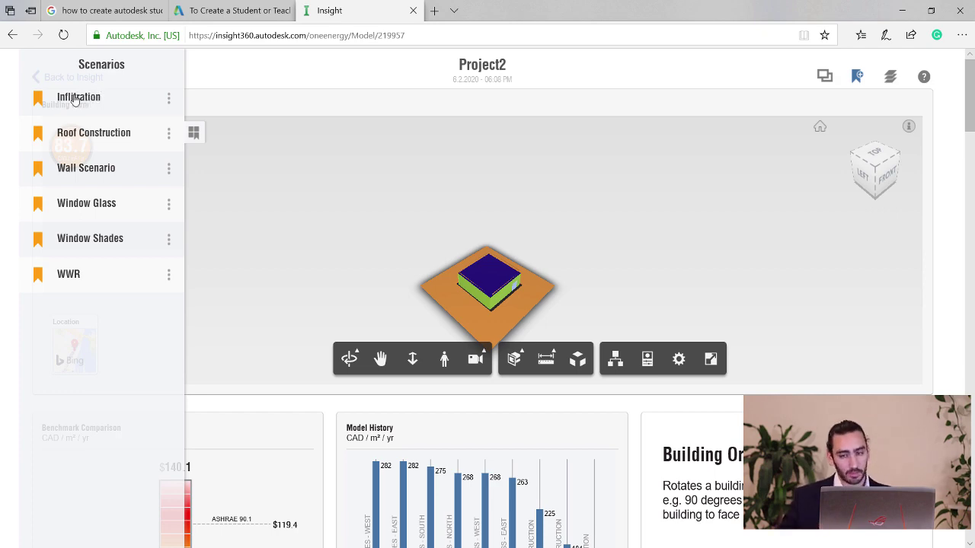
drag(969, 84, 969, 393)
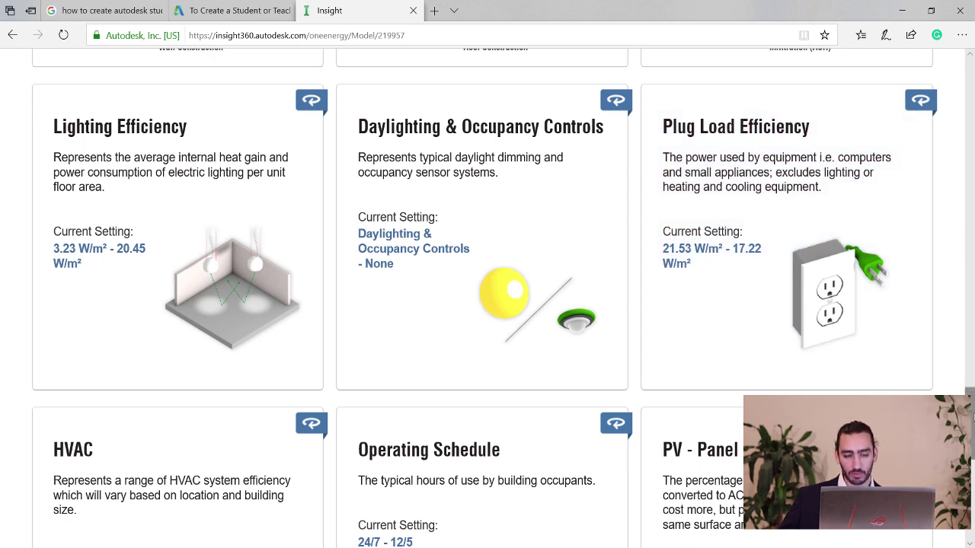
Raise Lighting Efficiency's lower bound to 11.84 W/m², keeping the 20.45 W/m² upper end.
scroll(969, 415, up, 1)
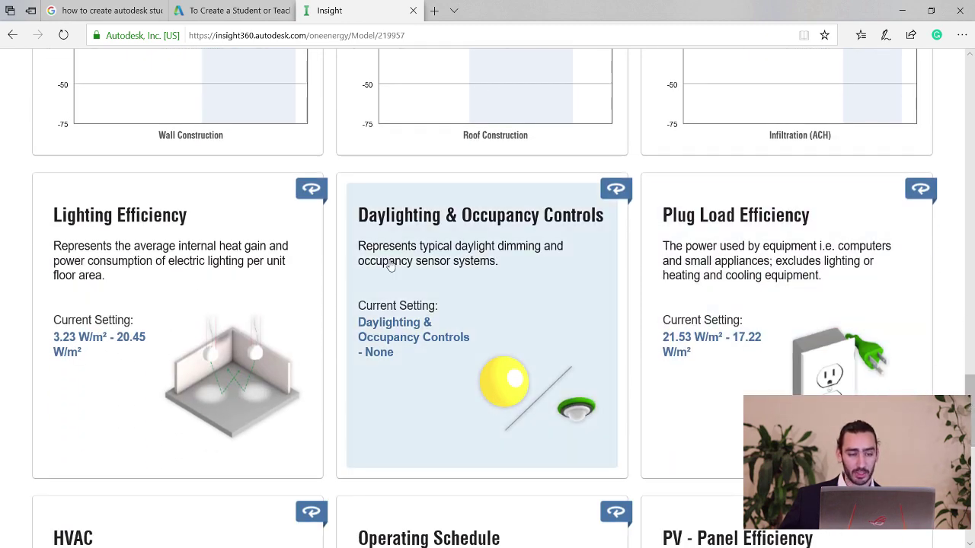
click(233, 246)
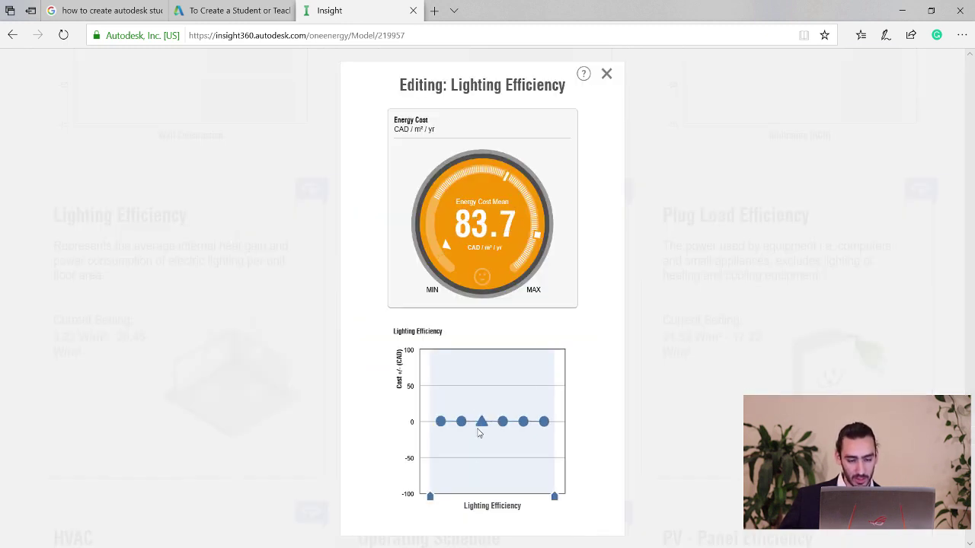
drag(431, 499, 492, 496)
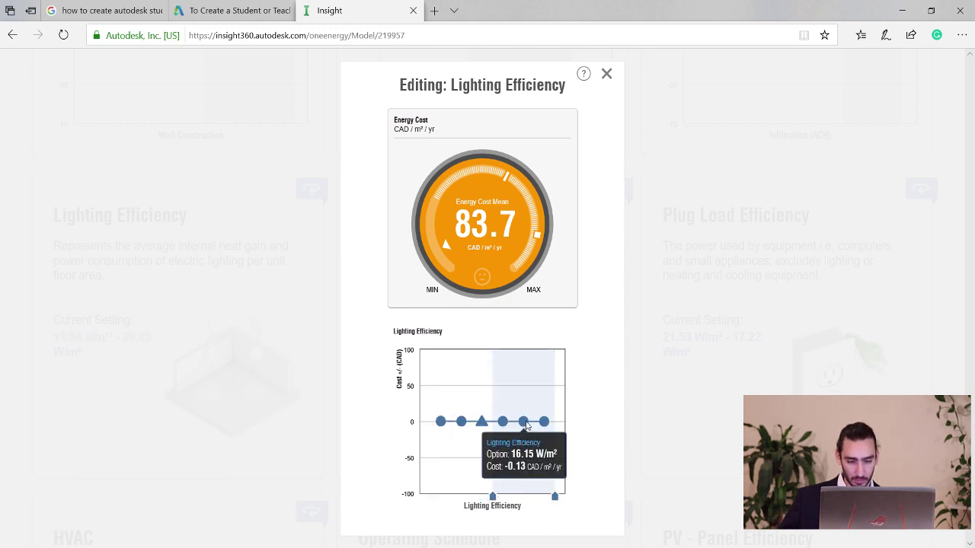
mouse_move(544, 422)
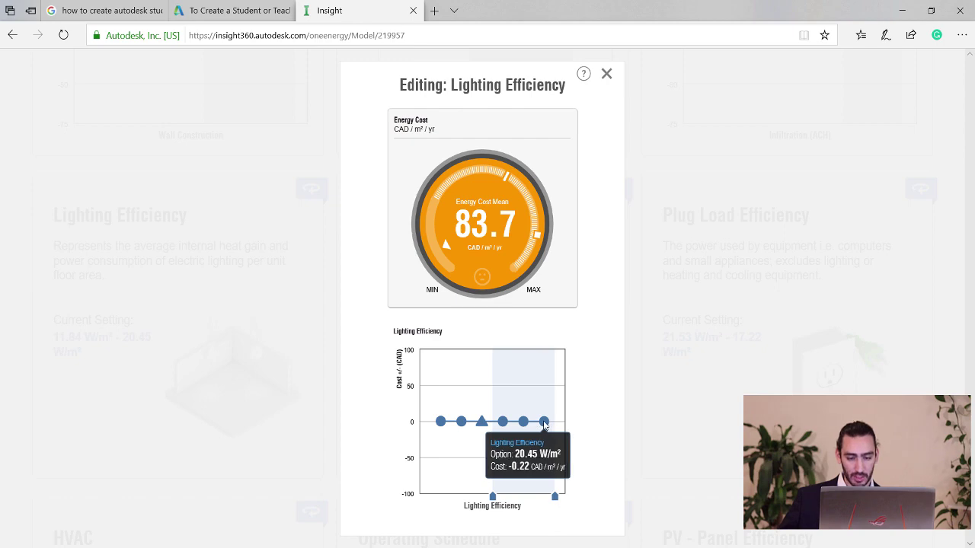
click(606, 74)
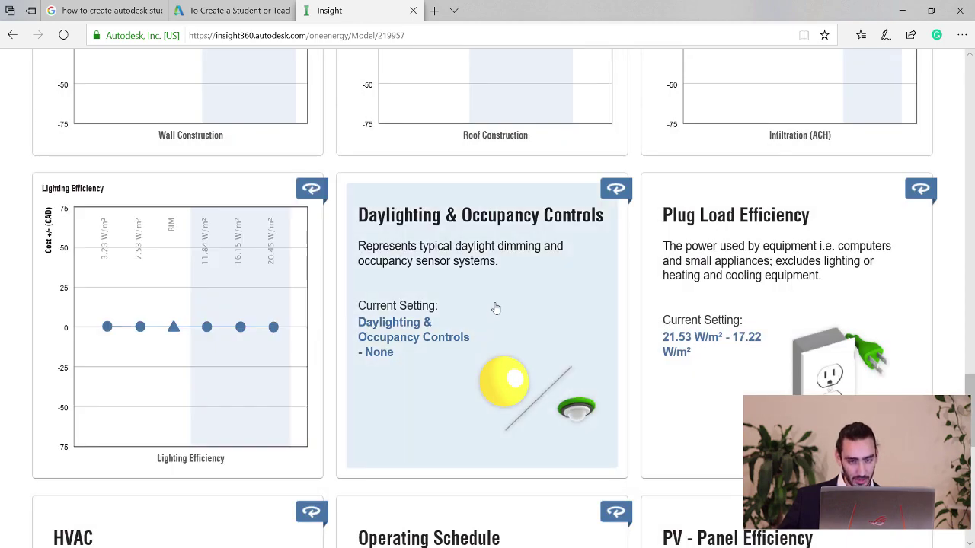
Set the Daylighting & Occupancy Controls range to end at BIM, excluding None.
click(495, 308)
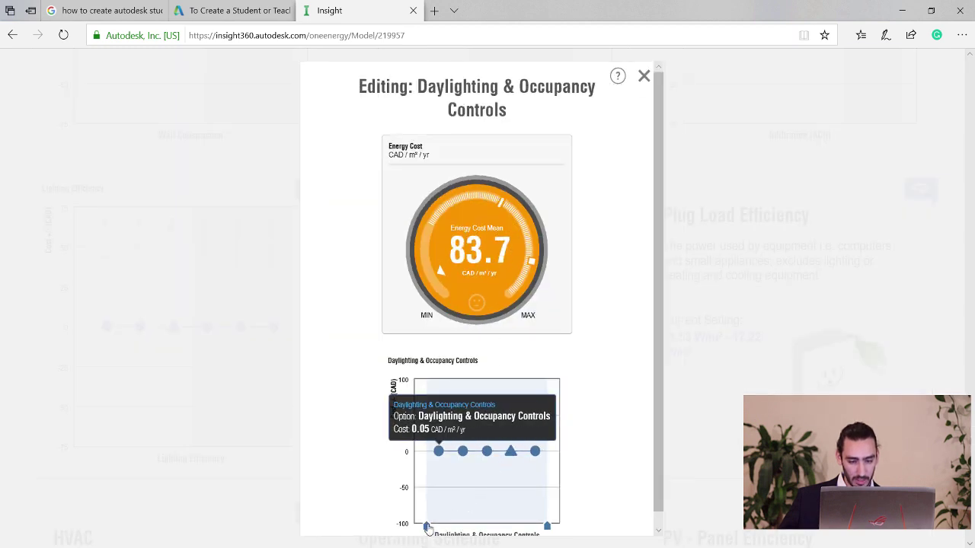
drag(427, 527, 502, 518)
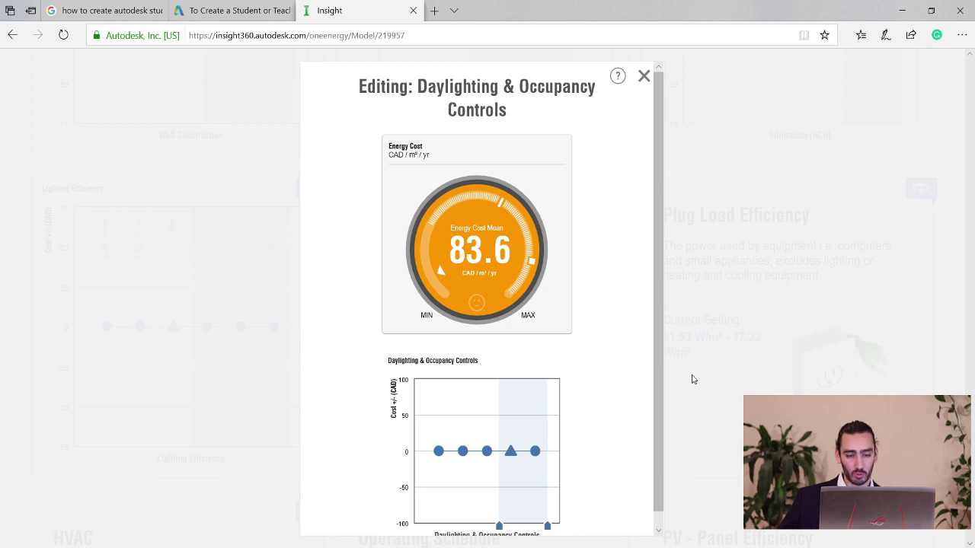
drag(550, 522, 523, 527)
mouse_move(506, 405)
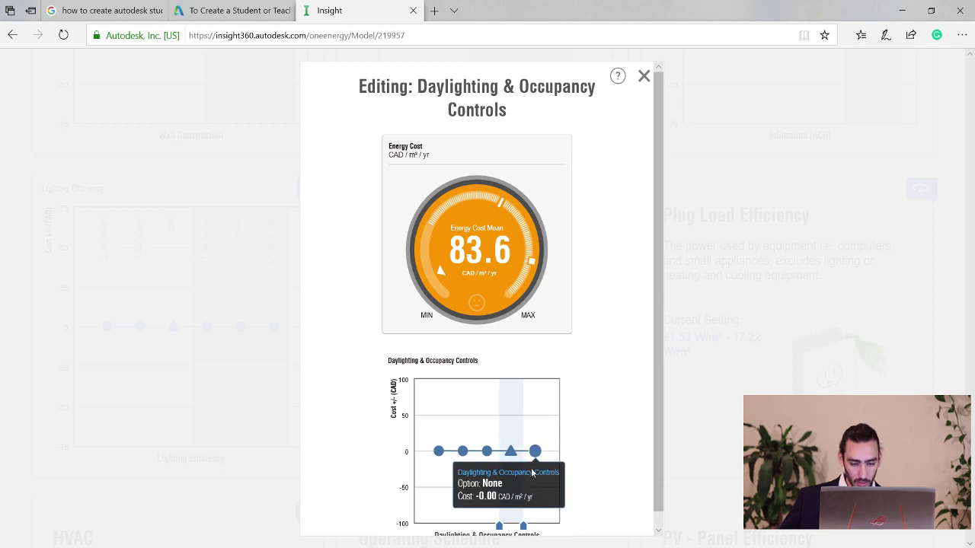
mouse_move(523, 526)
mouse_down()
mouse_move(549, 526)
mouse_move(427, 524)
mouse_up()
mouse_move(444, 459)
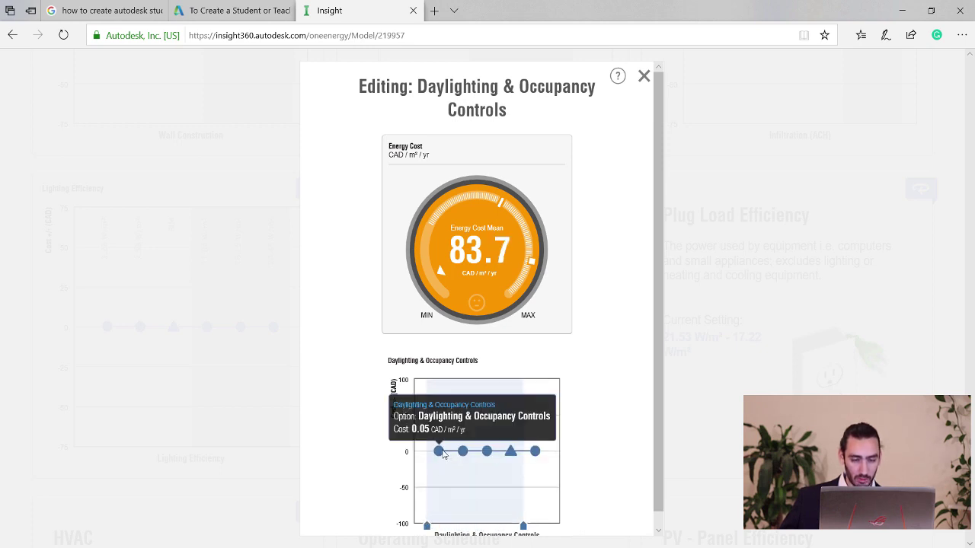
mouse_move(433, 525)
mouse_down()
mouse_move(509, 508)
mouse_move(487, 516)
mouse_move(425, 504)
mouse_up()
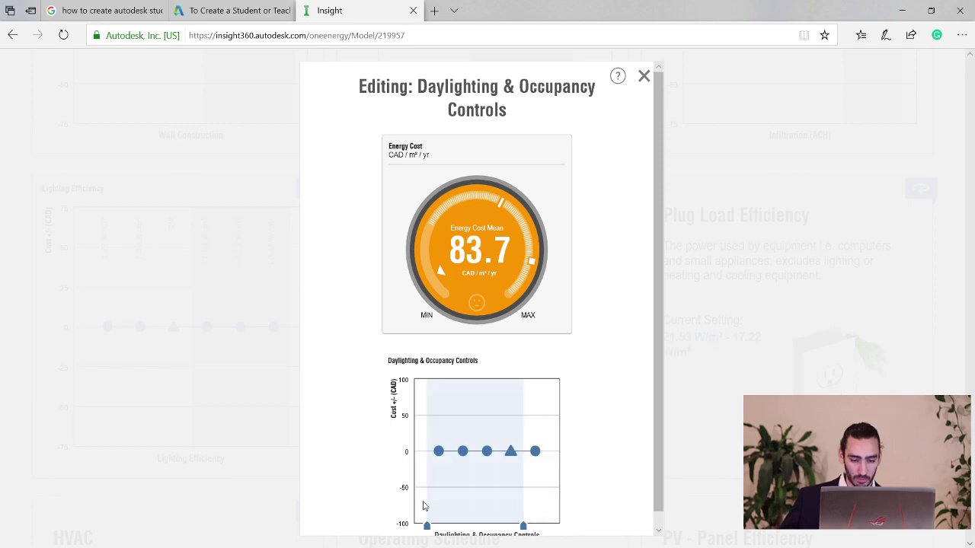
mouse_move(548, 455)
click(643, 76)
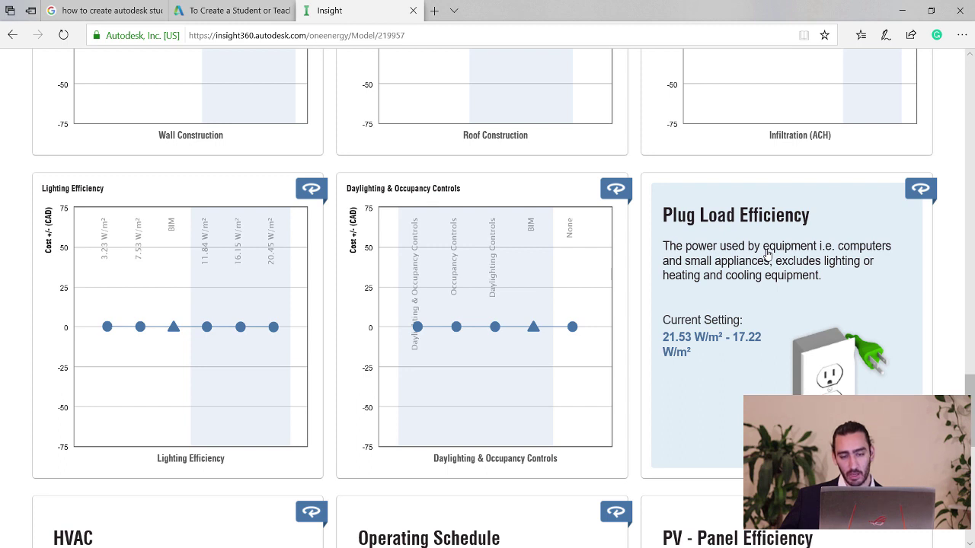
Limit Plug Load Efficiency to 10.76–17.22 W/m², bringing energy cost to 83.5 CAD/m²/yr.
click(767, 254)
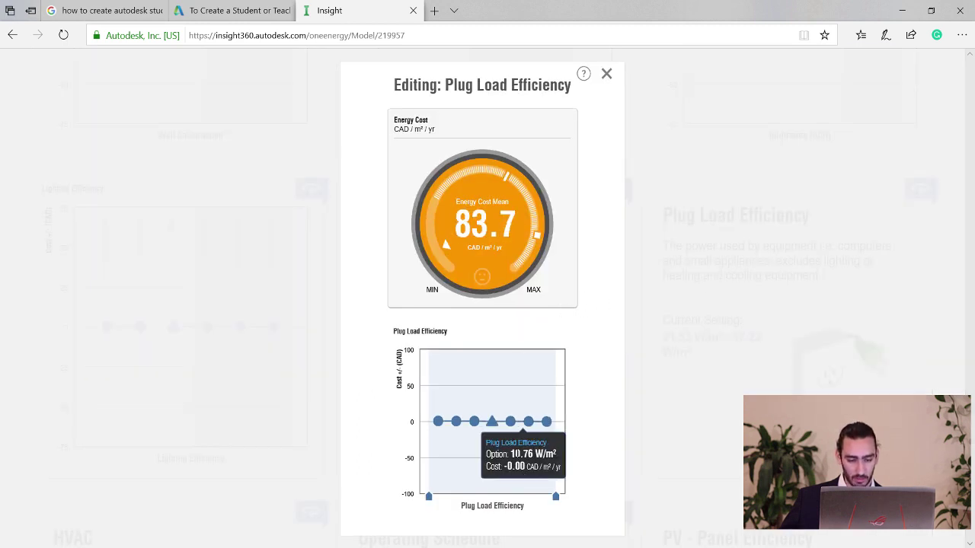
drag(555, 499, 560, 502)
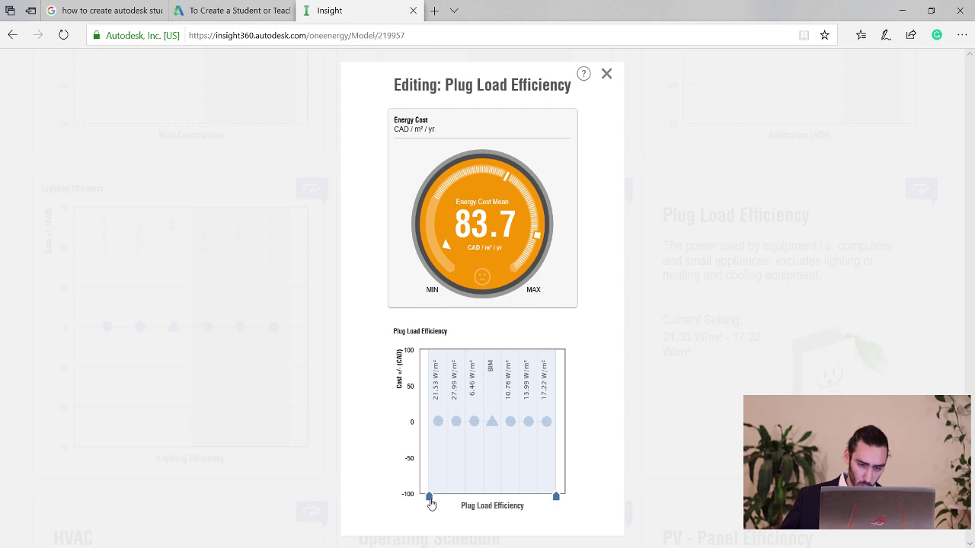
drag(431, 504, 437, 500)
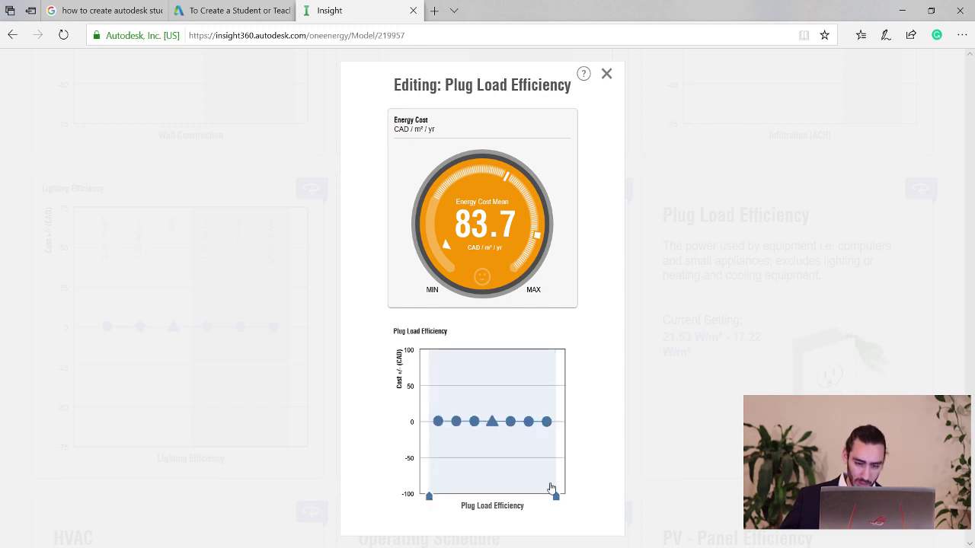
mouse_move(556, 507)
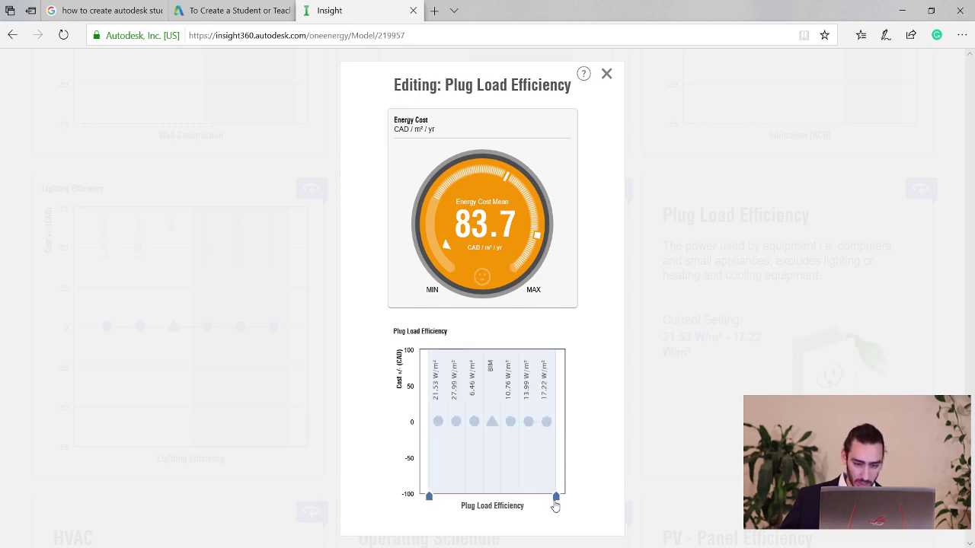
mouse_move(419, 506)
mouse_down()
mouse_move(504, 498)
mouse_move(409, 500)
mouse_up()
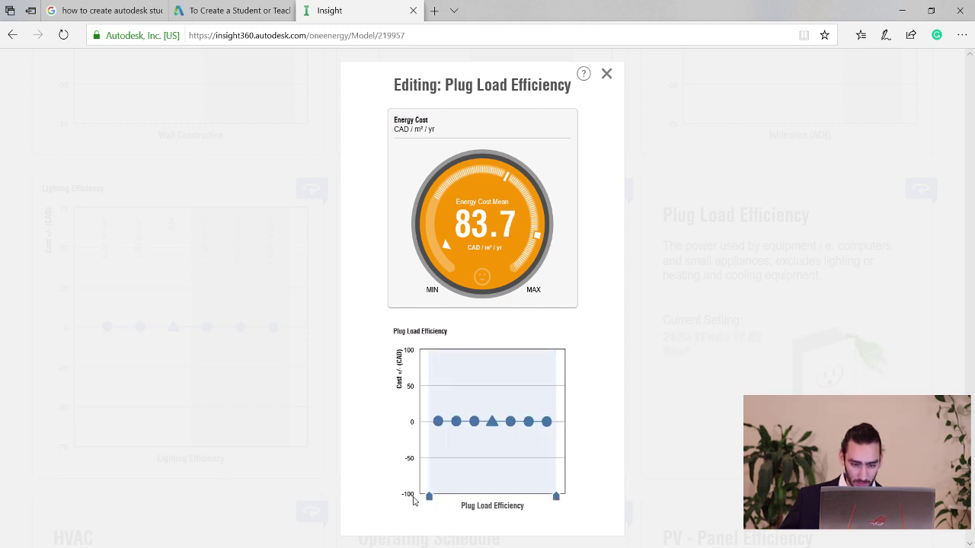
mouse_move(555, 500)
mouse_down()
mouse_move(501, 499)
mouse_move(564, 498)
mouse_up()
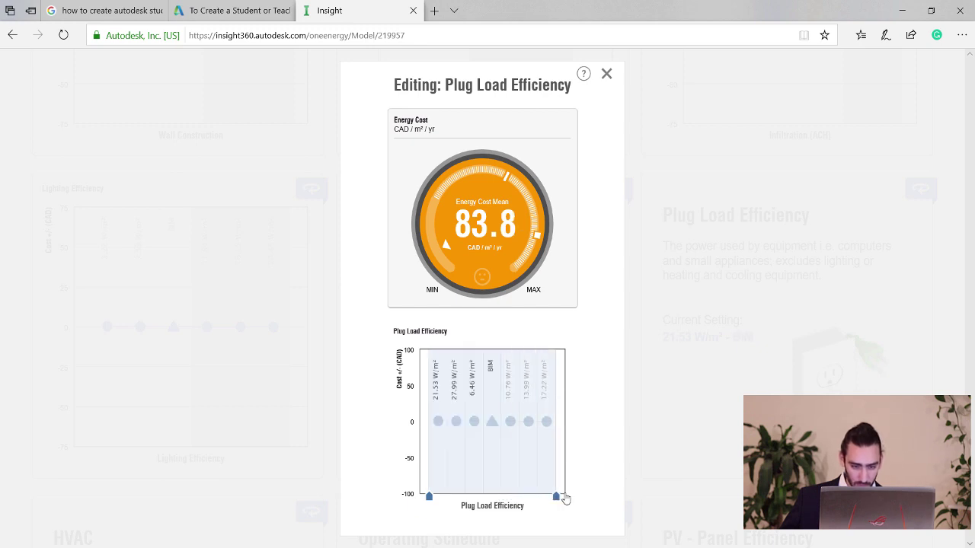
drag(429, 500, 501, 496)
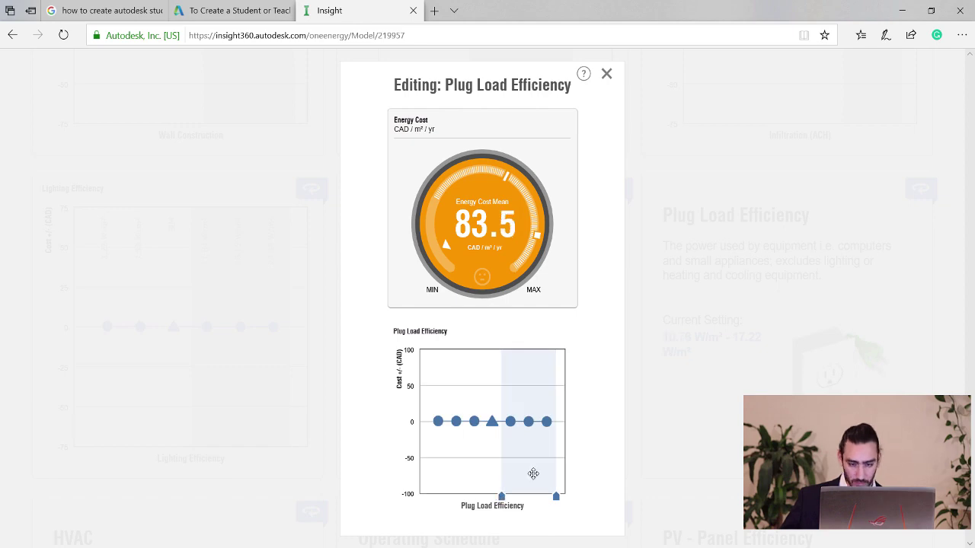
click(607, 74)
drag(971, 404, 969, 92)
Add a new scenario and rename it 'Lightening and power efficiency'.
click(856, 77)
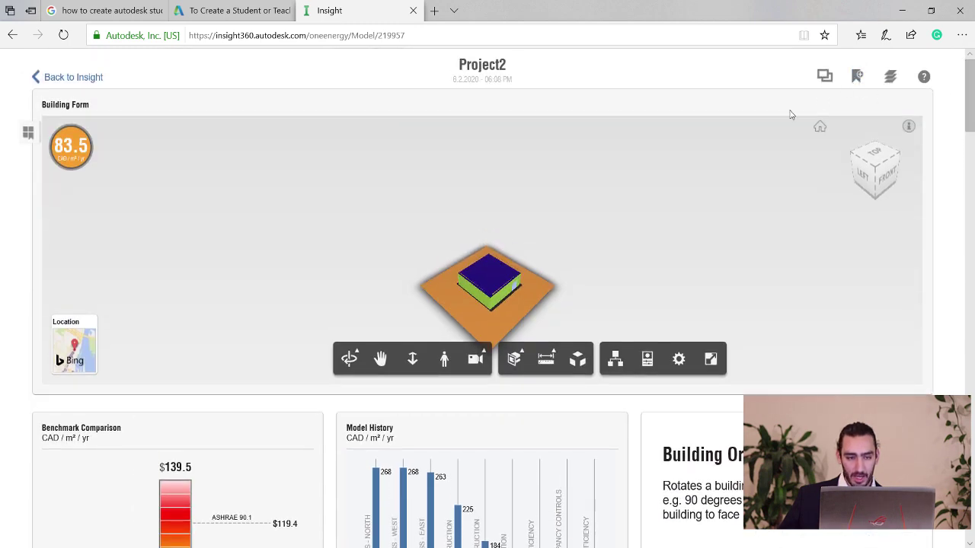
click(168, 103)
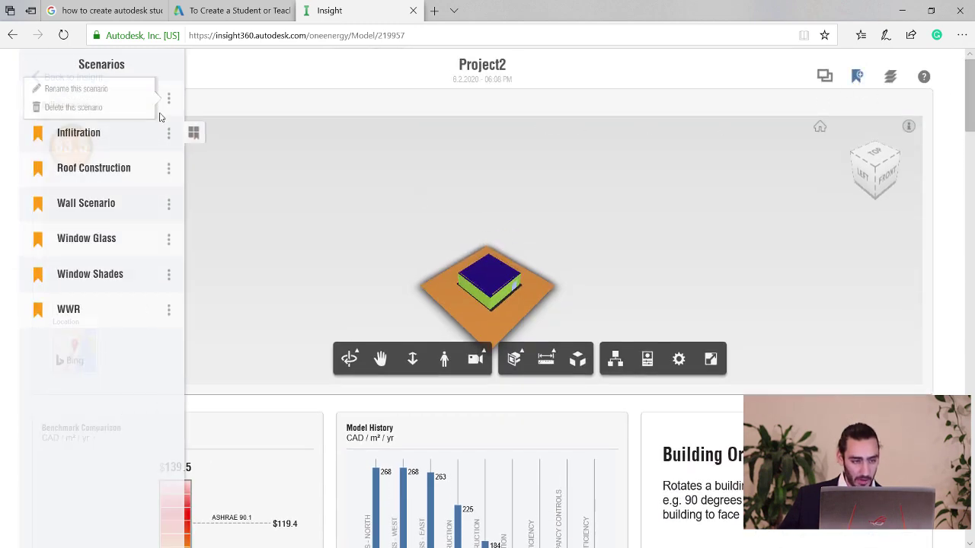
click(76, 89)
text(Lightening and)
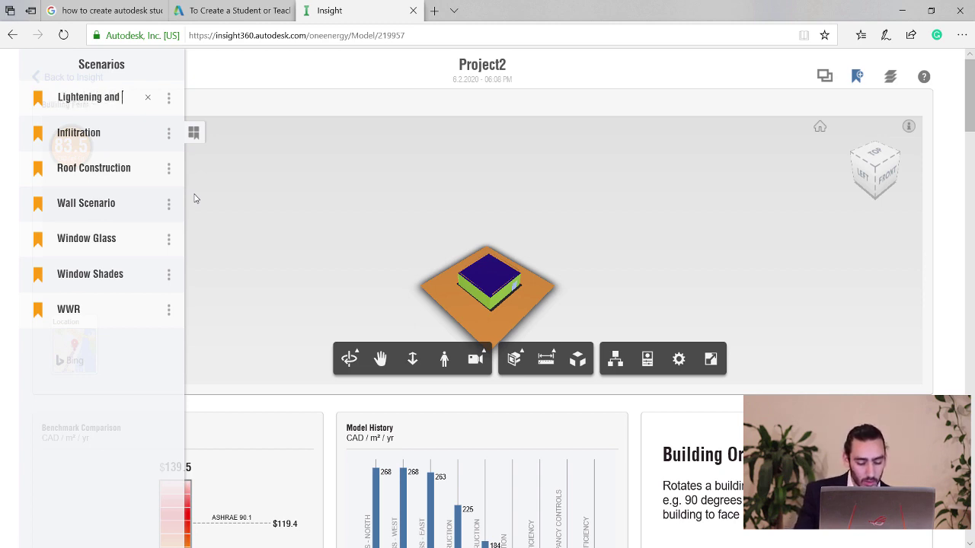
text( power effi)
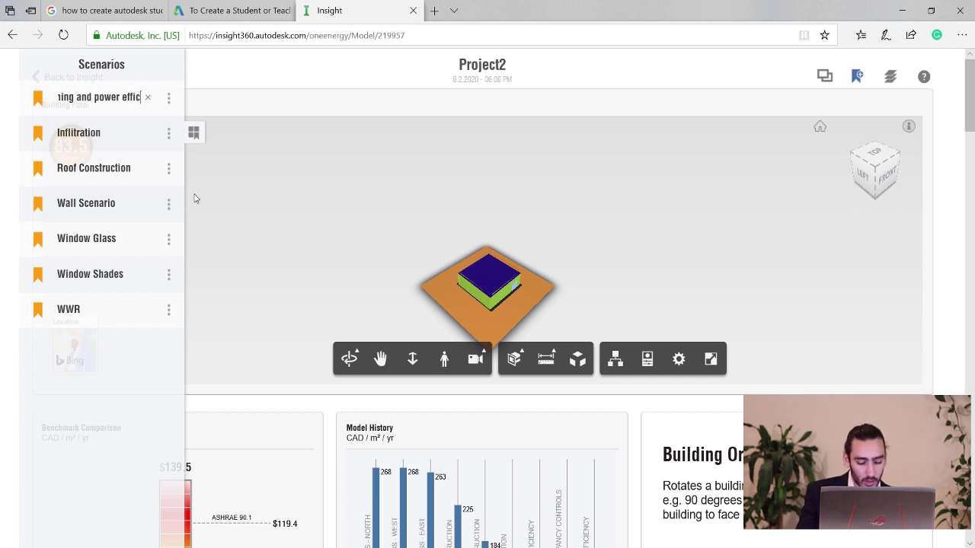
text(iency)
key(Return)
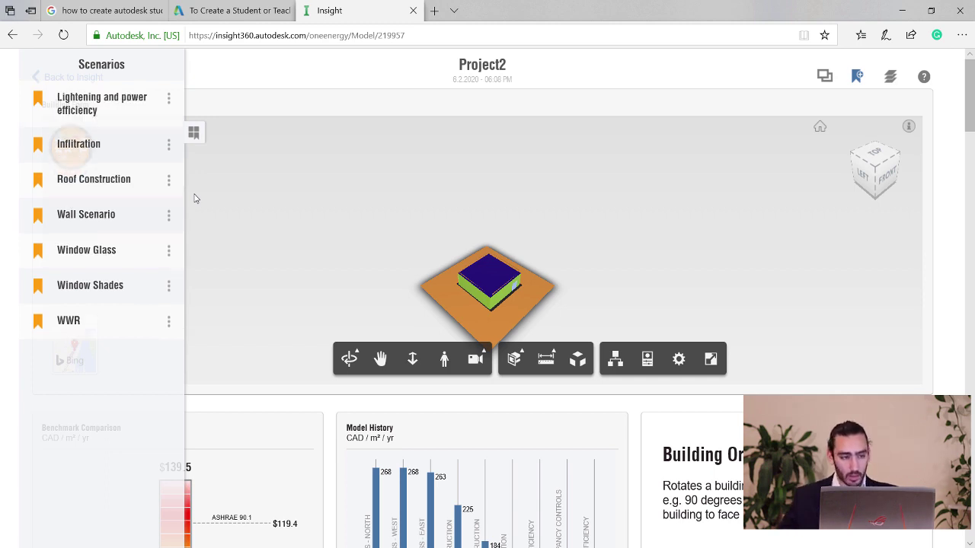
drag(969, 76, 968, 445)
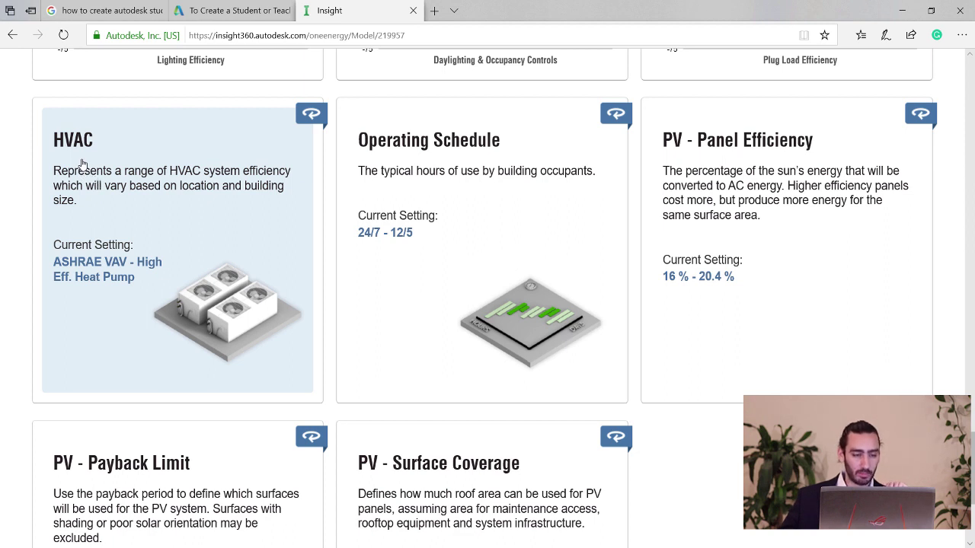
Limit HVAC to High Eff. VAV through ASHRAE Heat Pump, cutting energy cost to 73.6.
click(82, 164)
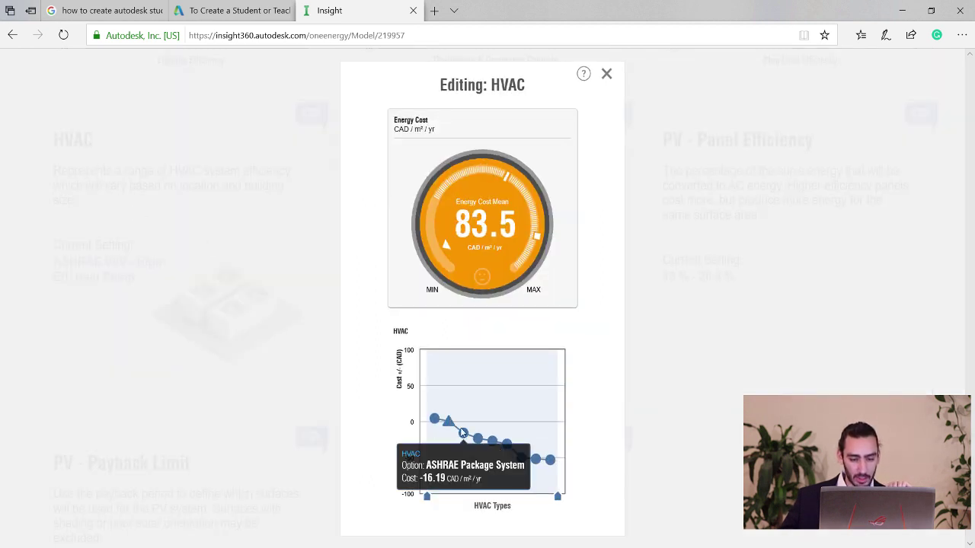
mouse_move(451, 429)
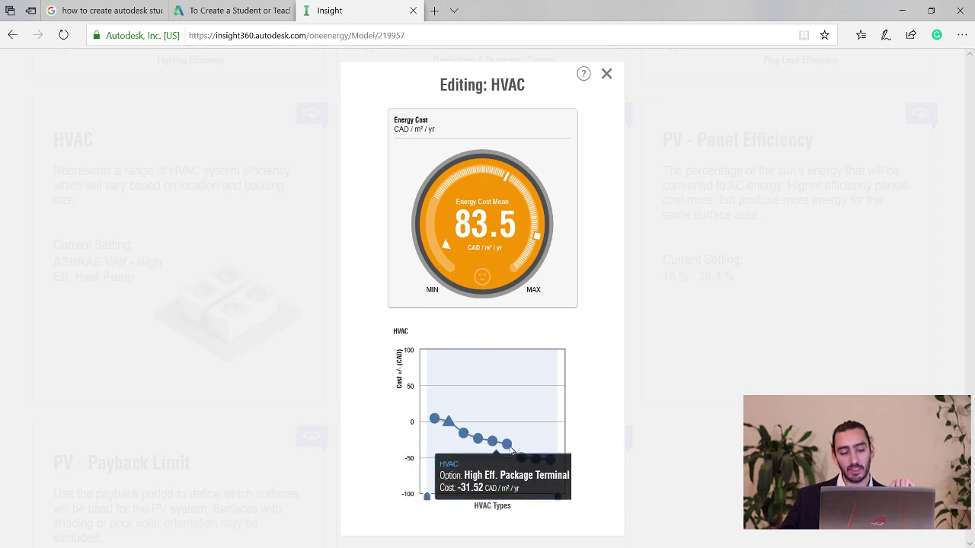
mouse_move(520, 457)
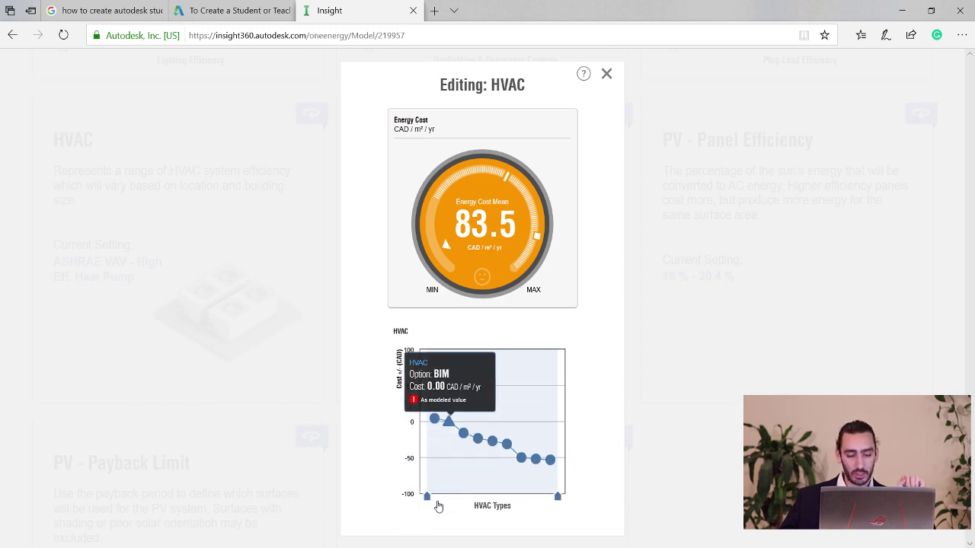
drag(428, 496, 482, 498)
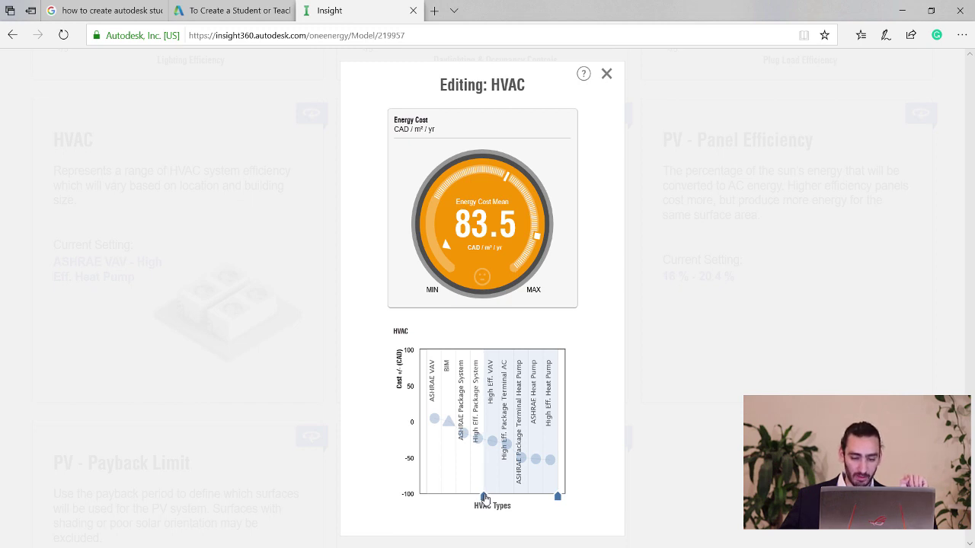
drag(555, 497, 542, 499)
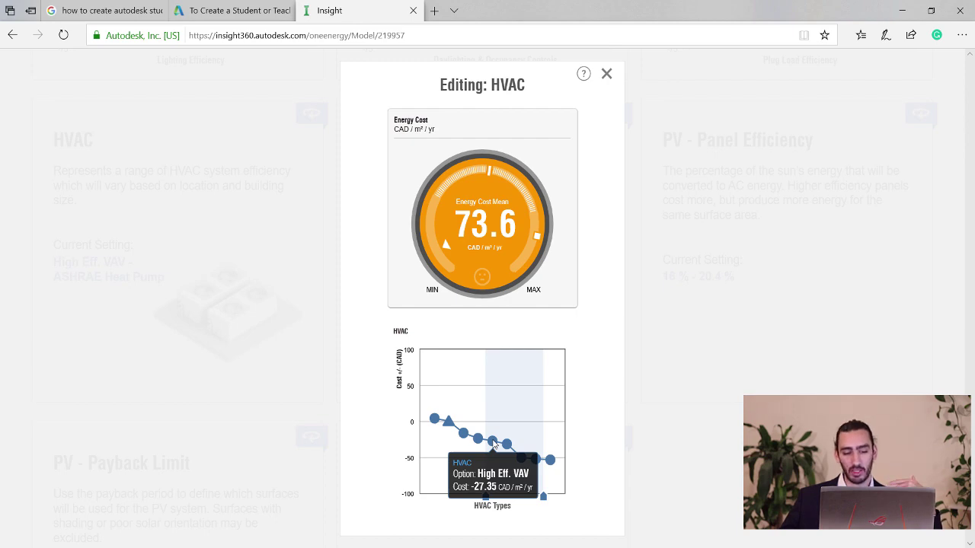
click(606, 74)
drag(969, 274, 971, 97)
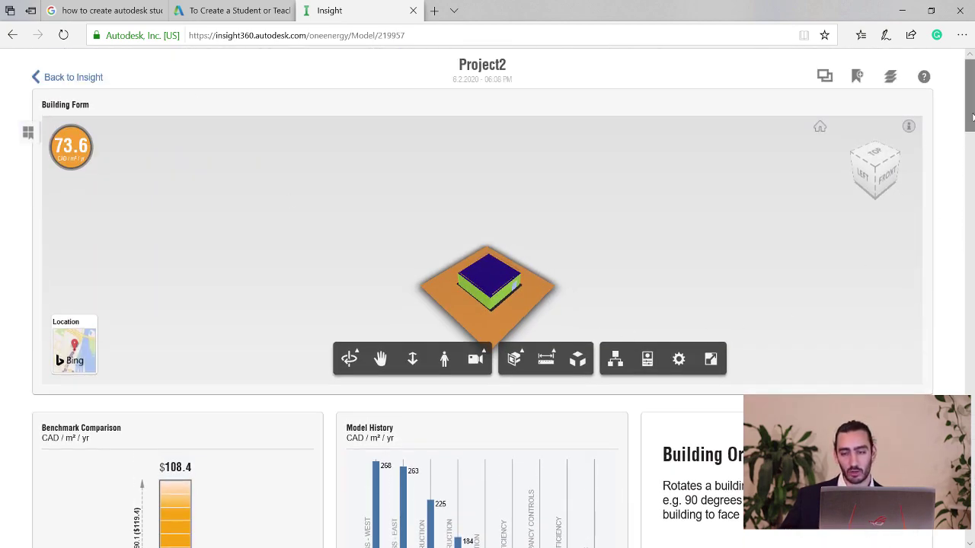
Add another scenario and begin renaming it to 'HVAC System', with 'HVAC S' typed so far.
scroll(670, 487, down, 4)
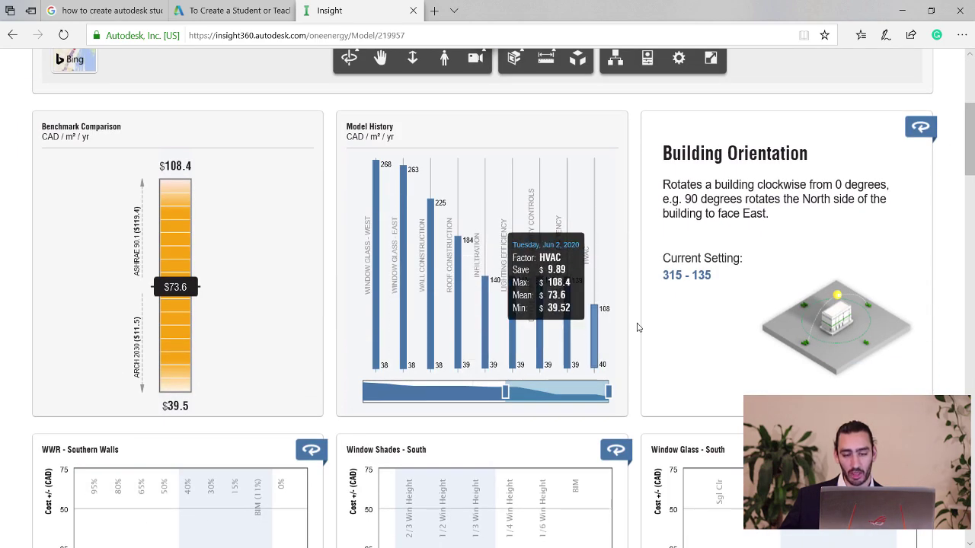
scroll(852, 249, up, 4)
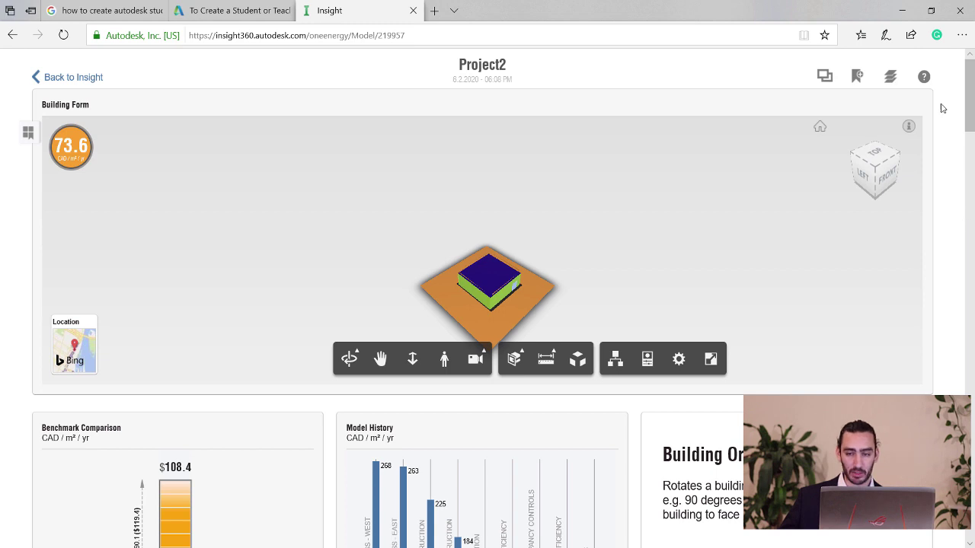
click(858, 79)
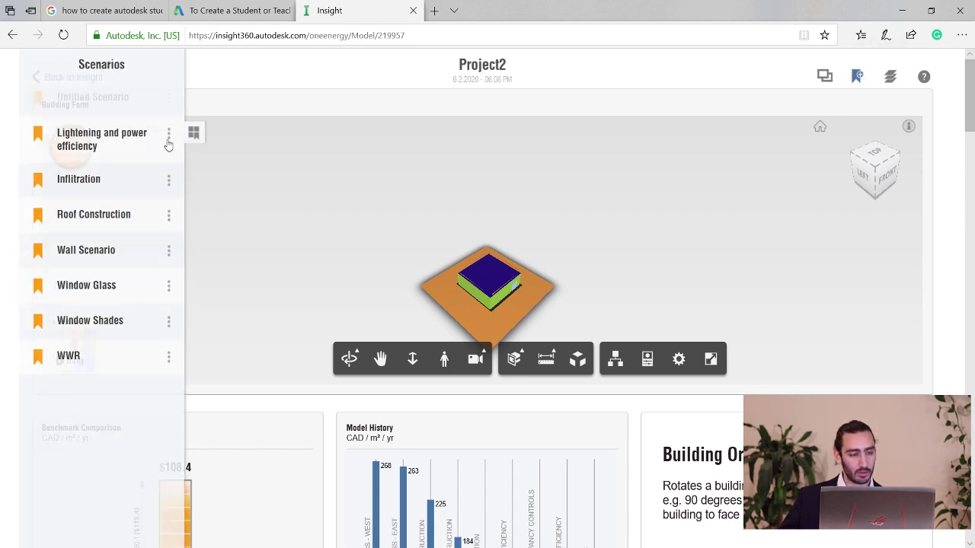
click(164, 108)
click(102, 92)
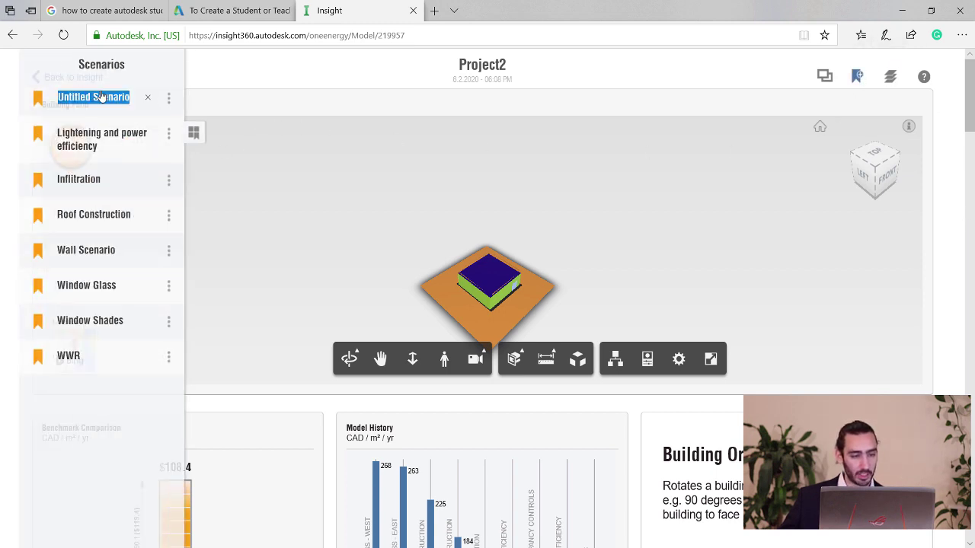
text(HVA)
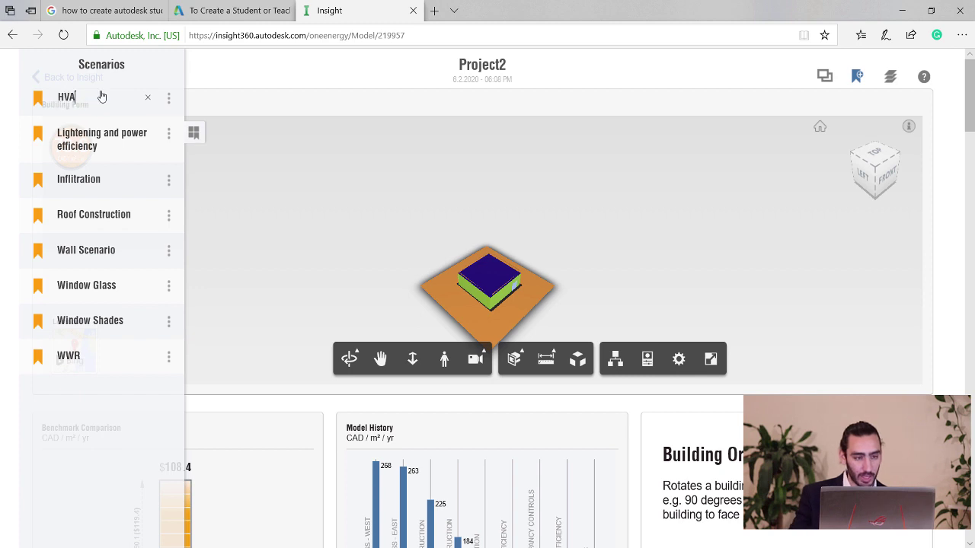
text(C System)
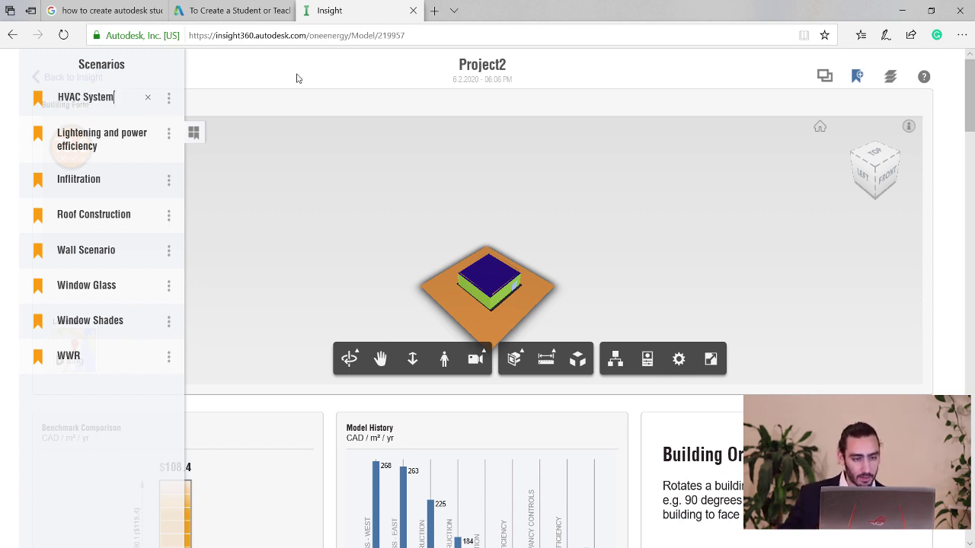
Close the scenarios list to finish the HVAC name and scroll to the HVAC and PV cards.
click(276, 78)
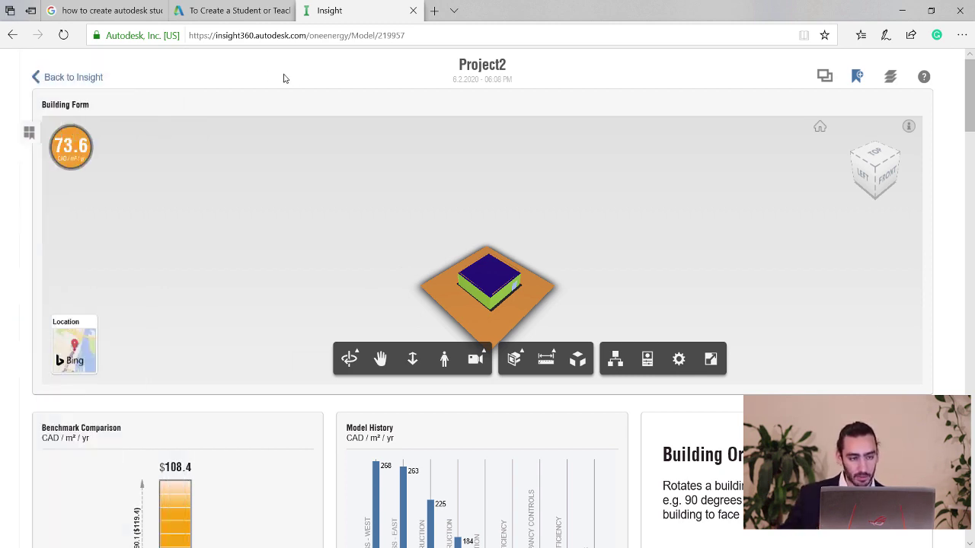
click(966, 236)
drag(971, 219, 971, 479)
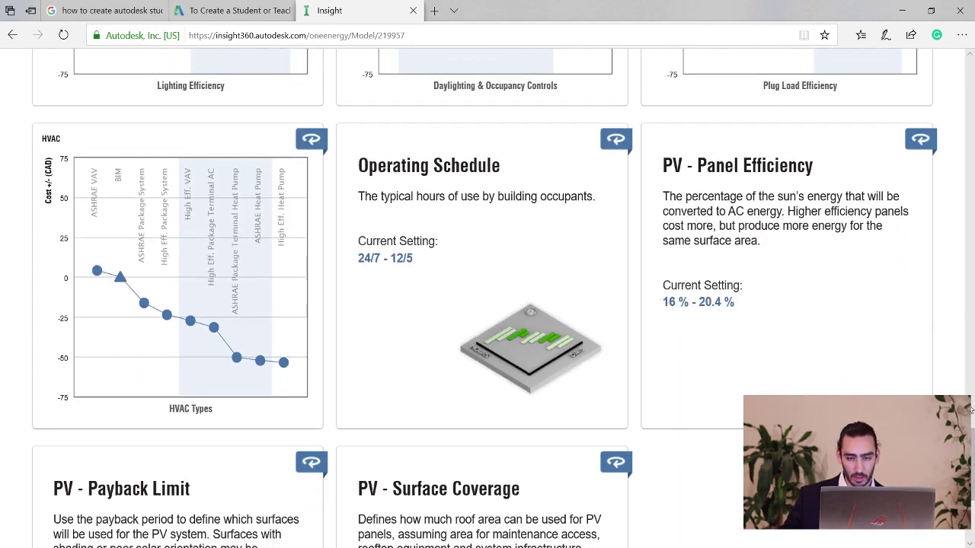
scroll(809, 332, down, 1)
scroll(686, 251, down, 3)
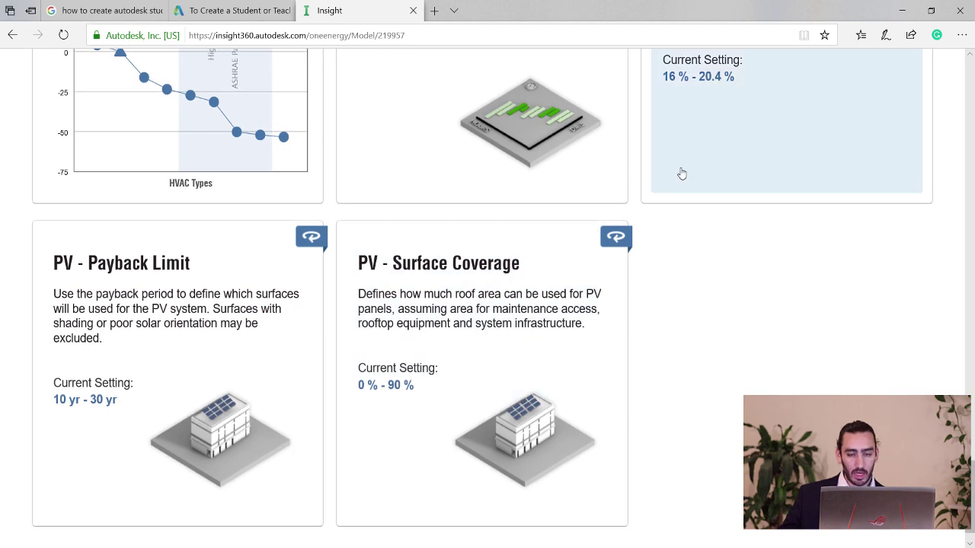
scroll(677, 182, up, 2)
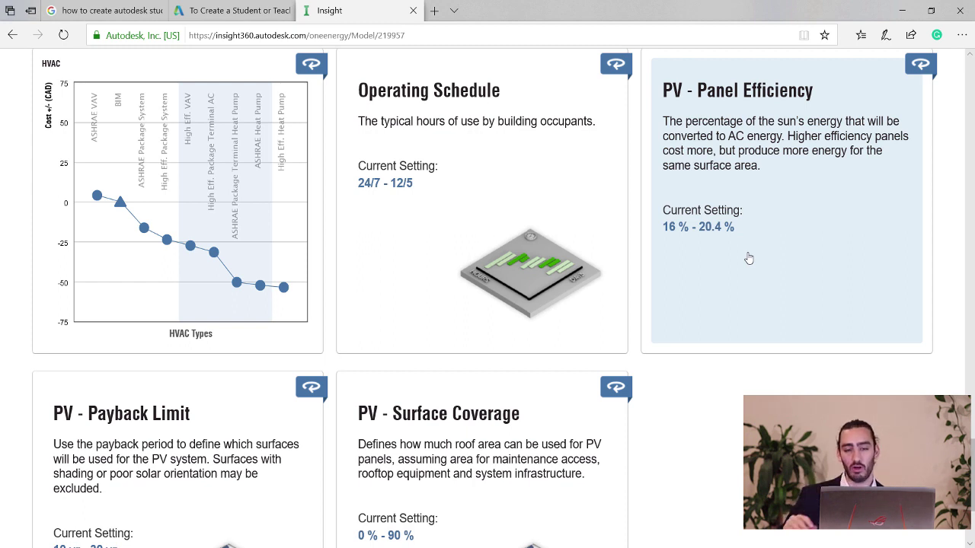
Narrow PV panel efficiency so its range starts at 18.6 % (18.6–20.4 %).
click(773, 185)
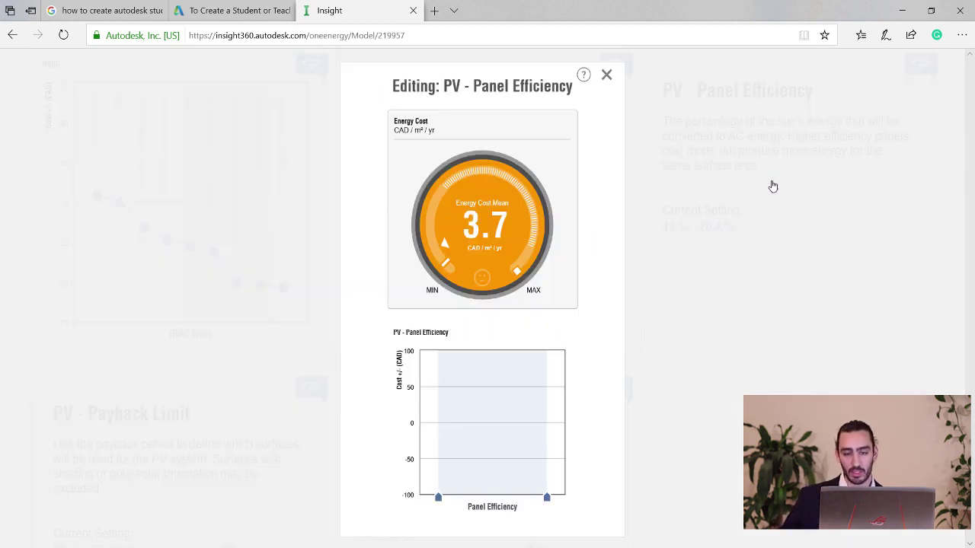
mouse_move(447, 503)
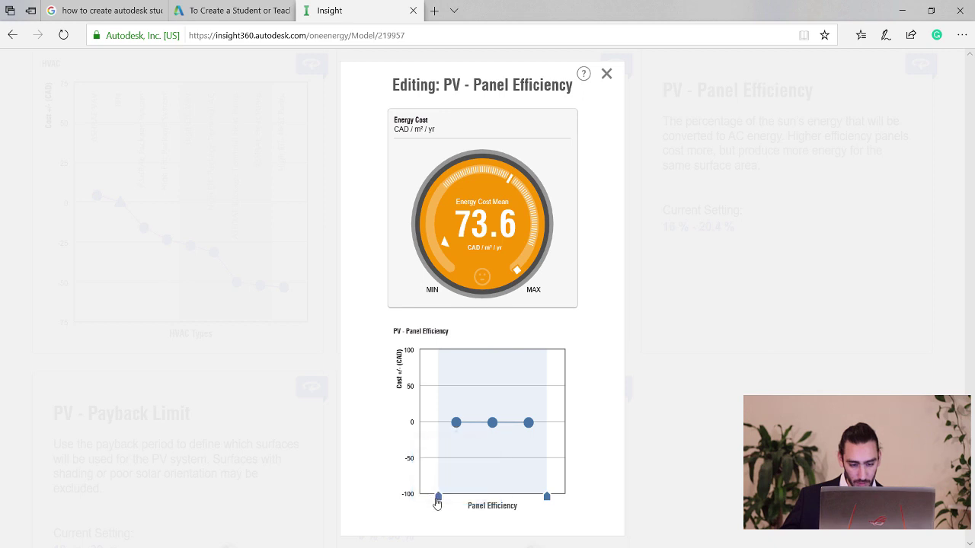
mouse_move(436, 497)
mouse_down()
mouse_move(482, 496)
mouse_move(473, 495)
mouse_up()
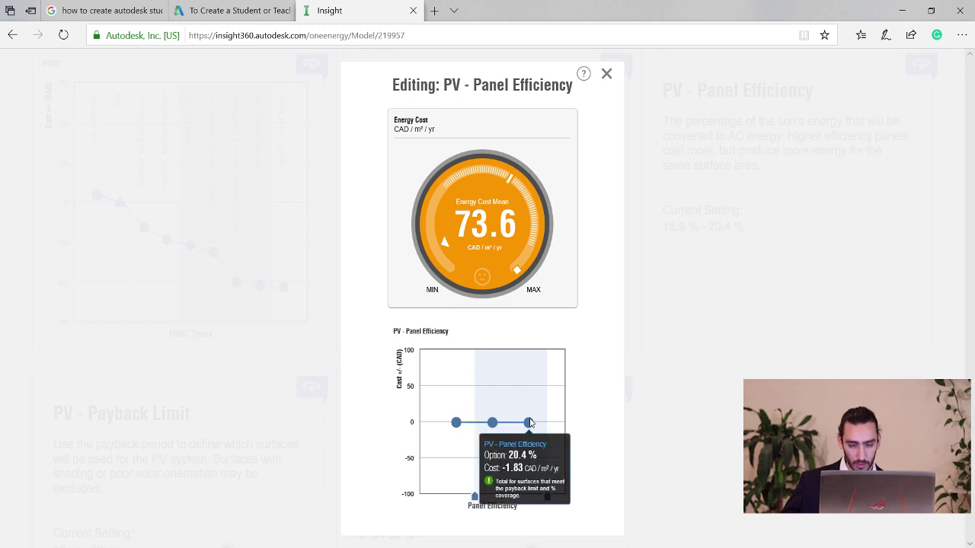
mouse_move(493, 424)
mouse_move(523, 425)
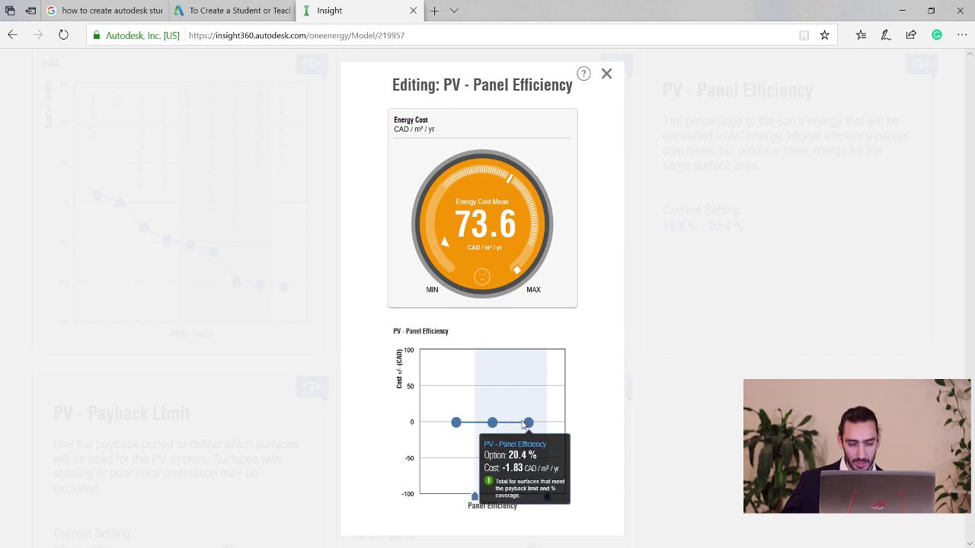
click(607, 74)
Restrict the PV payback limit to 30 yr only, bringing energy cost to 69.9.
scroll(682, 325, down, 1)
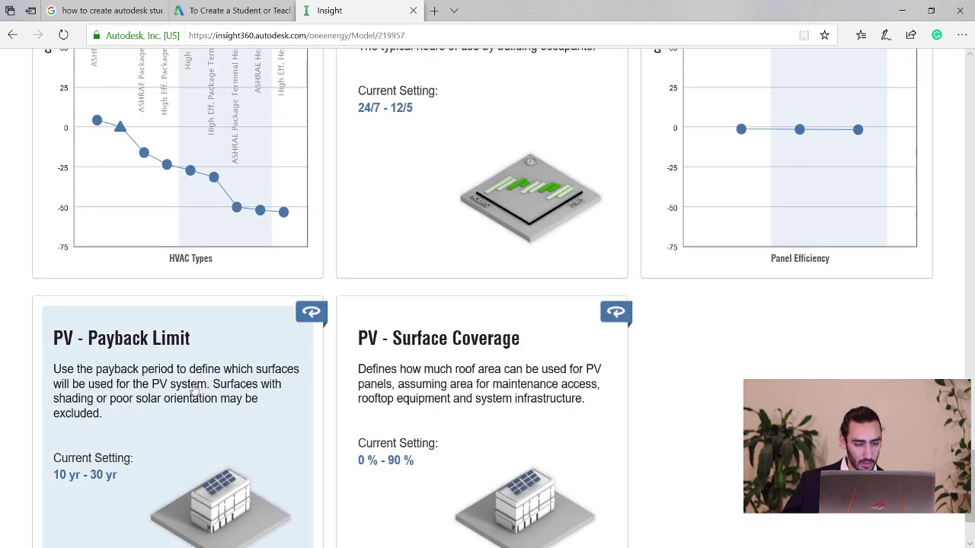
click(194, 392)
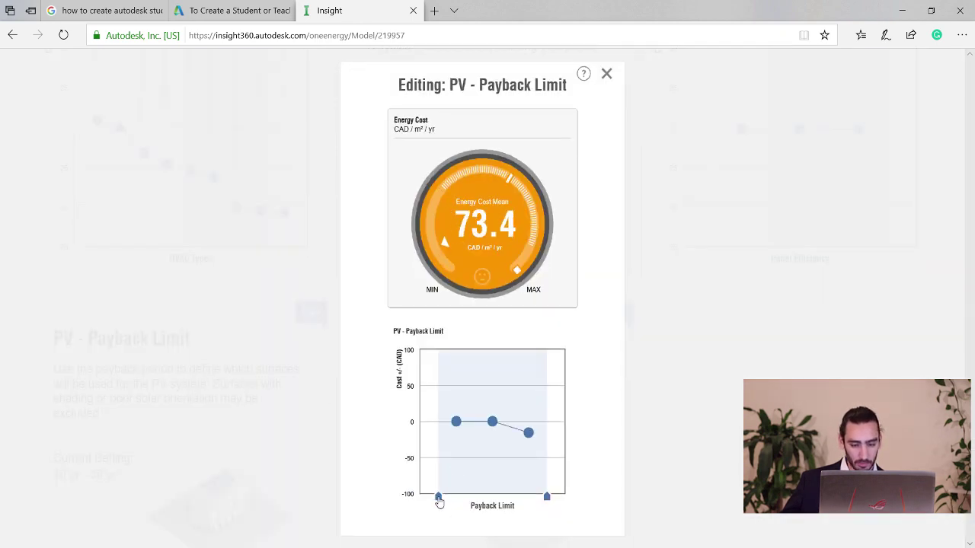
mouse_move(439, 499)
mouse_down()
mouse_move(484, 497)
mouse_move(474, 496)
mouse_up()
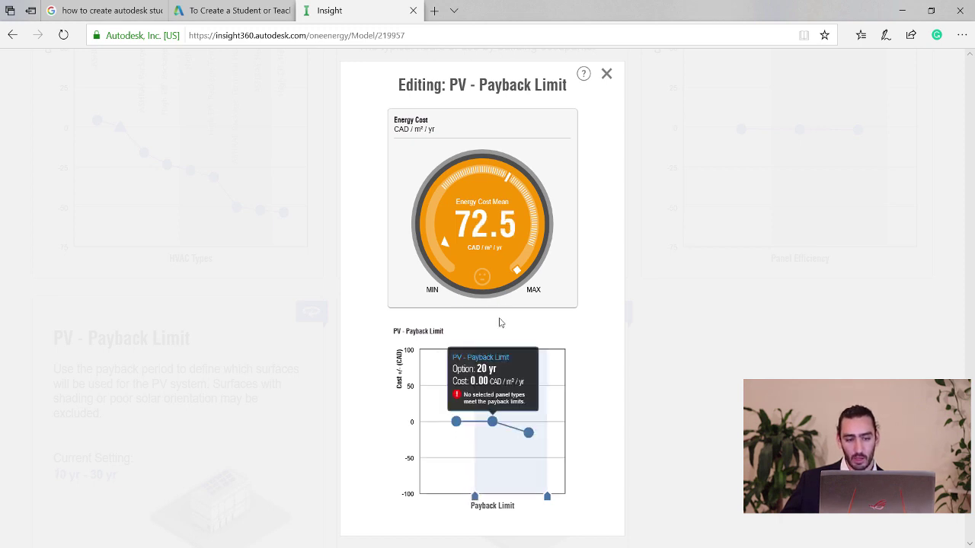
mouse_move(519, 429)
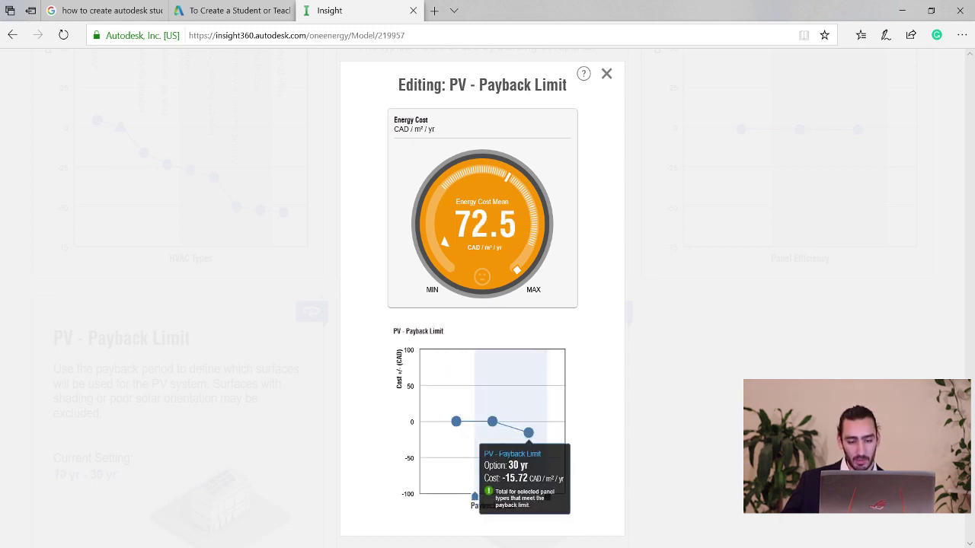
mouse_move(483, 423)
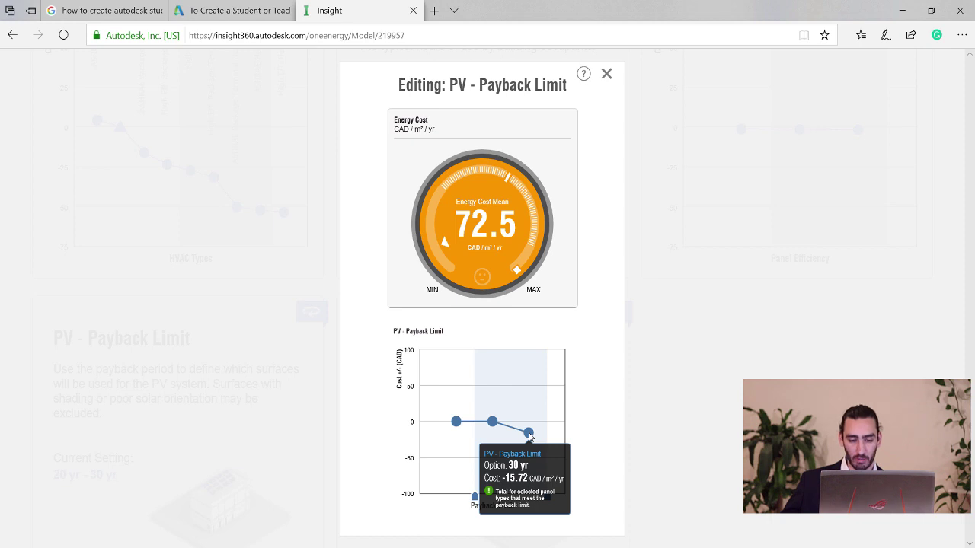
drag(475, 497, 513, 500)
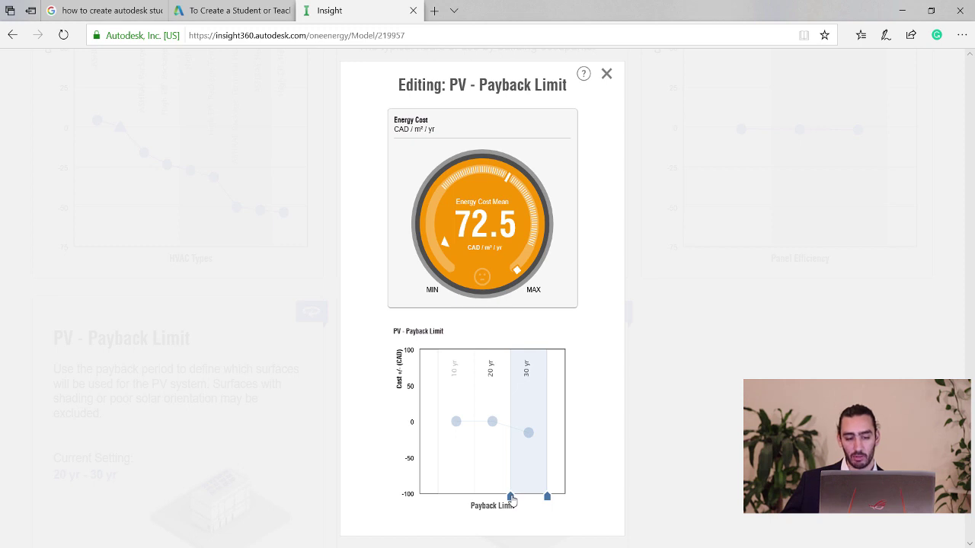
drag(512, 500, 512, 500)
mouse_move(533, 440)
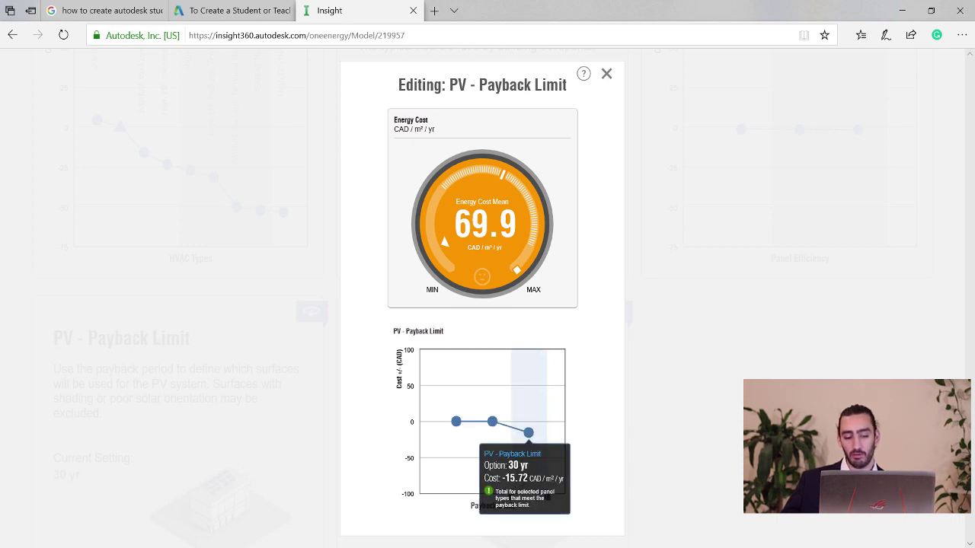
click(606, 73)
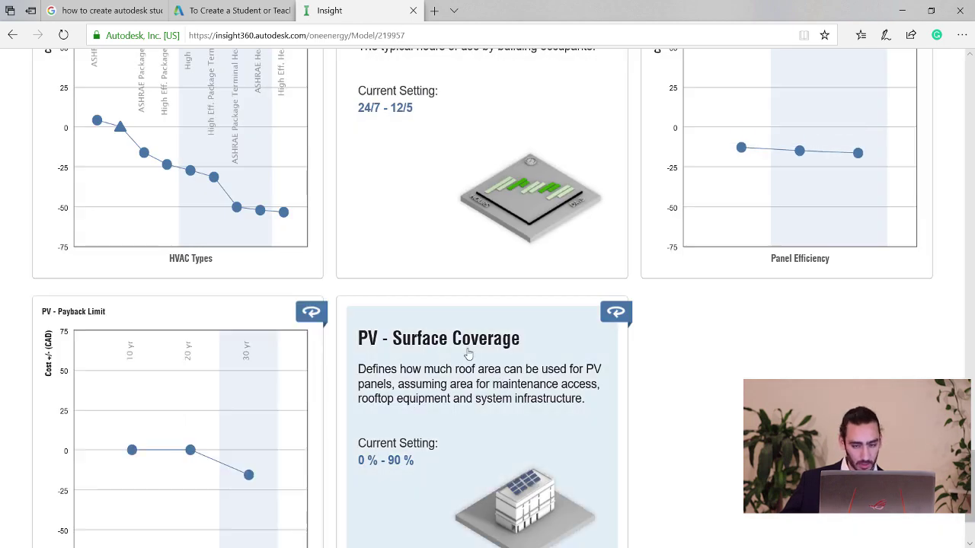
Raise PV surface coverage's minimum toward 90 % so energy cost drops to 55.8.
click(468, 352)
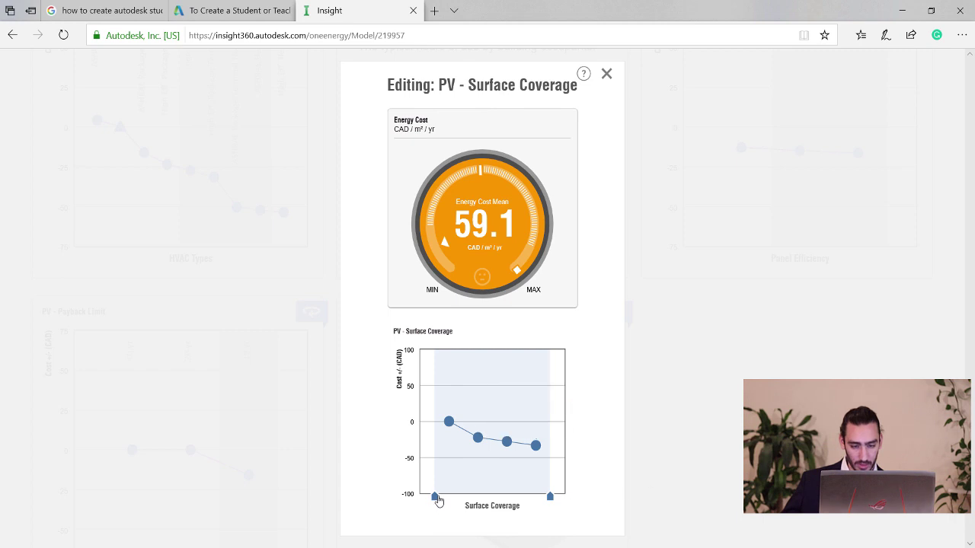
drag(436, 499, 492, 496)
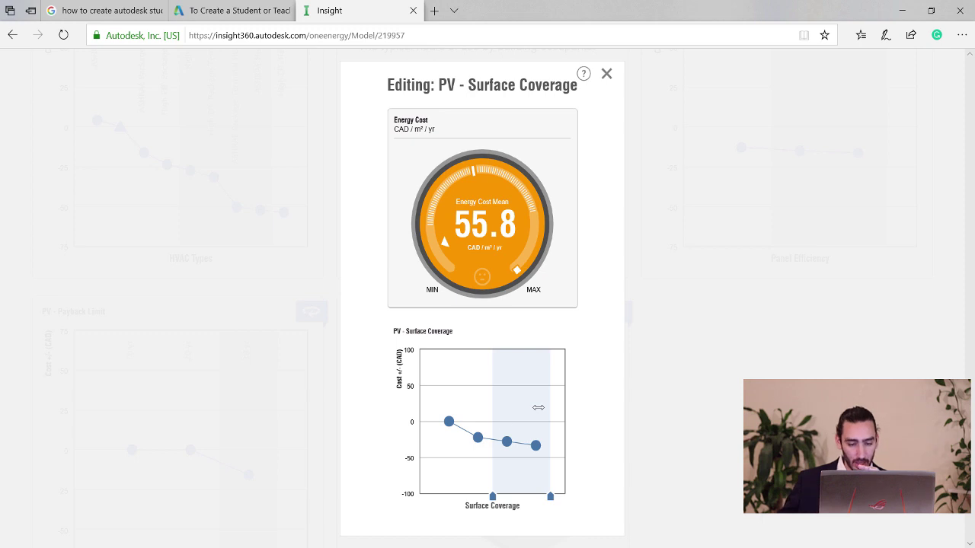
drag(493, 497, 494, 497)
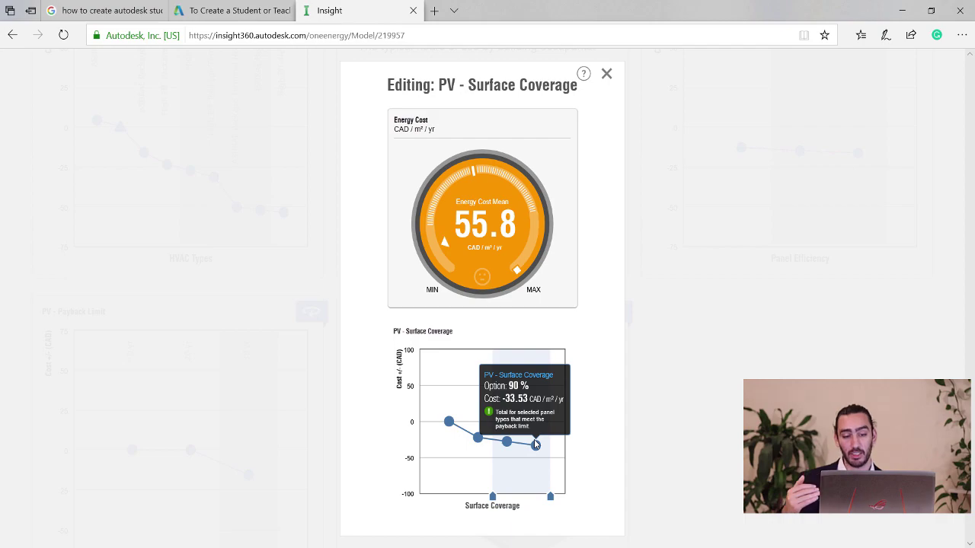
click(607, 73)
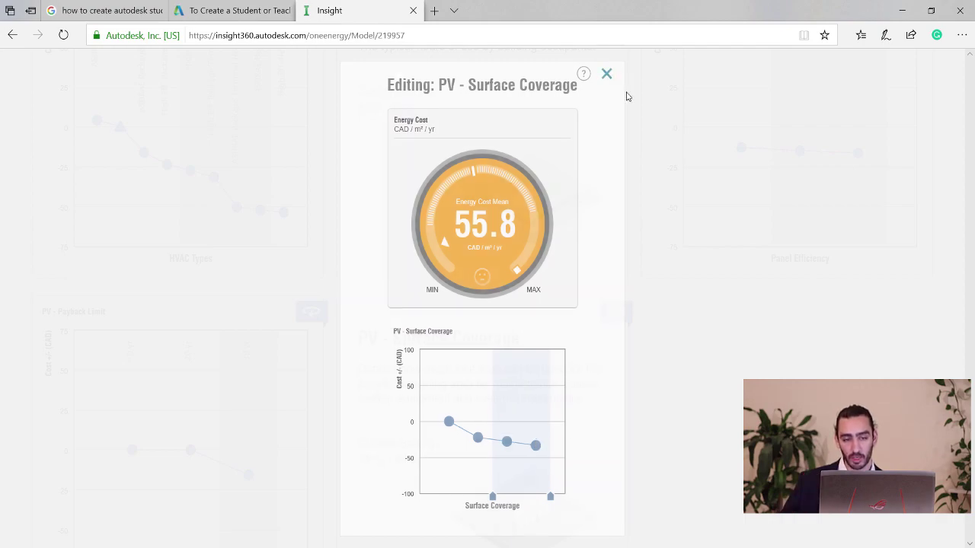
scroll(970, 115, up, 10)
scroll(971, 115, up, 5)
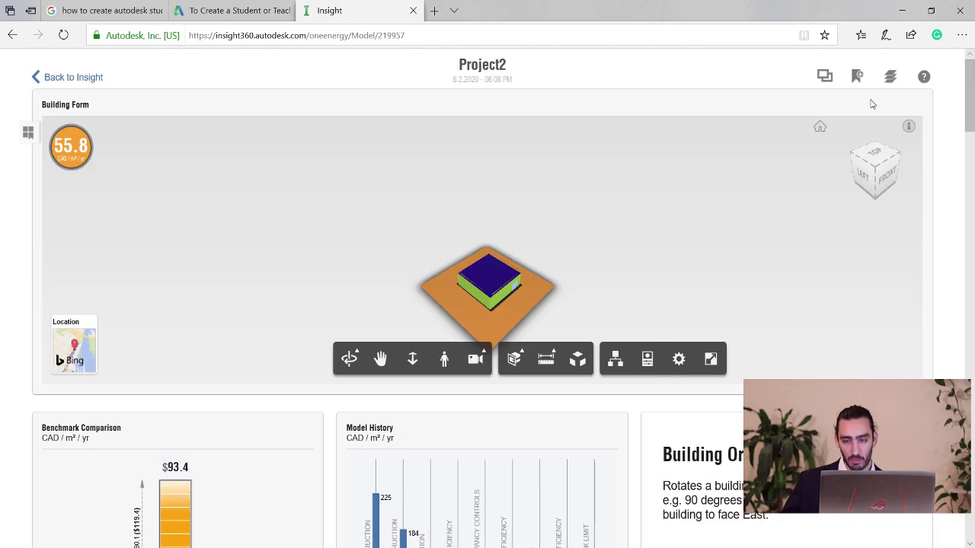
Rename the untitled saved scenario to 'PV system'.
click(856, 77)
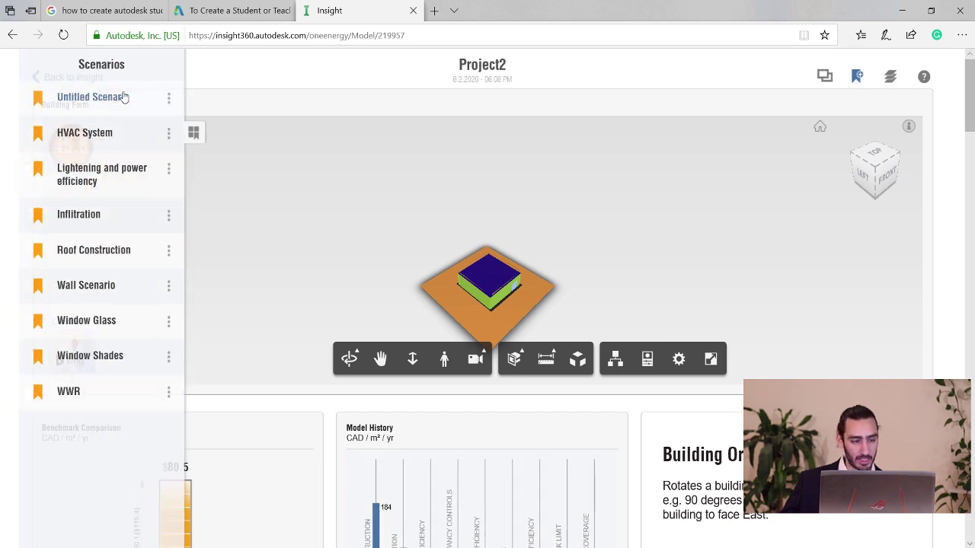
click(168, 98)
click(124, 91)
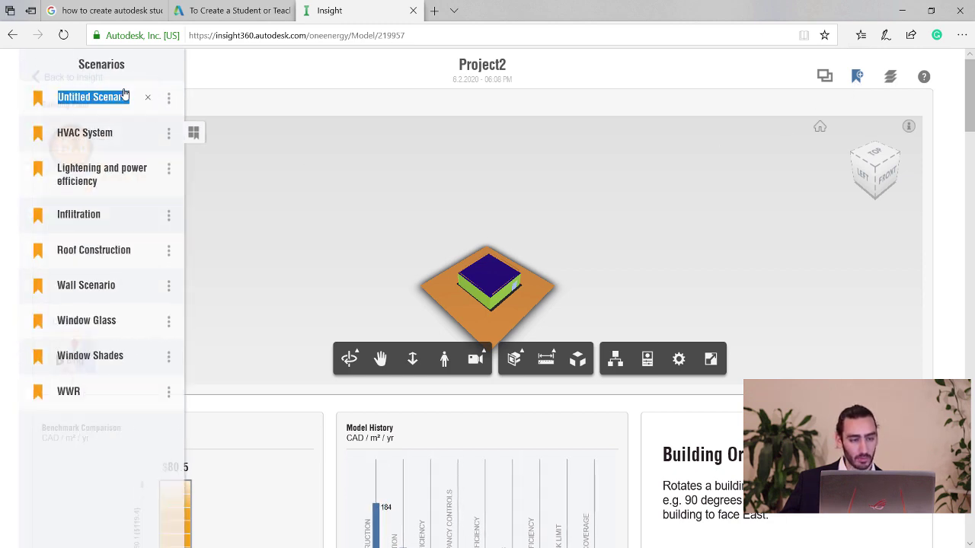
text(P)
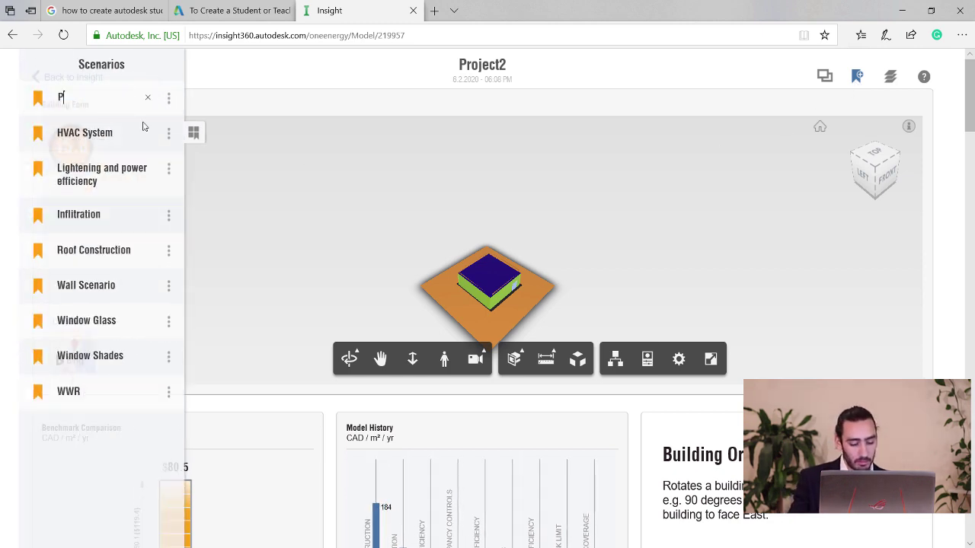
text(V syste)
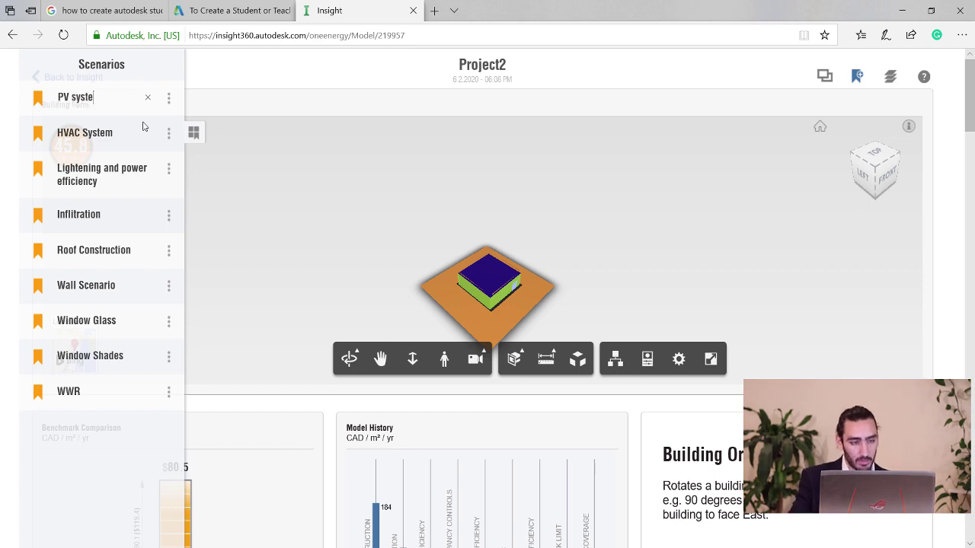
text(m)
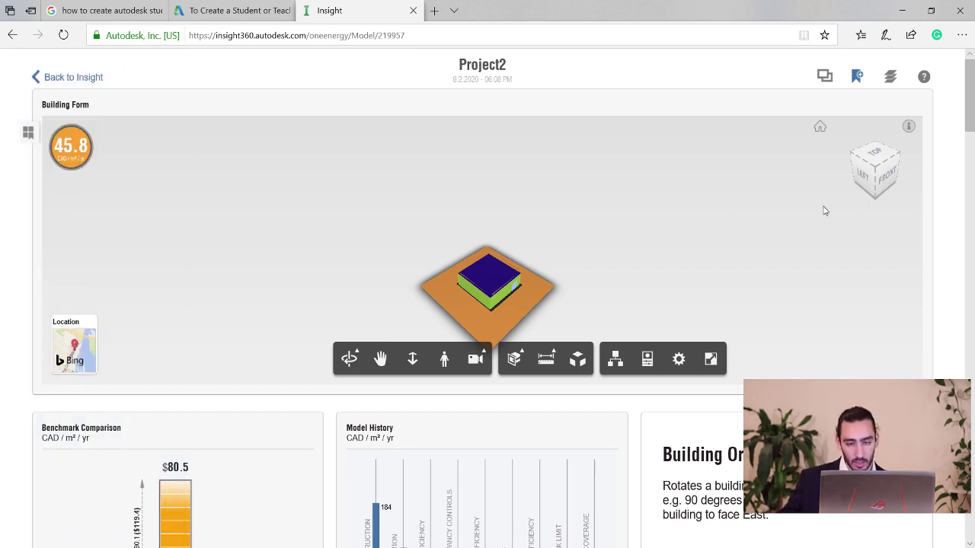
scroll(973, 155, down, 10)
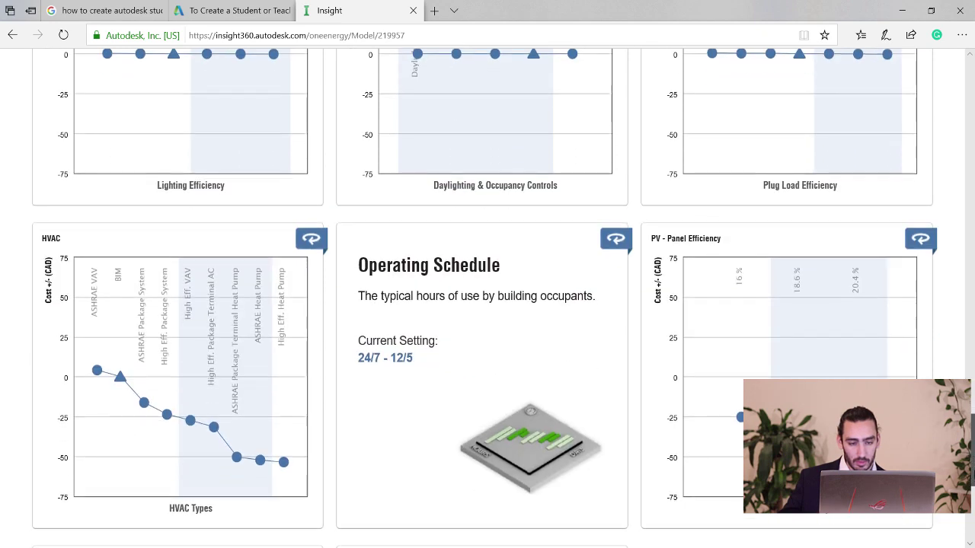
Limit Operating Schedule to BIM through 12/6, excluding 24/7 and 12/5.
click(488, 370)
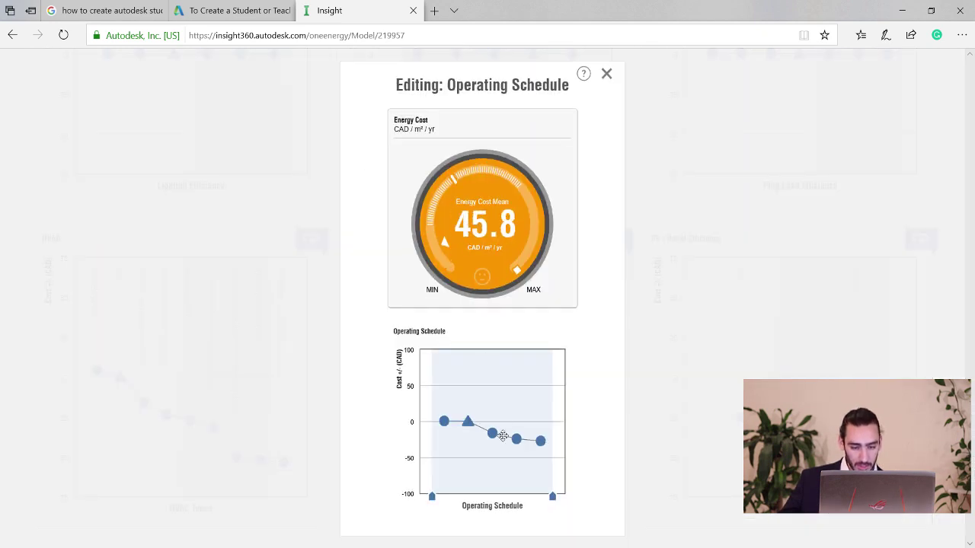
mouse_move(471, 428)
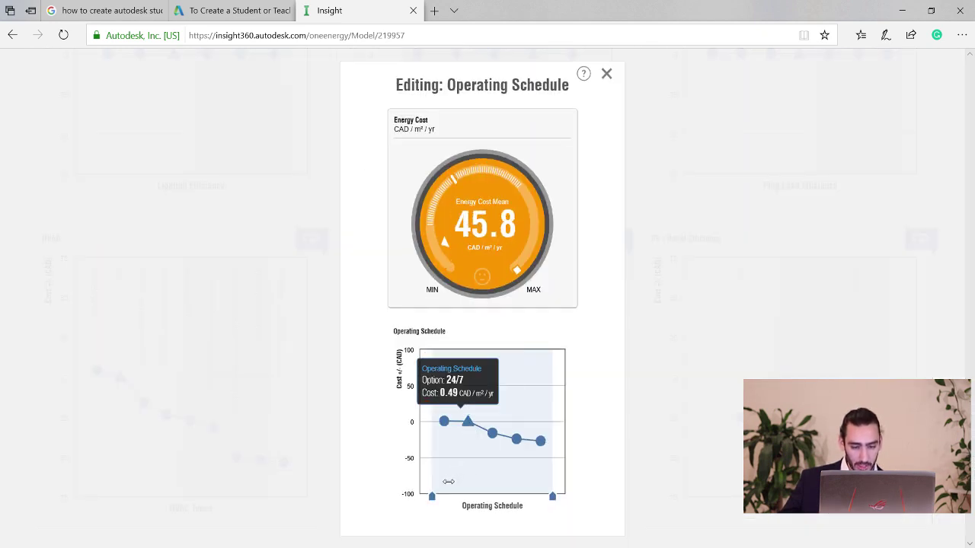
mouse_move(432, 496)
mouse_down()
mouse_move(478, 494)
mouse_move(486, 487)
mouse_move(457, 488)
mouse_move(518, 474)
mouse_move(467, 473)
mouse_move(501, 460)
mouse_move(457, 459)
mouse_up()
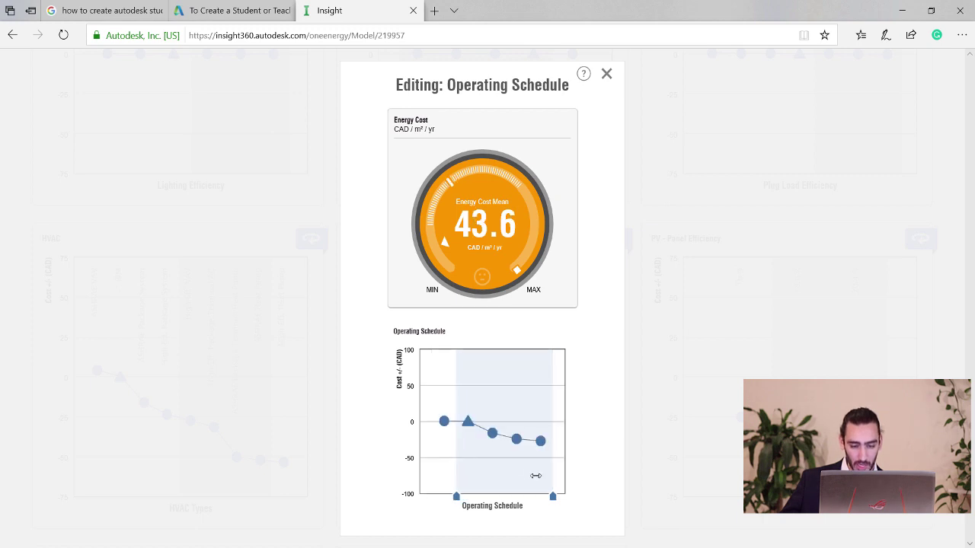
mouse_move(552, 496)
mouse_down()
mouse_move(516, 494)
mouse_move(525, 489)
mouse_up()
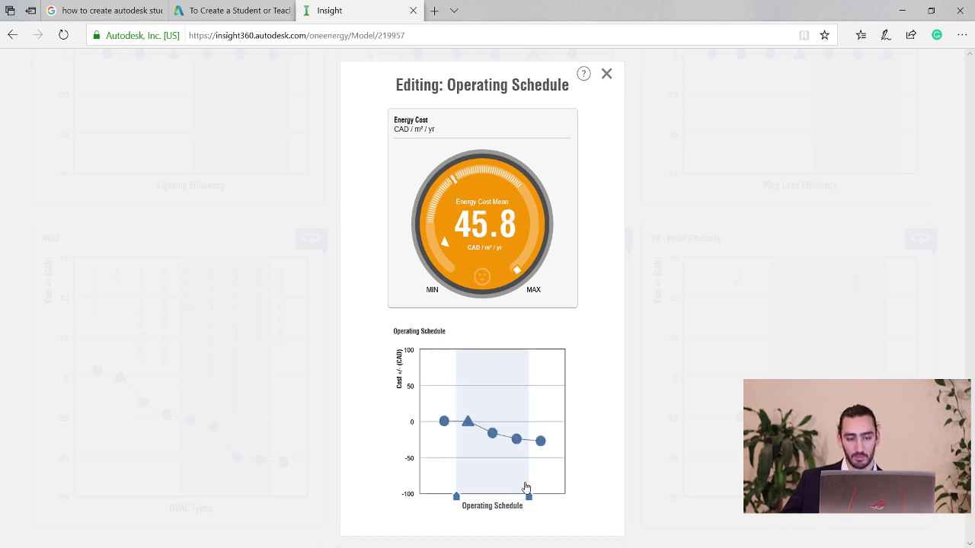
mouse_move(504, 451)
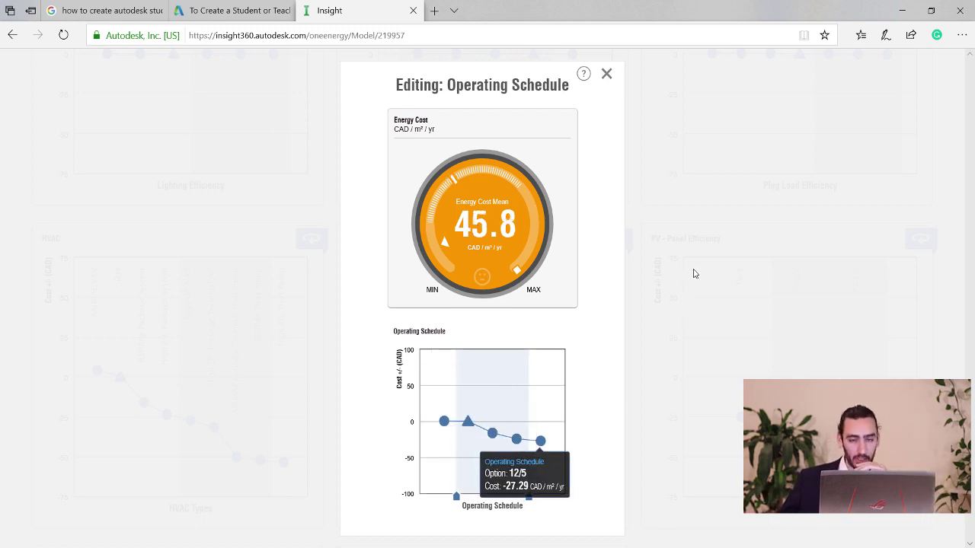
click(606, 74)
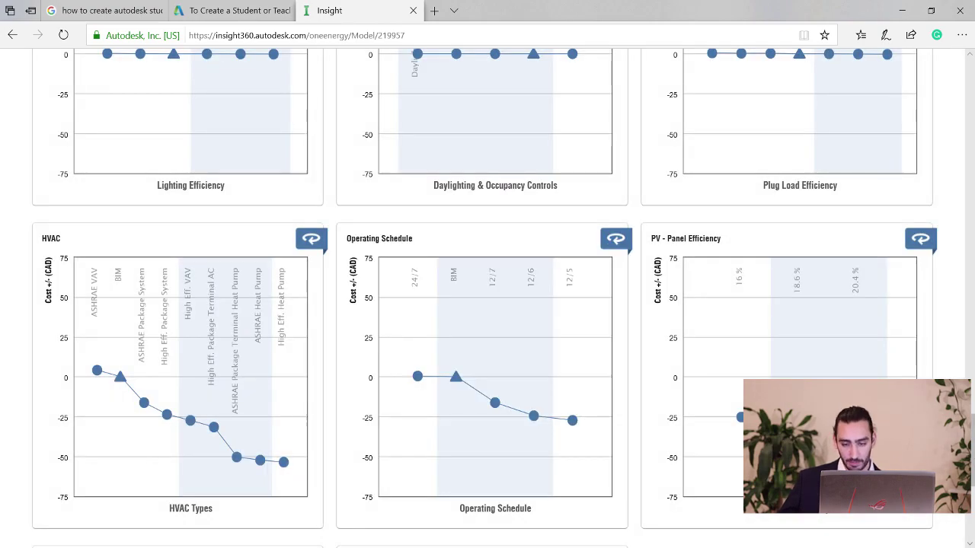
scroll(972, 453, down, 5)
scroll(973, 454, up, 15)
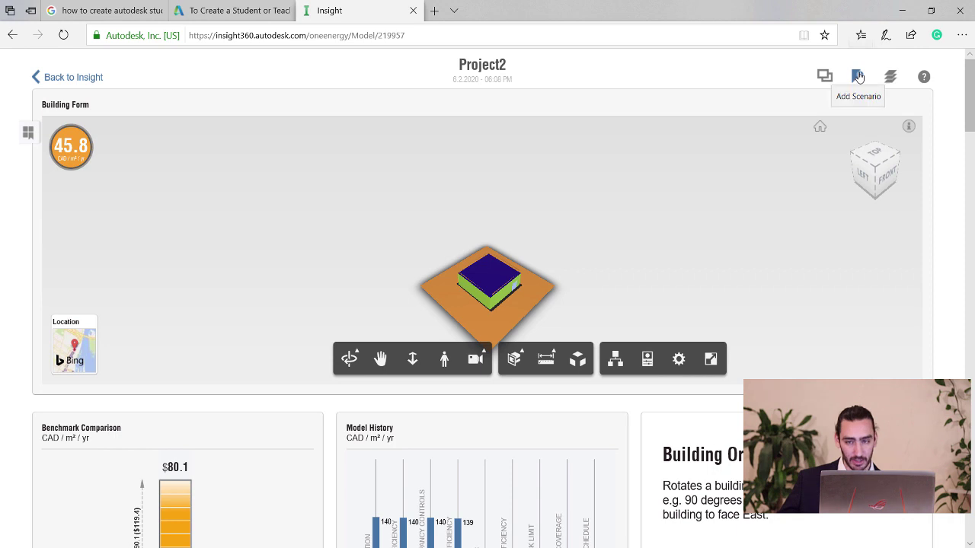
Add a scenario for the current settings and name it 'Operation Schedule'.
click(857, 77)
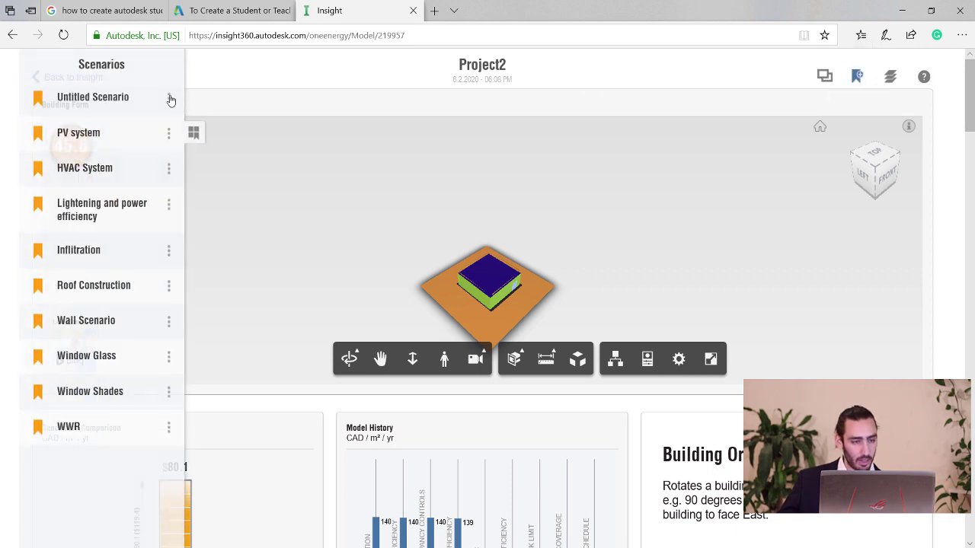
click(169, 99)
click(91, 92)
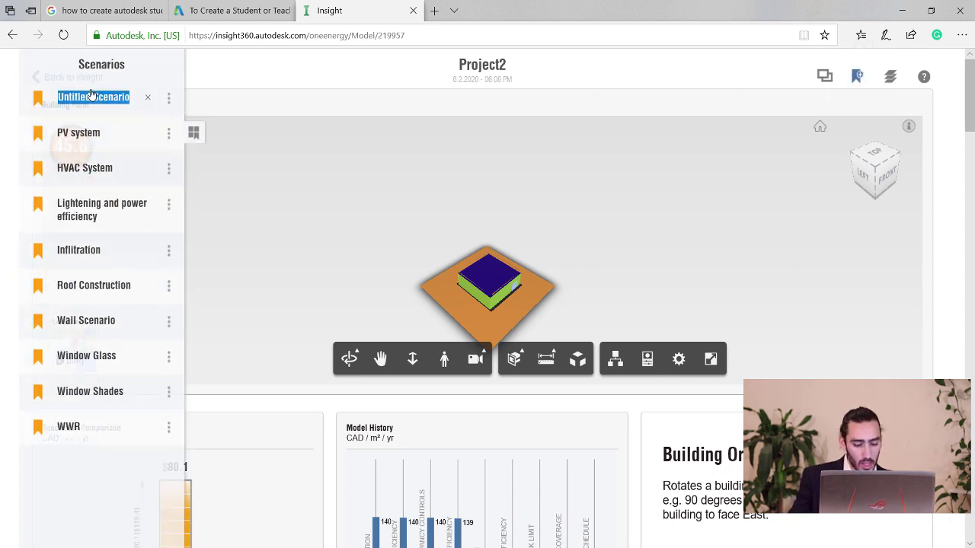
text(Operati)
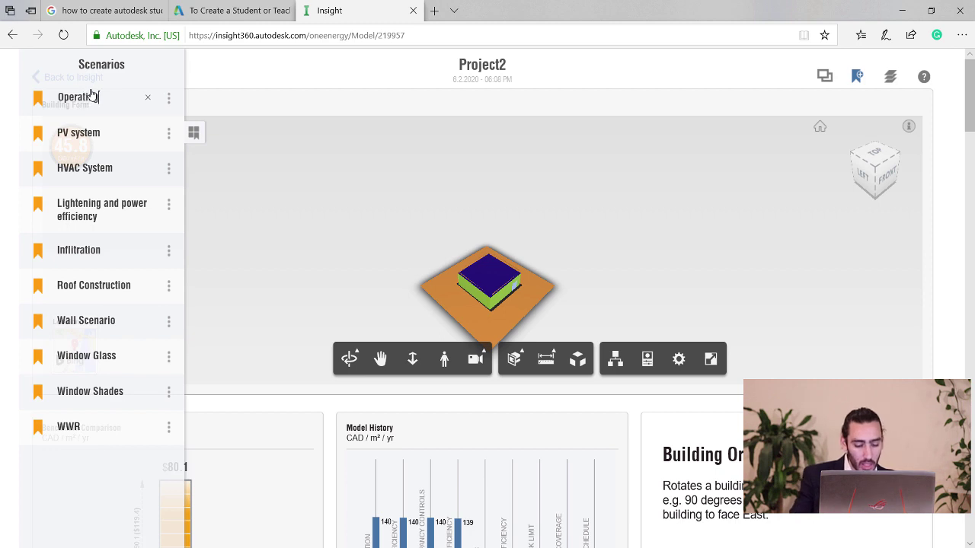
text(on Schedule)
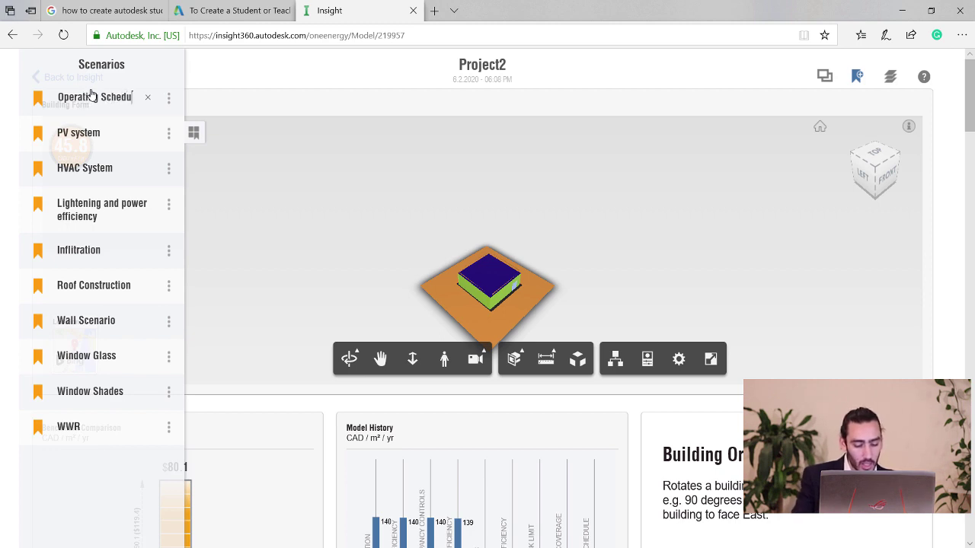
click(239, 76)
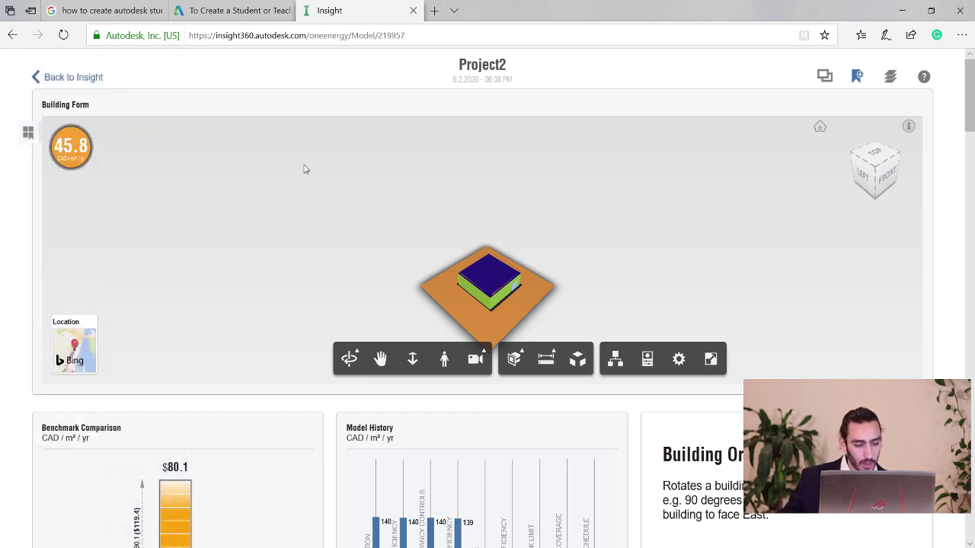
Extend the Model History chart to show every past run.
scroll(216, 448, down, 3)
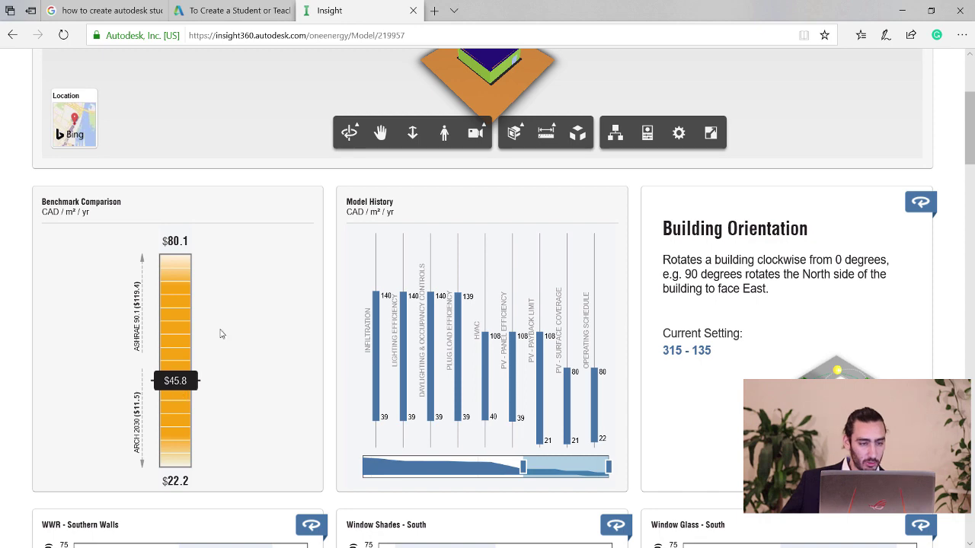
scroll(220, 333, up, 2)
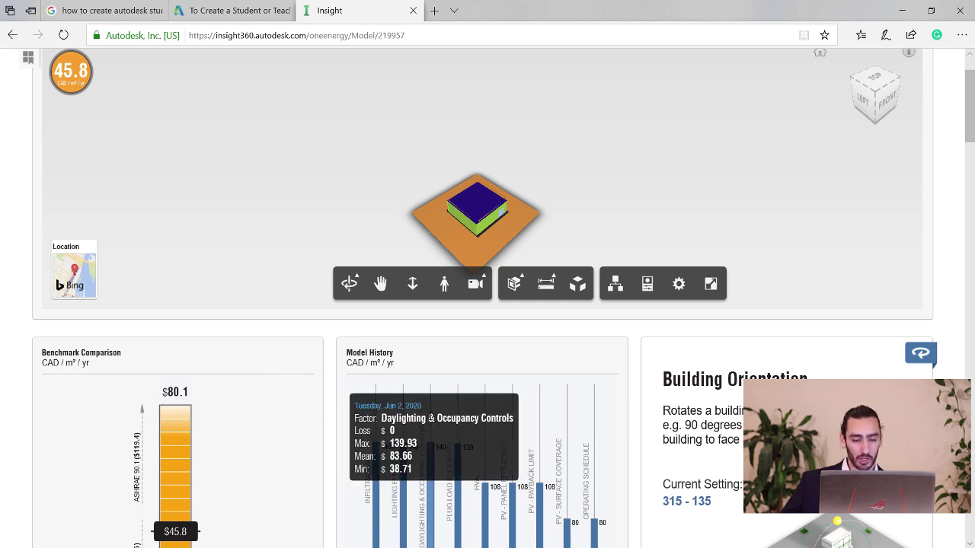
scroll(385, 461, down, 1)
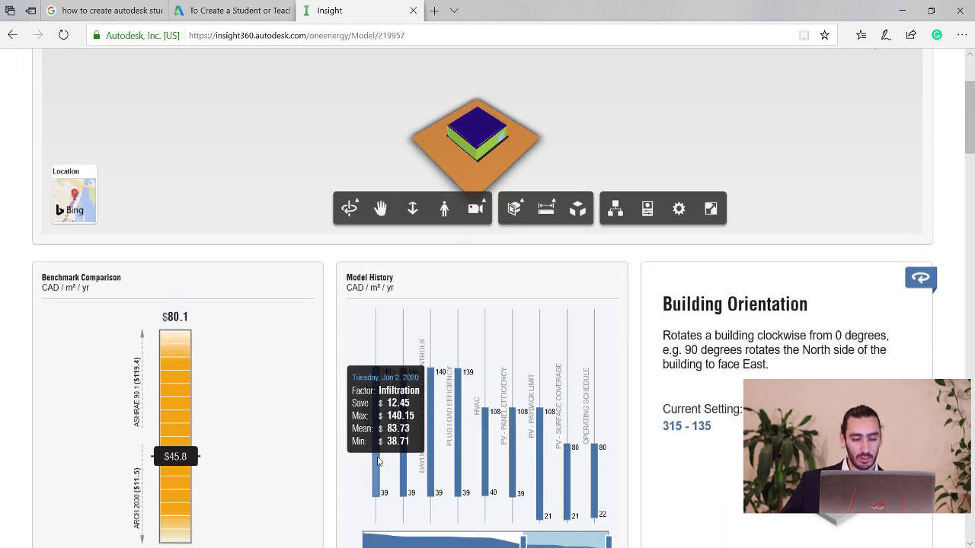
scroll(378, 462, down, 1)
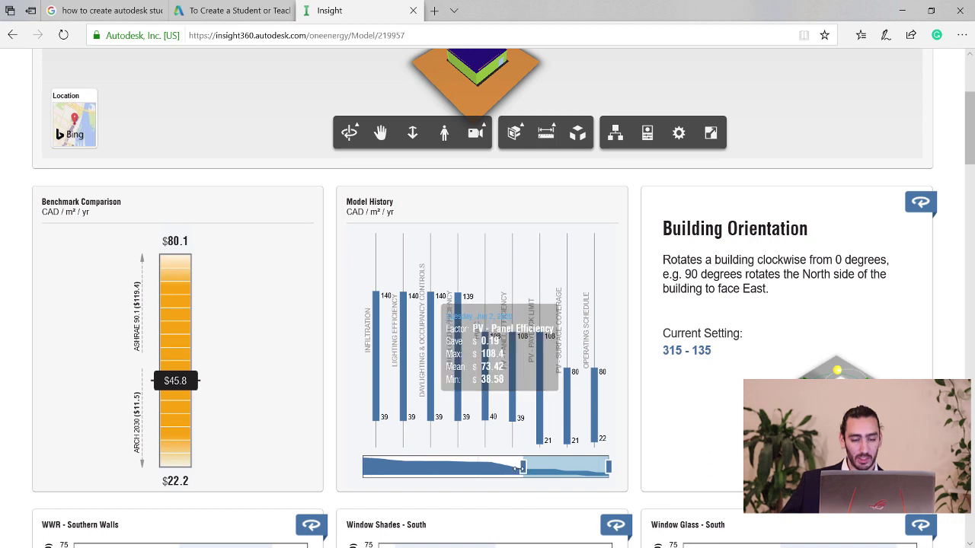
drag(521, 467, 335, 460)
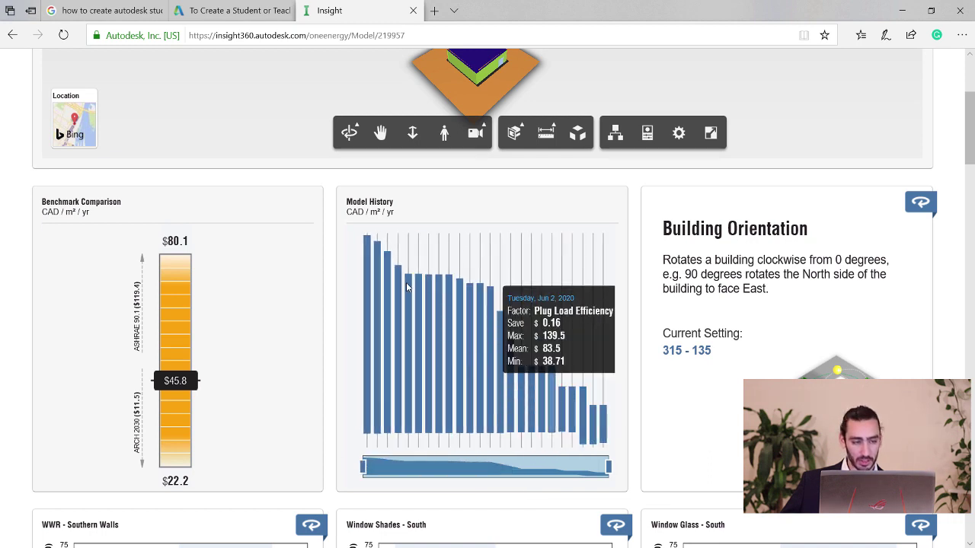
scroll(290, 272, up, 2)
scroll(213, 363, down, 1)
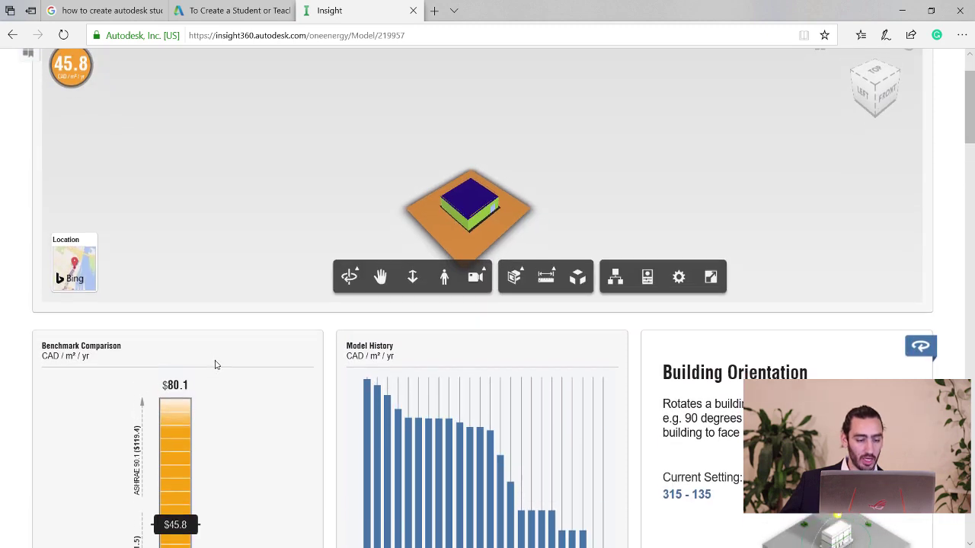
scroll(169, 493, down, 1)
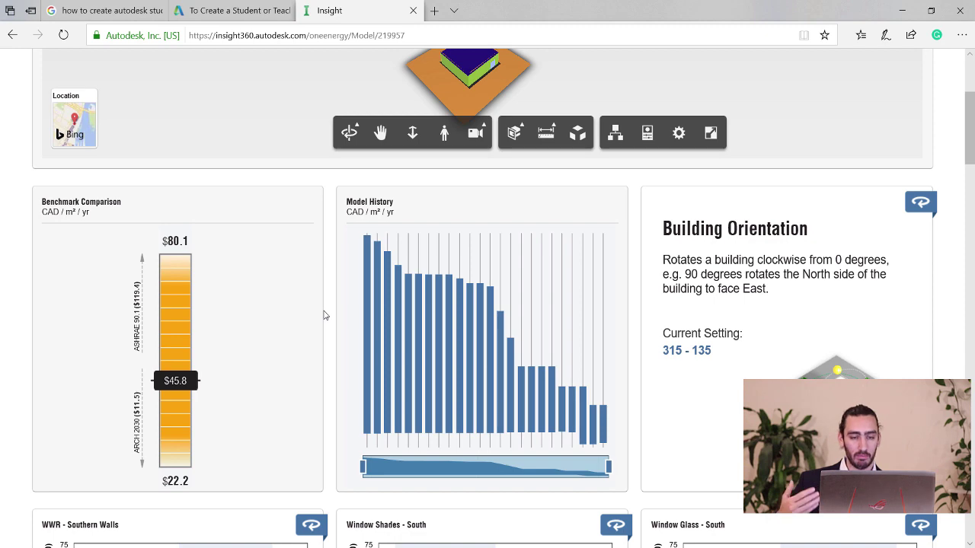
scroll(324, 316, down, 6)
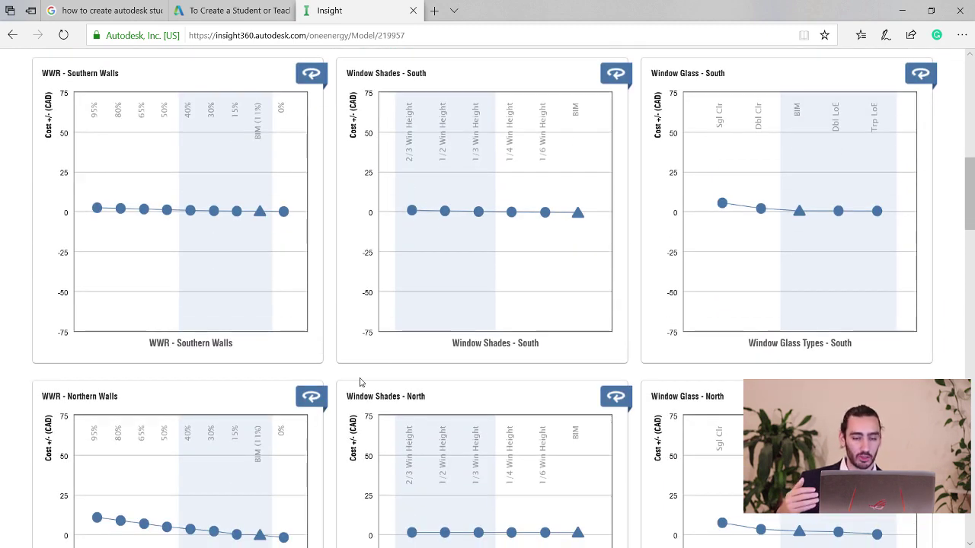
scroll(361, 384, down, 1)
scroll(361, 385, down, 10)
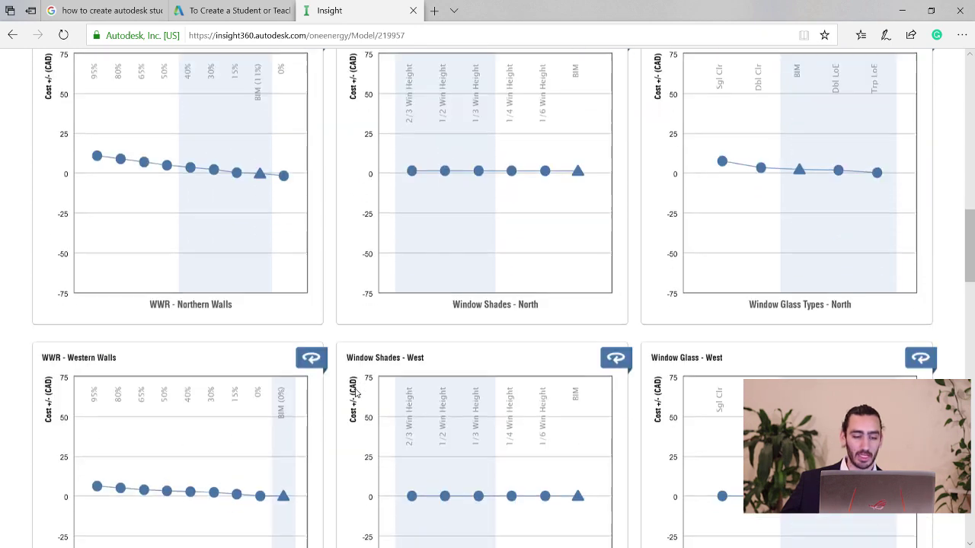
scroll(355, 393, down, 5)
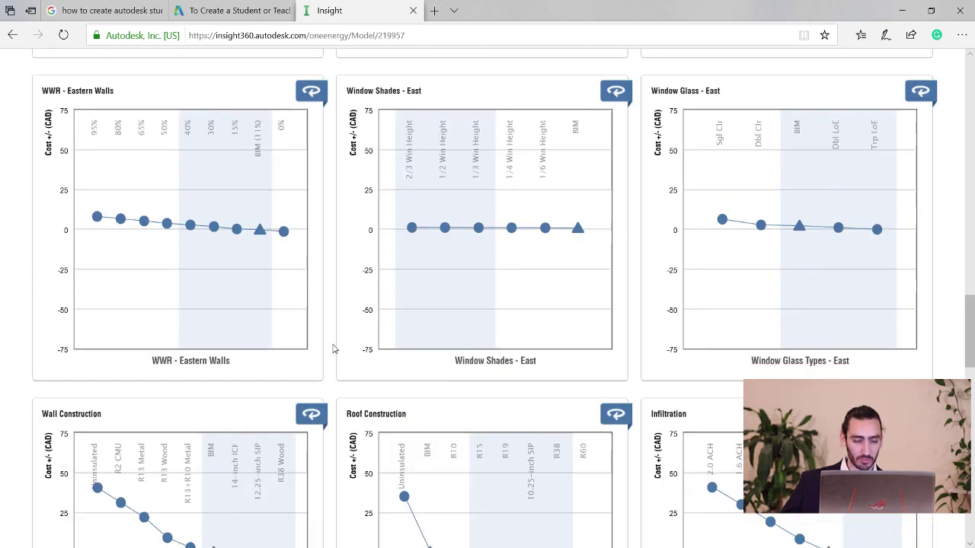
scroll(332, 342, down, 1)
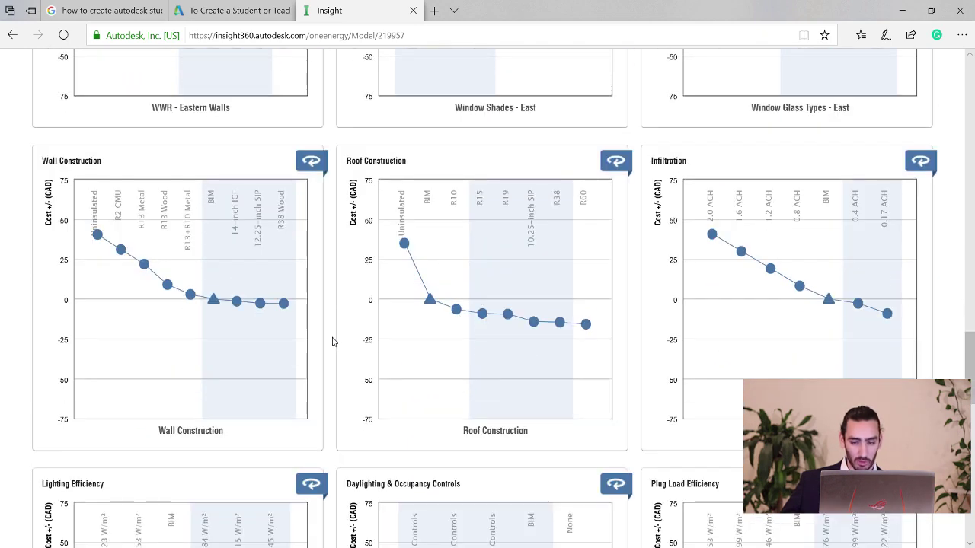
scroll(332, 340, down, 9)
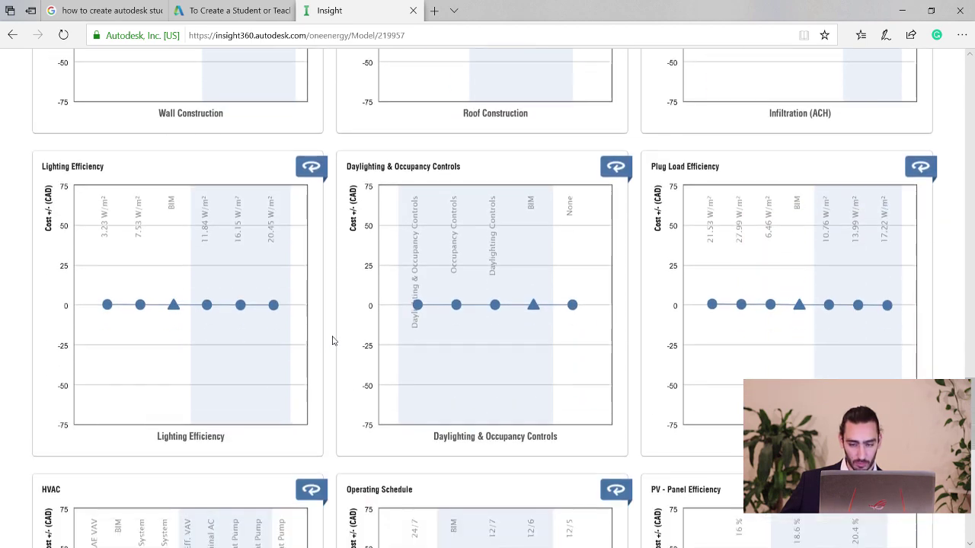
scroll(332, 341, down, 1)
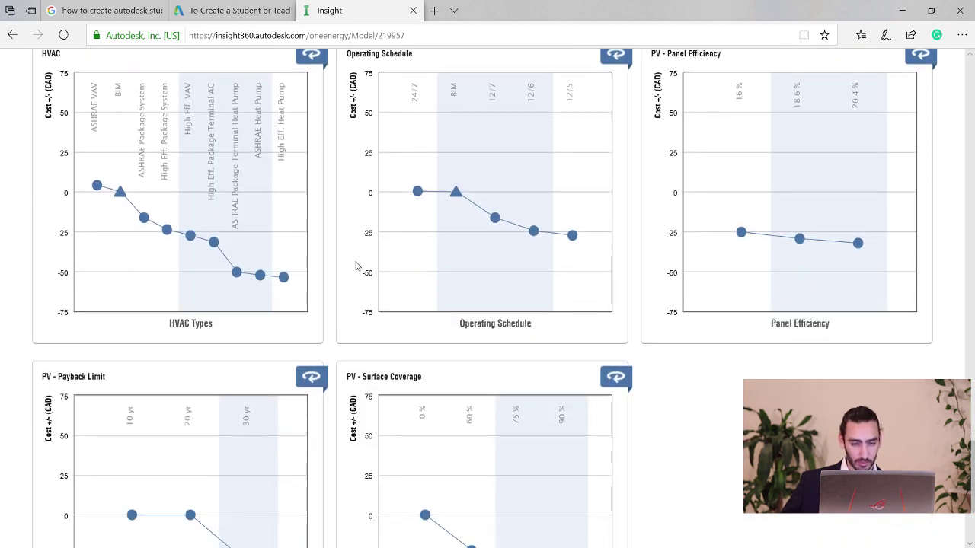
scroll(465, 281, up, 2)
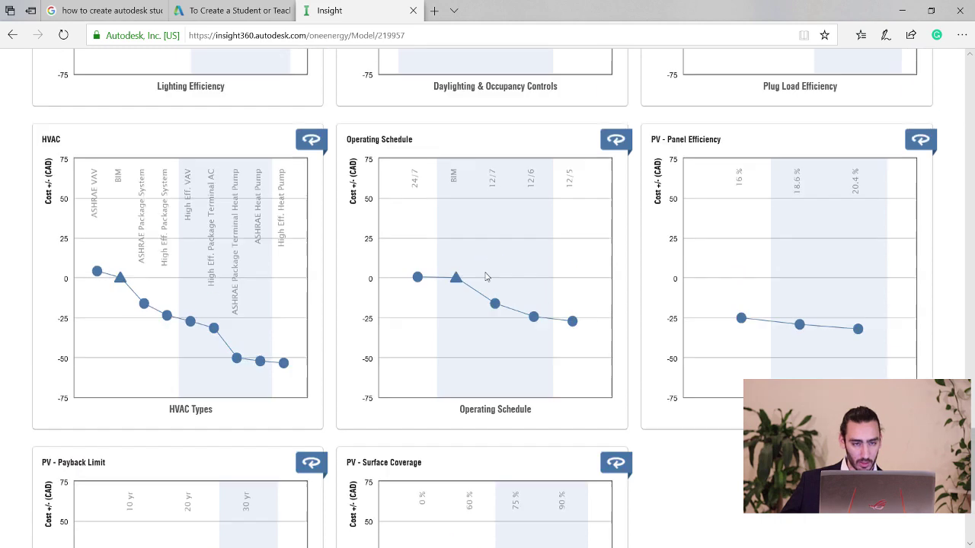
scroll(319, 318, down, 1)
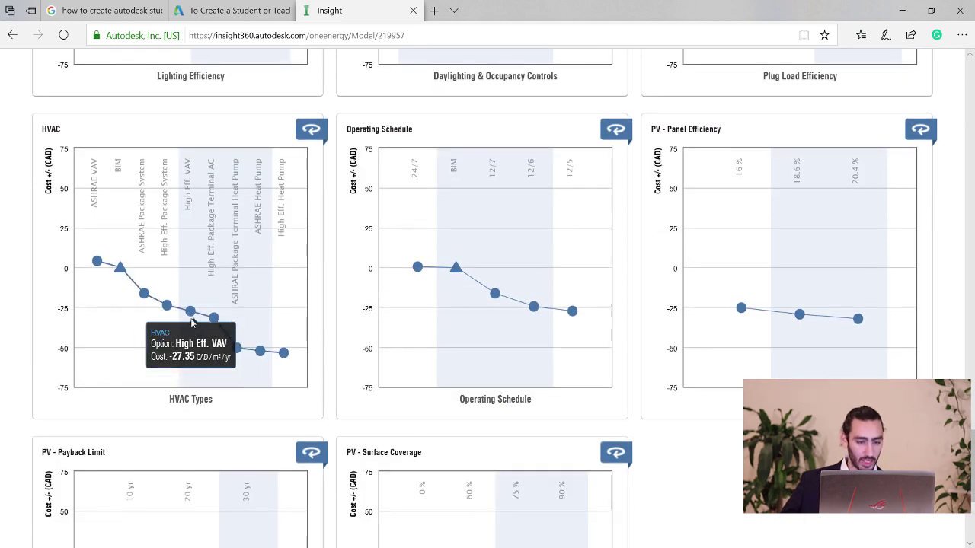
Narrow HVAC to the heat-pump systems from ASHRAE Package Terminal Heat Pump, mean cost 37.1.
mouse_move(252, 318)
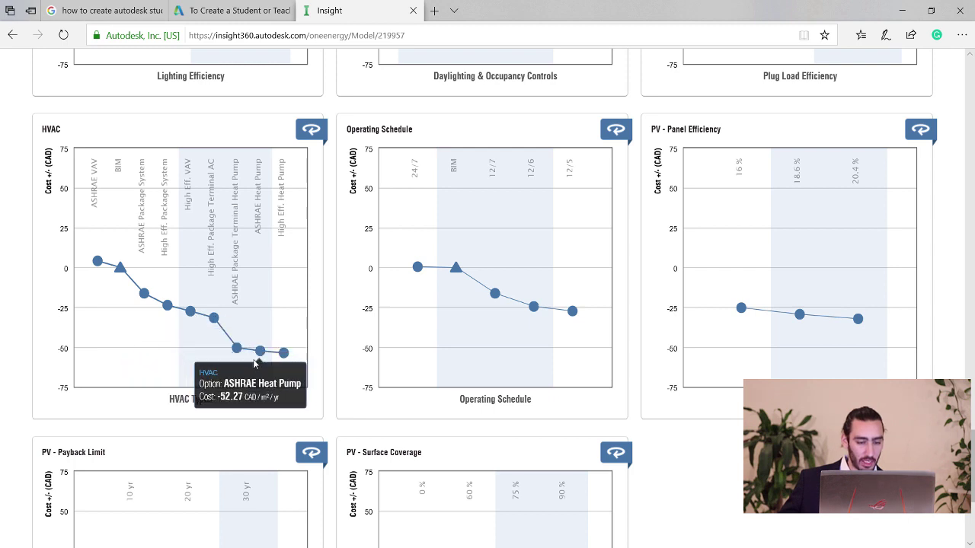
mouse_move(239, 352)
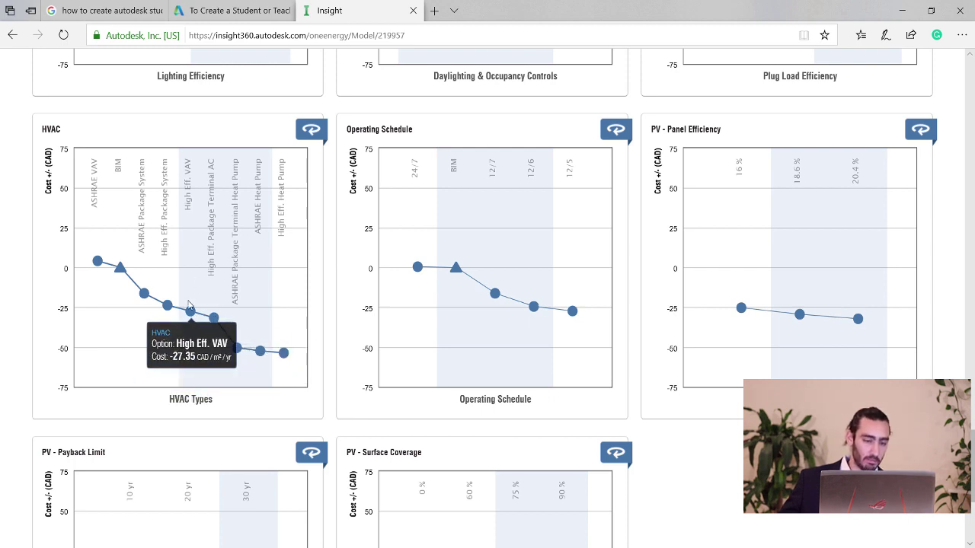
click(206, 386)
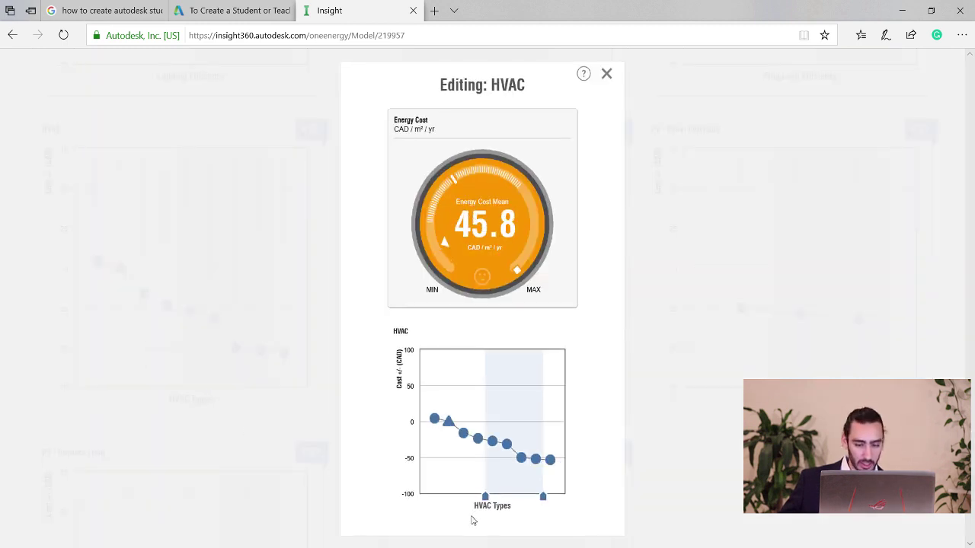
drag(485, 497, 514, 498)
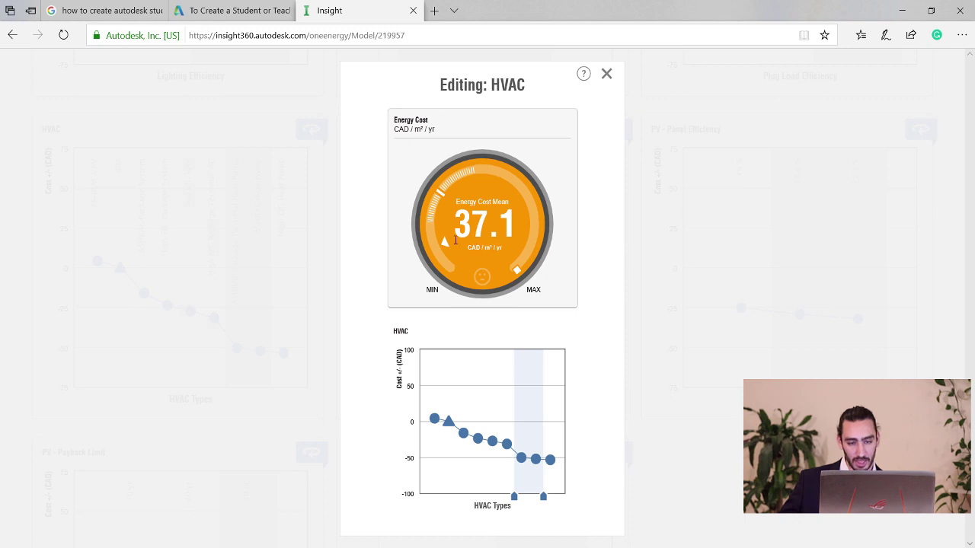
click(607, 74)
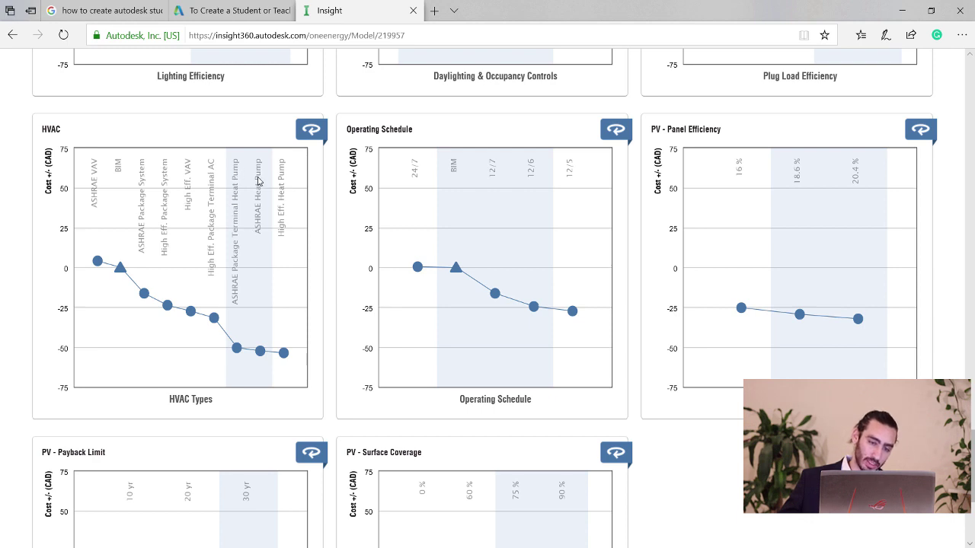
Restrict PV panel efficiency to 20.4 % only.
mouse_move(239, 352)
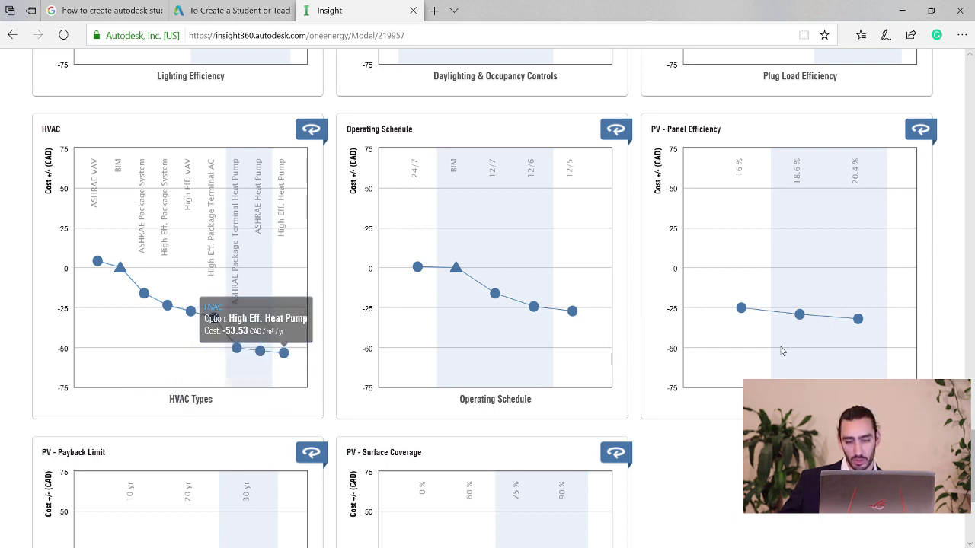
mouse_move(736, 206)
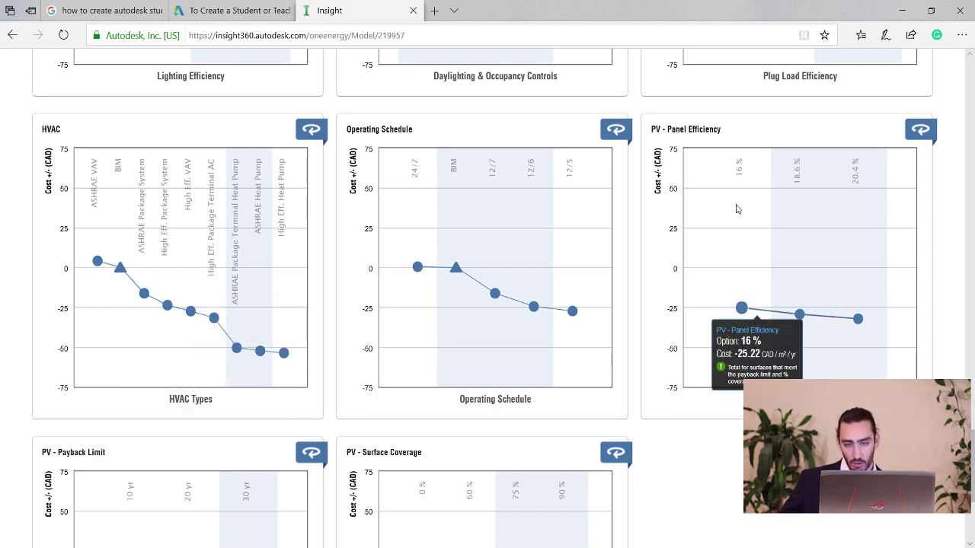
click(779, 297)
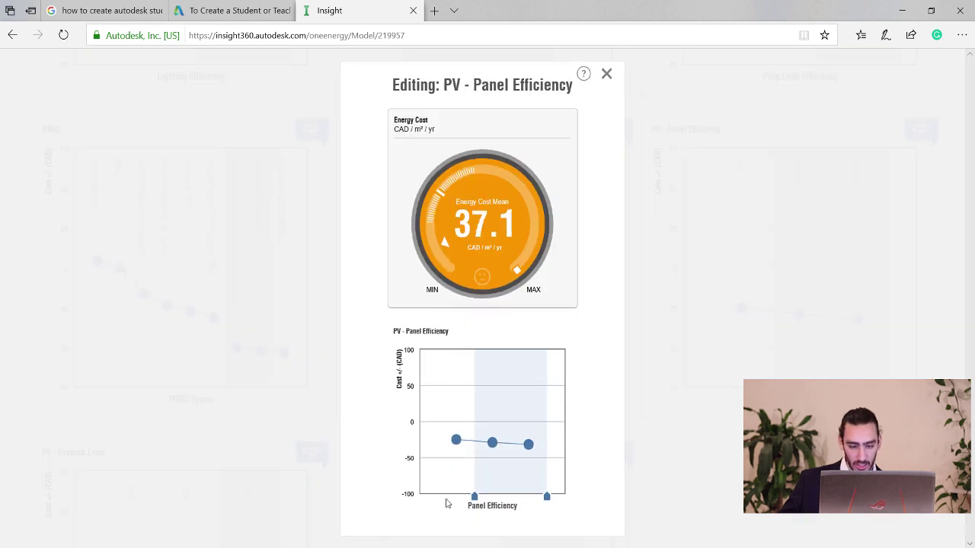
drag(474, 497, 517, 492)
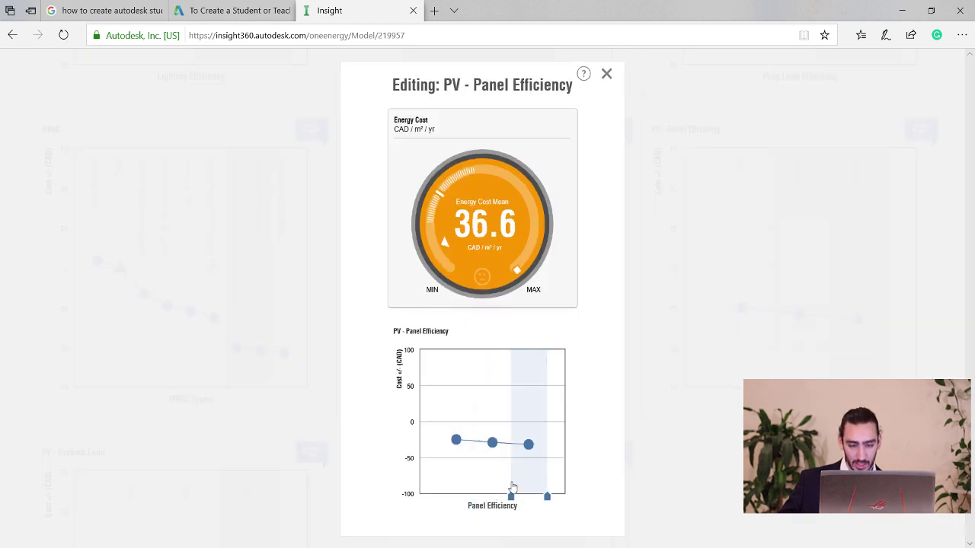
mouse_move(530, 446)
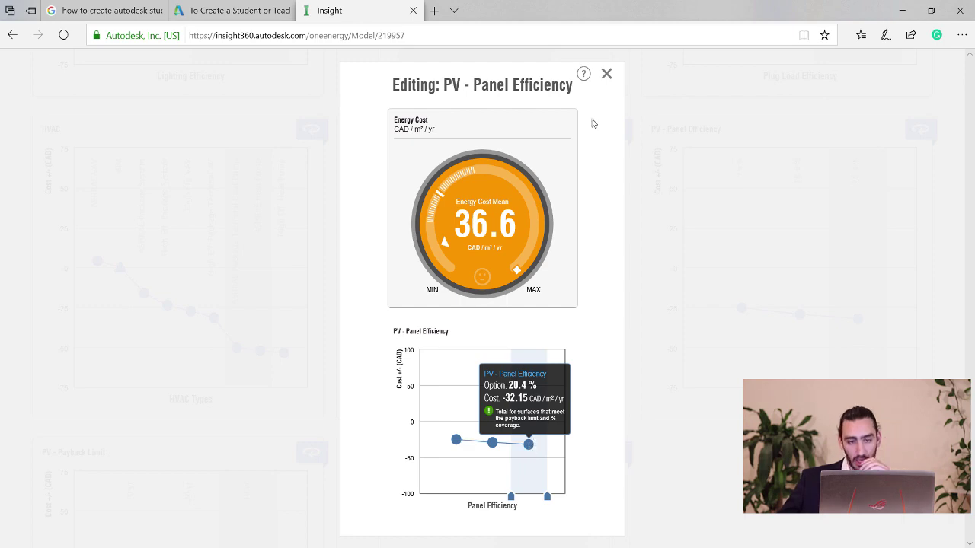
click(606, 74)
Restrict PV surface coverage to 90 % only, bringing mean energy cost to 34.7.
scroll(754, 339, down, 3)
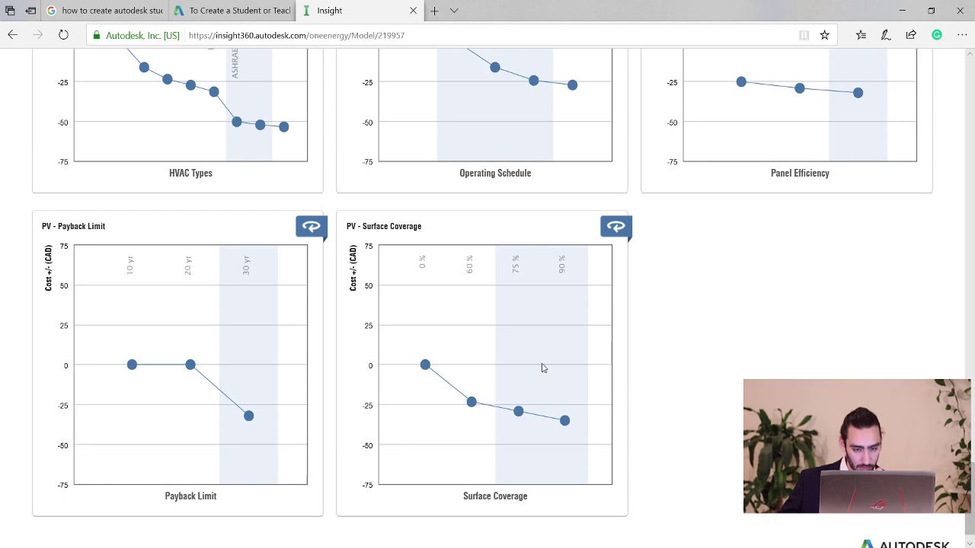
click(546, 456)
drag(497, 496, 527, 497)
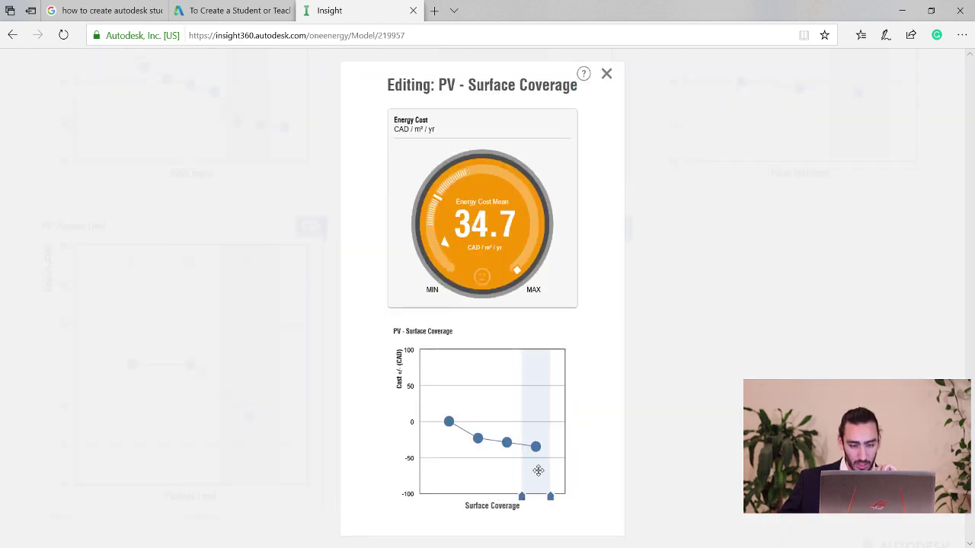
mouse_move(540, 449)
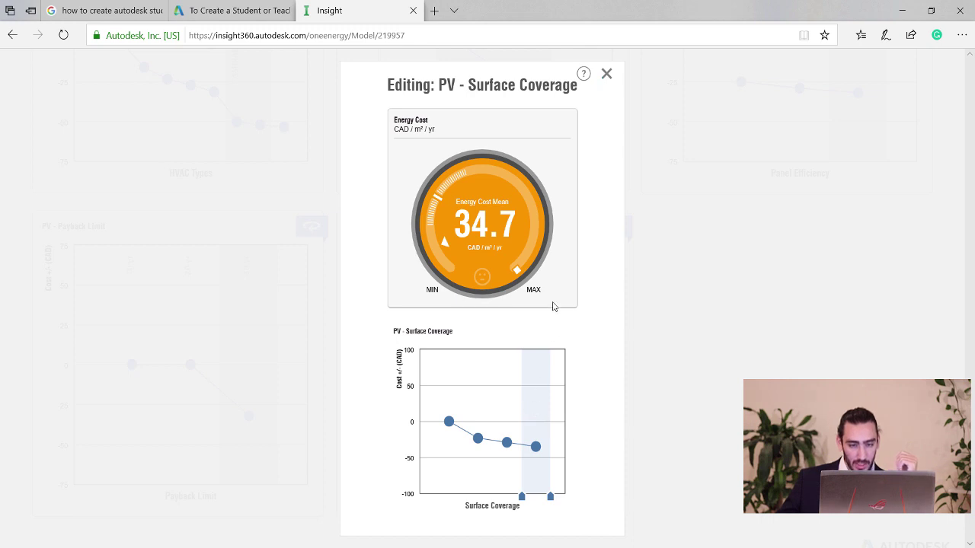
mouse_move(527, 474)
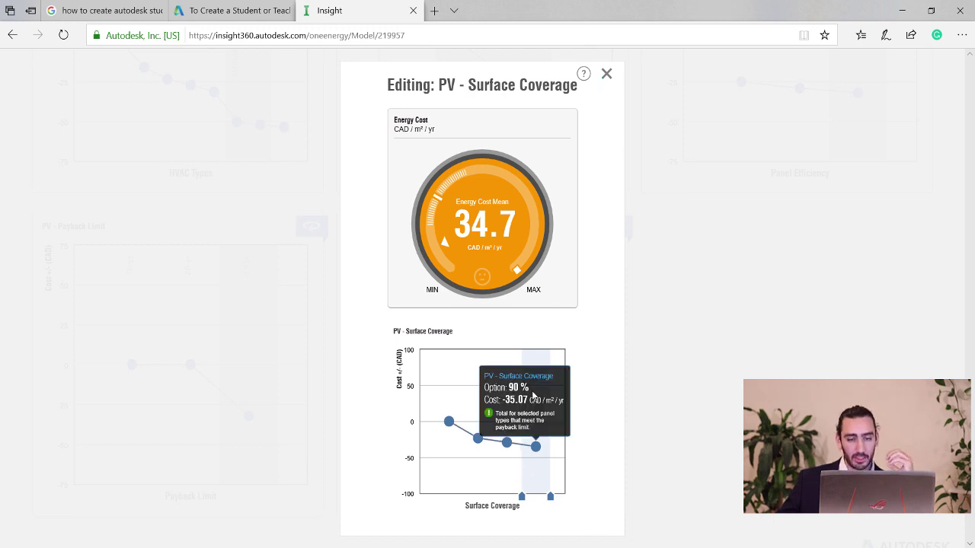
click(606, 75)
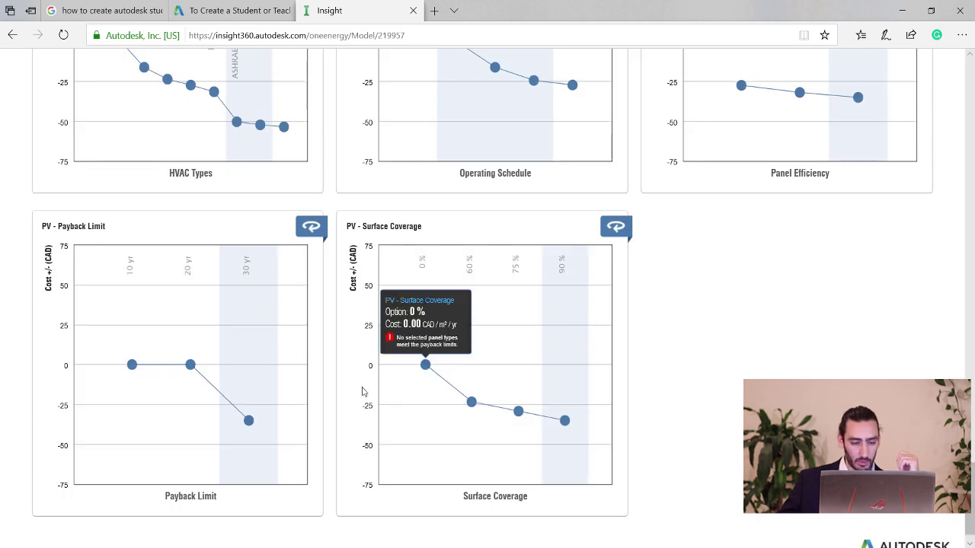
Restrict infiltration to 0.17 ACH only, dropping mean energy cost to 31.2.
scroll(335, 396, up, 3)
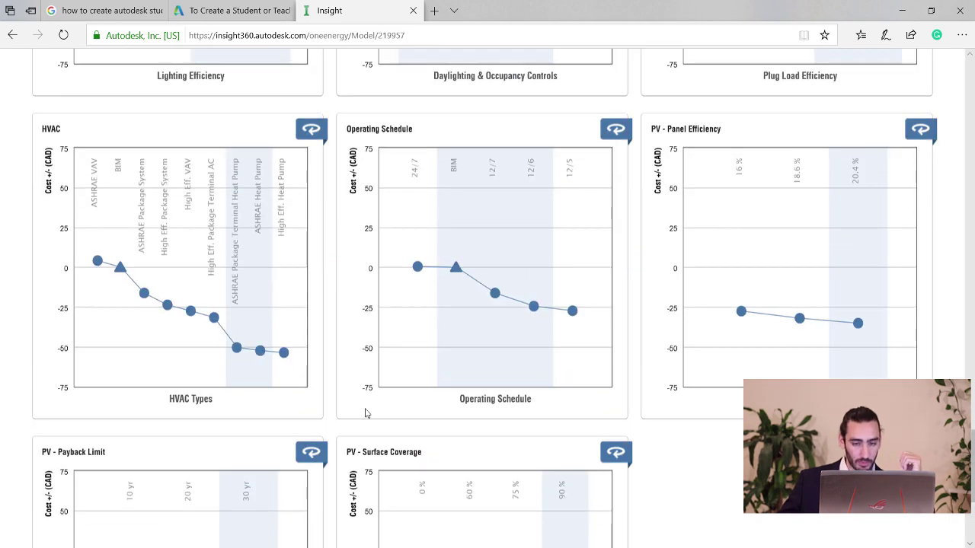
scroll(436, 402, up, 1)
mouse_move(520, 335)
scroll(517, 332, up, 10)
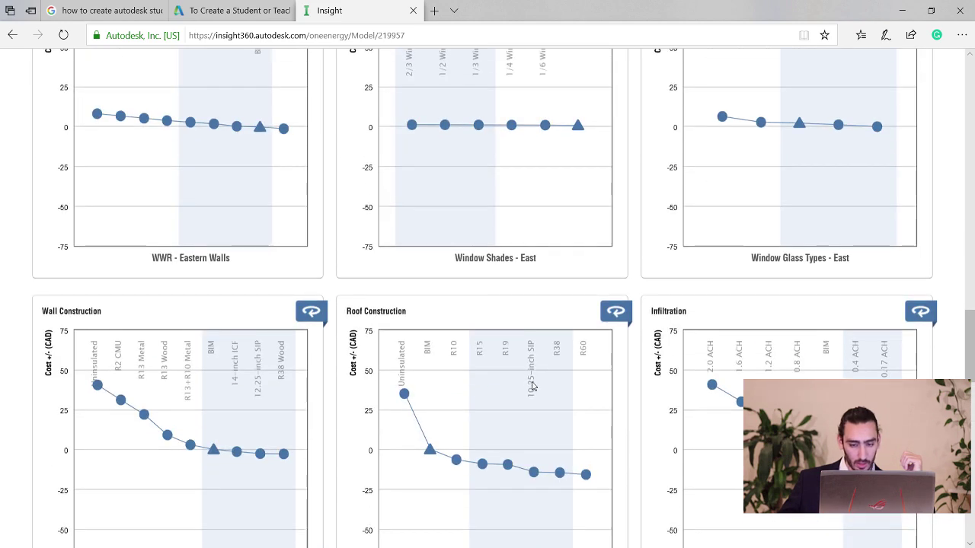
scroll(619, 352, down, 2)
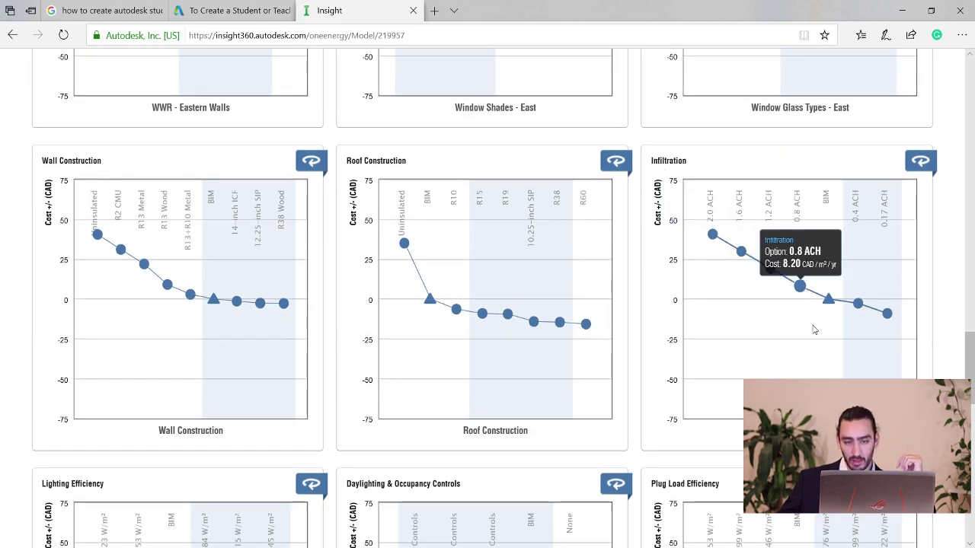
click(785, 363)
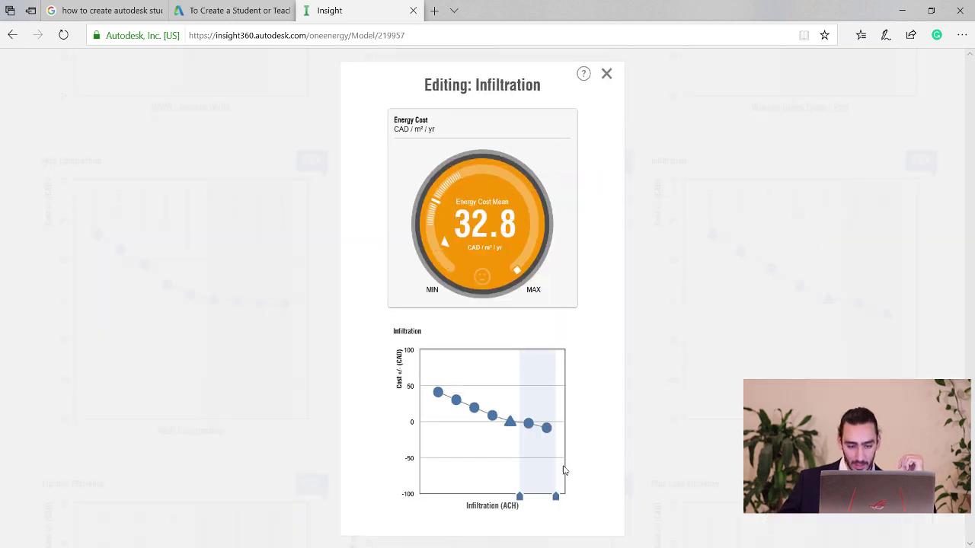
drag(521, 496, 545, 496)
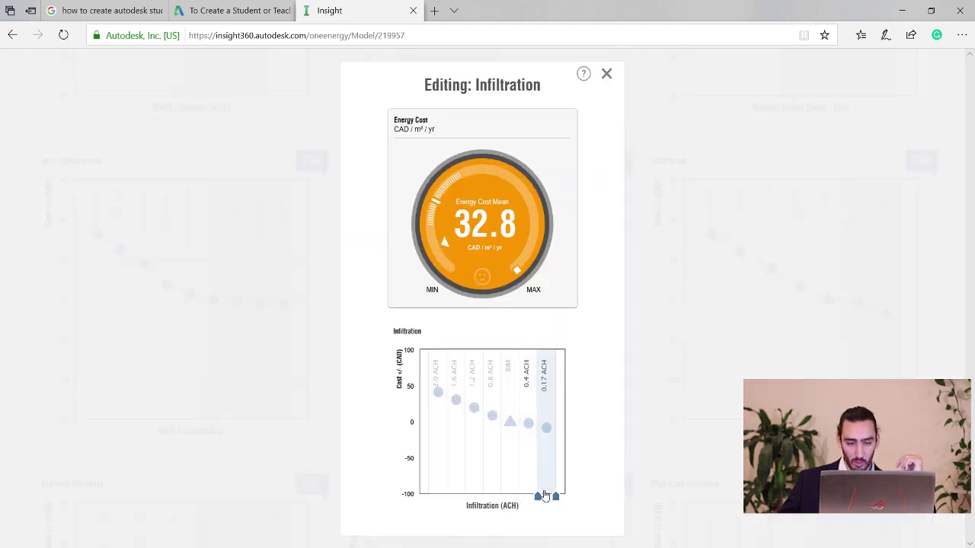
click(539, 498)
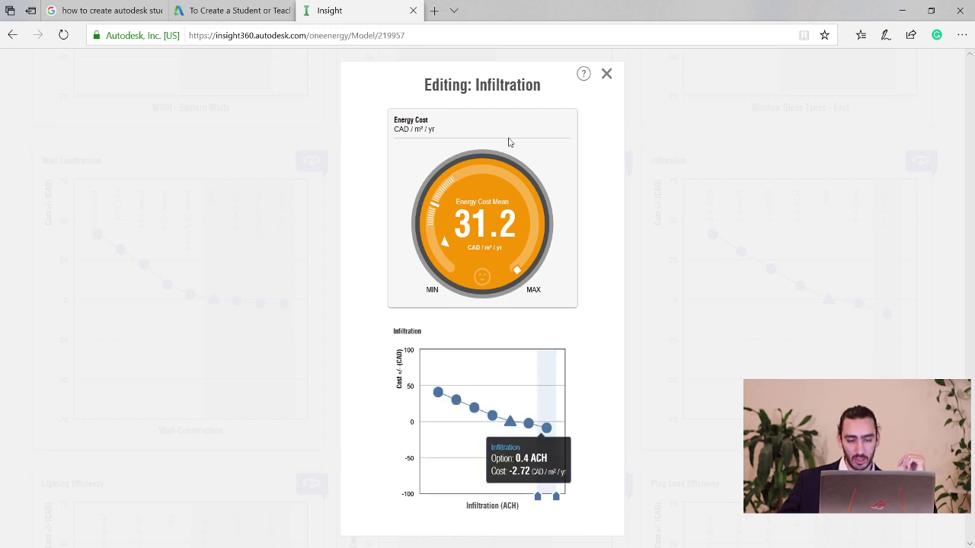
mouse_move(546, 415)
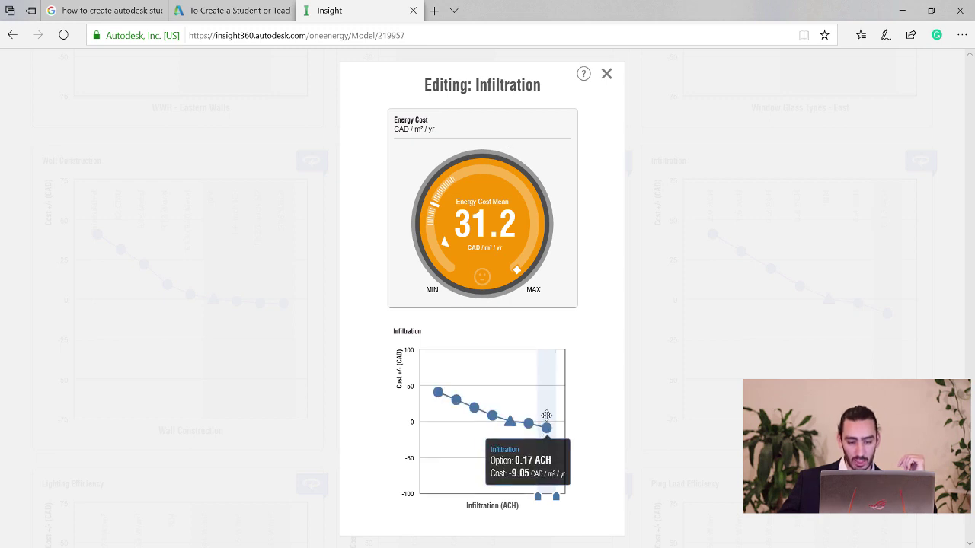
click(606, 74)
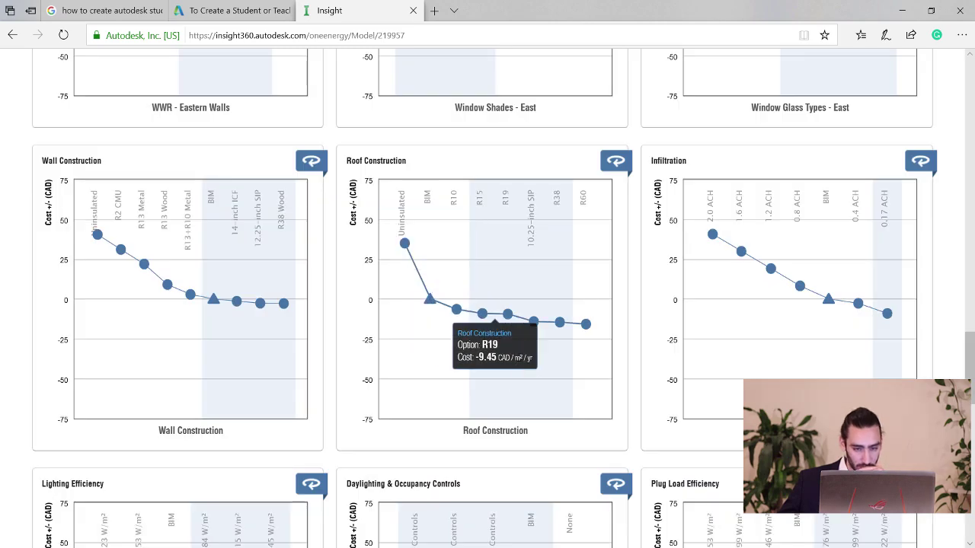
mouse_move(566, 366)
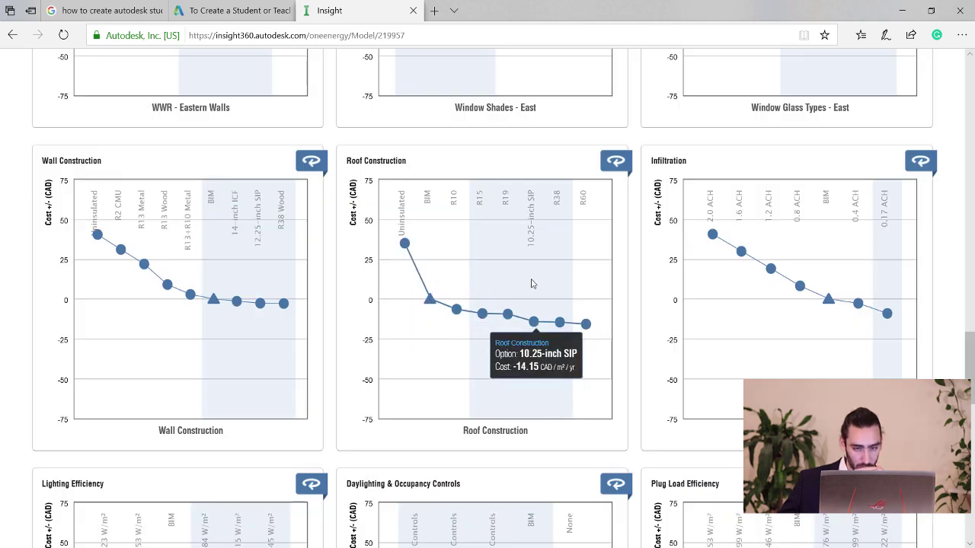
scroll(531, 290, up, 3)
scroll(511, 301, up, 6)
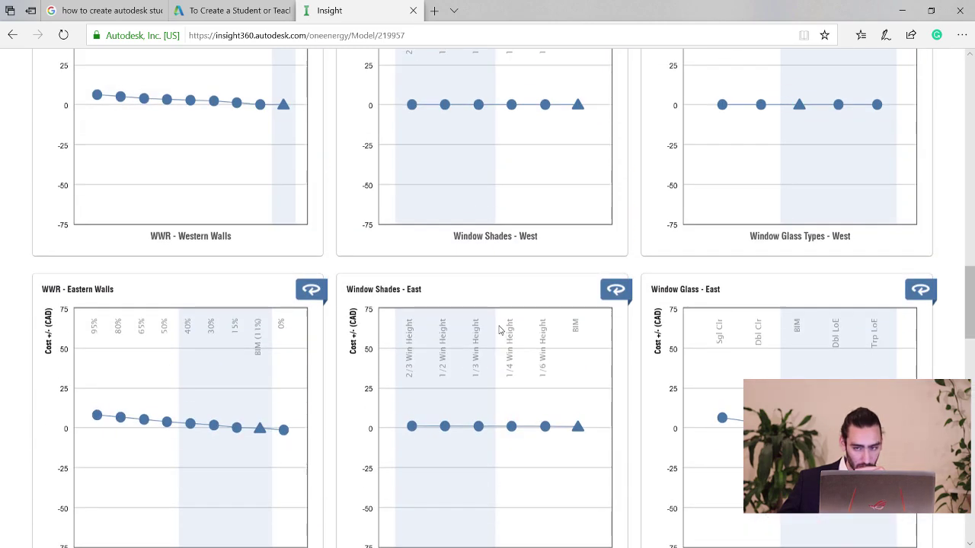
scroll(523, 375, up, 12)
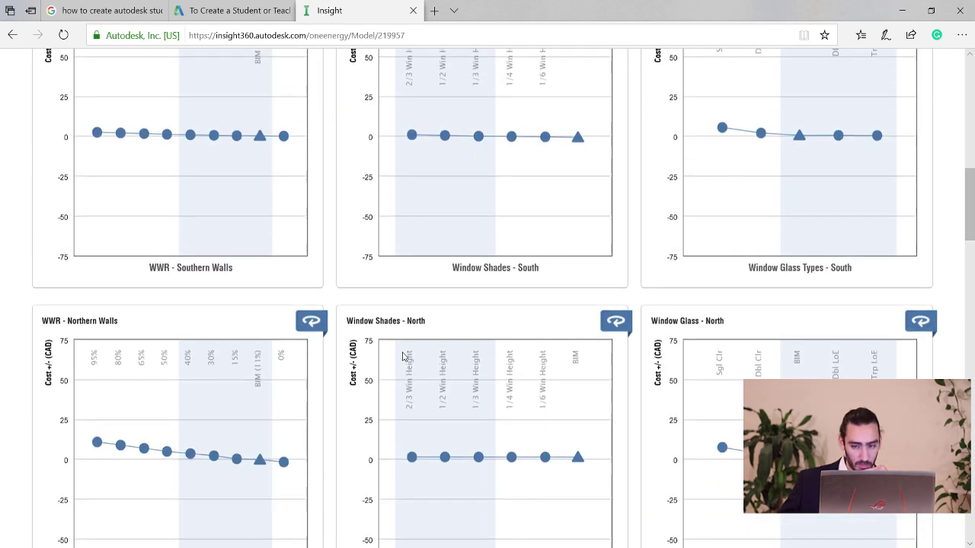
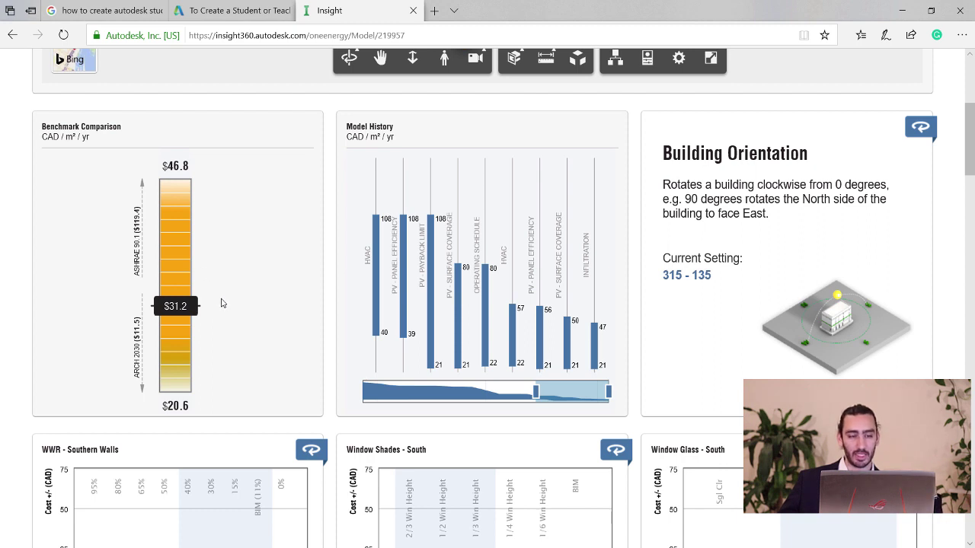
Scroll through the factor charts of the updated 25.3 CAD/m²/yr results.
scroll(222, 305, up, 2)
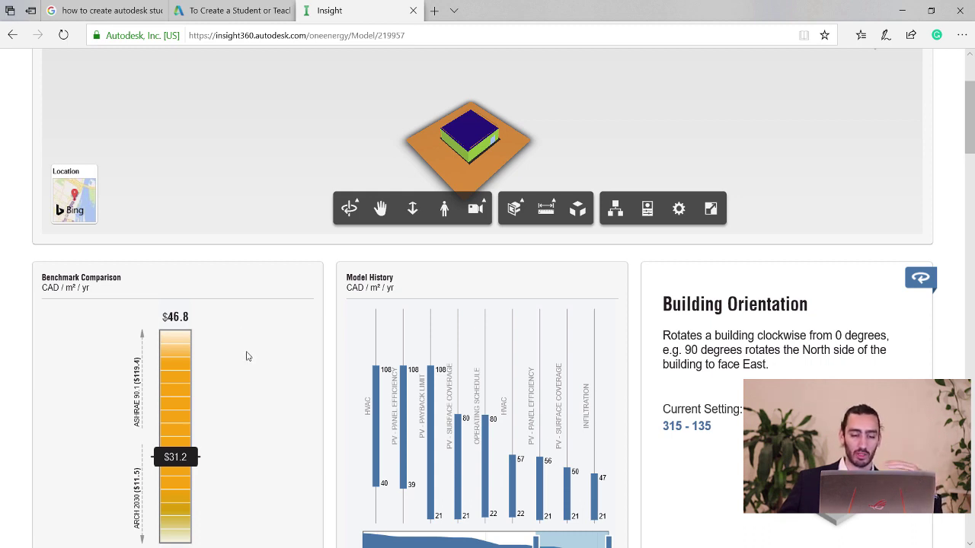
scroll(262, 349, down, 2)
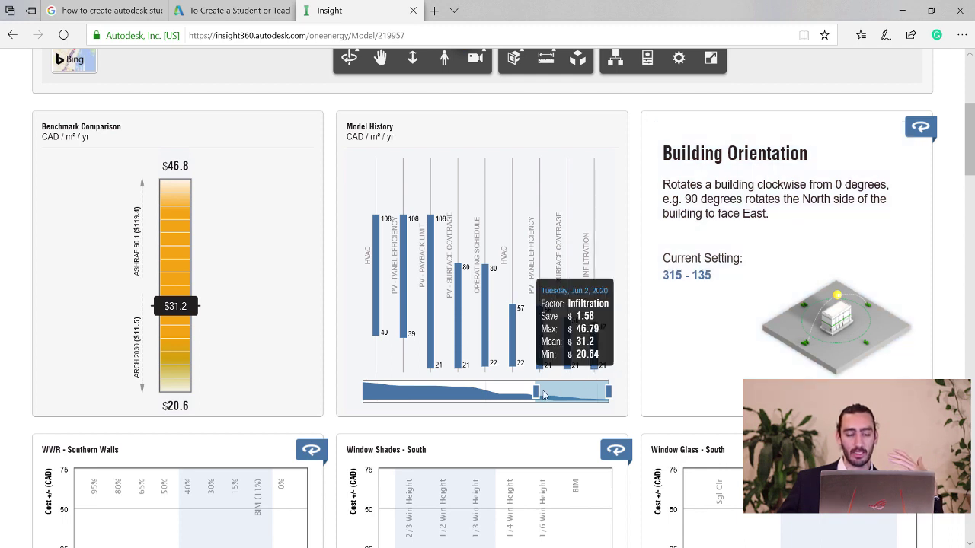
scroll(663, 366, down, 1)
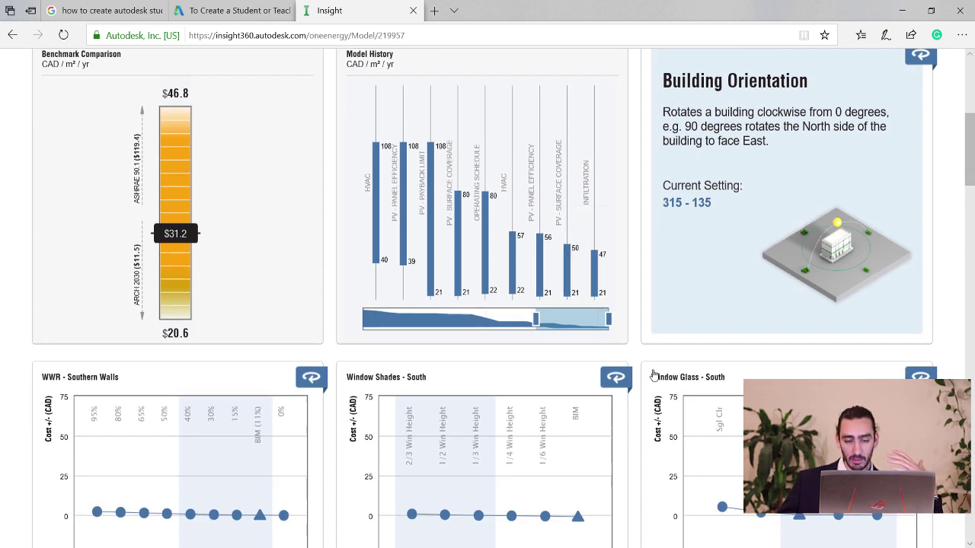
scroll(680, 355, down, 1)
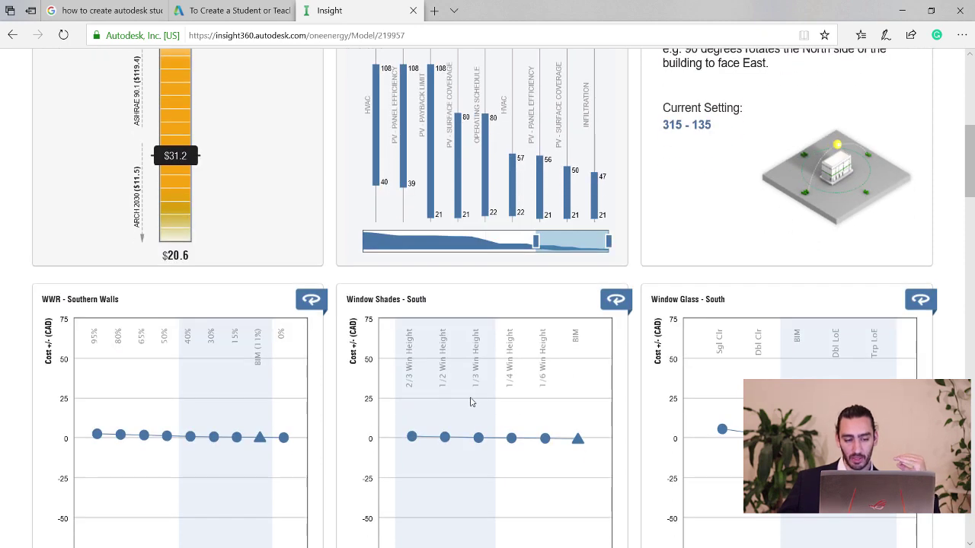
scroll(461, 379, down, 1)
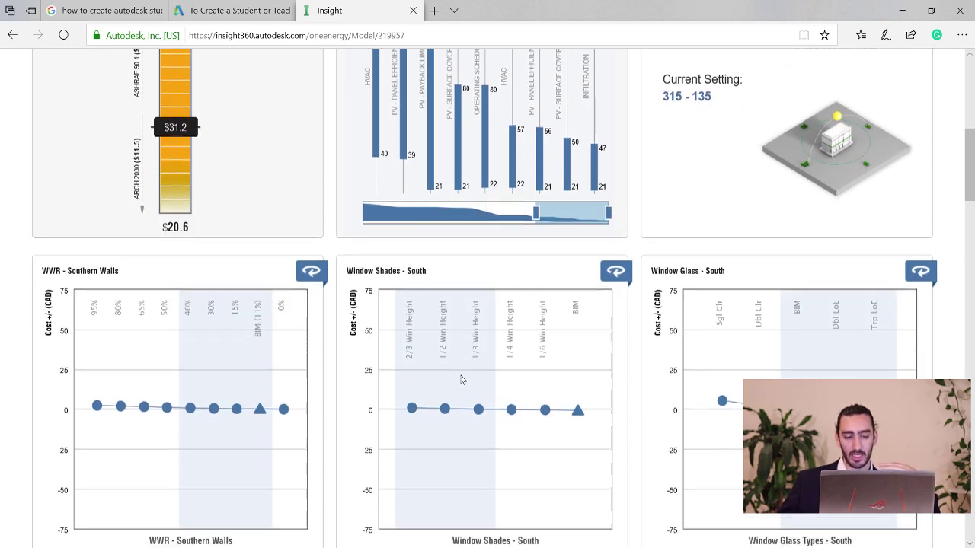
scroll(776, 217, up, 3)
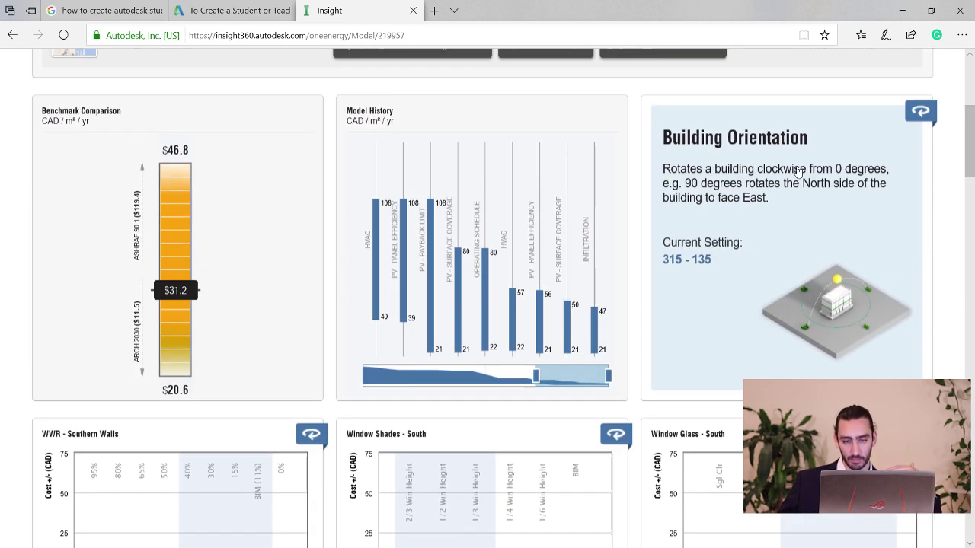
Check the Building Orientation setting of 315 - 135, then close its editor and flip the card back.
click(777, 218)
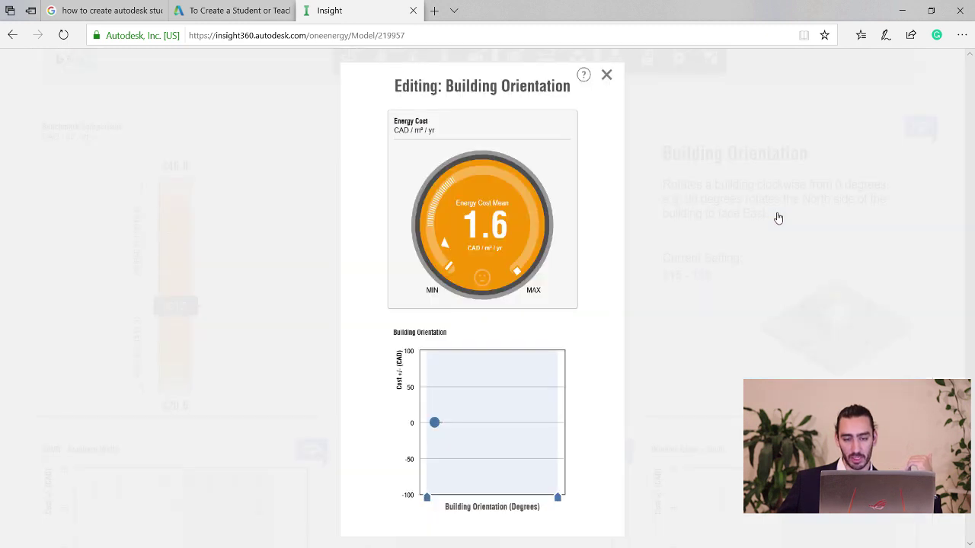
mouse_move(536, 426)
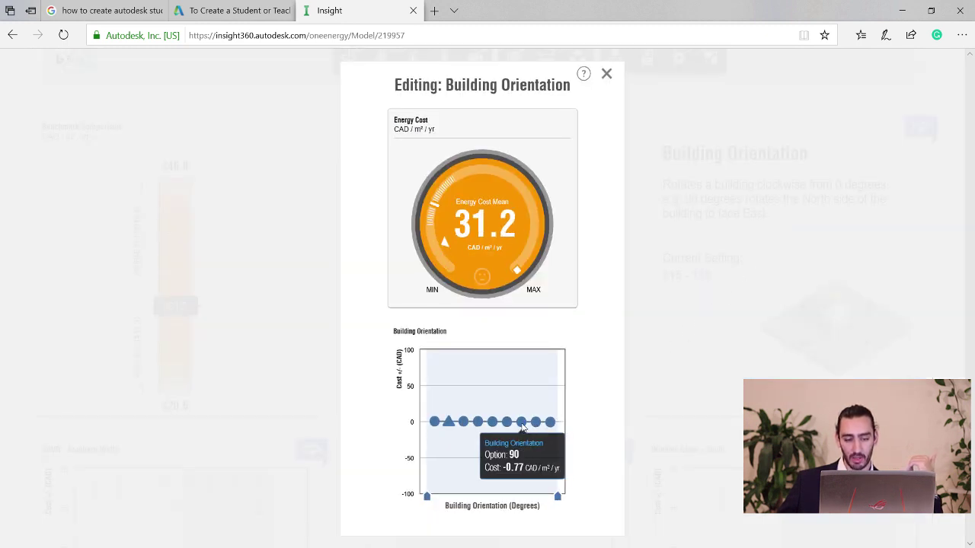
mouse_move(484, 431)
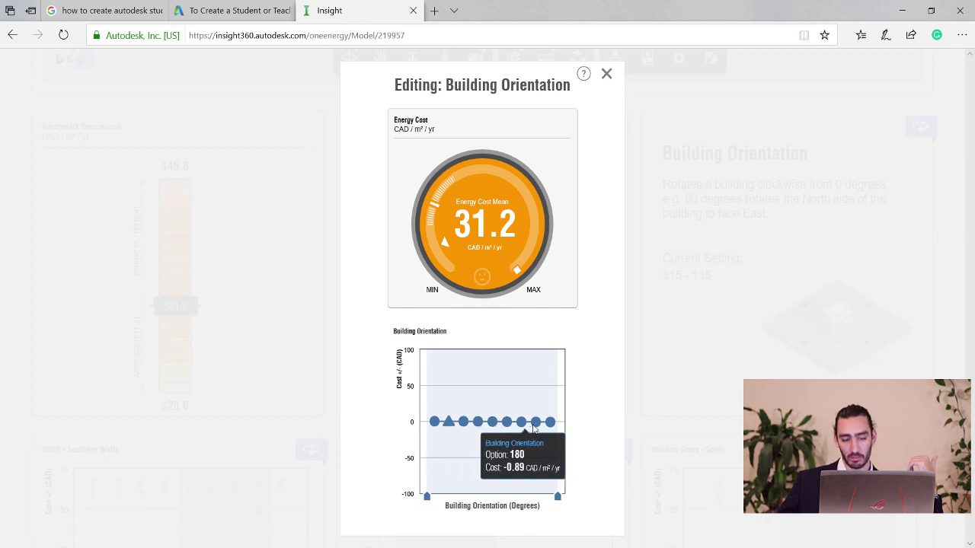
click(607, 77)
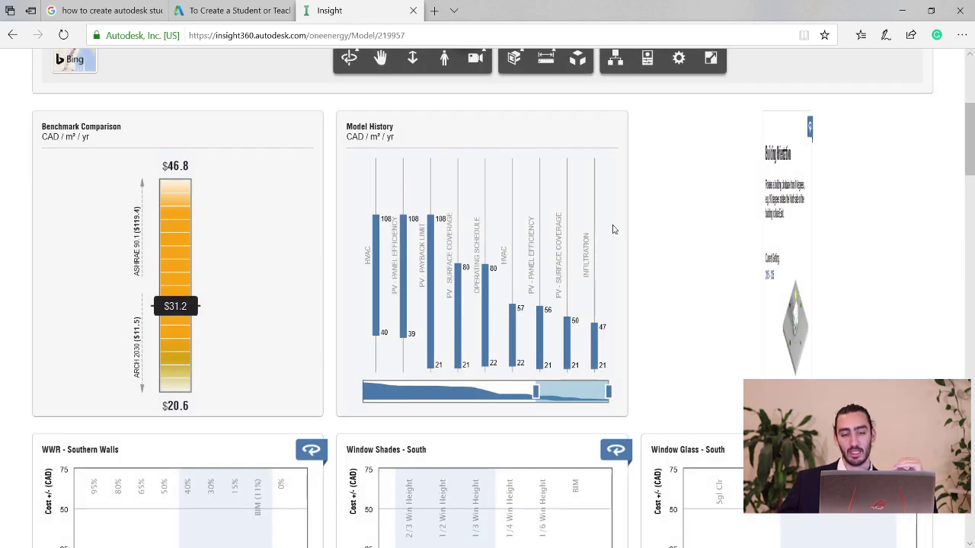
click(922, 130)
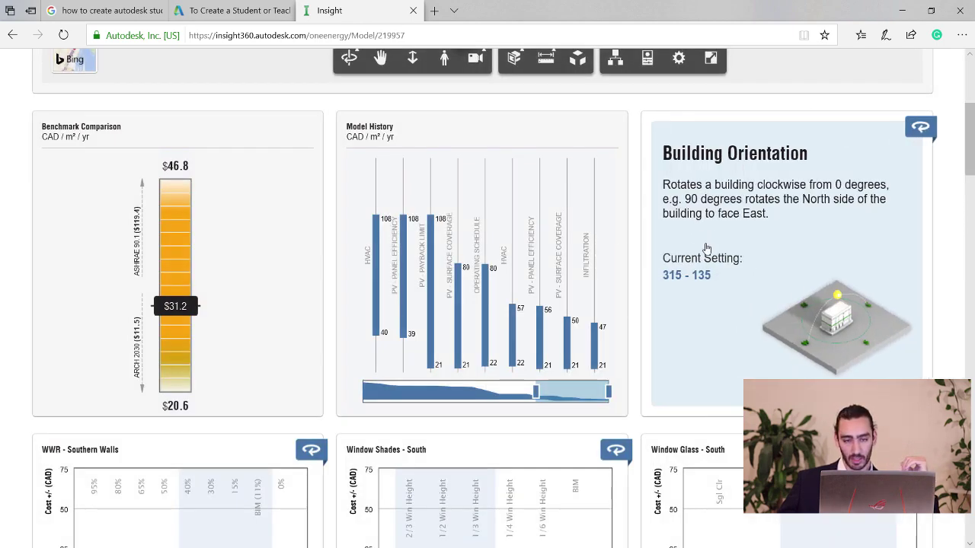
Scroll through the remaining factor charts and back up to the 3D view and $32.0 benchmark.
scroll(588, 457, up, 4)
scroll(588, 457, down, 2)
scroll(476, 372, down, 20)
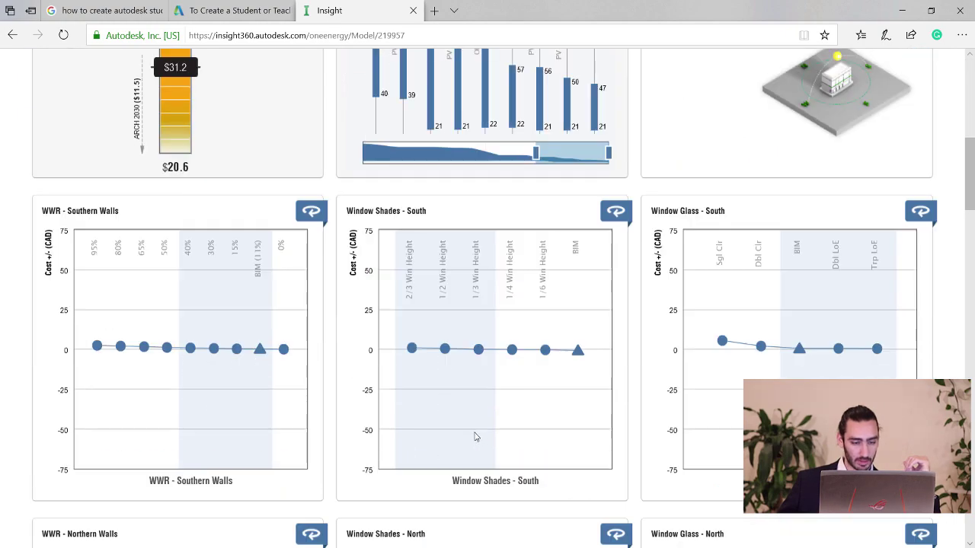
scroll(457, 384, down, 4)
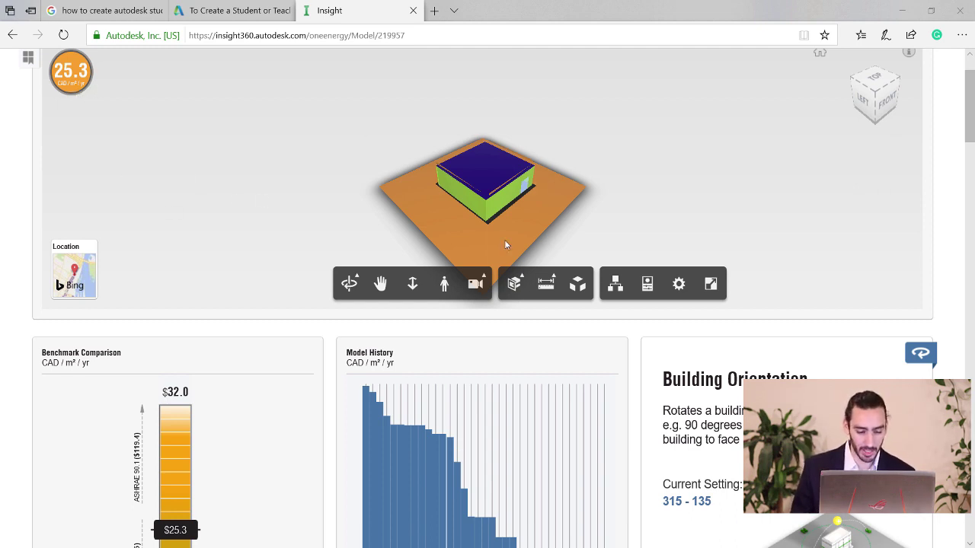
scroll(266, 388, down, 6)
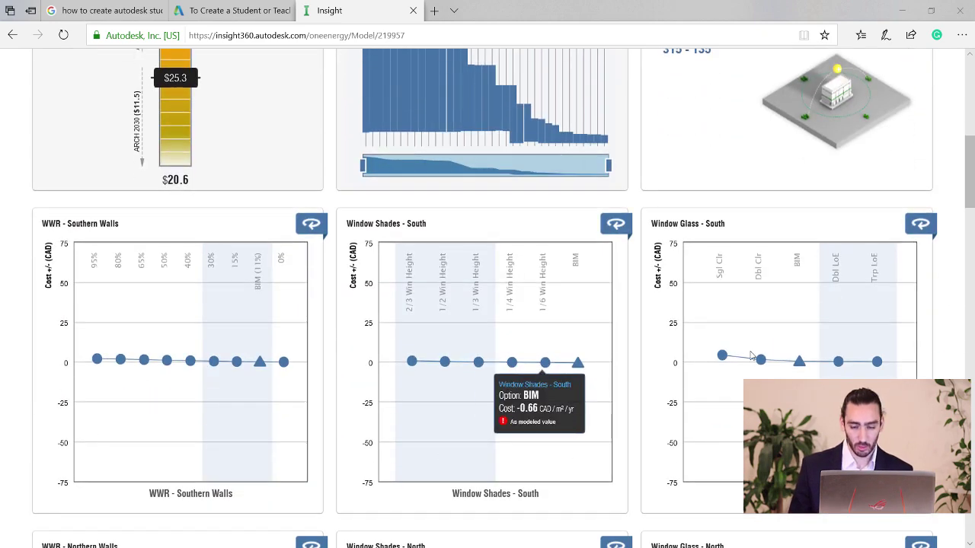
mouse_move(314, 359)
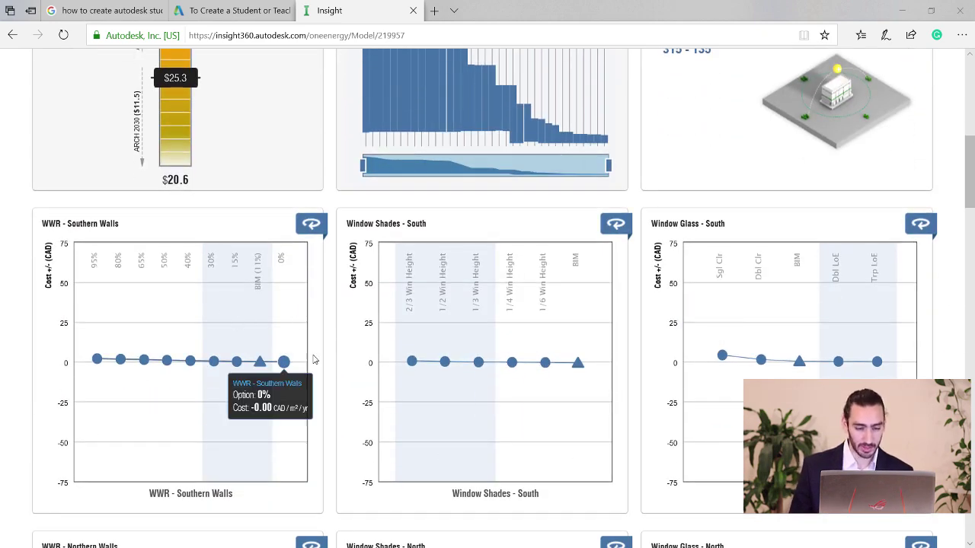
scroll(727, 309, down, 5)
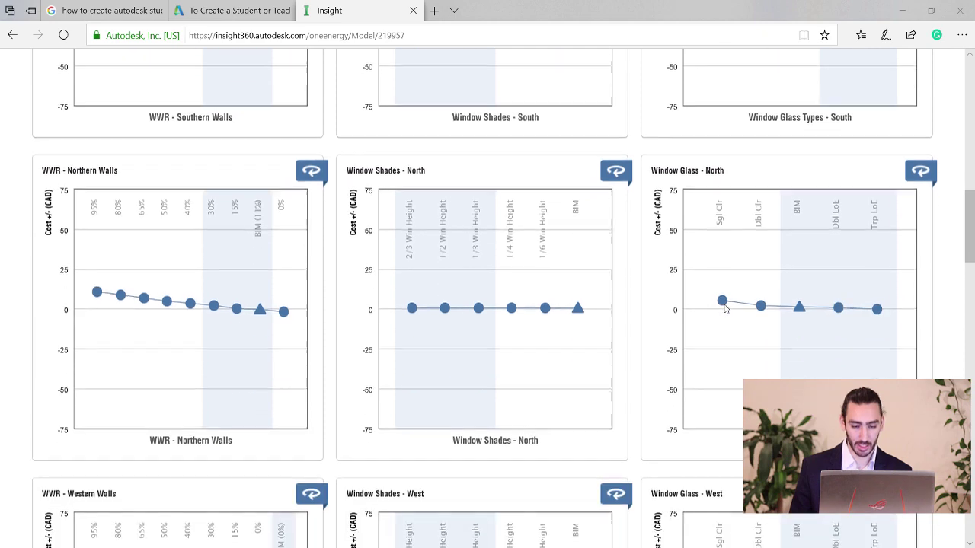
scroll(726, 308, down, 4)
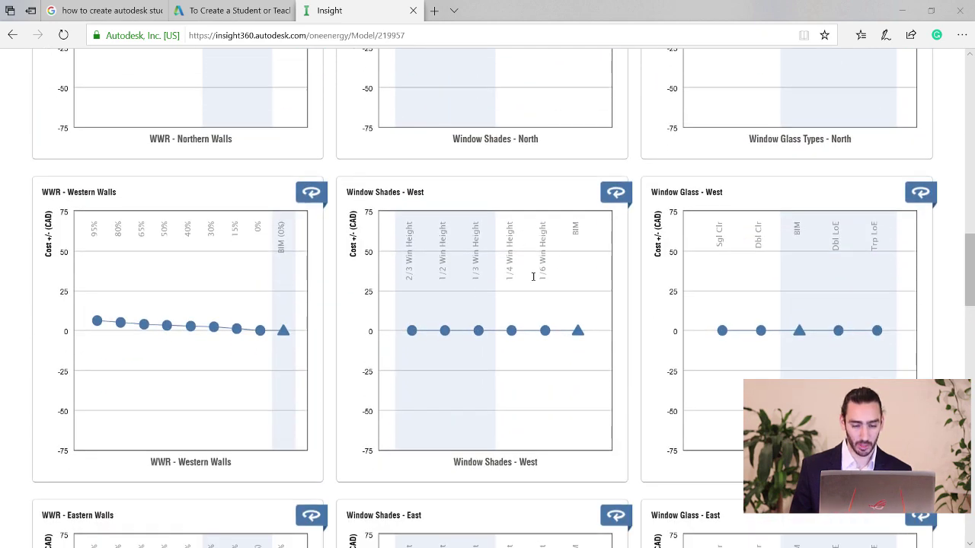
scroll(457, 277, down, 5)
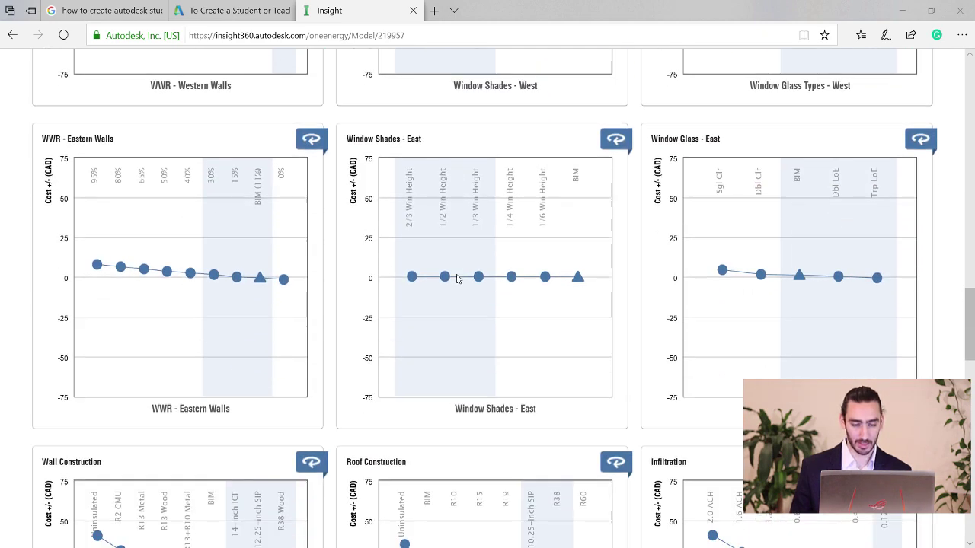
scroll(457, 277, down, 4)
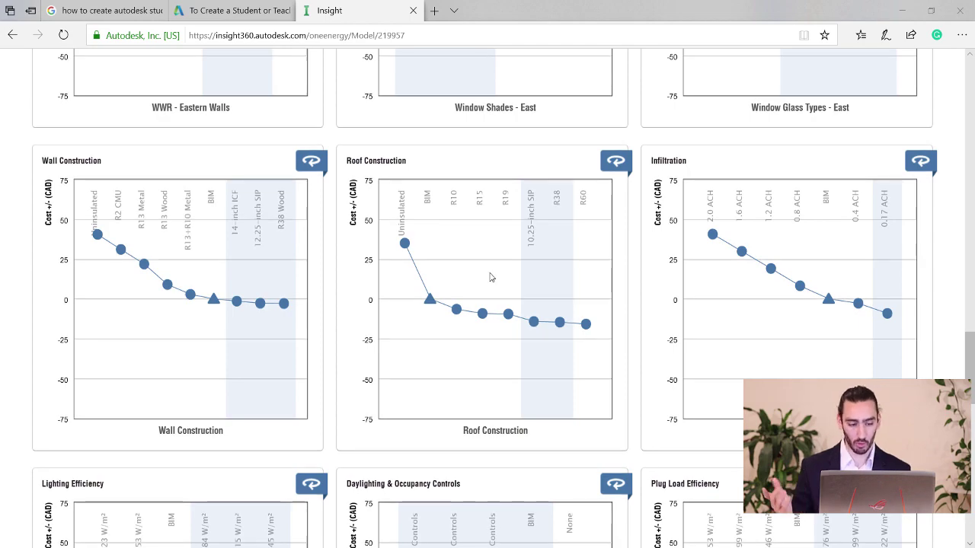
scroll(491, 277, down, 10)
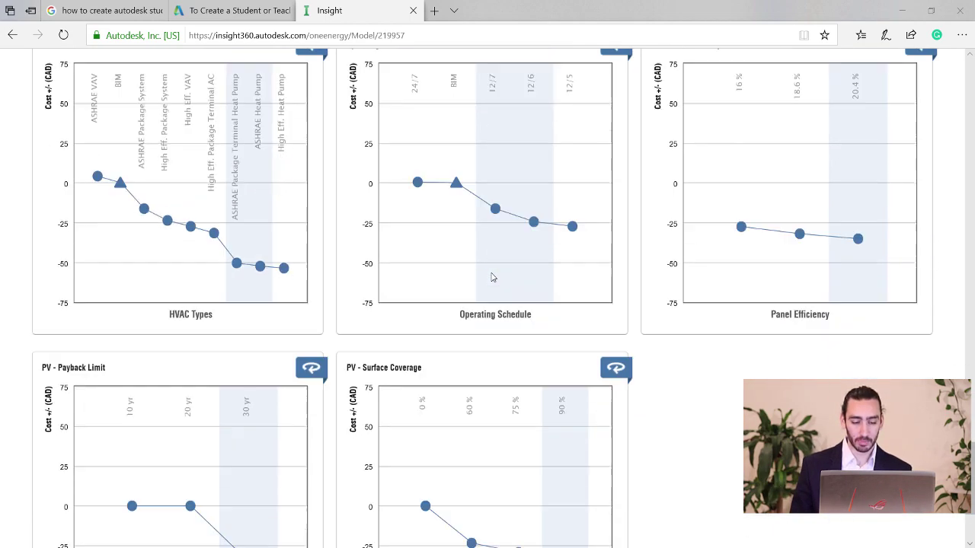
scroll(491, 277, up, 20)
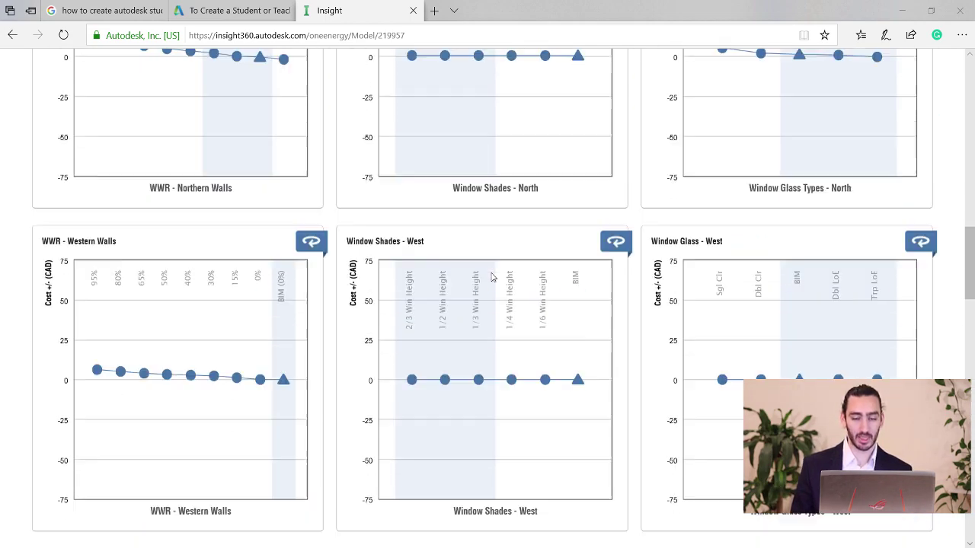
scroll(491, 278, up, 7)
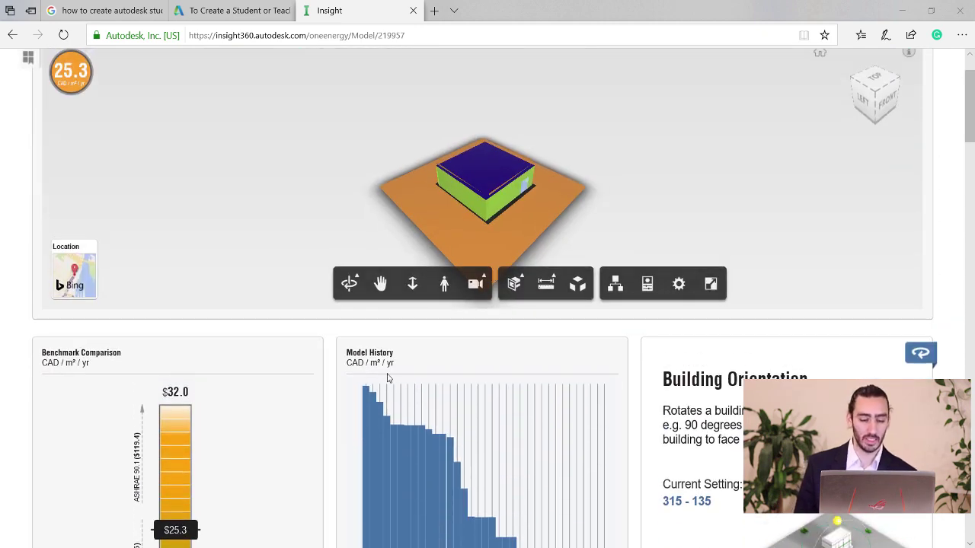
mouse_move(379, 394)
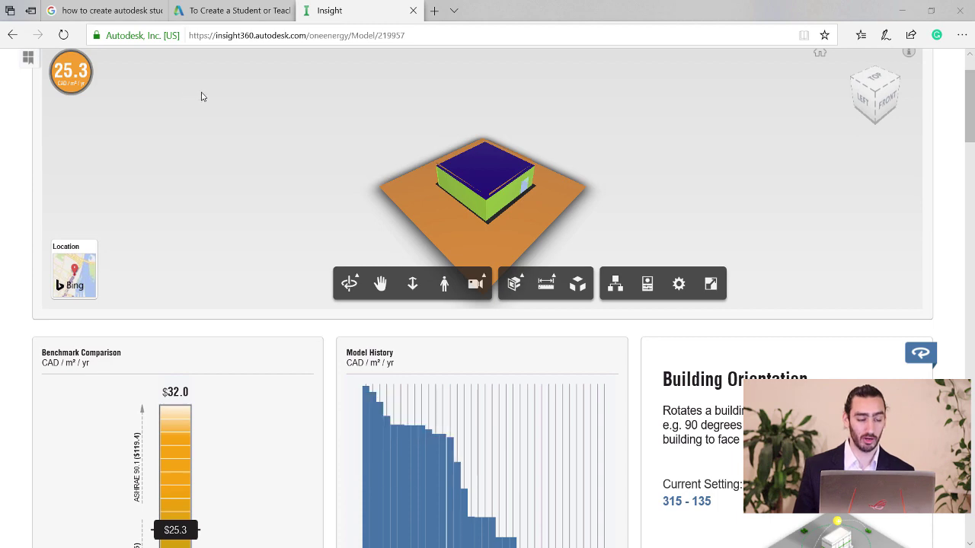
scroll(282, 413, down, 1)
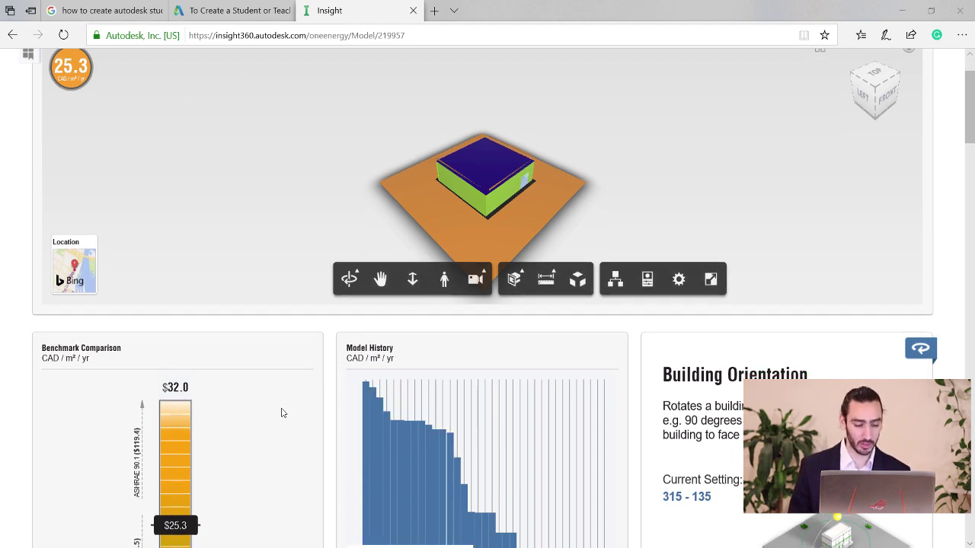
scroll(282, 412, down, 3)
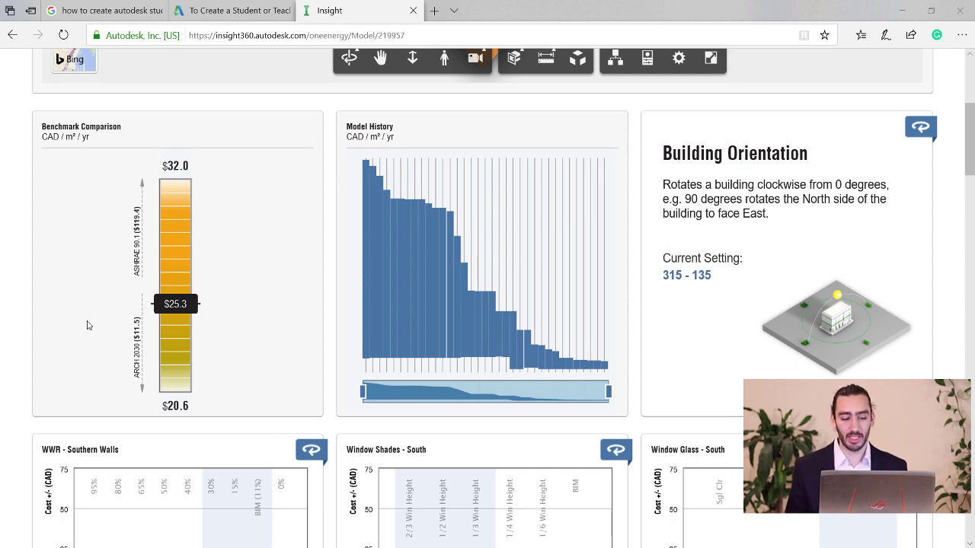
scroll(524, 156, up, 1)
scroll(633, 222, up, 2)
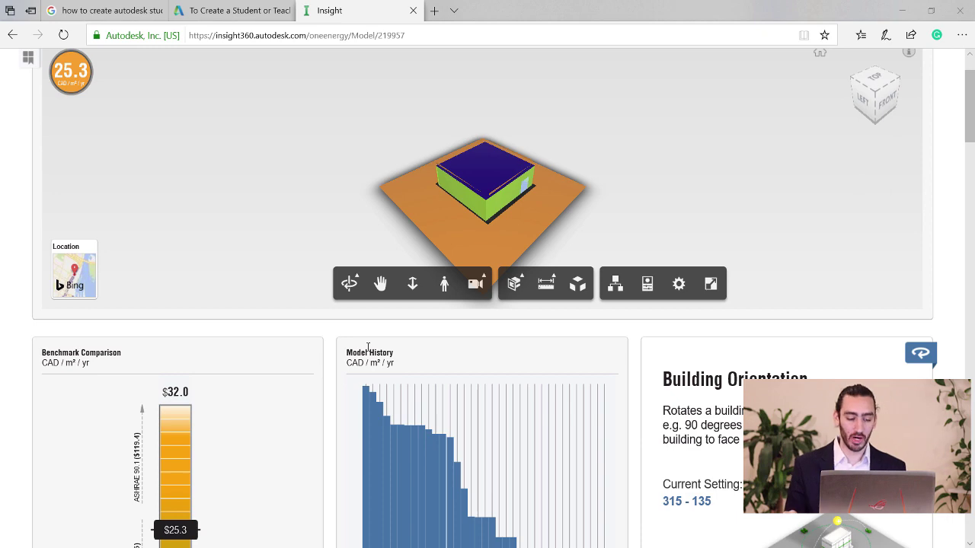
scroll(367, 347, down, 2)
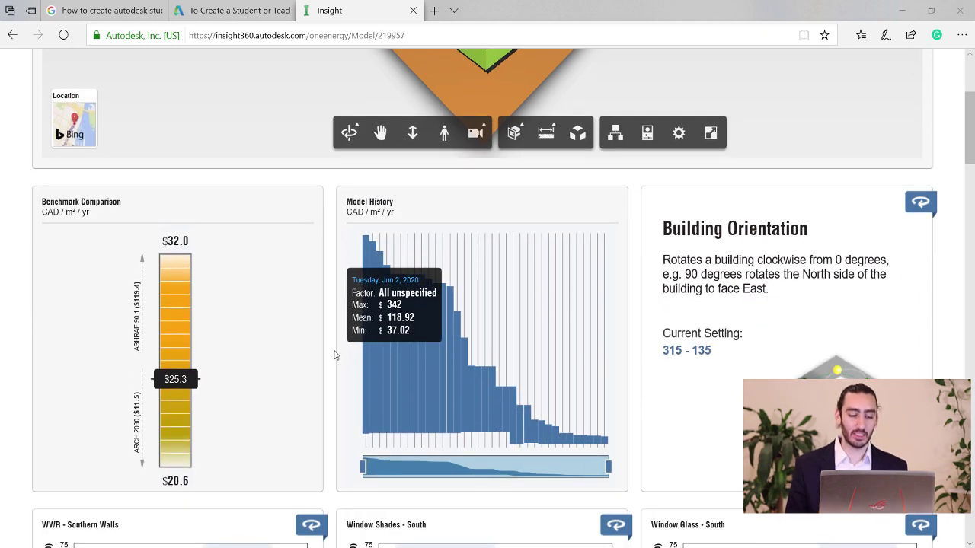
scroll(330, 320, down, 5)
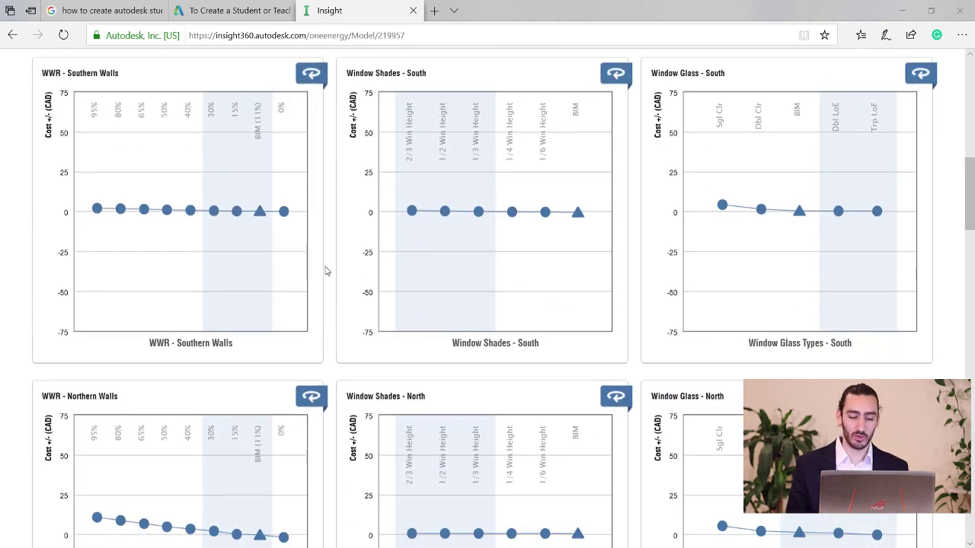
mouse_move(523, 241)
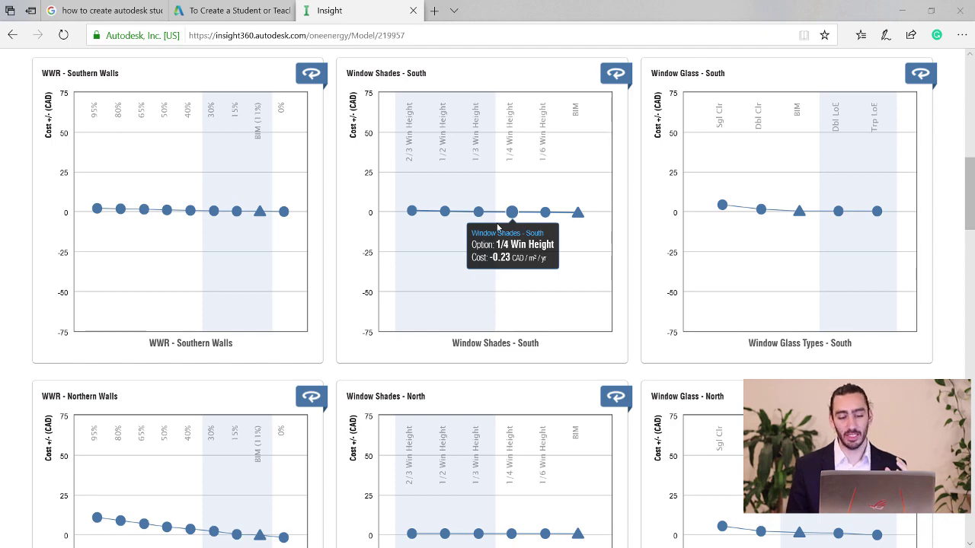
scroll(550, 256, down, 1)
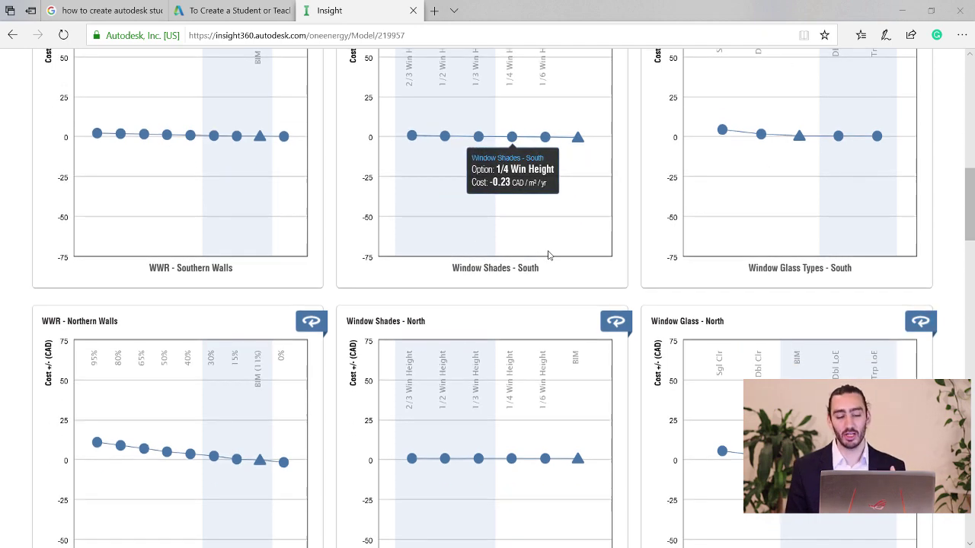
scroll(524, 313, down, 3)
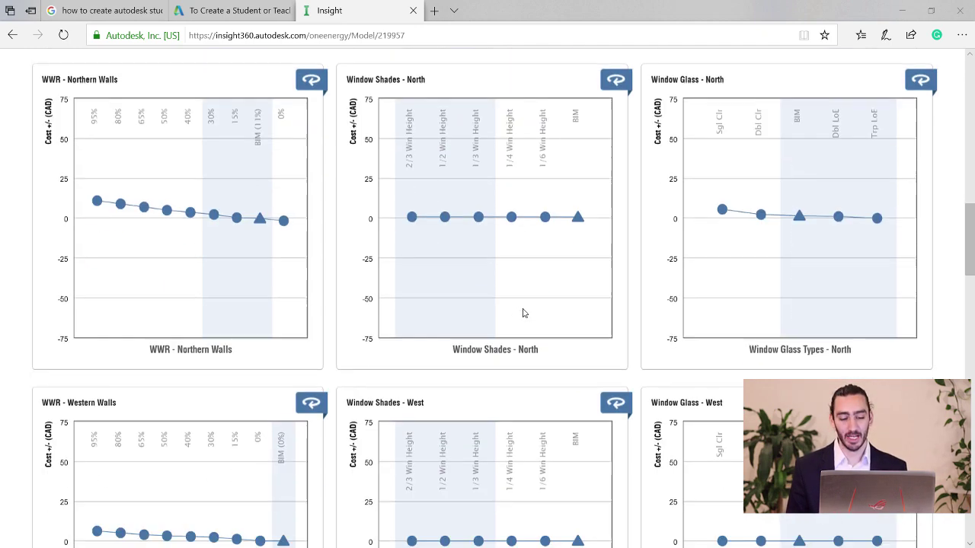
scroll(523, 313, down, 1)
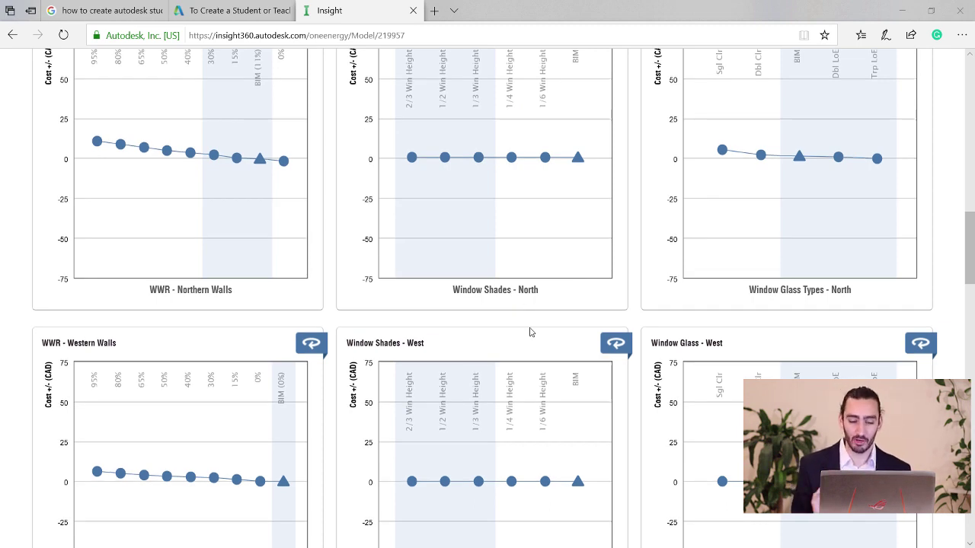
scroll(526, 336, down, 5)
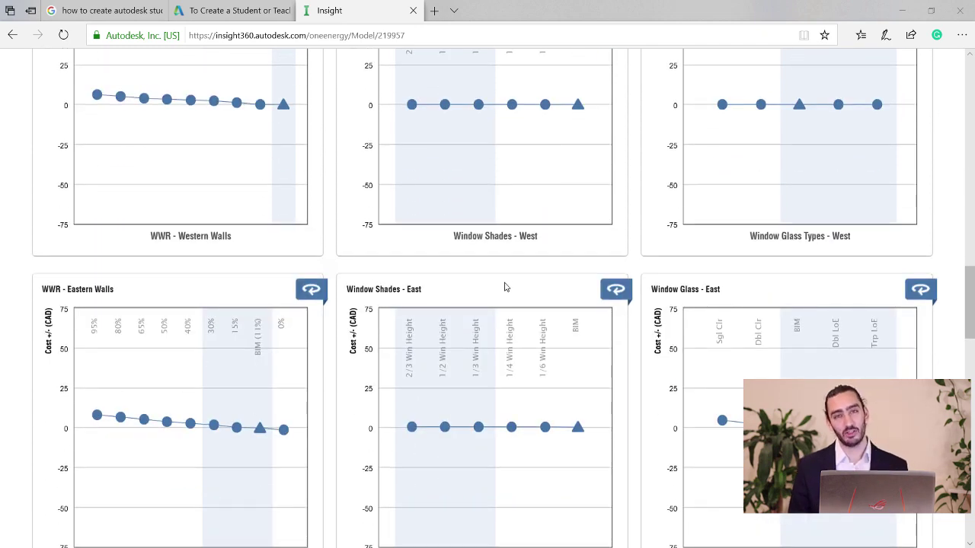
scroll(504, 286, down, 2)
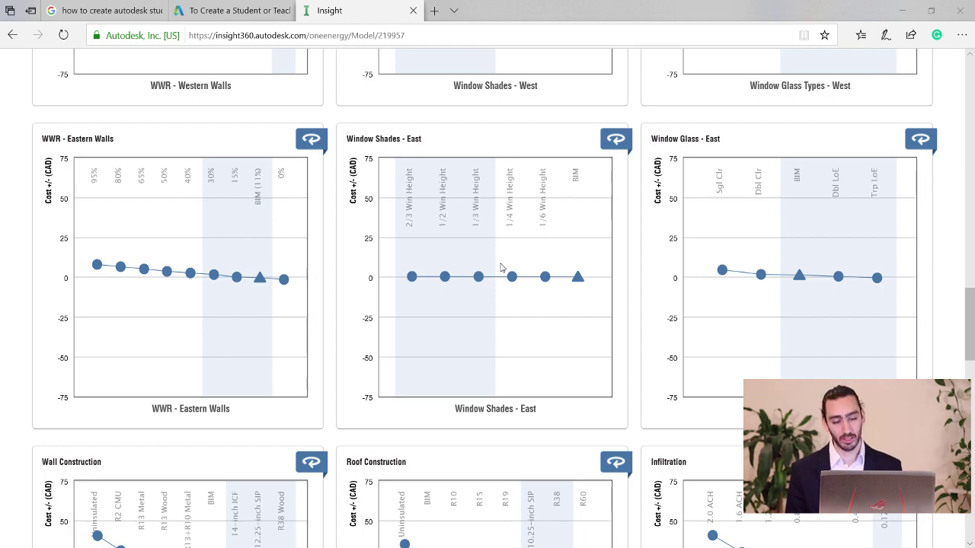
scroll(587, 191, up, 15)
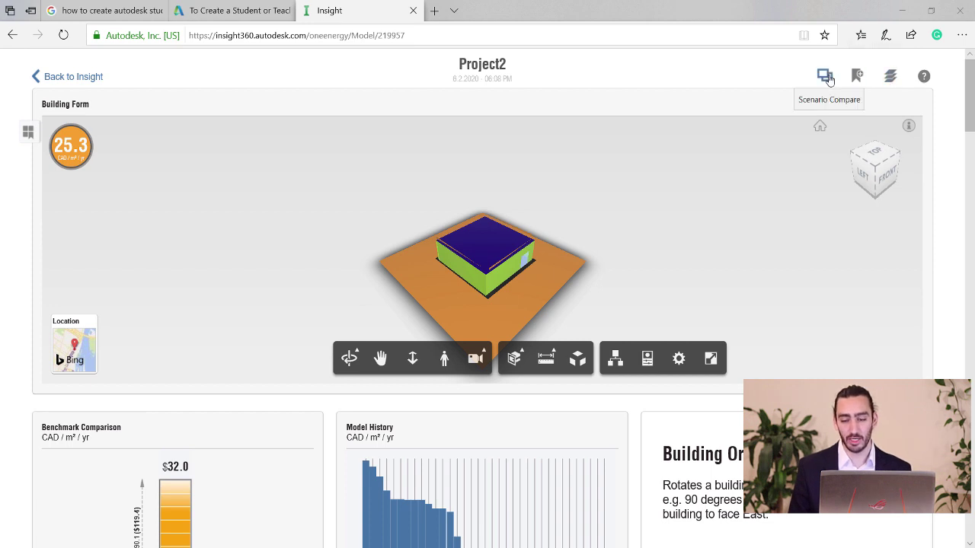
Switch the dashboard to the Scenario Comparison chart ranking Window Shades through PV system costs.
click(826, 77)
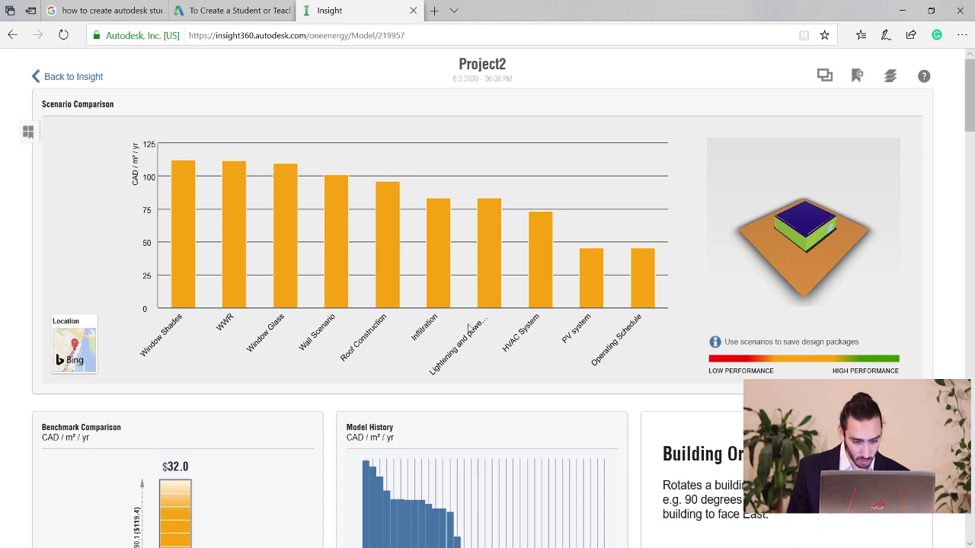
mouse_move(446, 277)
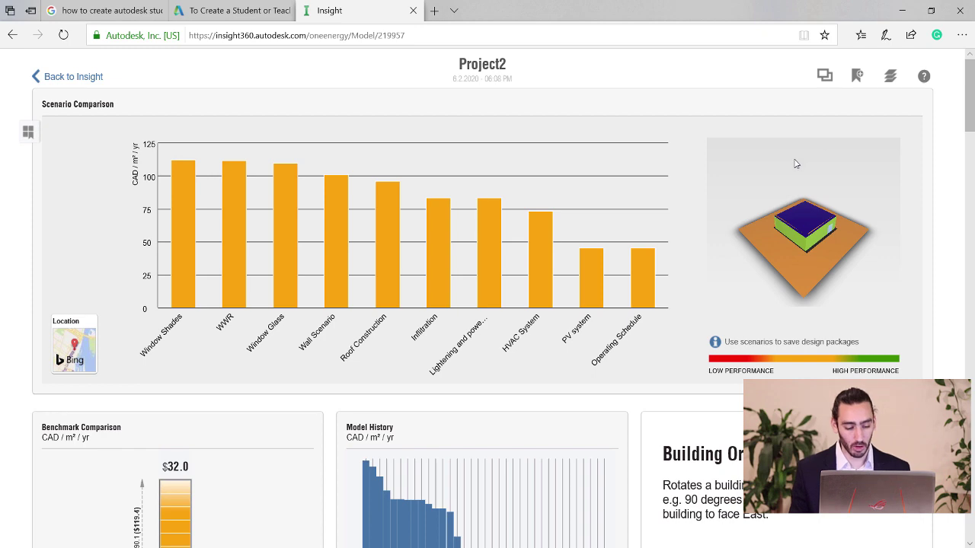
scroll(226, 358, down, 3)
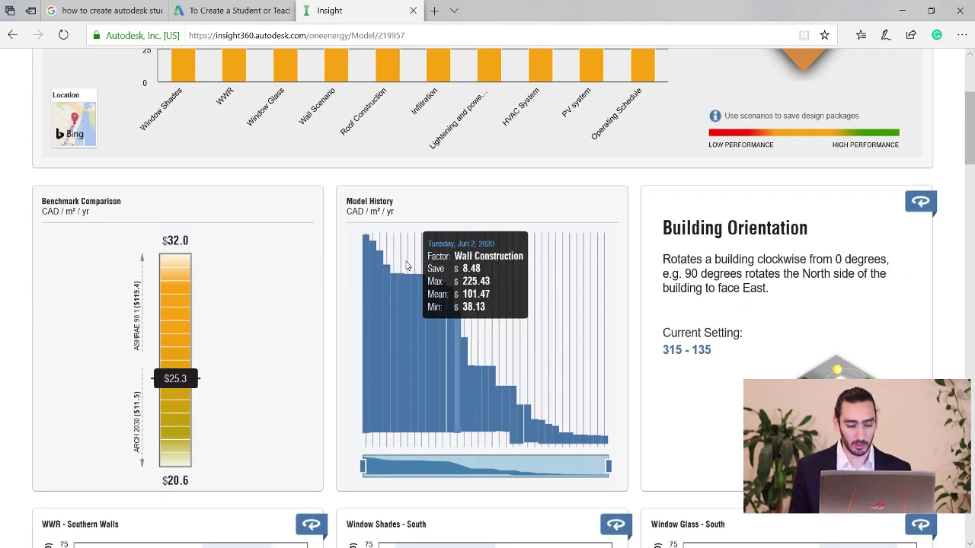
scroll(596, 185, up, 2)
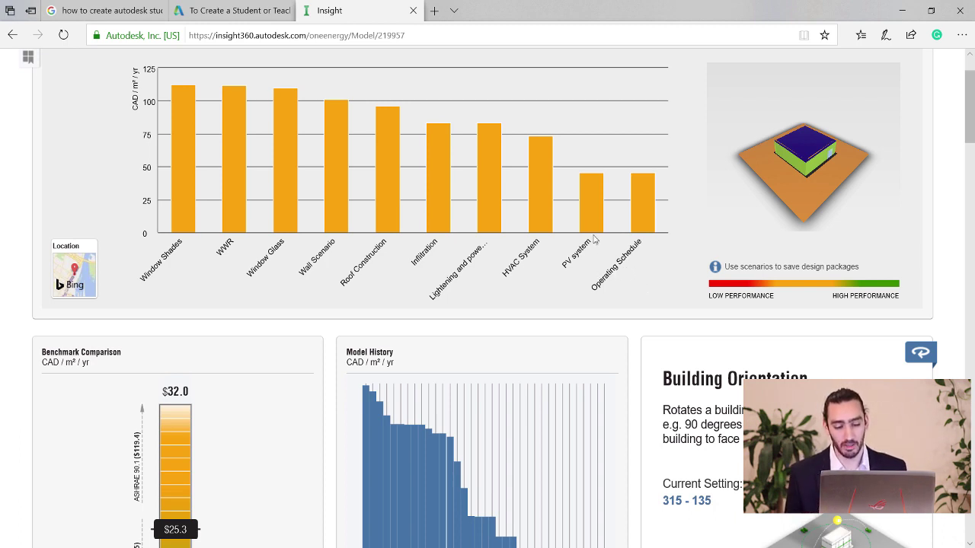
mouse_move(600, 237)
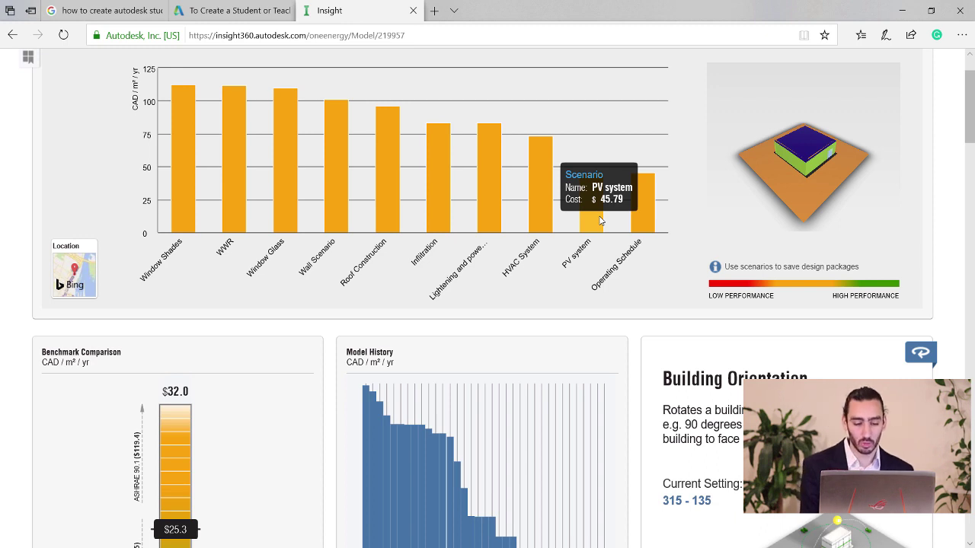
mouse_move(553, 217)
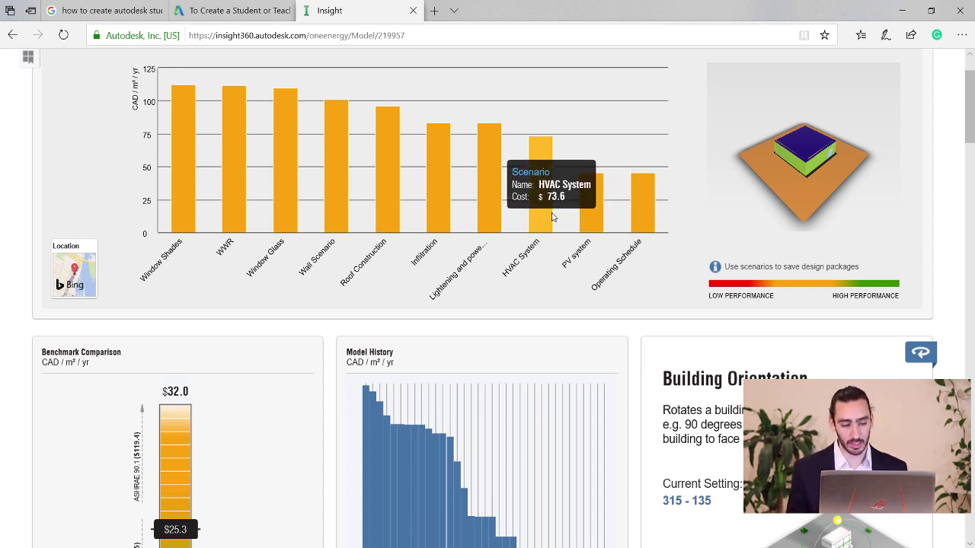
mouse_move(442, 218)
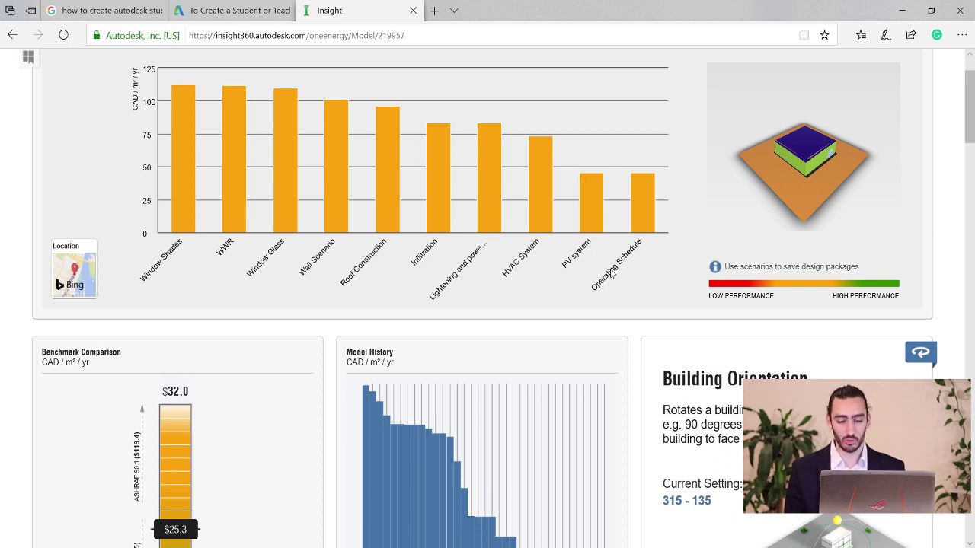
scroll(52, 274, up, 2)
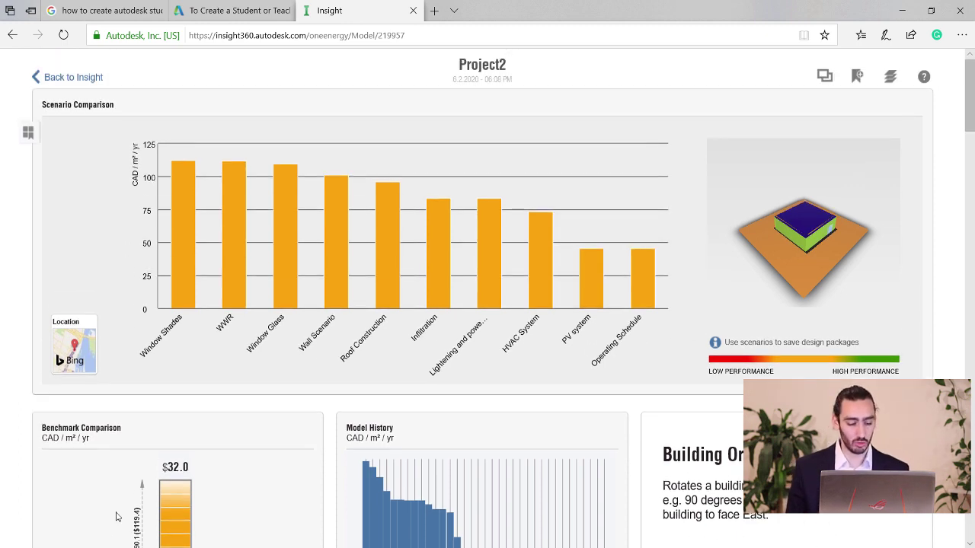
Snip the Scenario Comparison panel with Snipping Tool, then minimize the snip window.
key(super)
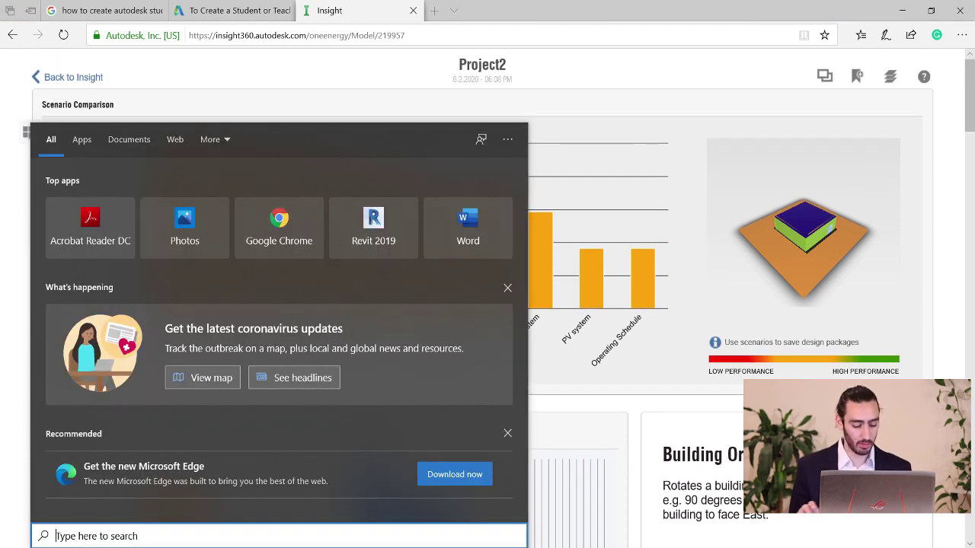
text(sni)
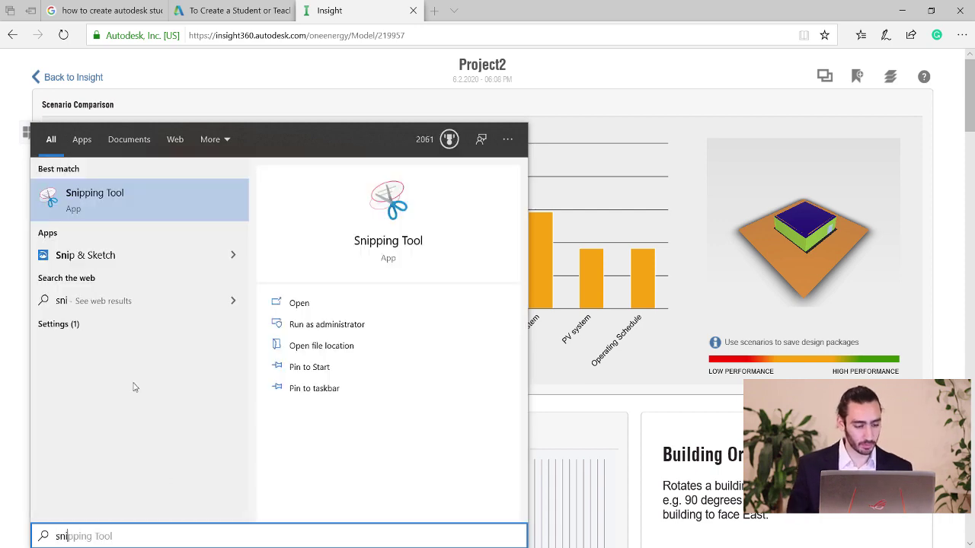
click(133, 211)
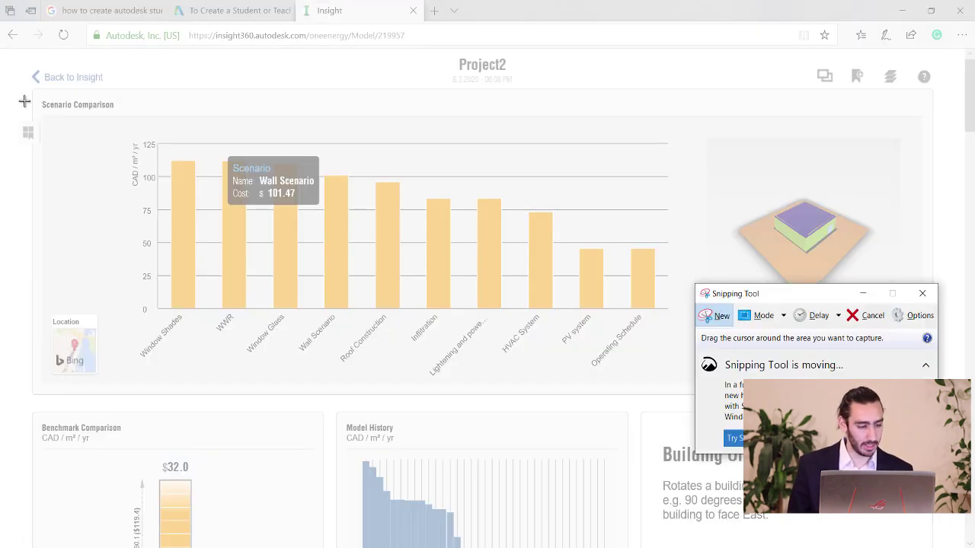
drag(30, 90, 925, 396)
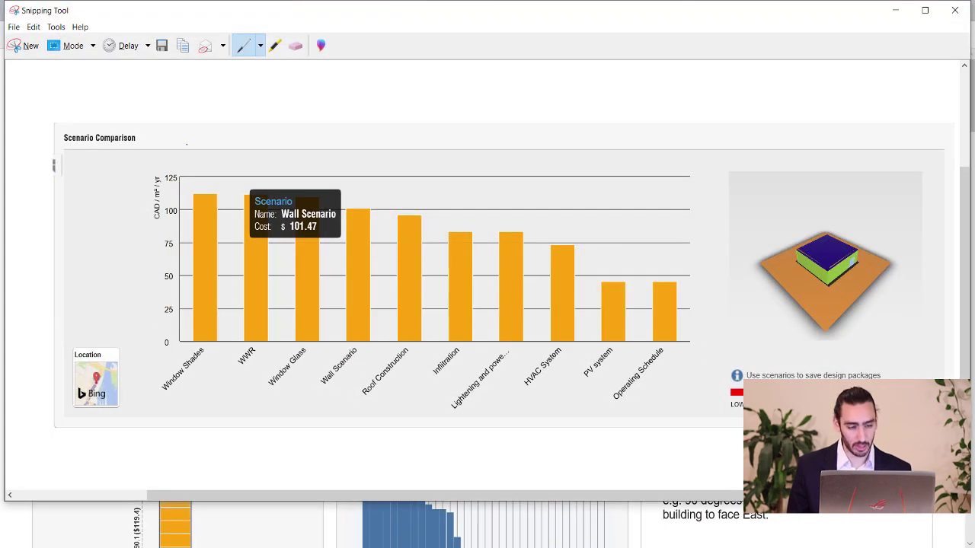
click(894, 12)
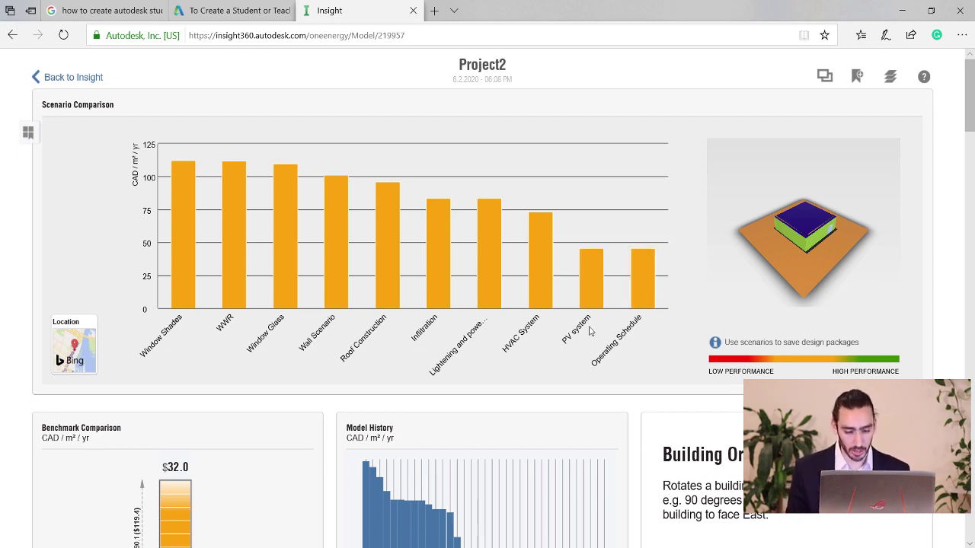
scroll(589, 331, down, 5)
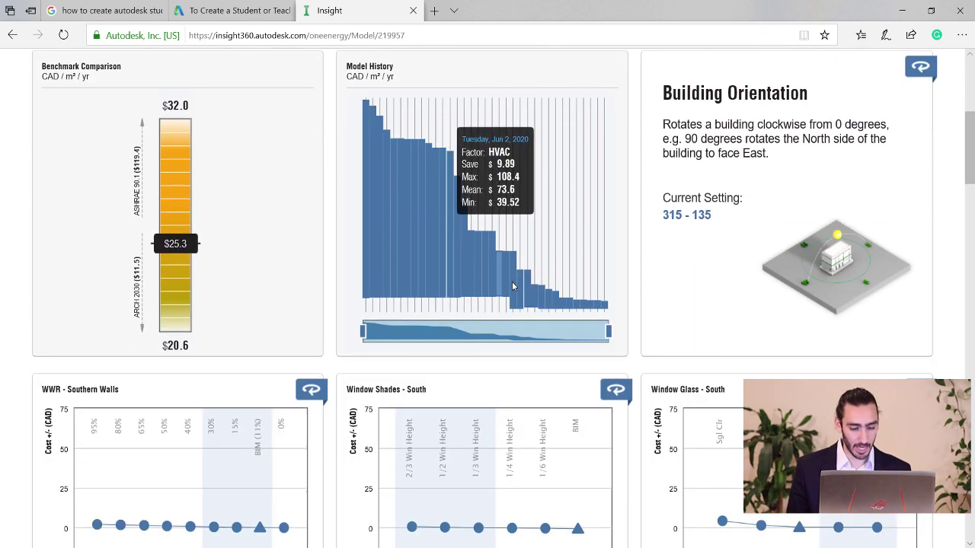
scroll(426, 365, up, 2)
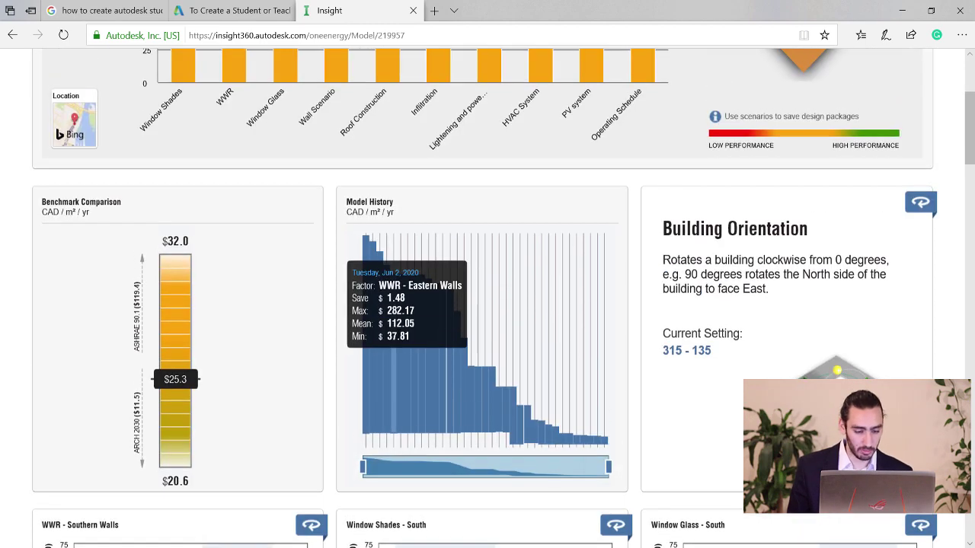
scroll(379, 368, up, 2)
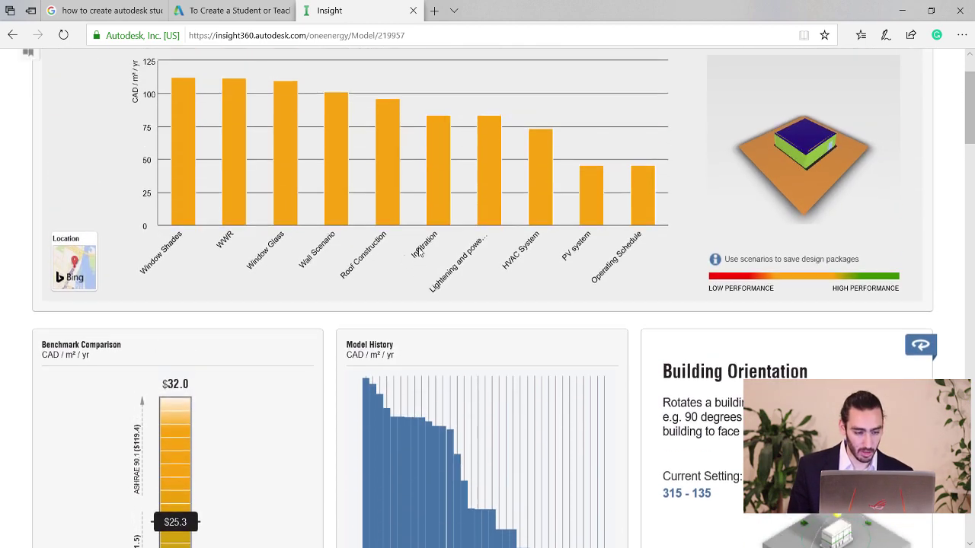
scroll(413, 343, down, 1)
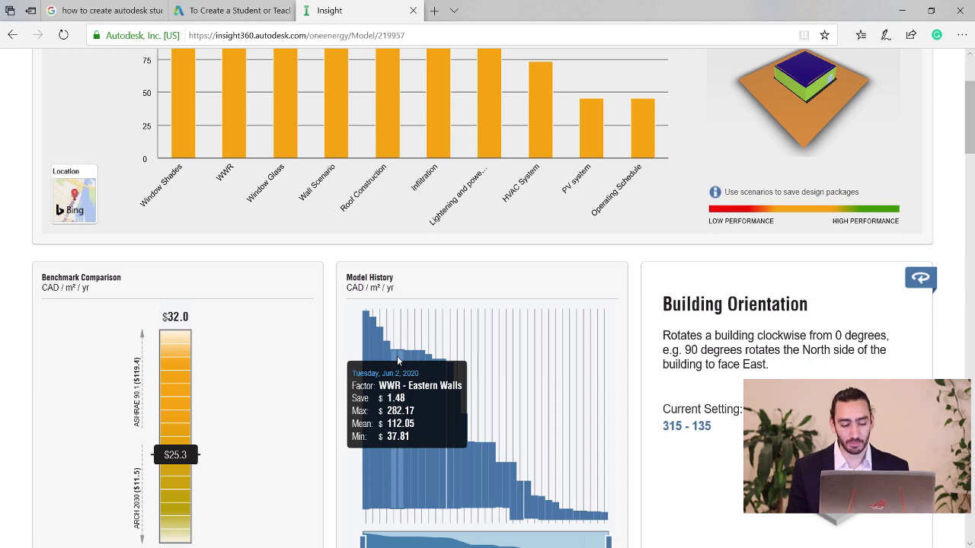
scroll(397, 361, down, 6)
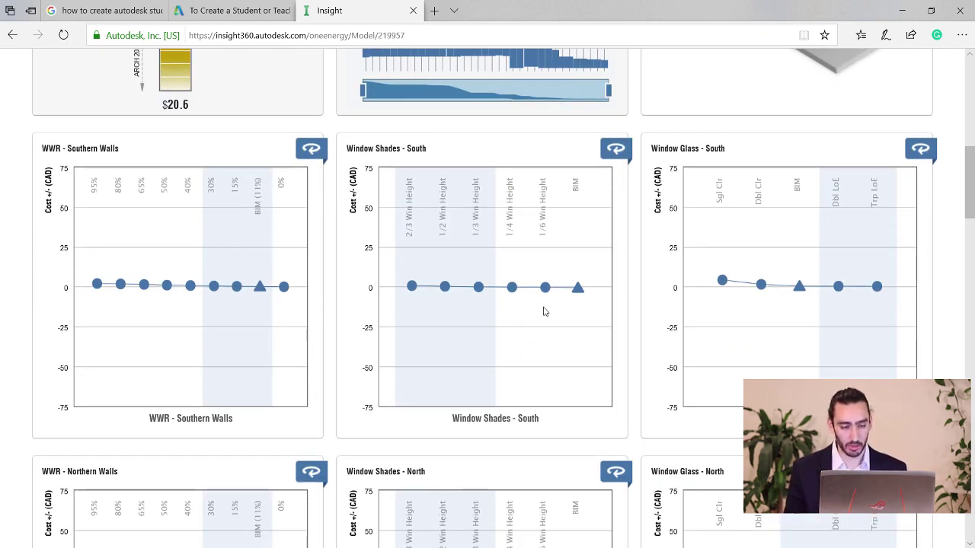
scroll(544, 311, up, 3)
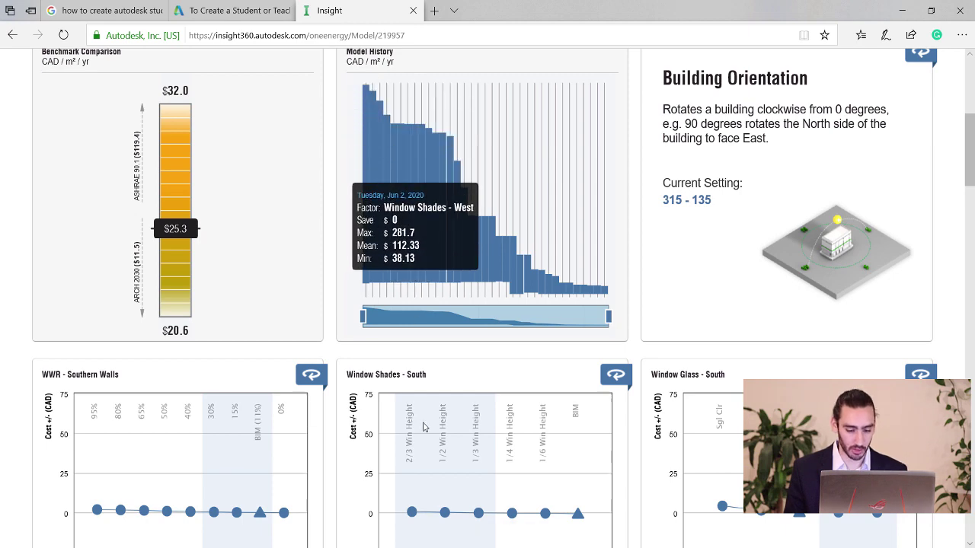
scroll(538, 424, up, 5)
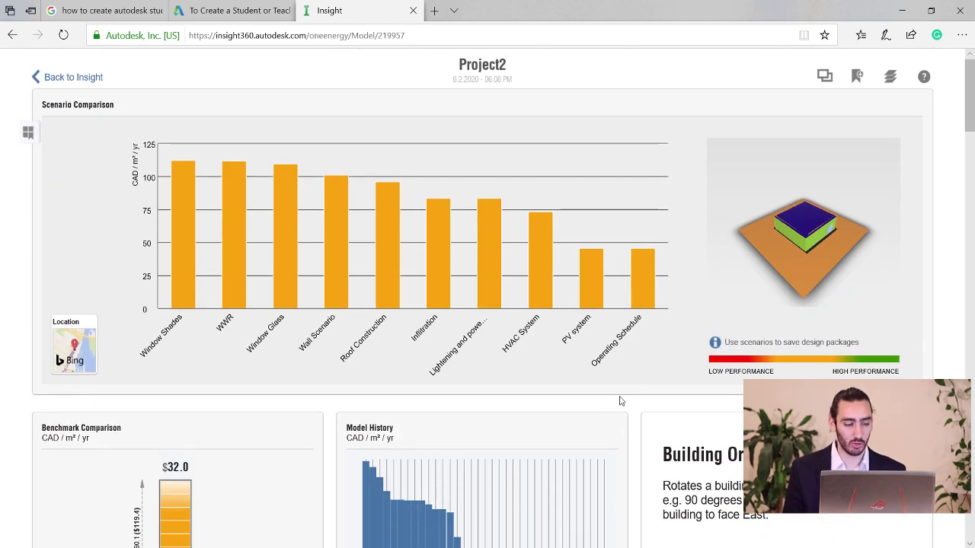
scroll(630, 399, down, 4)
scroll(631, 398, down, 3)
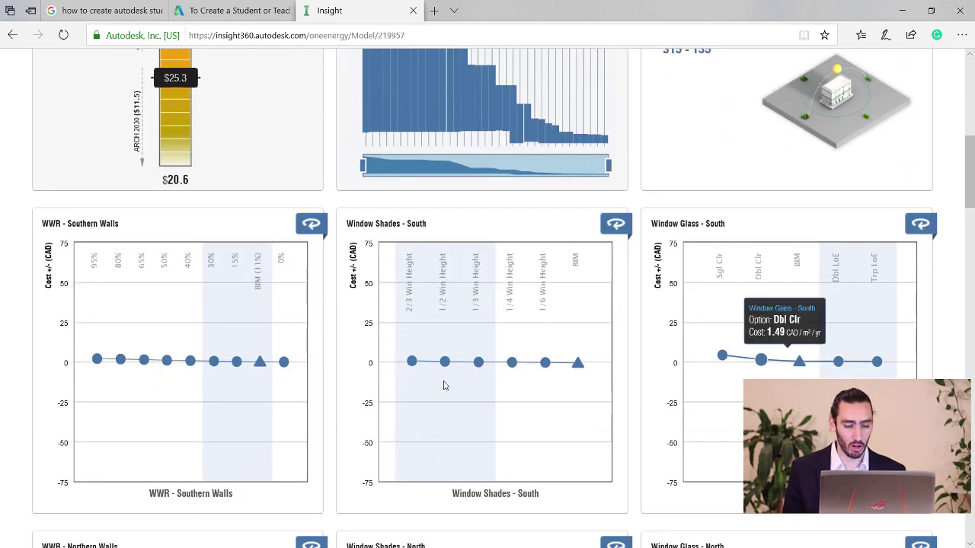
scroll(320, 246, up, 7)
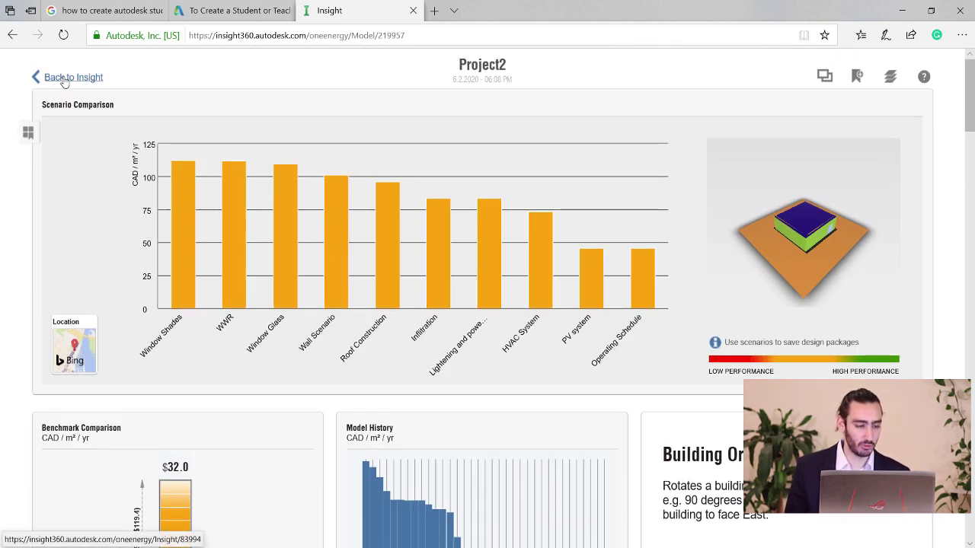
Return to the Insights list and choose Export from the Project2 card's options menu.
click(65, 80)
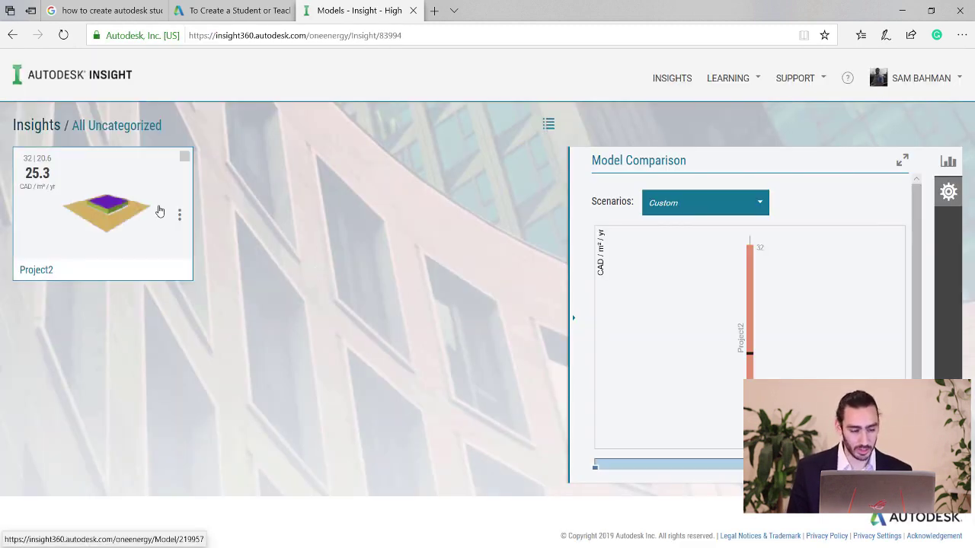
click(181, 216)
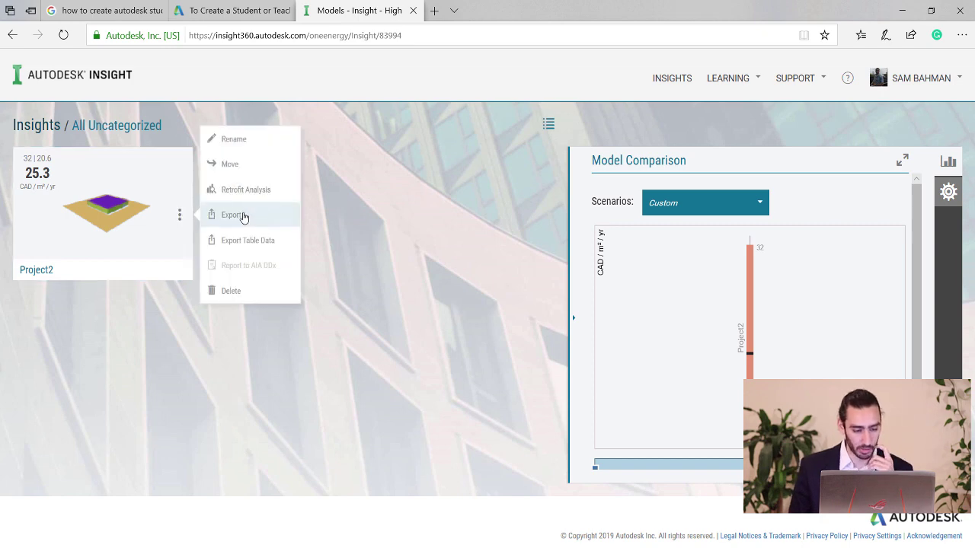
click(243, 216)
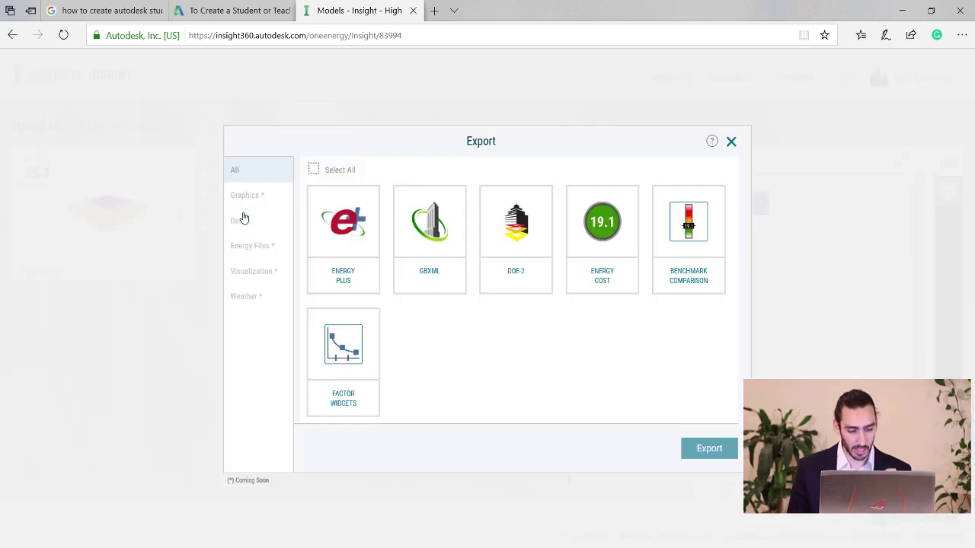
Export all Project2 results except EnergyPlus, gbXML and DOE-2 files, then return to the models list.
click(317, 174)
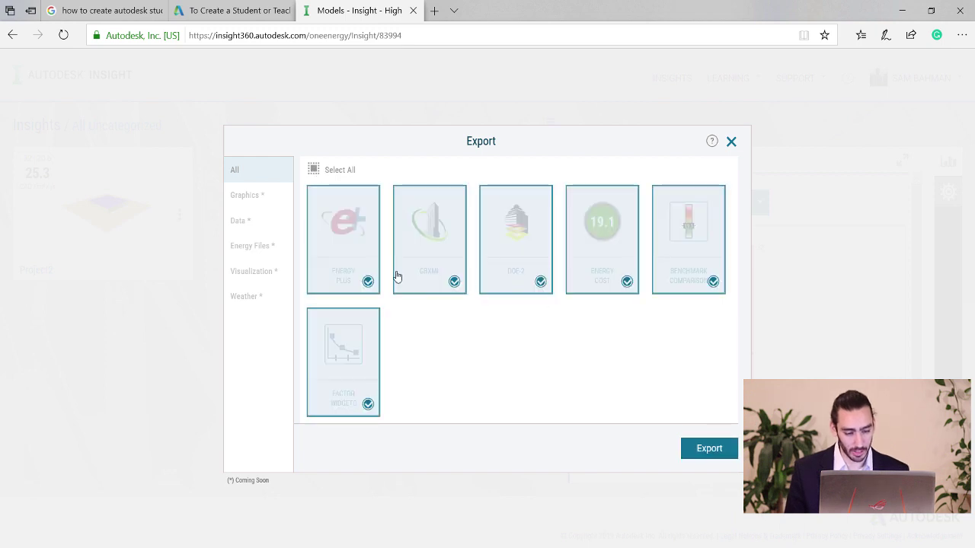
click(376, 278)
click(435, 285)
click(511, 287)
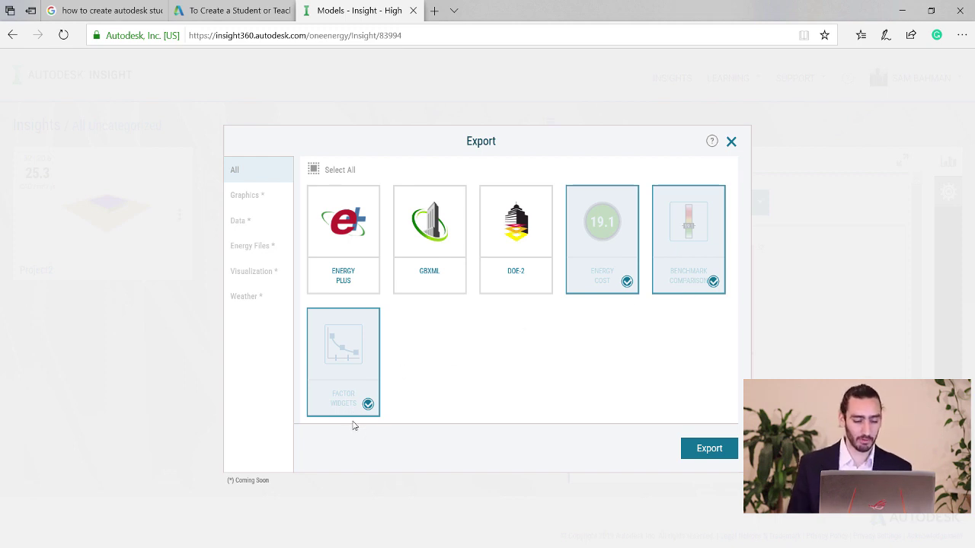
click(710, 448)
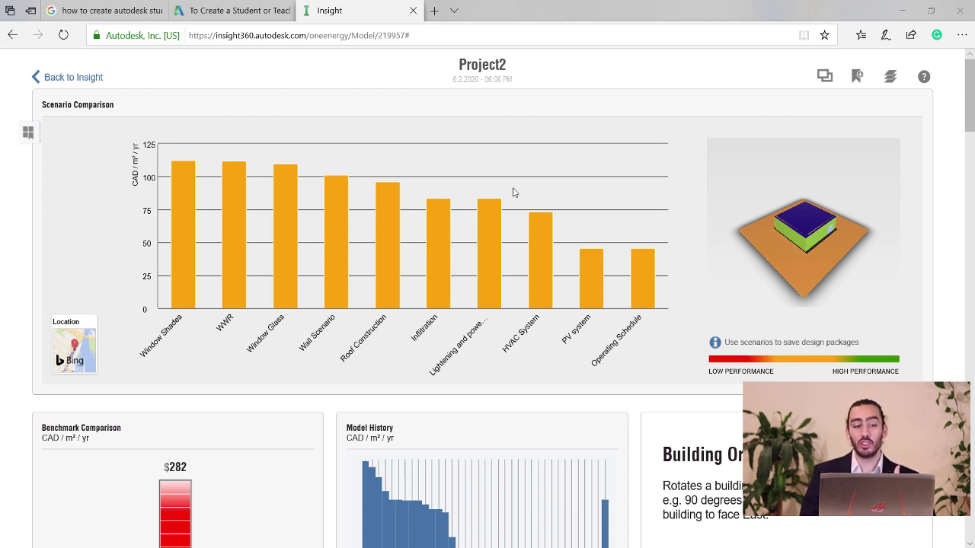
click(53, 79)
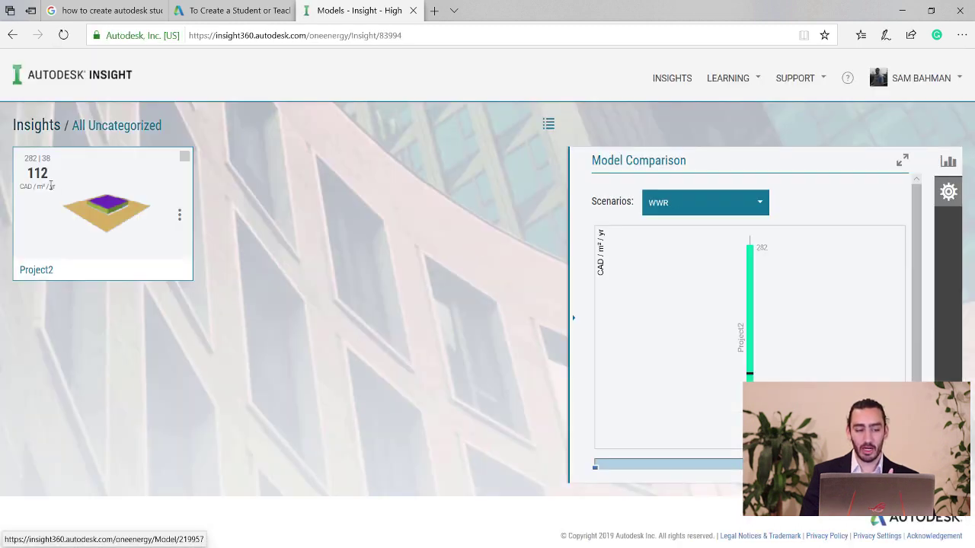
Open the Project2 card, showing 112 CAD/m²/yr against a $282 benchmark.
click(81, 192)
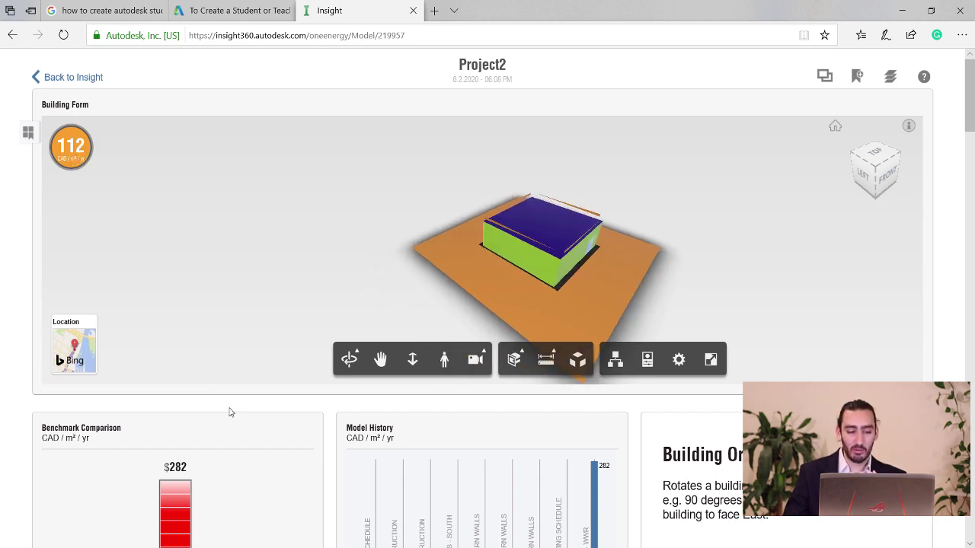
Review the Model History chart, then switch Project2's building view to Scenario Compare.
scroll(231, 412, down, 4)
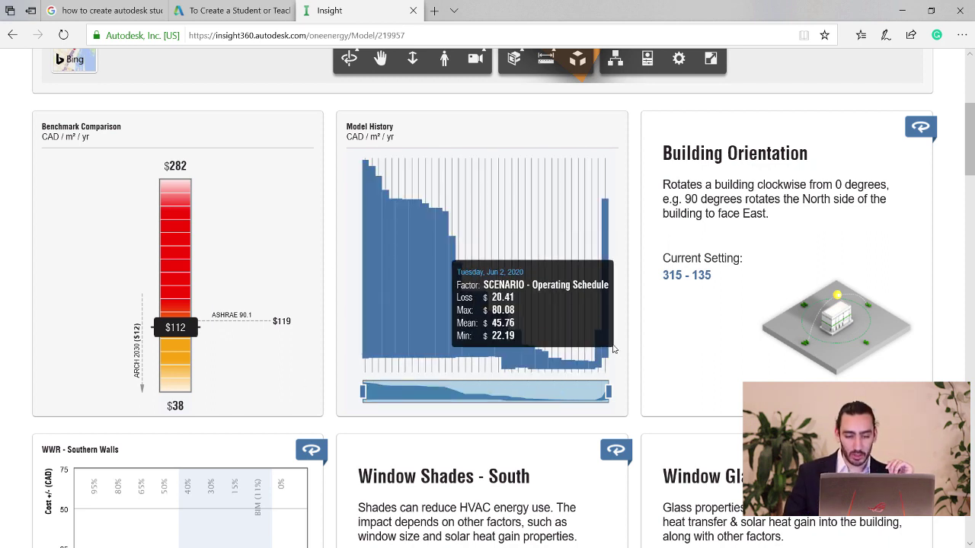
scroll(366, 228, up, 4)
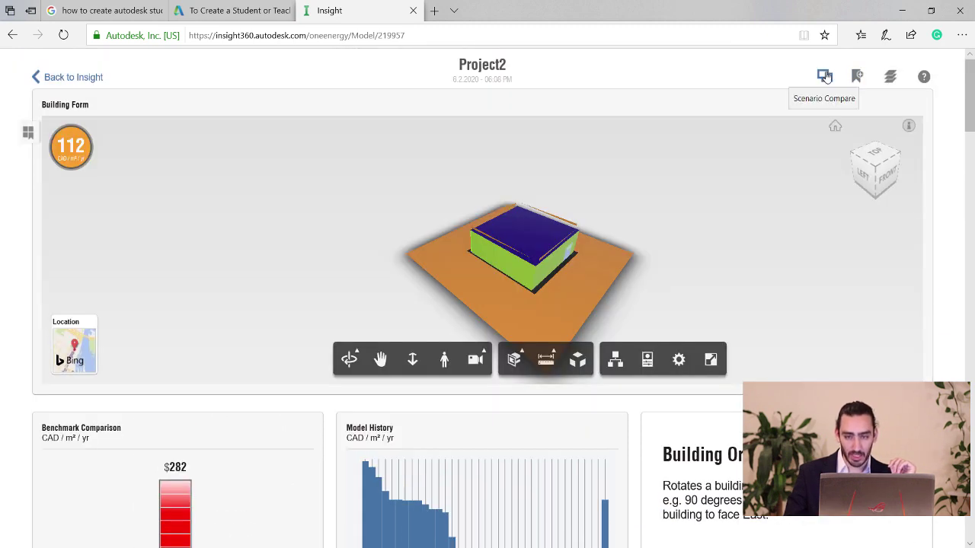
click(824, 79)
mouse_move(648, 287)
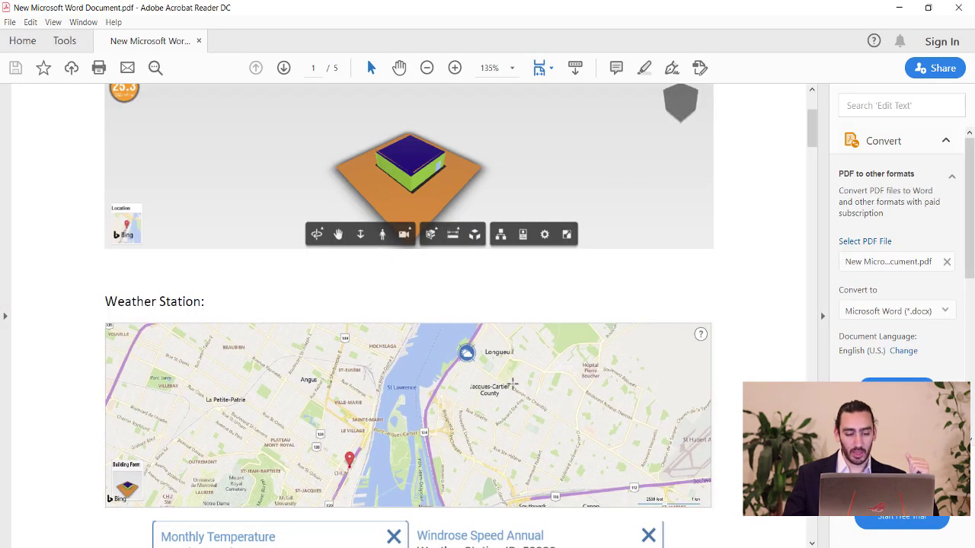
Scroll the PDF report past the Weather Station charts to page 2's Optimization Objective Target charts.
scroll(487, 381, up, 3)
scroll(494, 407, up, 1)
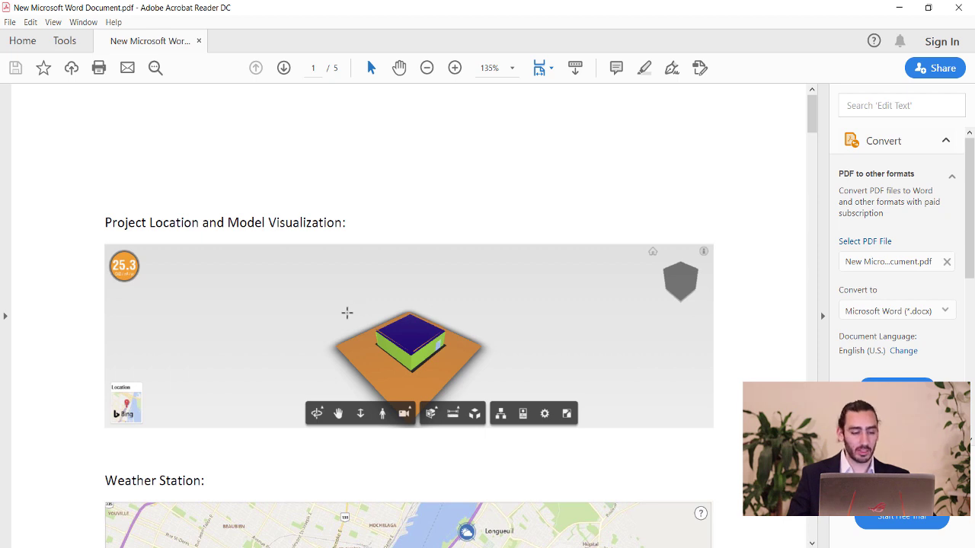
scroll(411, 290, down, 1)
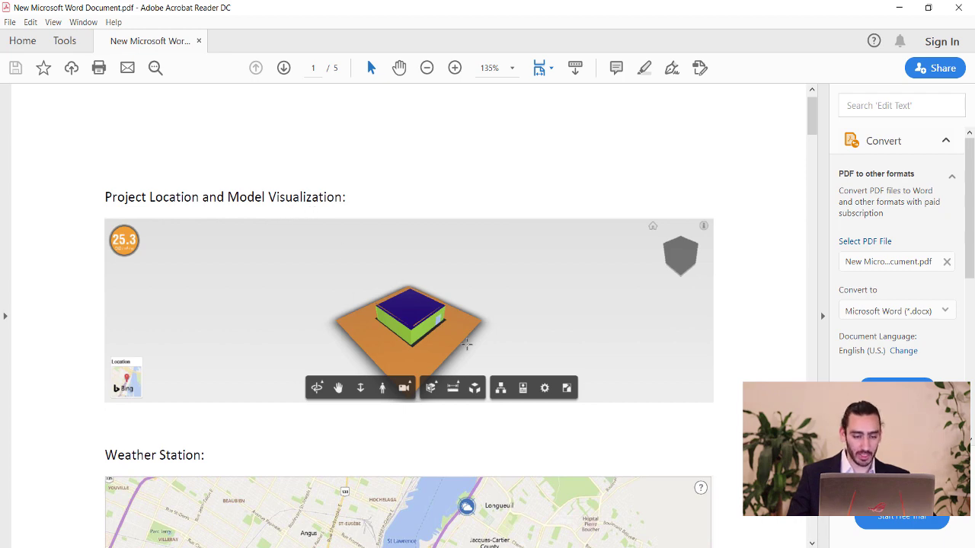
scroll(459, 317, down, 5)
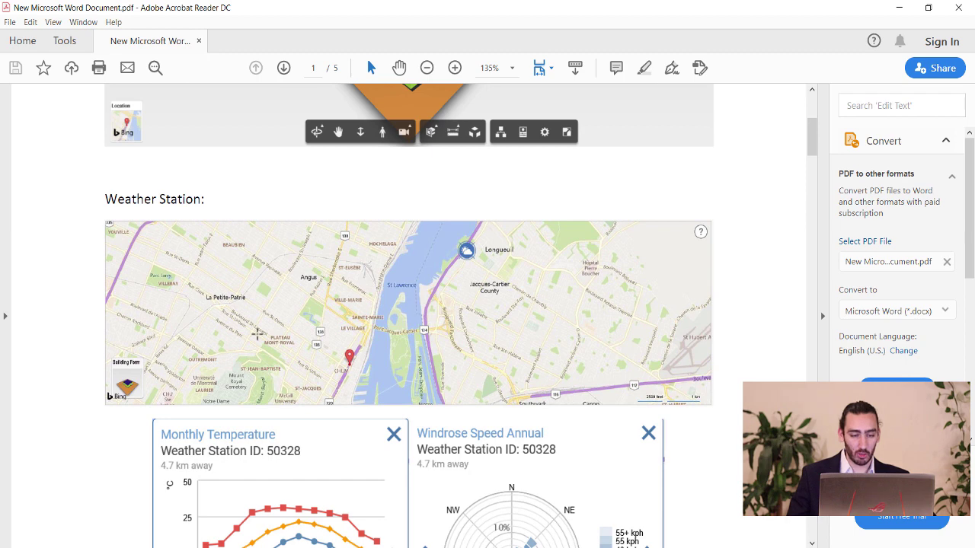
scroll(364, 294, down, 2)
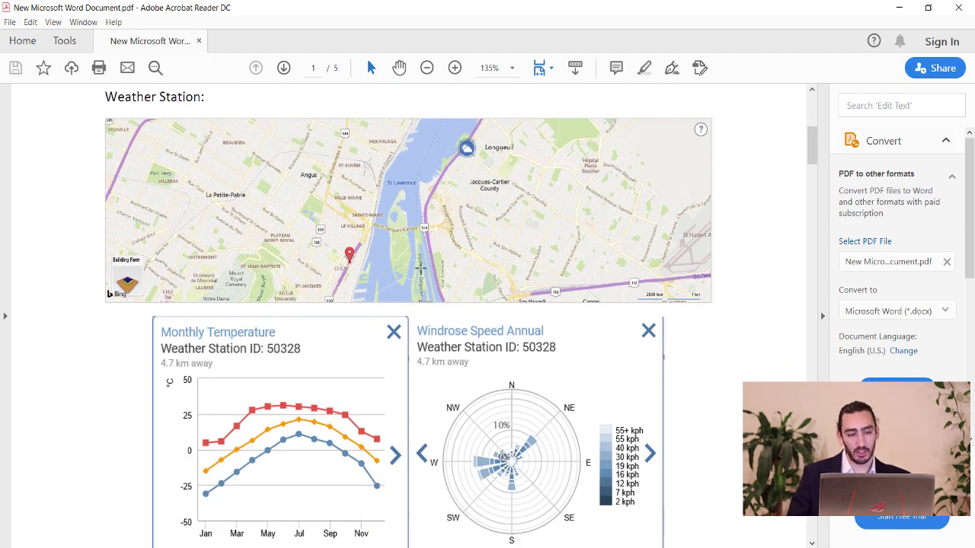
scroll(406, 260, down, 8)
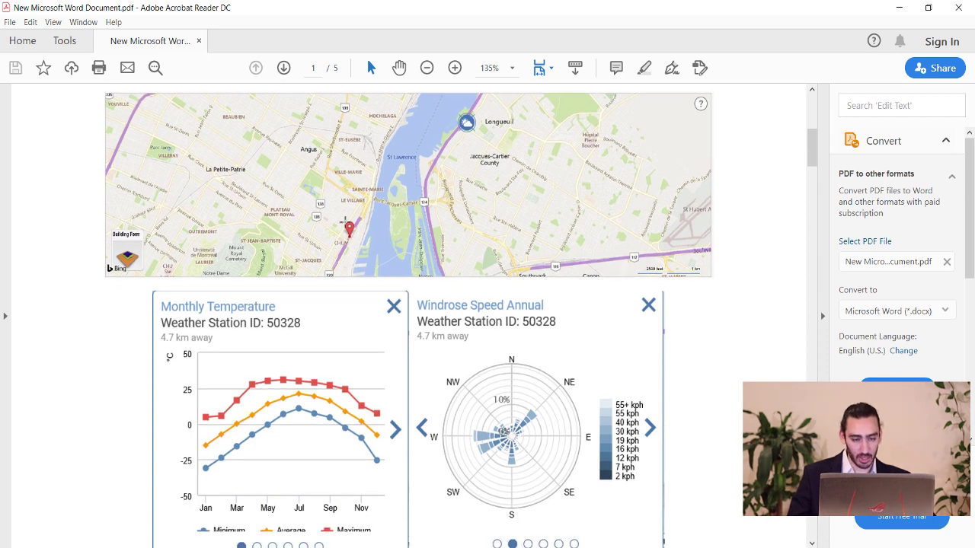
scroll(347, 232, down, 6)
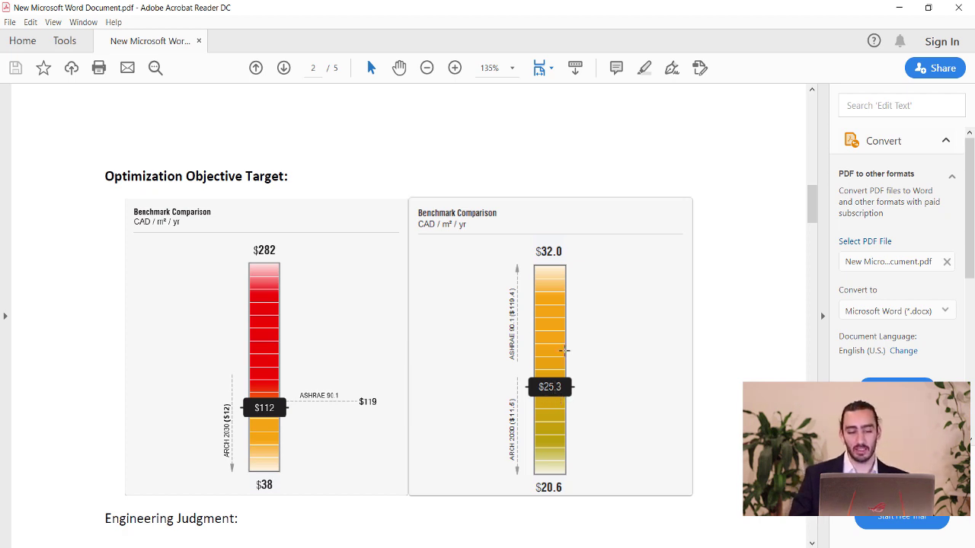
Scroll around page 2's Optimization Effective Scenarios Ranking chart toward the PV System heading.
scroll(561, 352, down, 10)
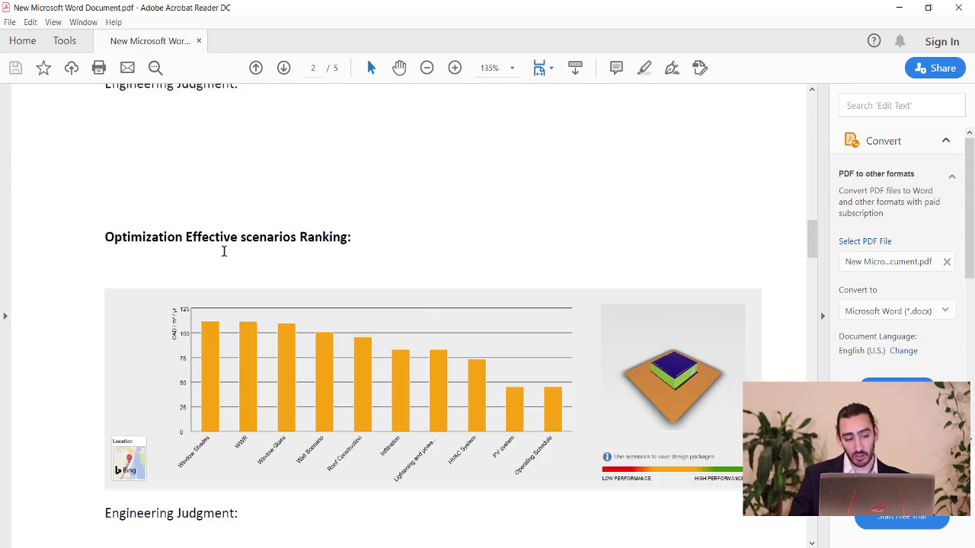
scroll(411, 344, down, 2)
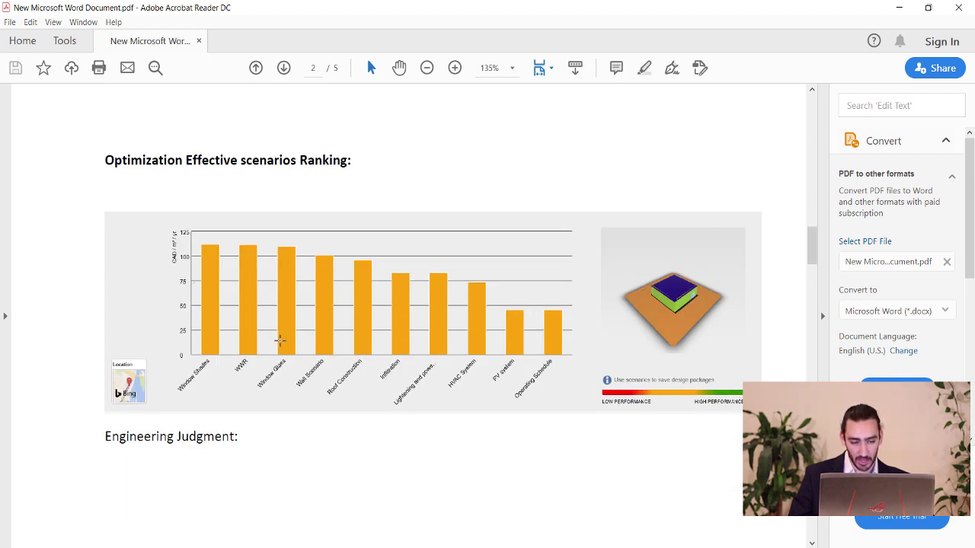
scroll(381, 320, down, 10)
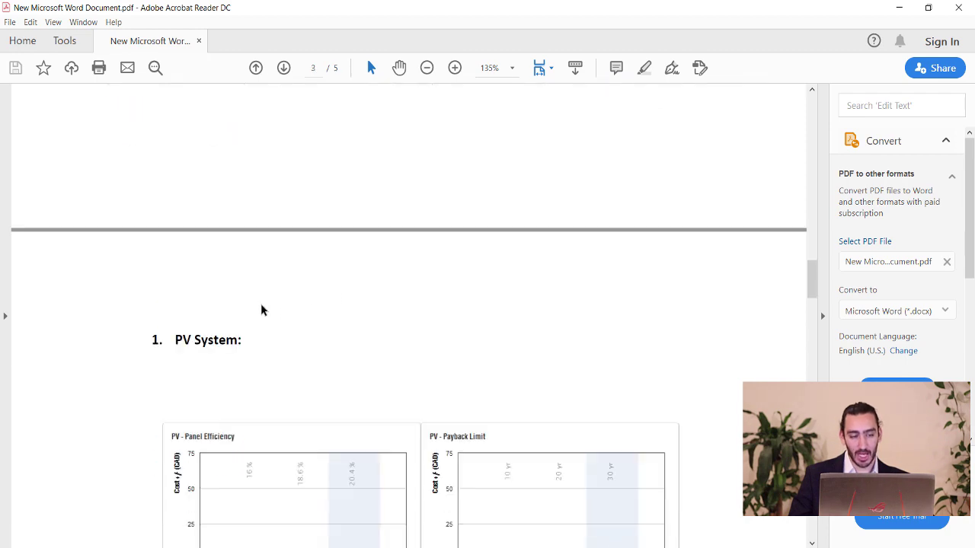
scroll(257, 304, up, 5)
scroll(259, 304, up, 3)
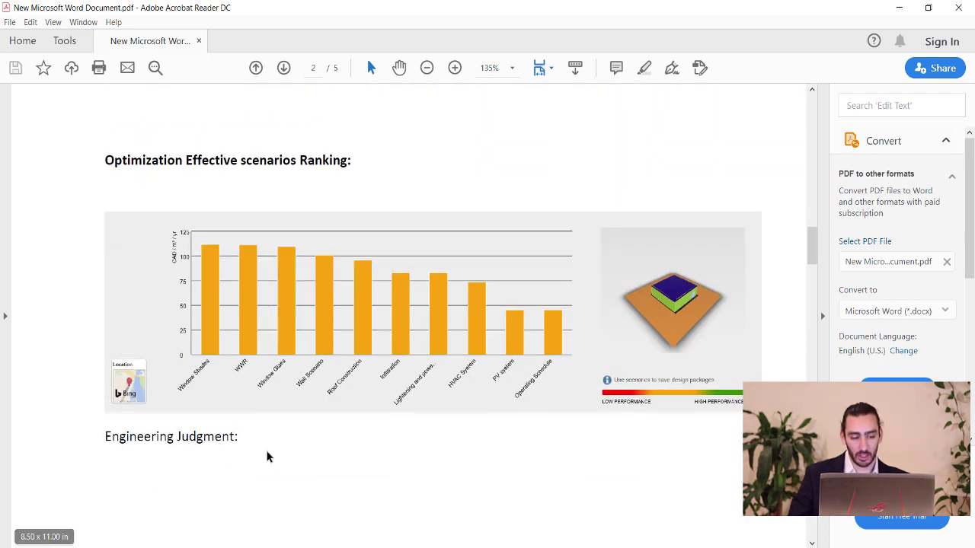
scroll(268, 434, down, 3)
scroll(297, 388, down, 3)
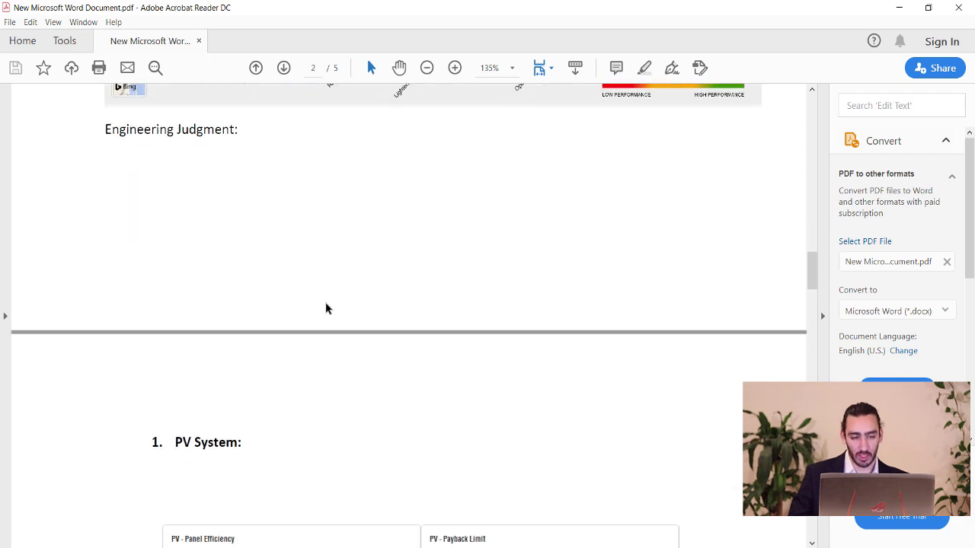
scroll(326, 307, up, 5)
scroll(343, 264, up, 2)
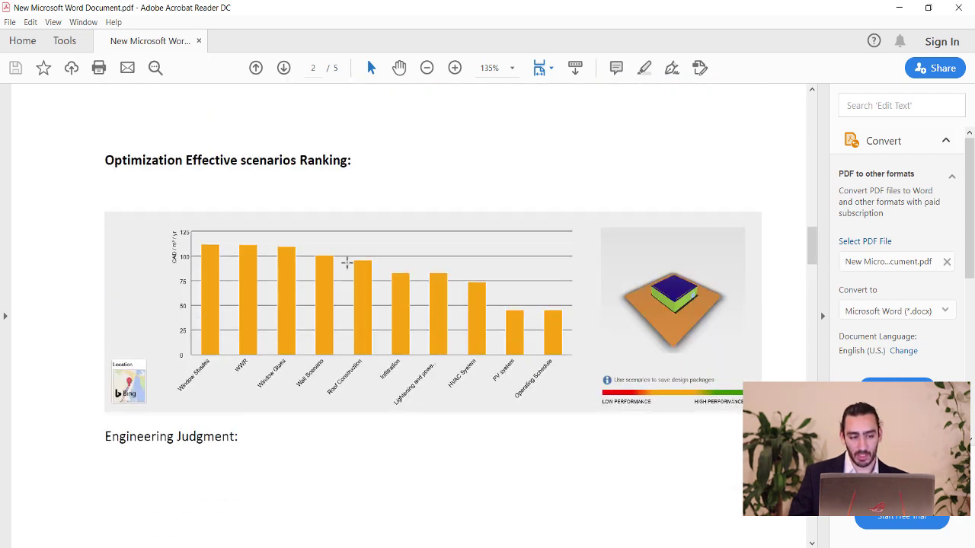
scroll(355, 293, down, 6)
scroll(355, 293, down, 4)
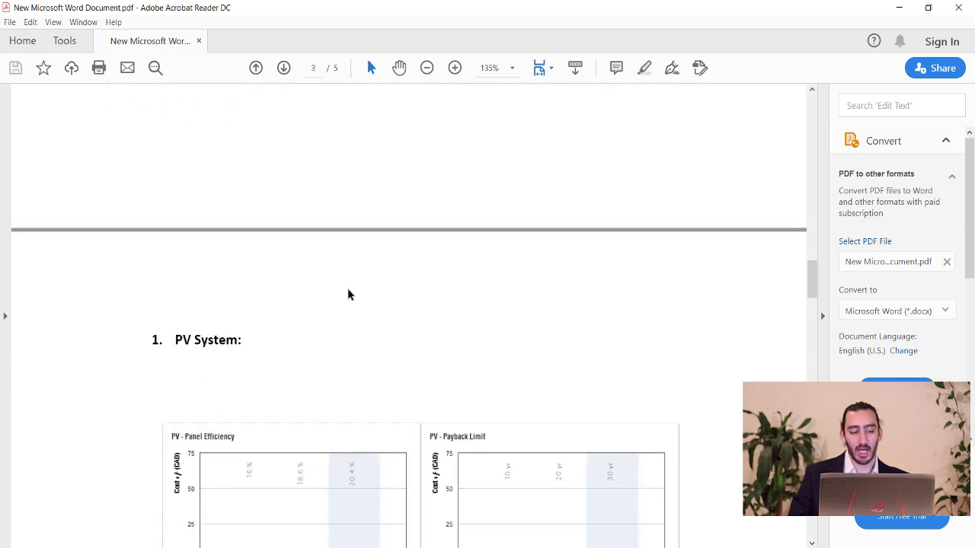
scroll(297, 288, down, 1)
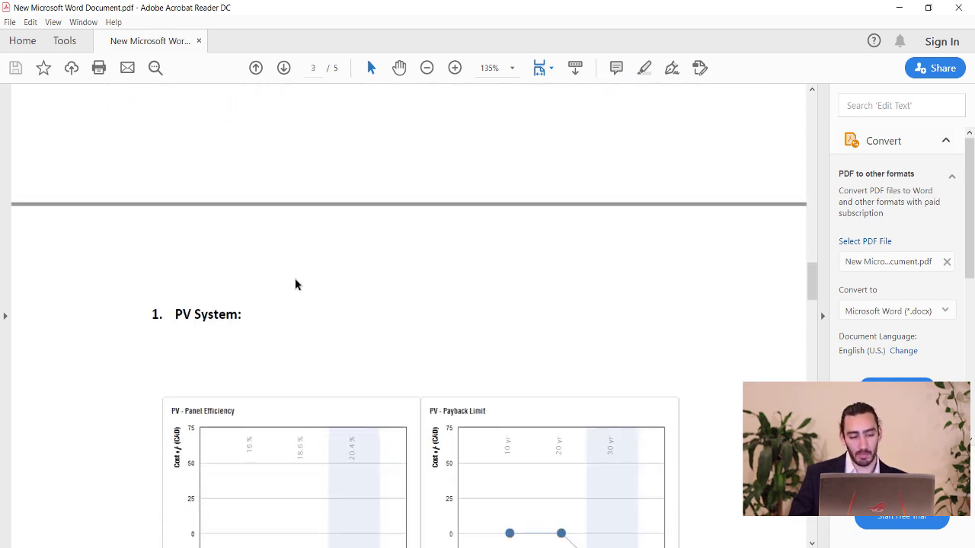
scroll(300, 289, up, 3)
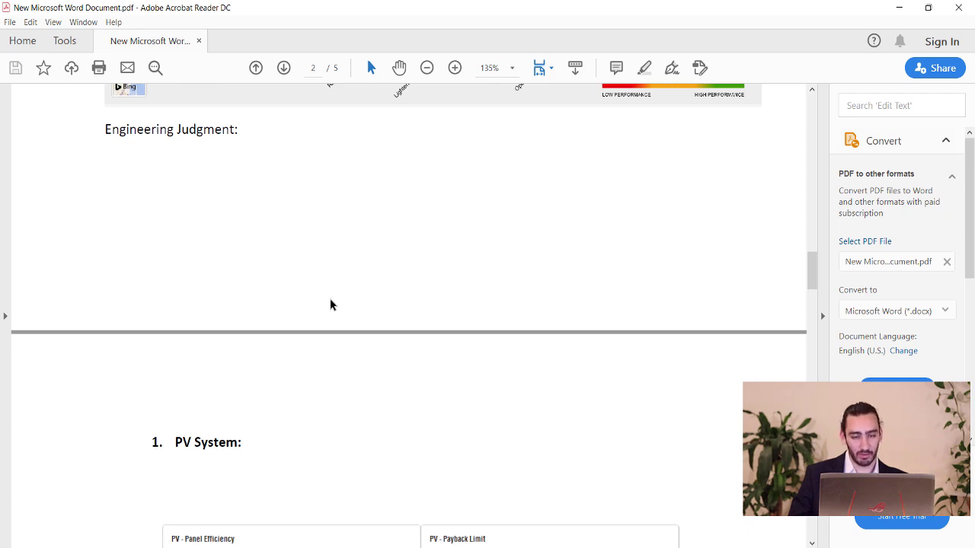
scroll(331, 305, up, 3)
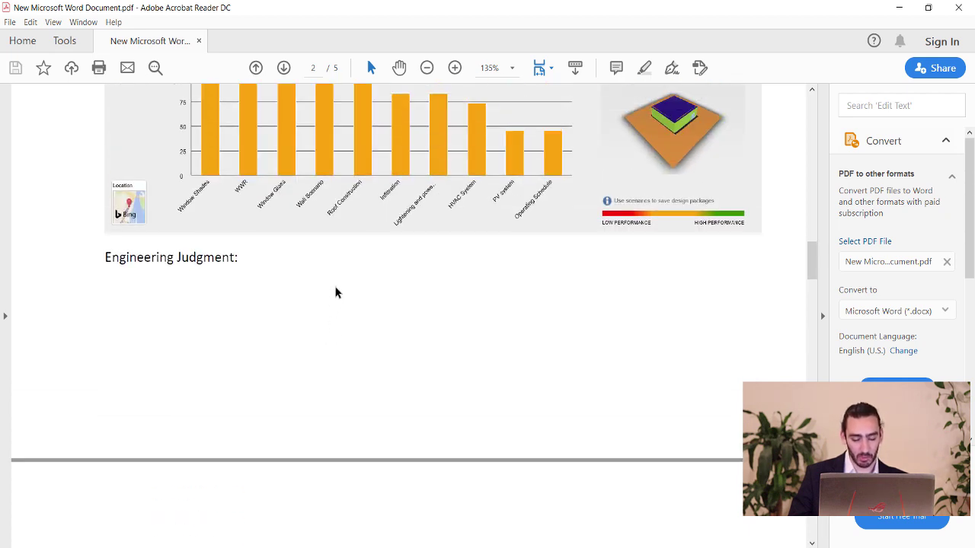
scroll(434, 234, up, 2)
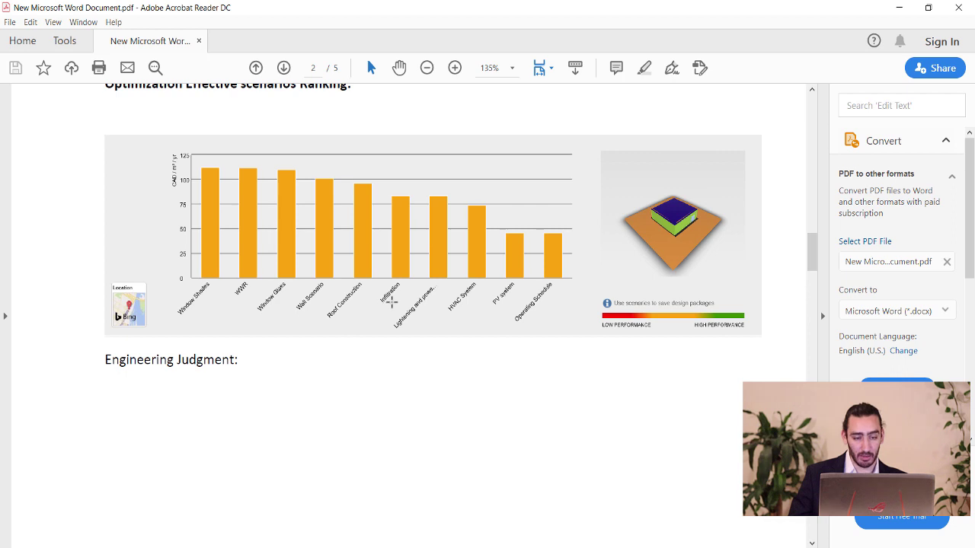
scroll(391, 303, down, 10)
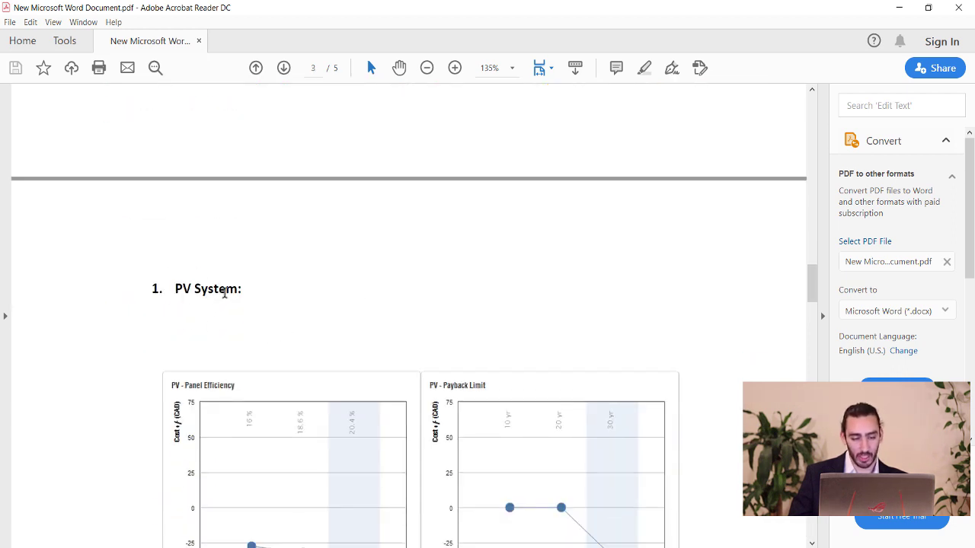
Scroll through pages 3–5 to the Conclusion, then drag back to page 1's Project Location section.
scroll(224, 293, down, 7)
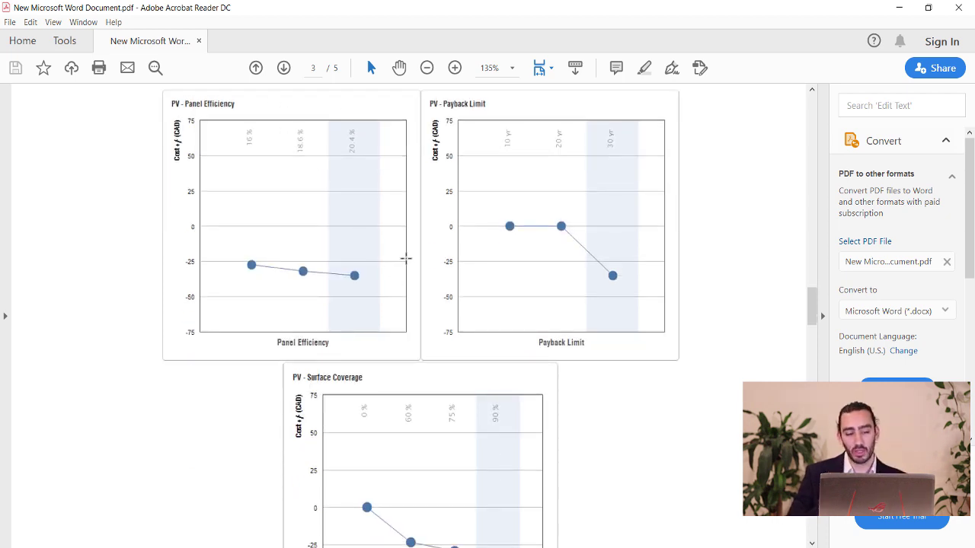
scroll(459, 274, down, 8)
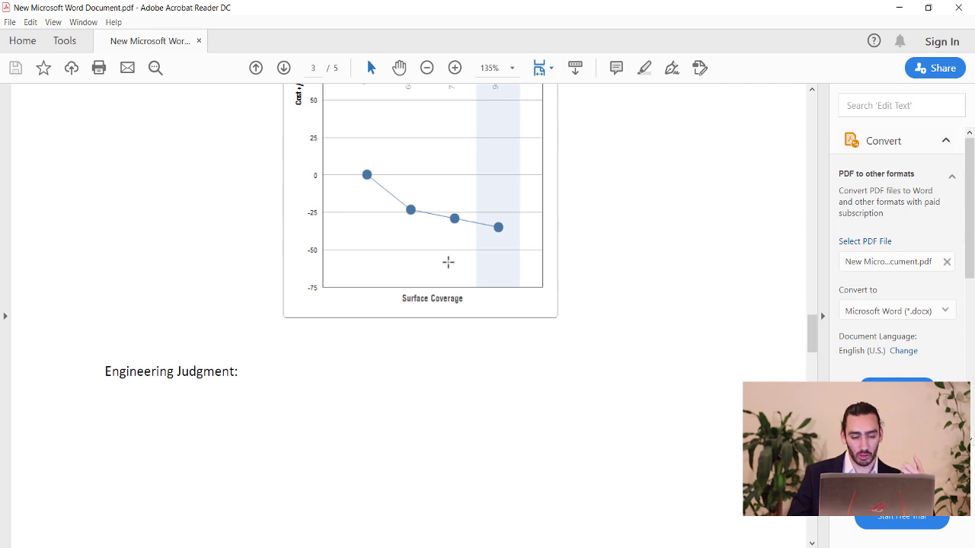
scroll(448, 262, down, 15)
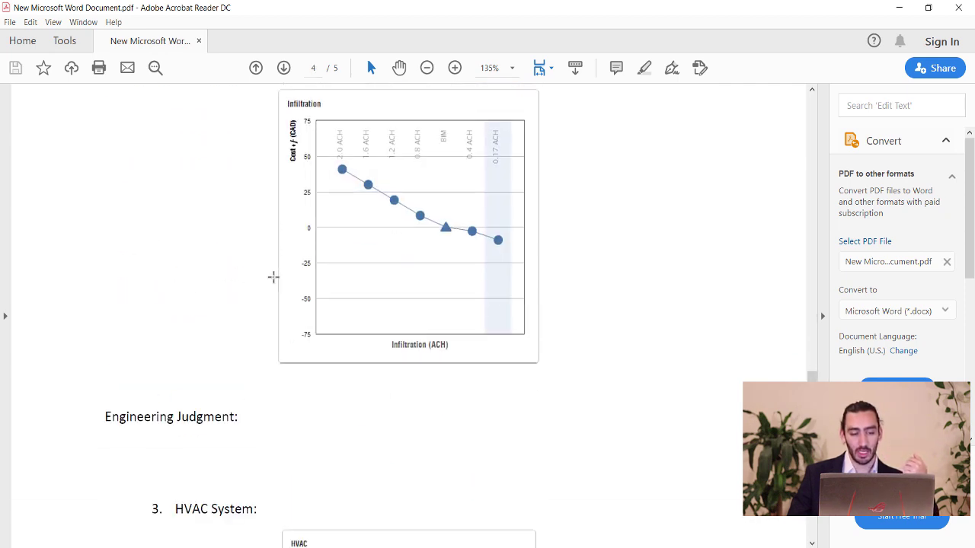
scroll(229, 304, down, 5)
scroll(153, 285, down, 4)
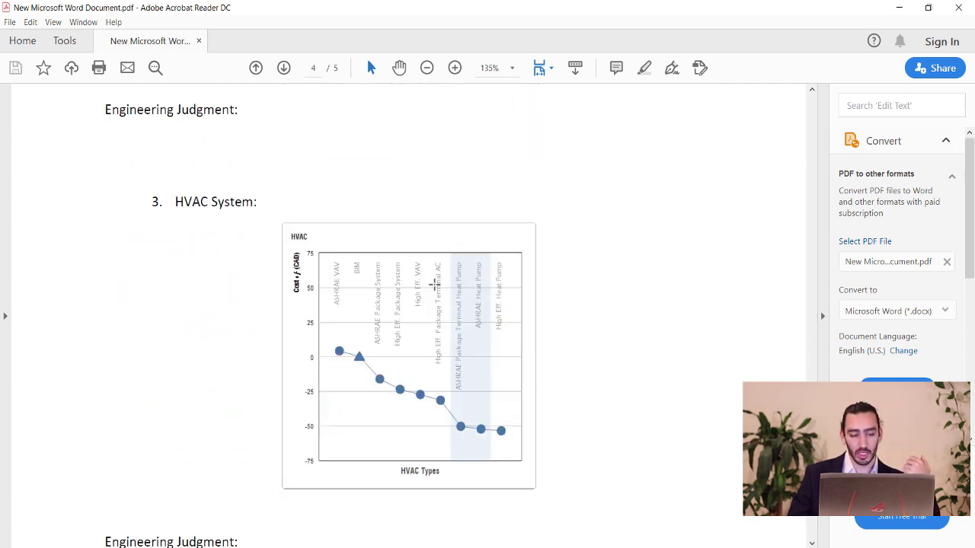
scroll(376, 322, down, 8)
scroll(262, 270, down, 3)
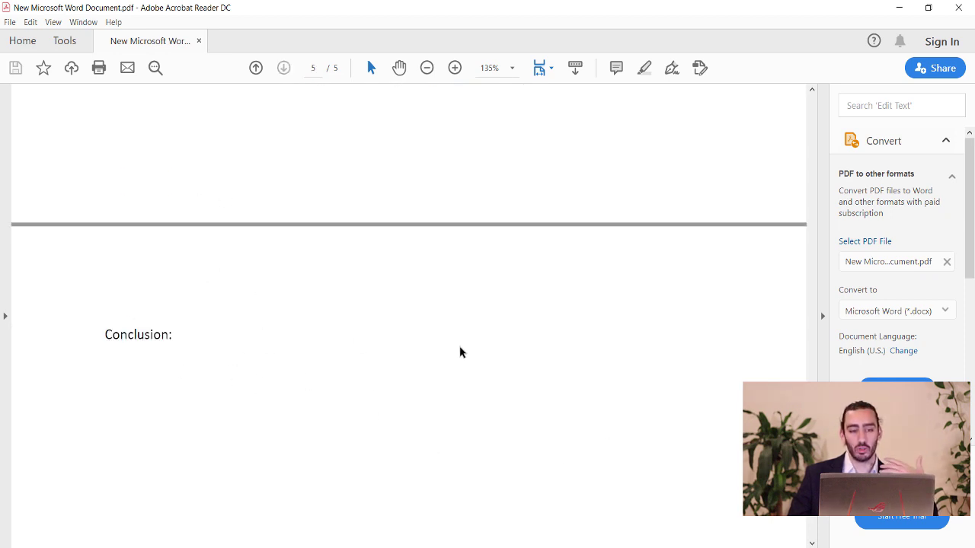
scroll(478, 323, up, 5)
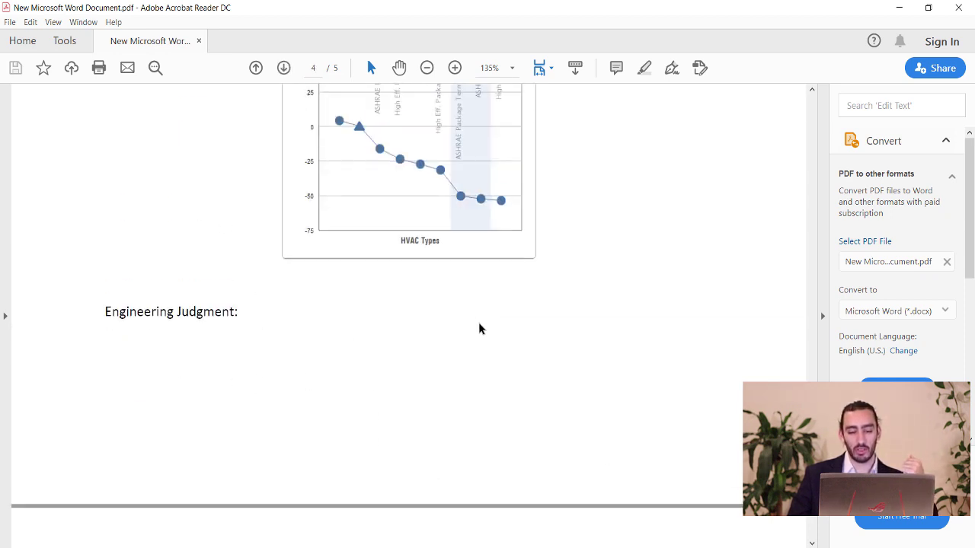
drag(812, 377, 800, 110)
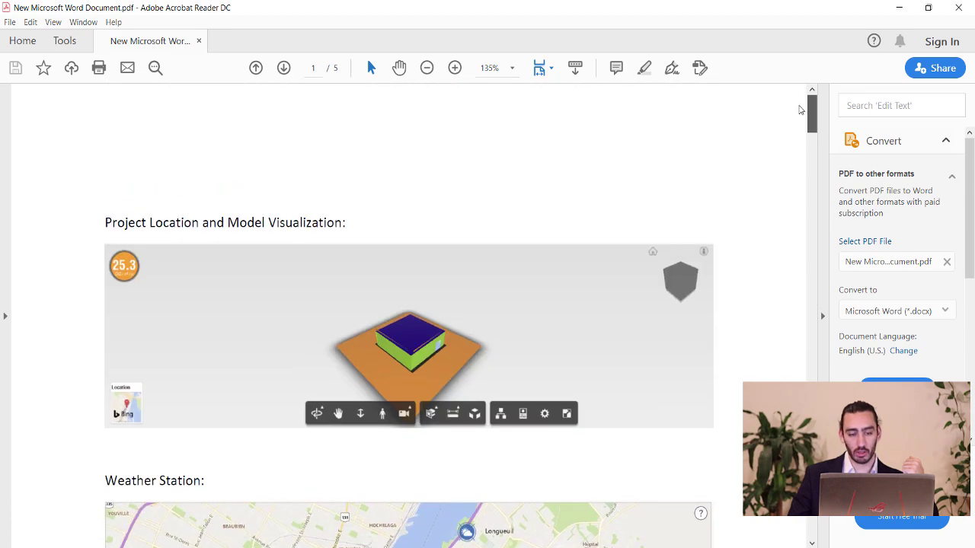